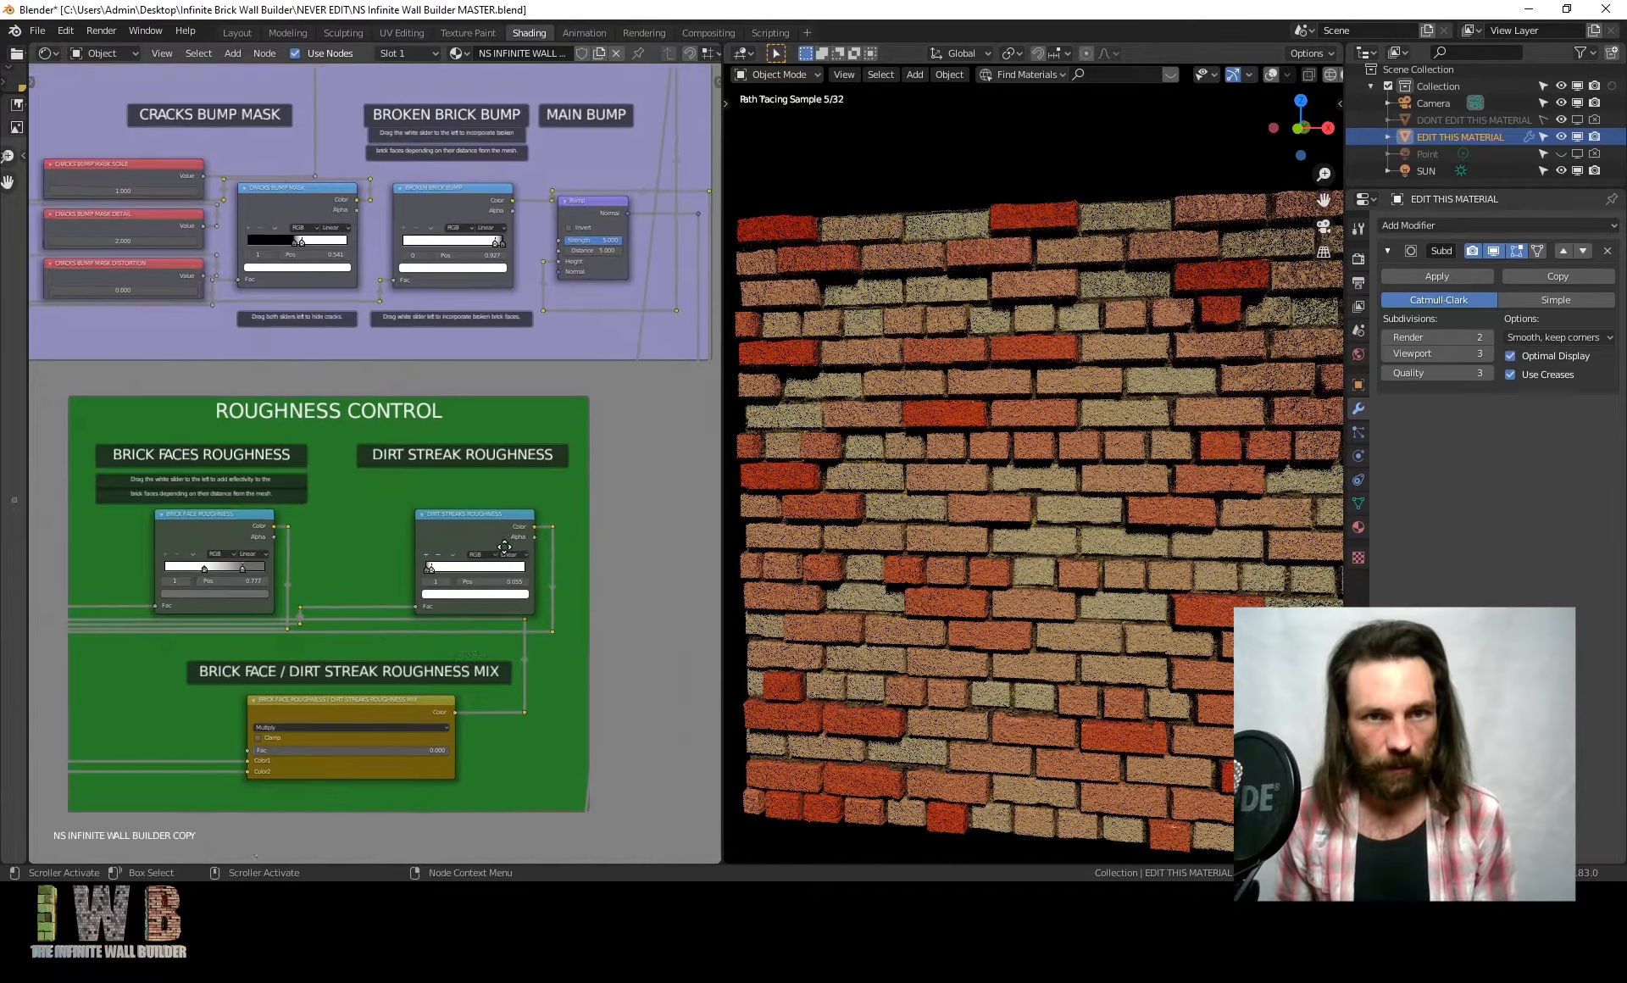
Set the Main Bump node's Strength and Distance to 1
left_click(536, 335)
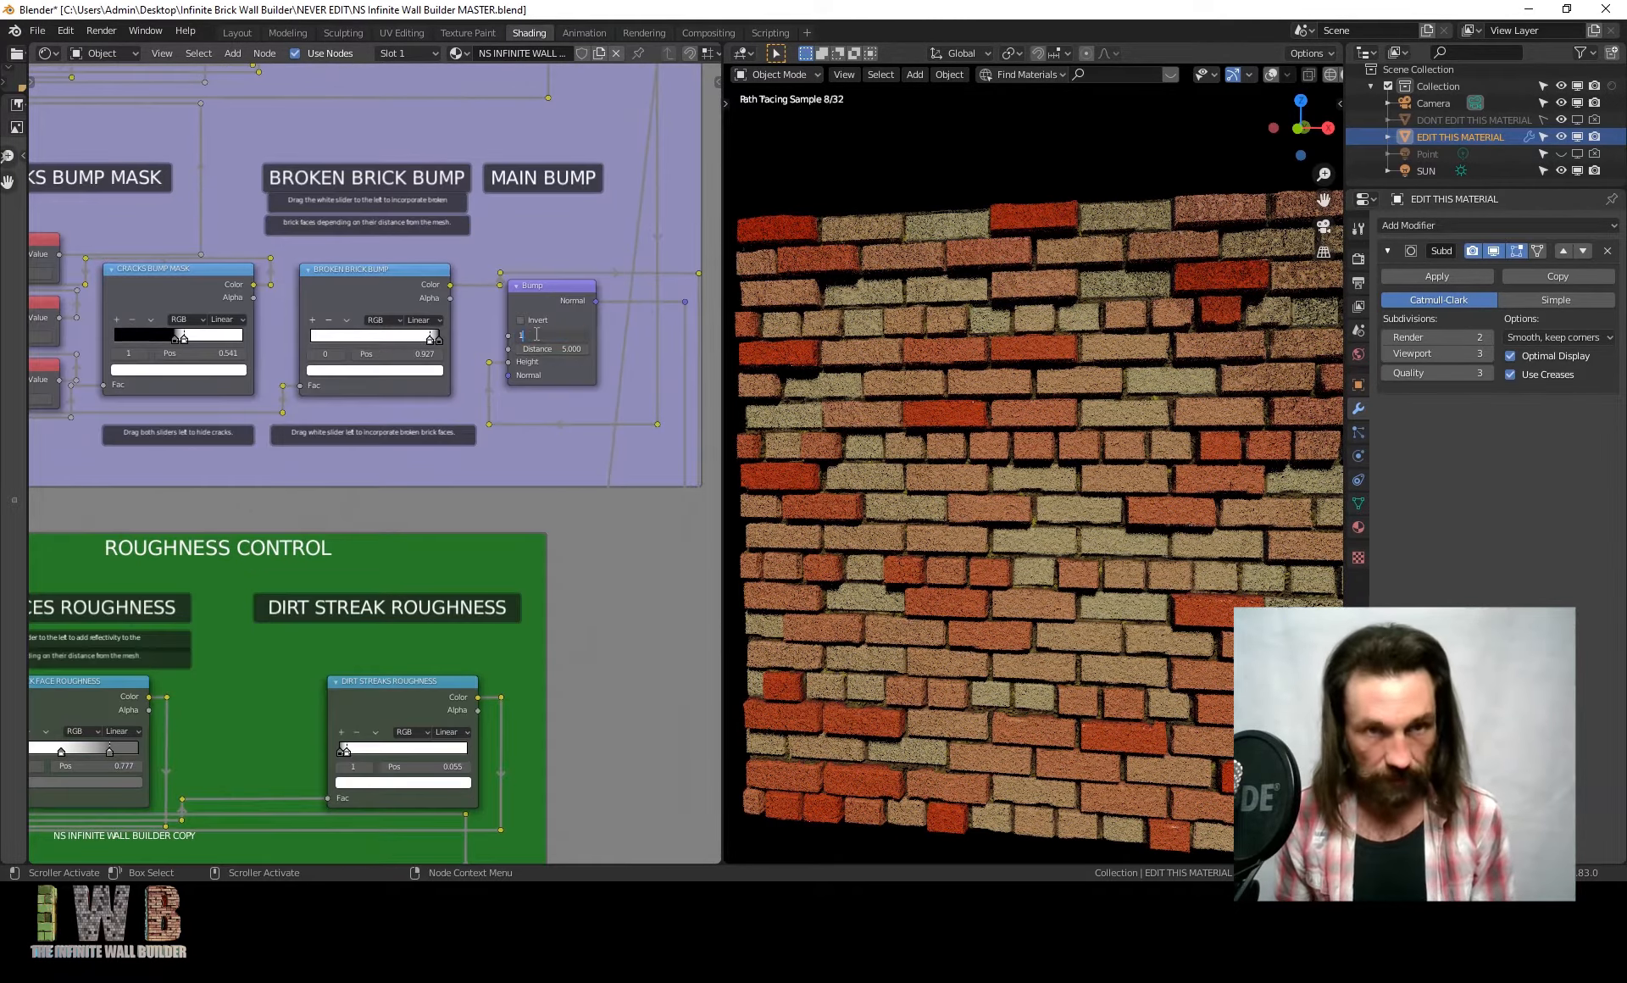
type("1")
key("Return")
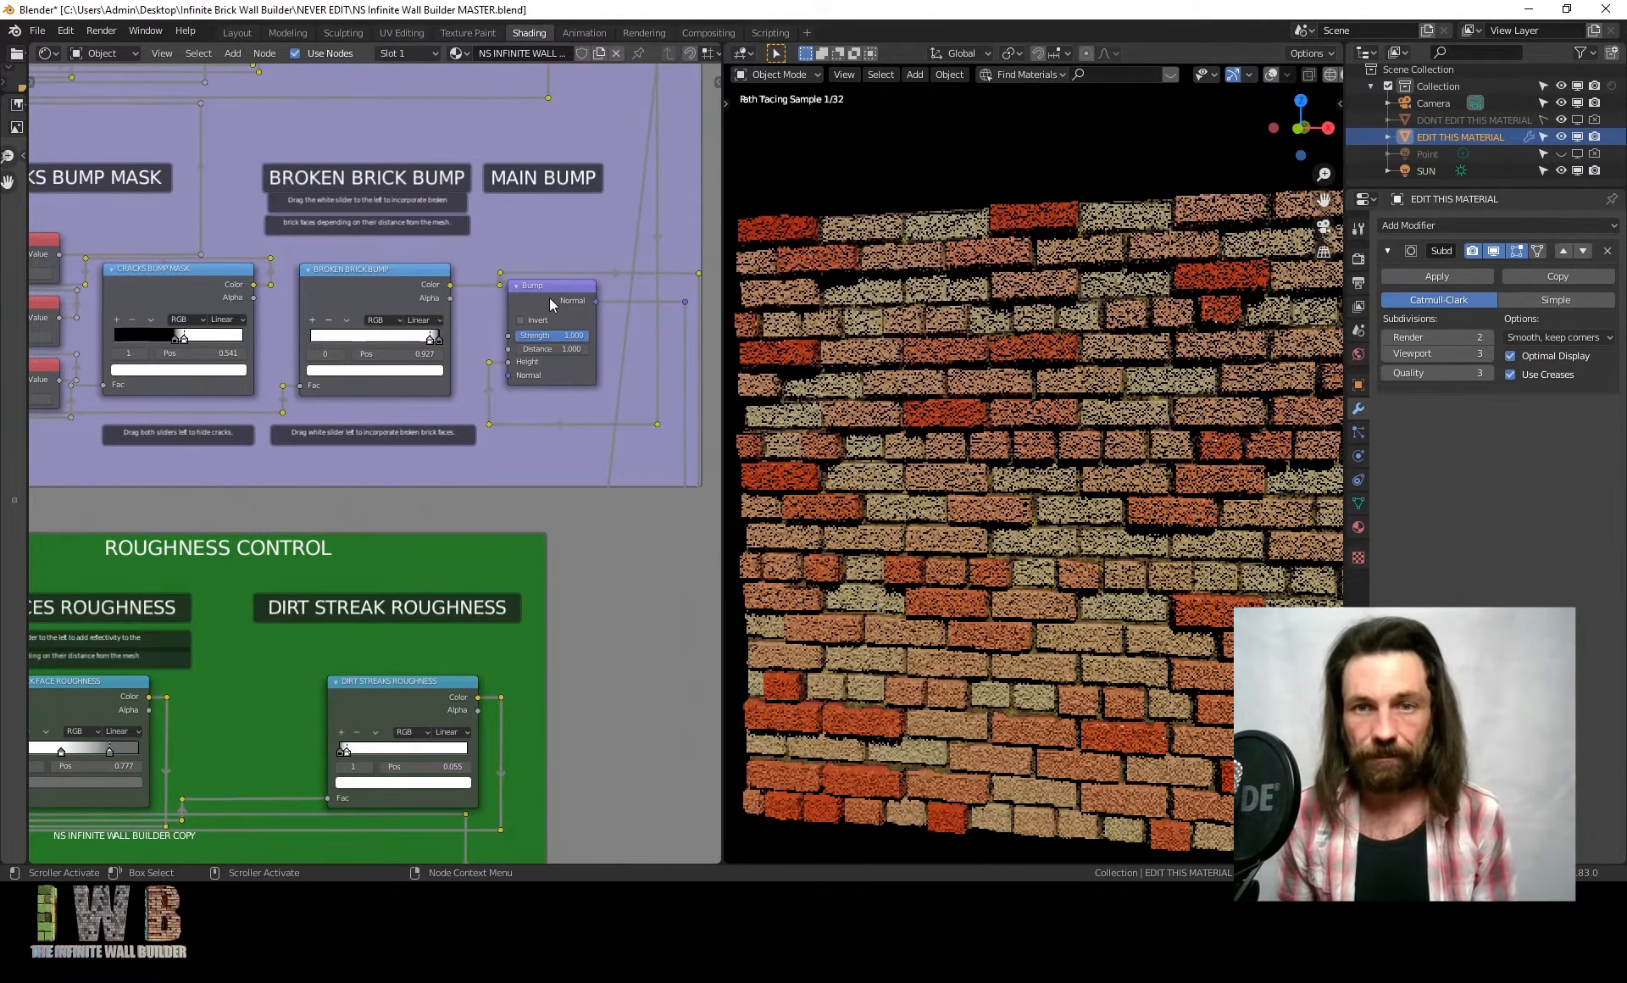
scroll(470, 548, "down", 4)
mouse_move(381, 644)
middle_mouse_down()
mouse_move(460, 445)
mouse_move(375, 629)
middle_mouse_up()
scroll(460, 445, "up", 4)
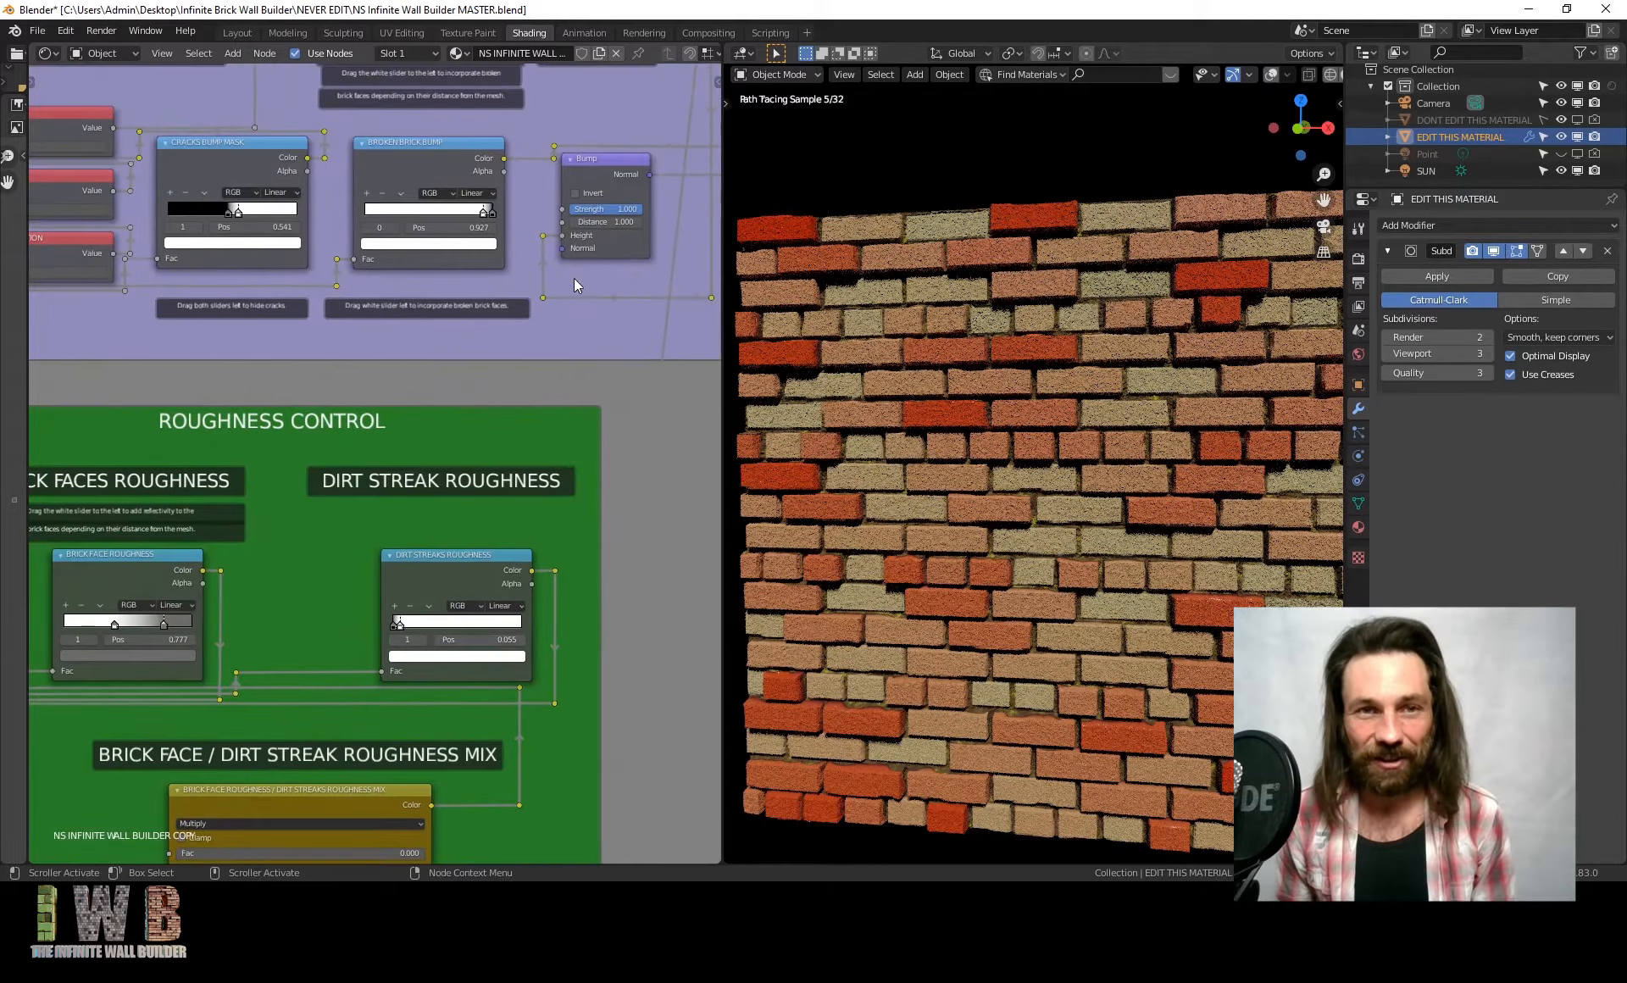
Set both the Strength and the Distance of the Main Bump node to 0
key("BackSpace")
left_click(612, 222)
type("0")
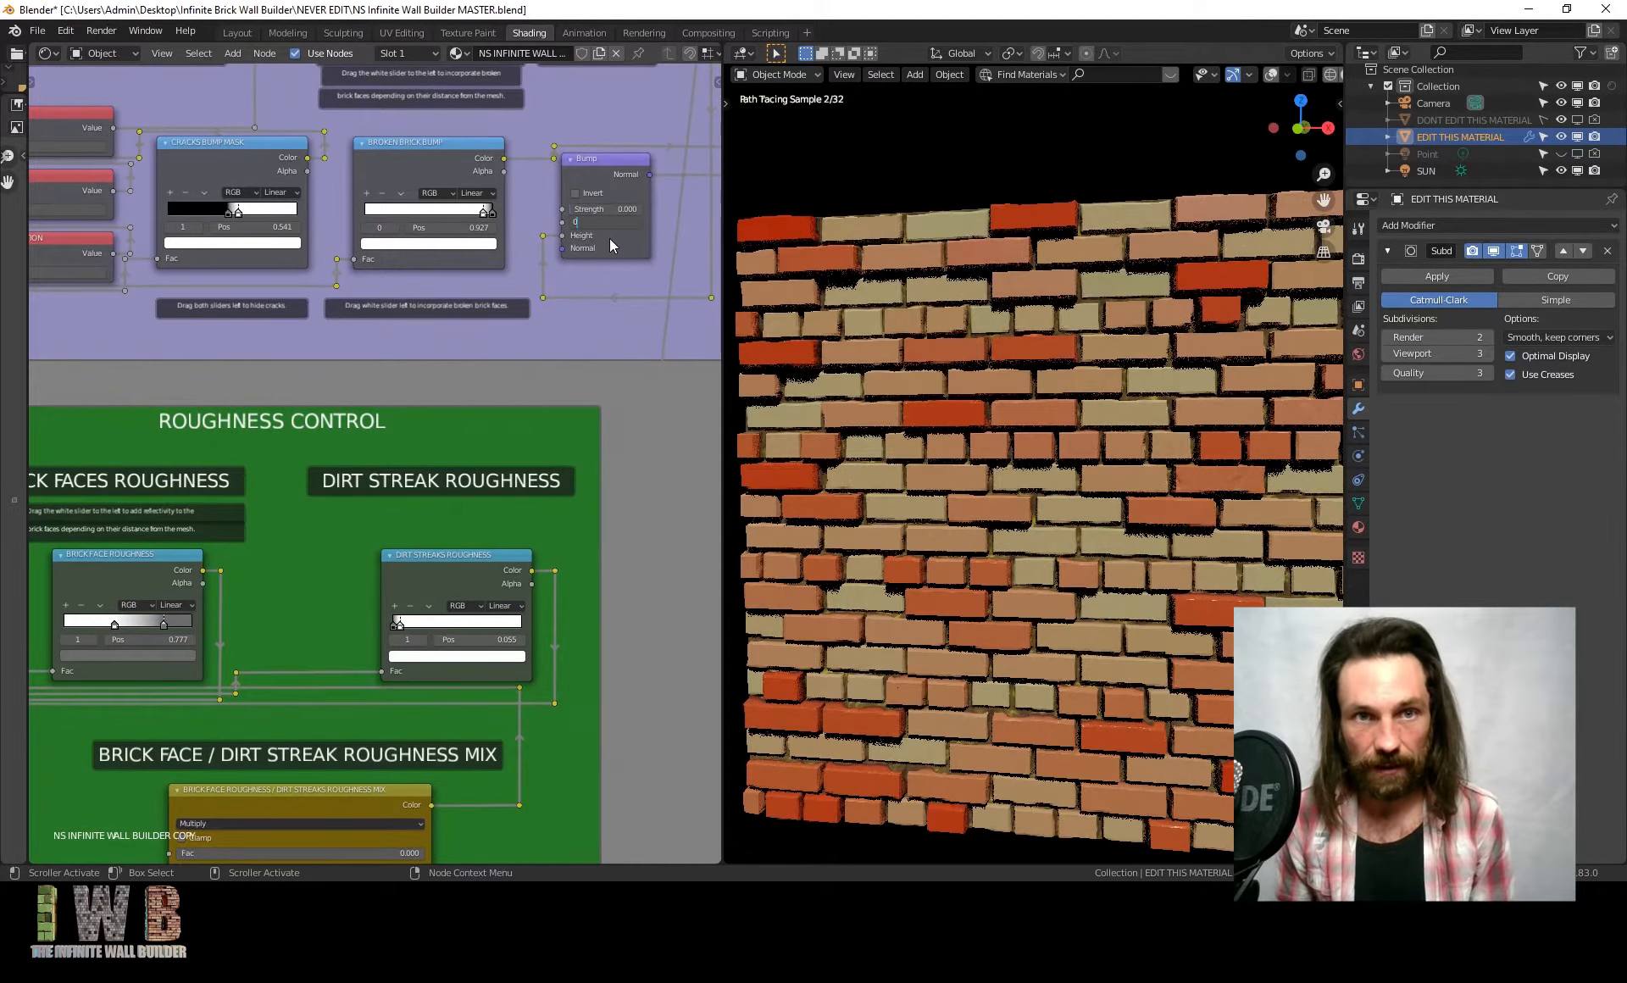
key("Return")
Preview the output of the Brick Face Roughness color ramp on the wall
scroll(430, 502, "down", 2)
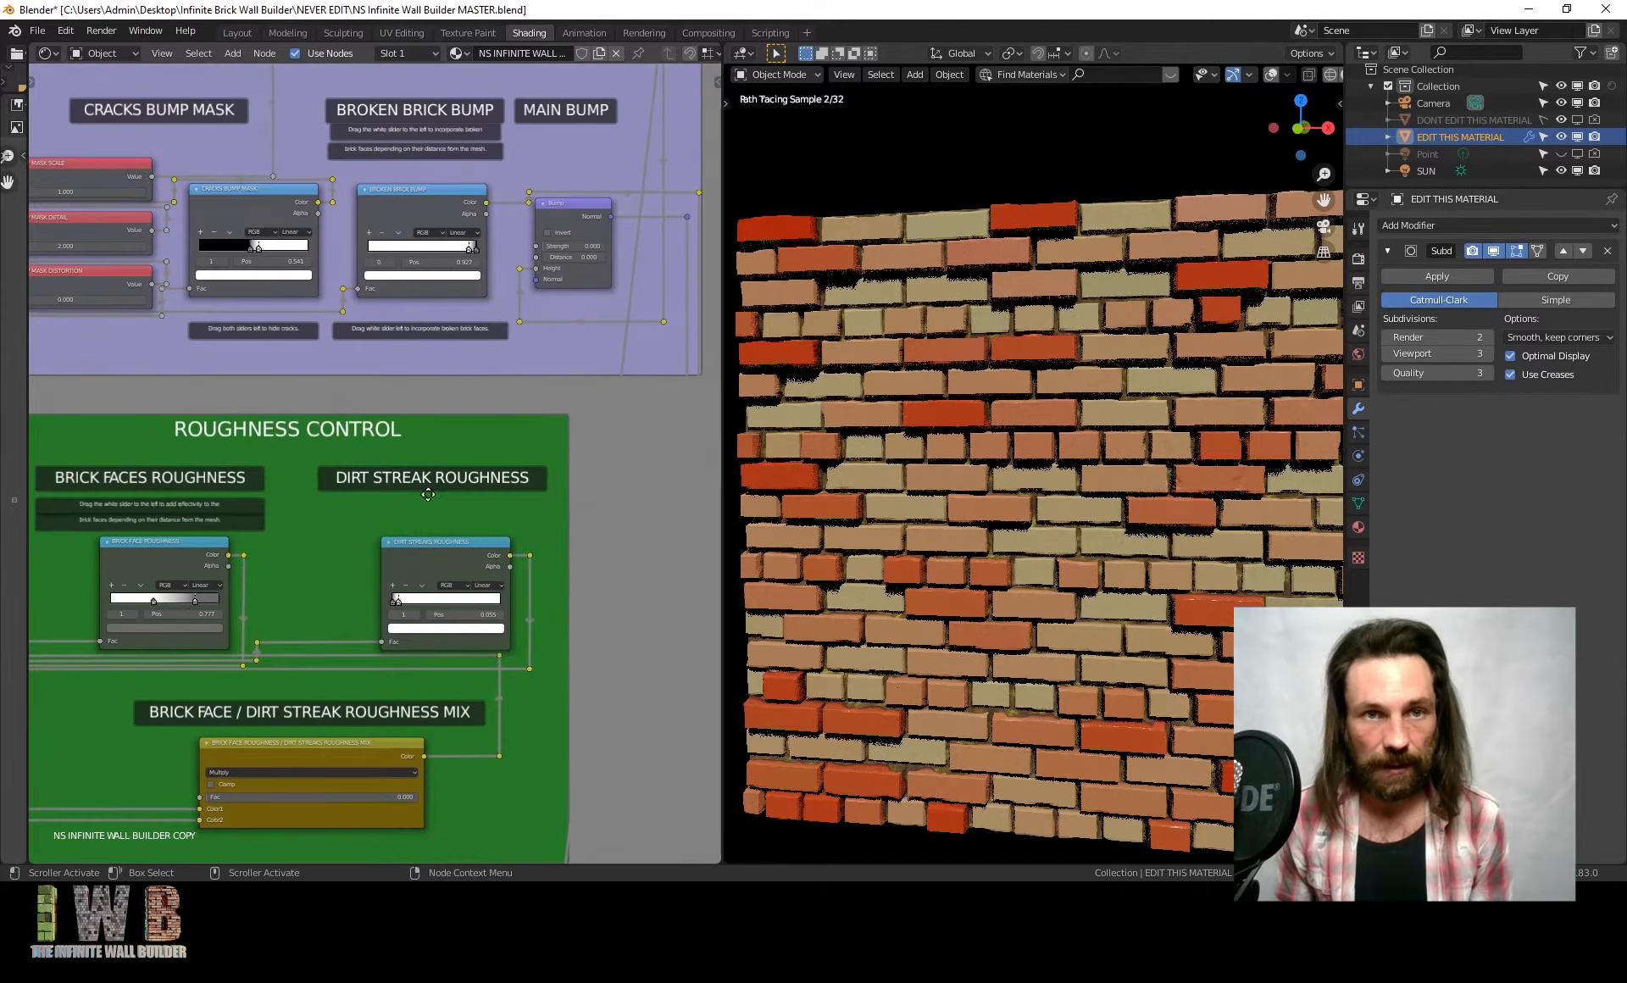
middle_click_drag(242, 601, 405, 409)
scroll(387, 455, "up", 2)
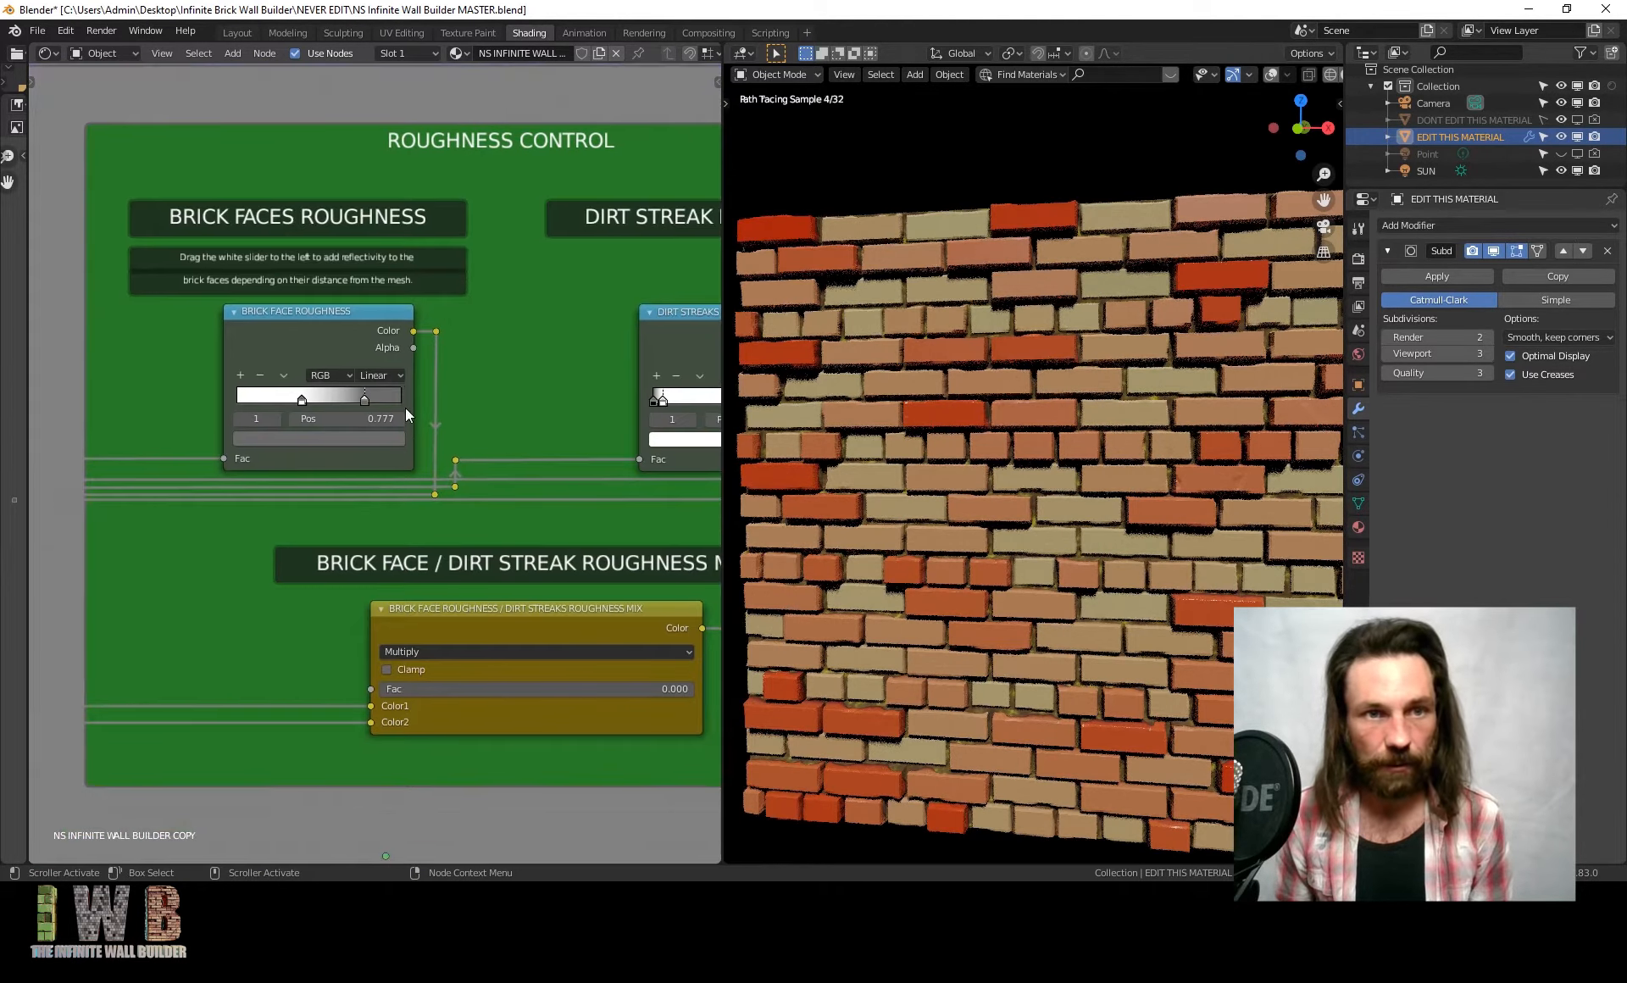
left_click(349, 337, "ctrl+shift")
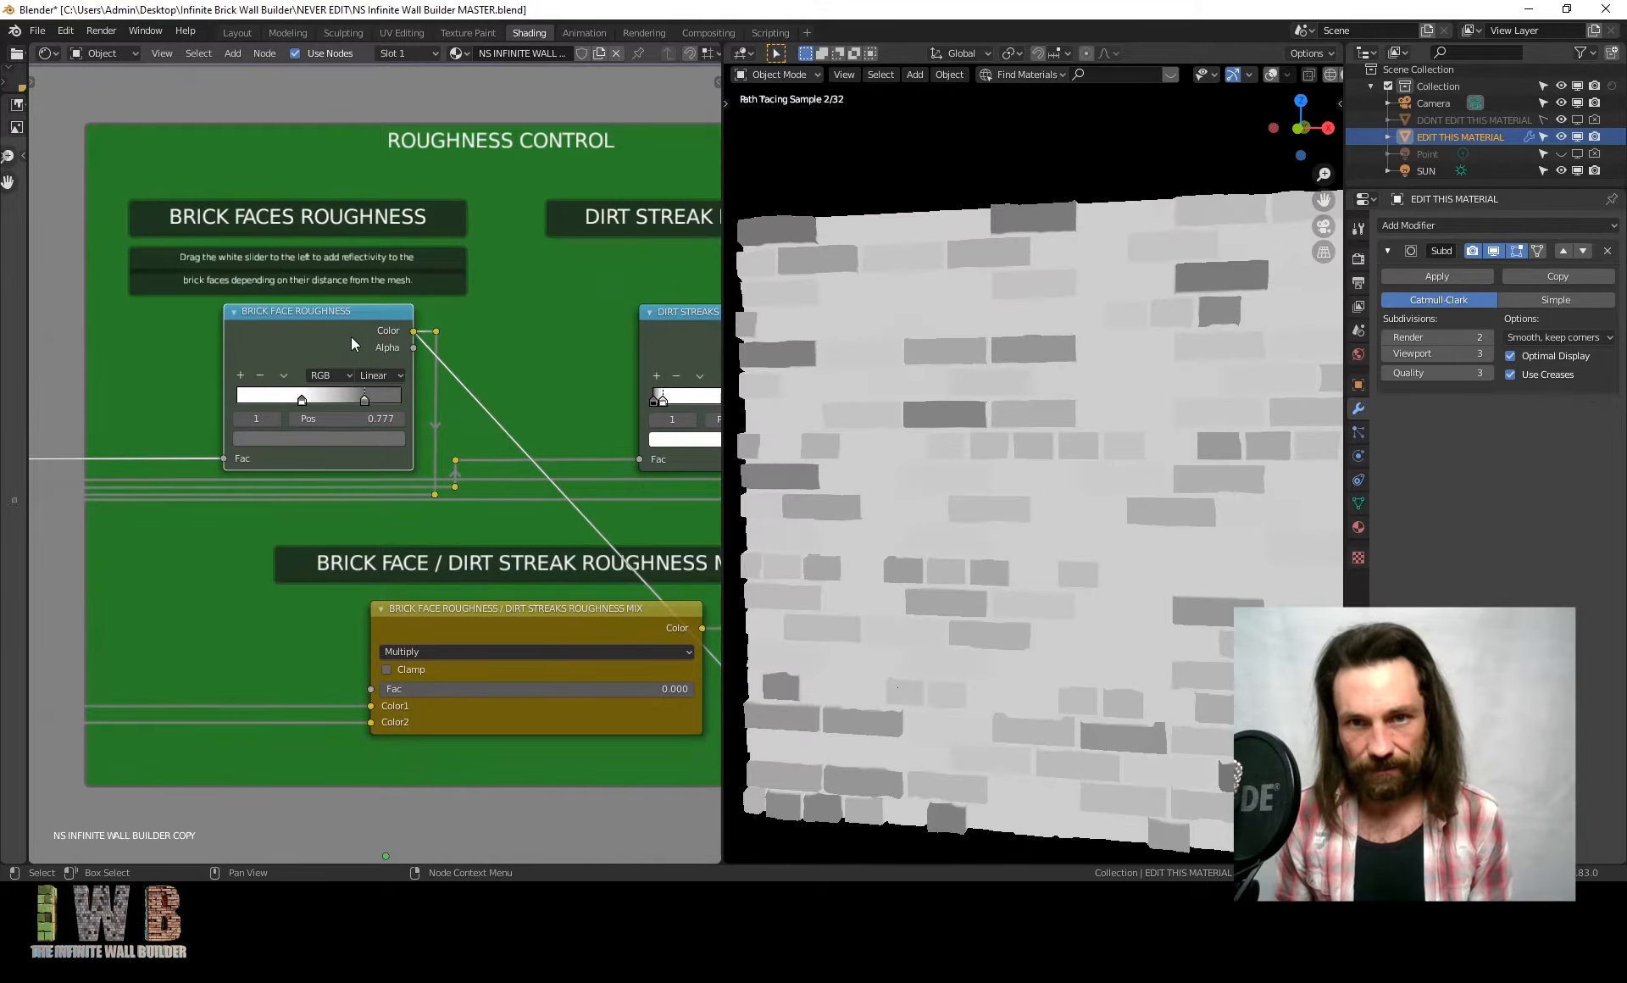
Spread the Brick Face Roughness ramp by moving its white stop to 0.000 and its grey stop to 1.000
middle_click_drag(430, 419, 458, 486)
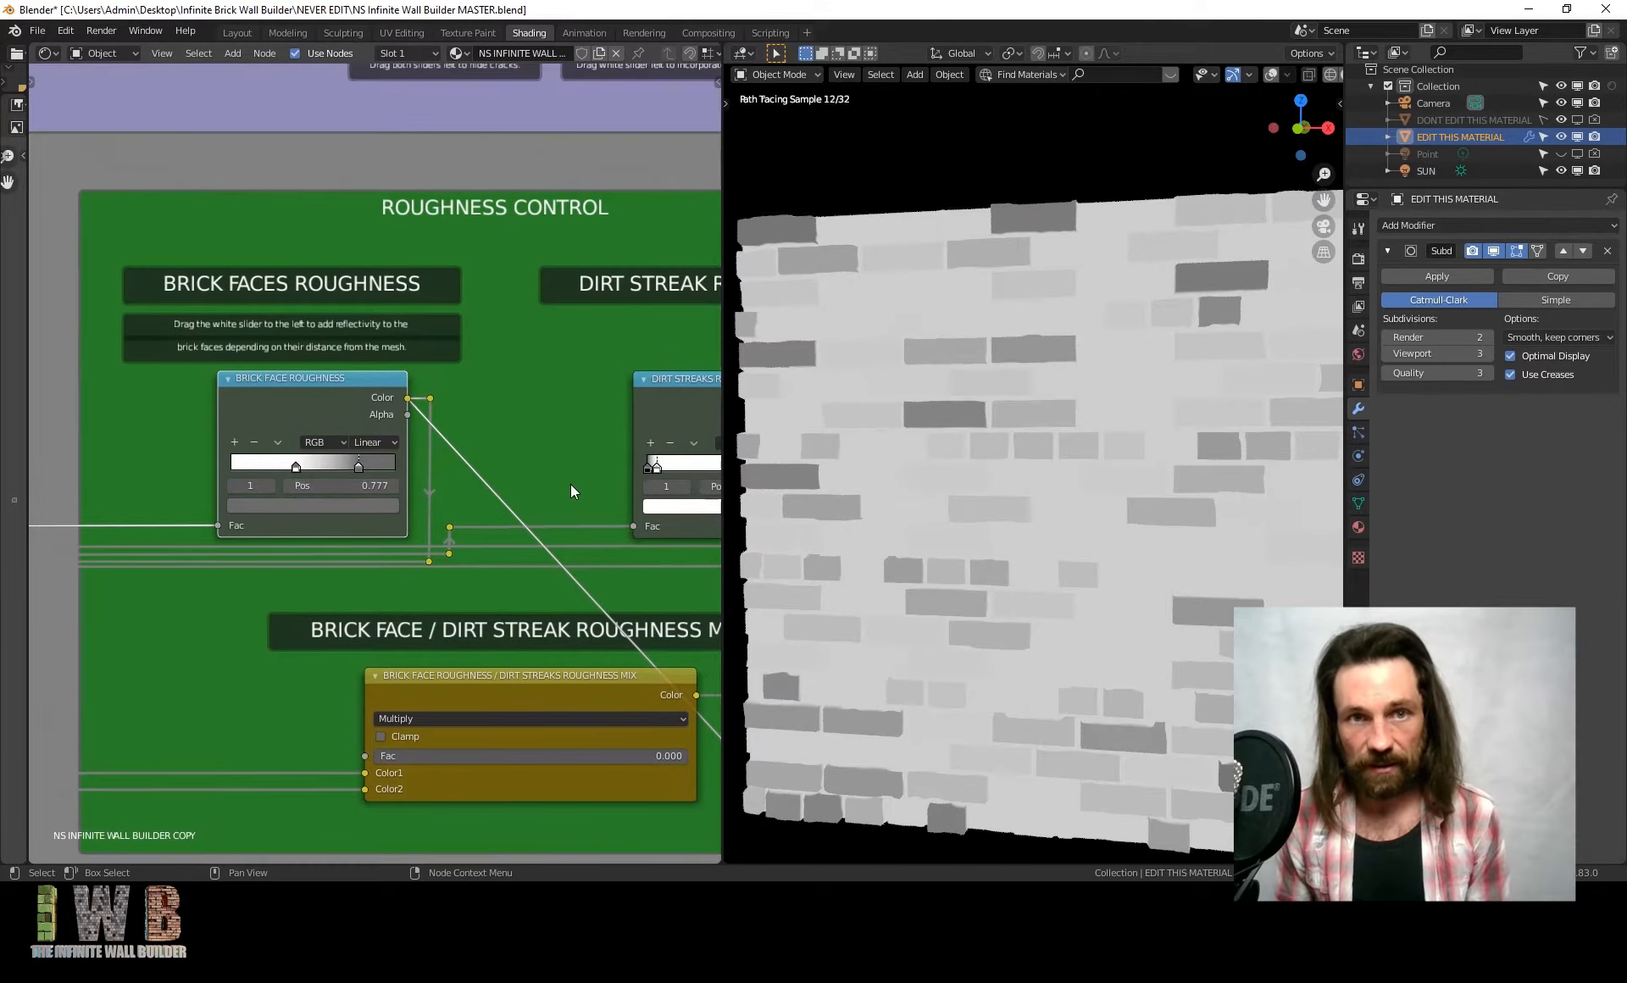
scroll(571, 484, "down", 4)
middle_click_drag(625, 117, 516, 284)
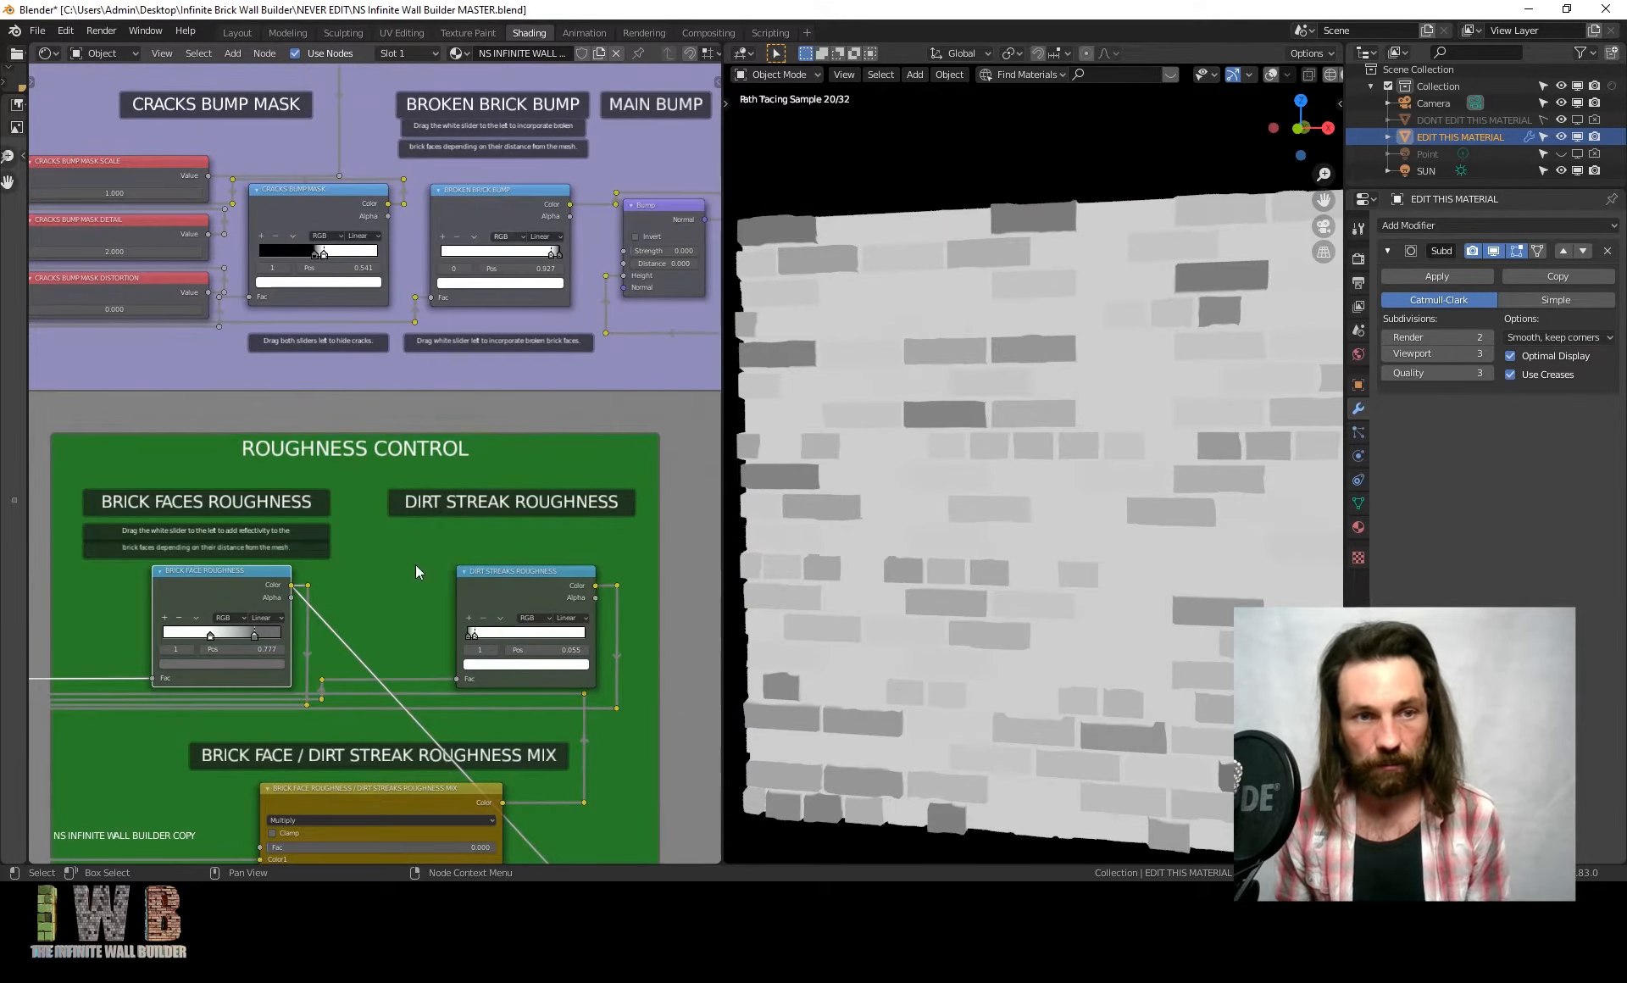
scroll(415, 572, "up", 3)
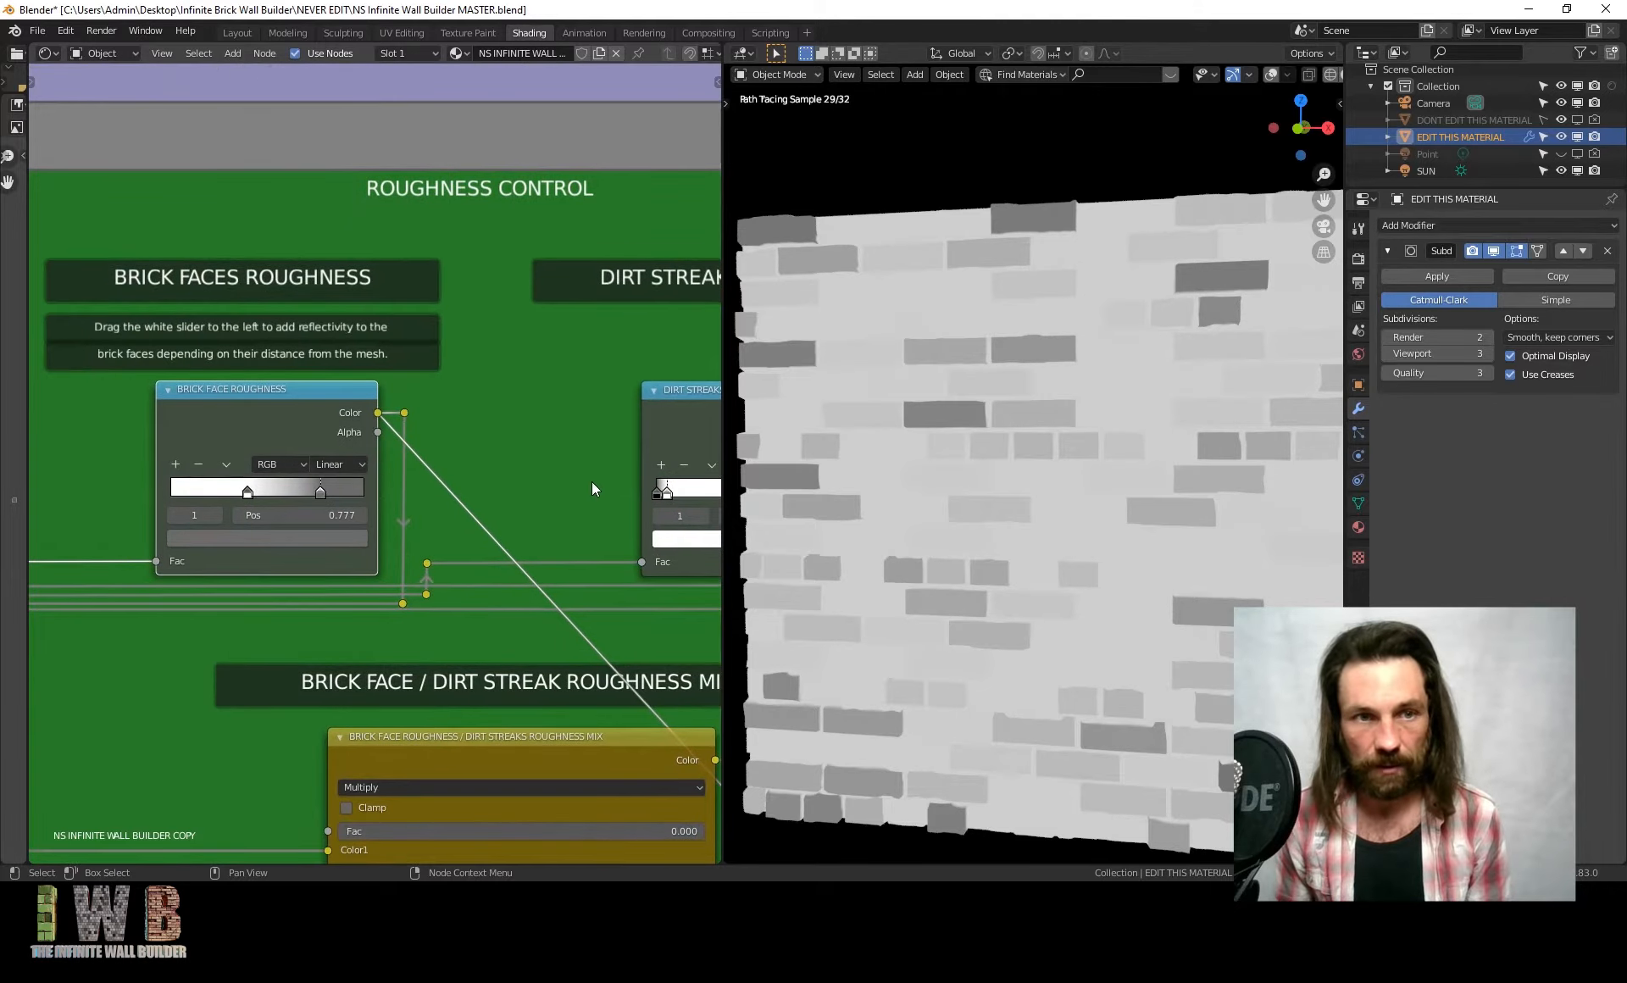
left_click_drag(249, 490, 130, 490)
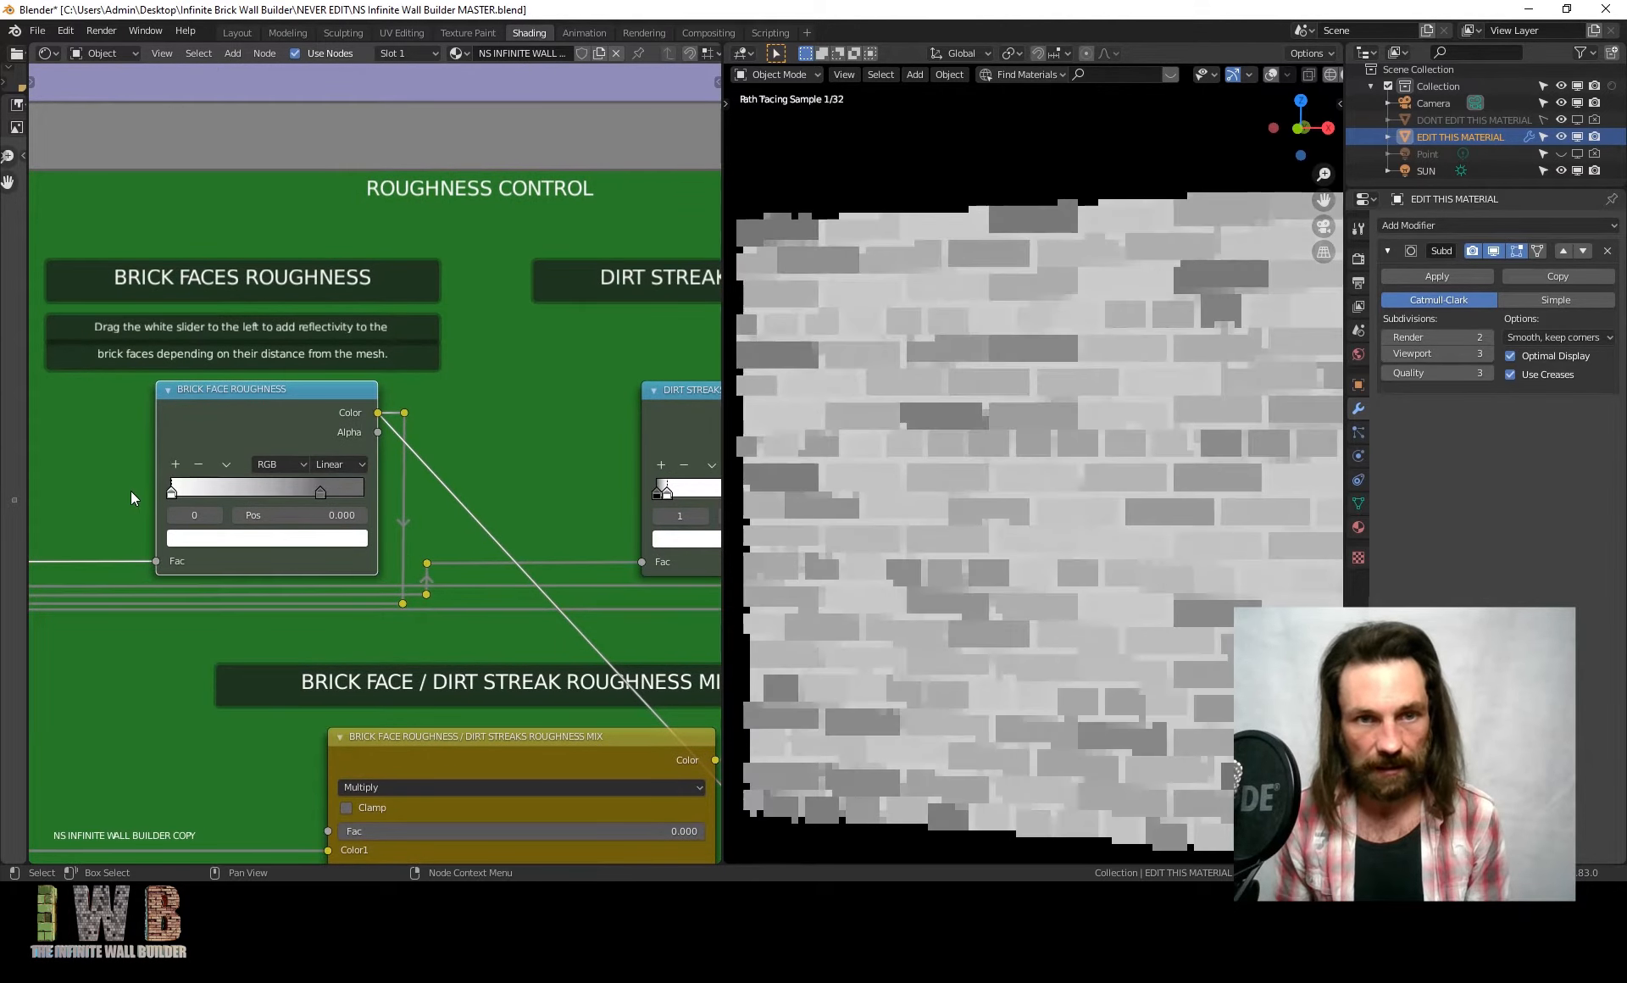
left_click_drag(312, 496, 358, 500)
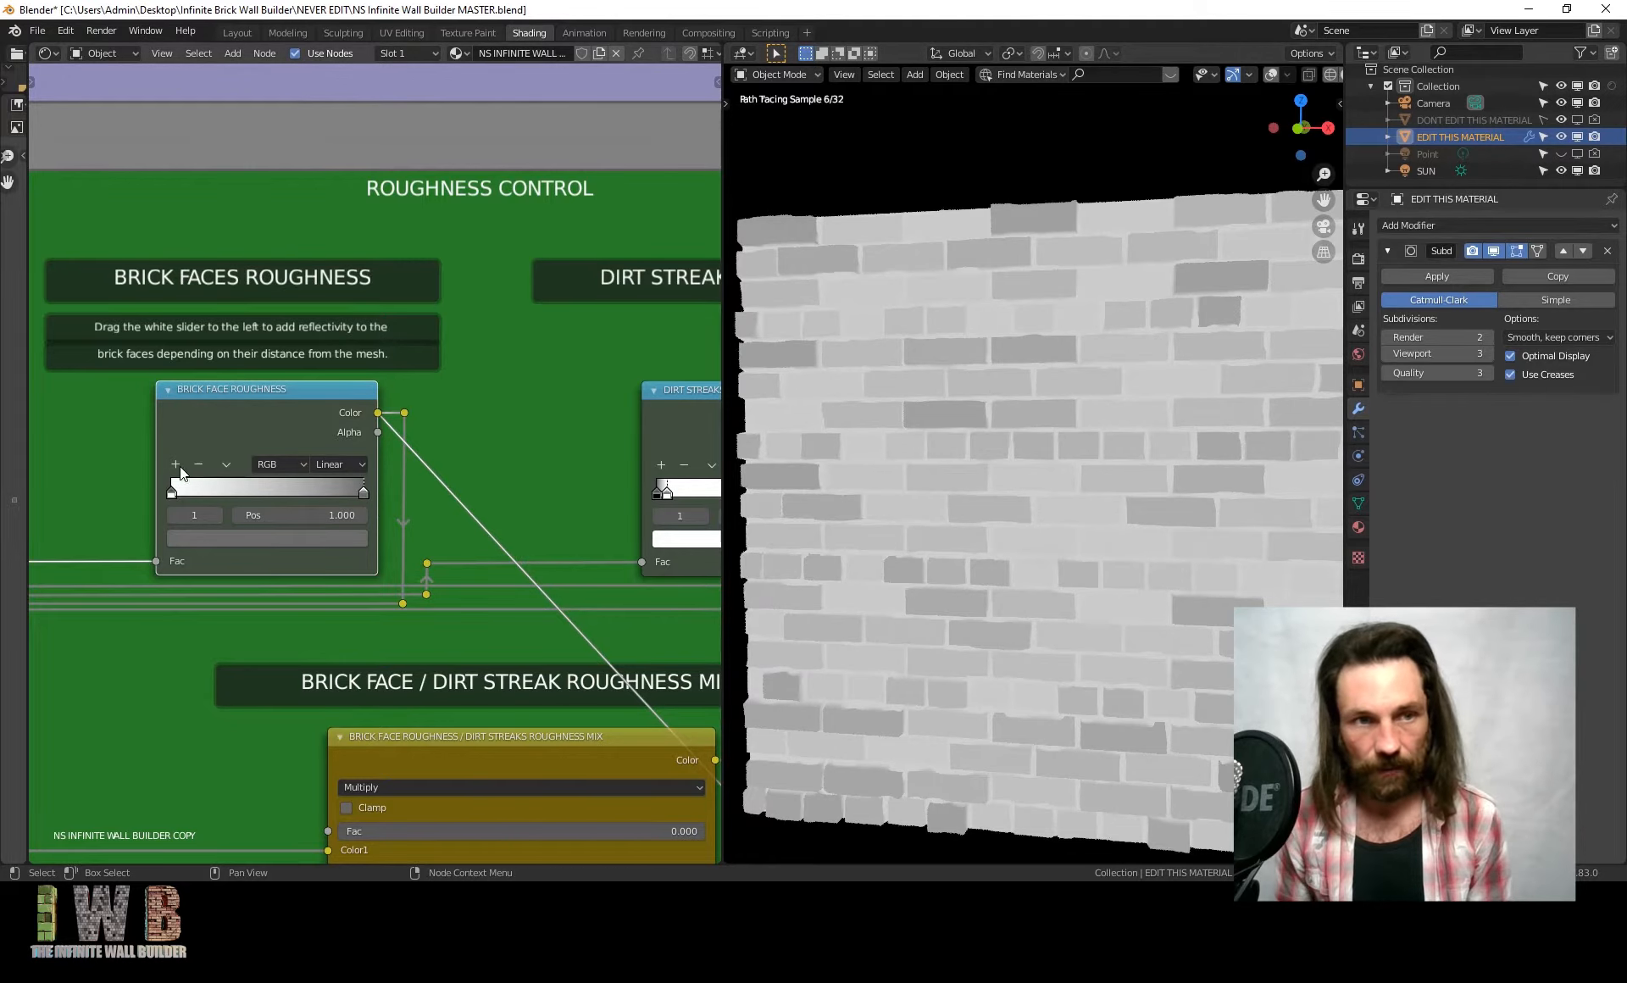
Move the Brick Face Roughness ramp's white stop through 0.641 and 0.505 to 0.477
left_click_drag(170, 487, 300, 493)
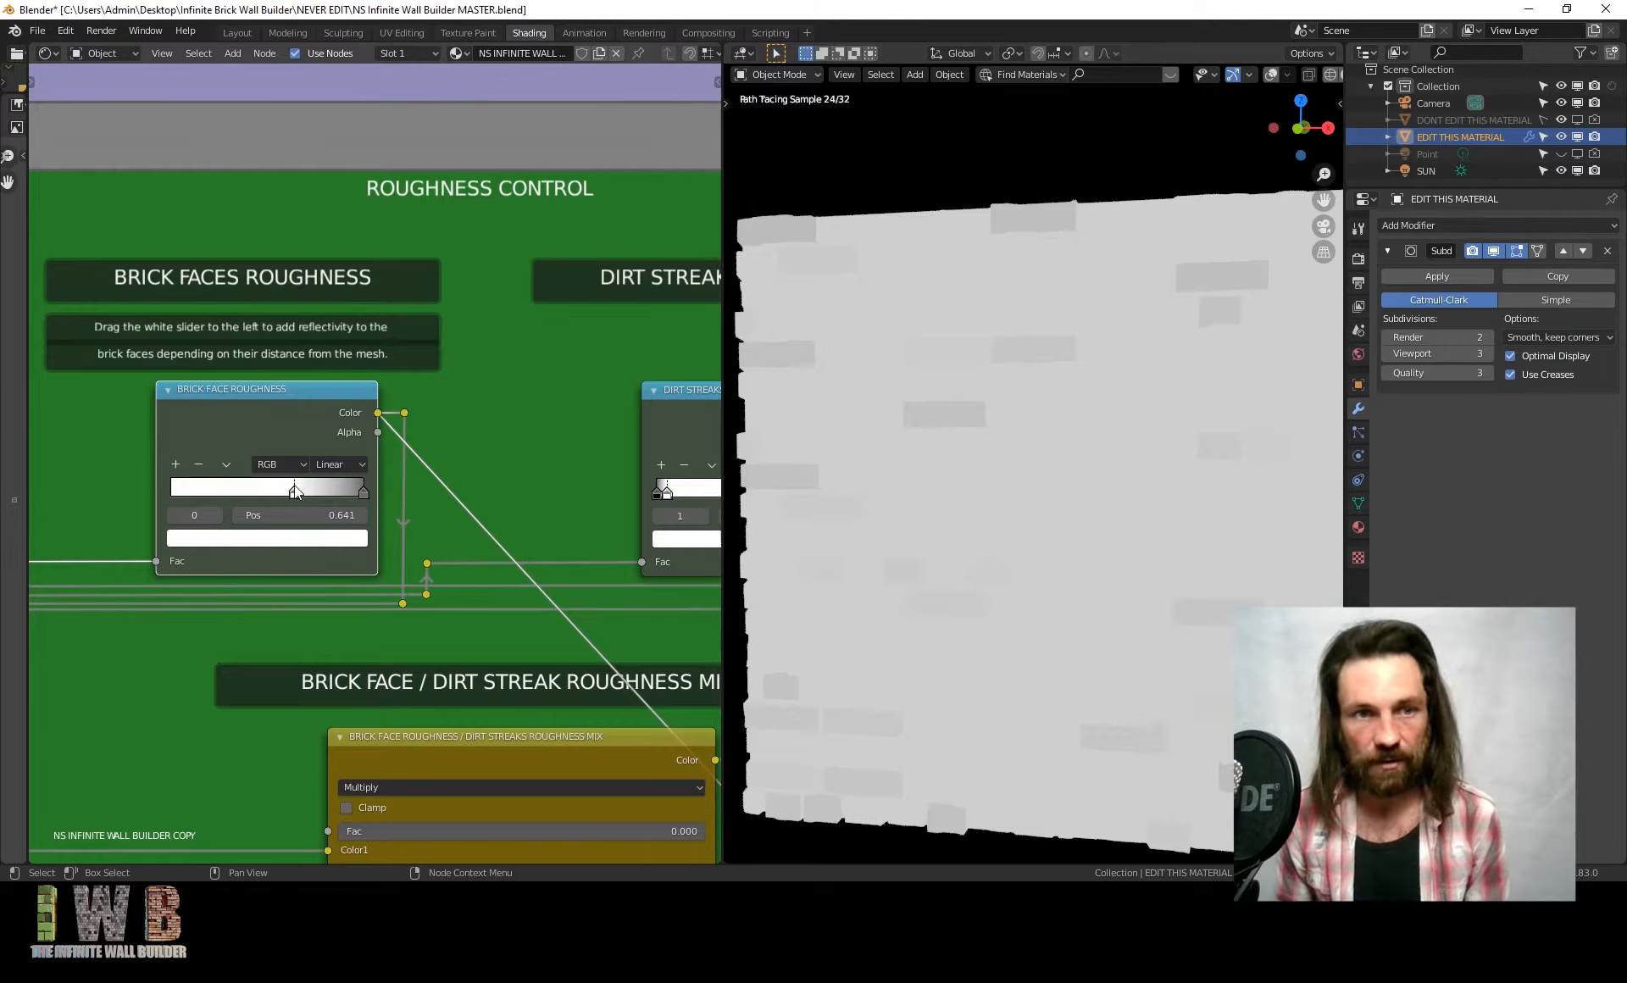
left_click_drag(294, 488, 263, 490)
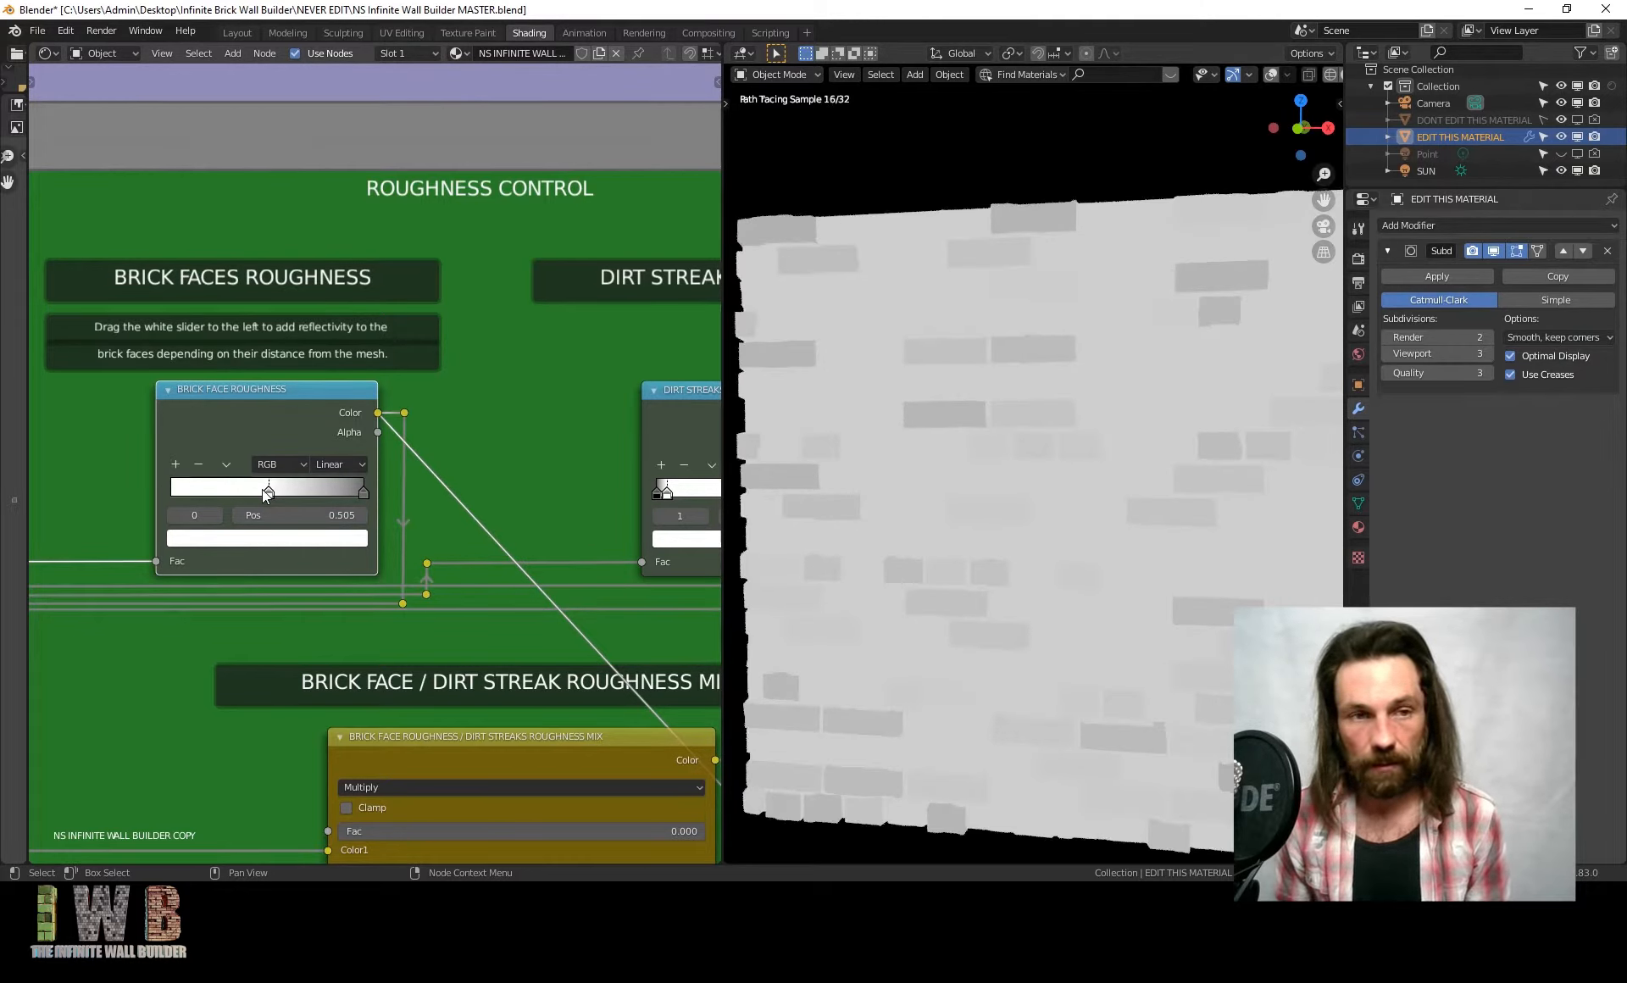
left_click_drag(264, 490, 258, 490)
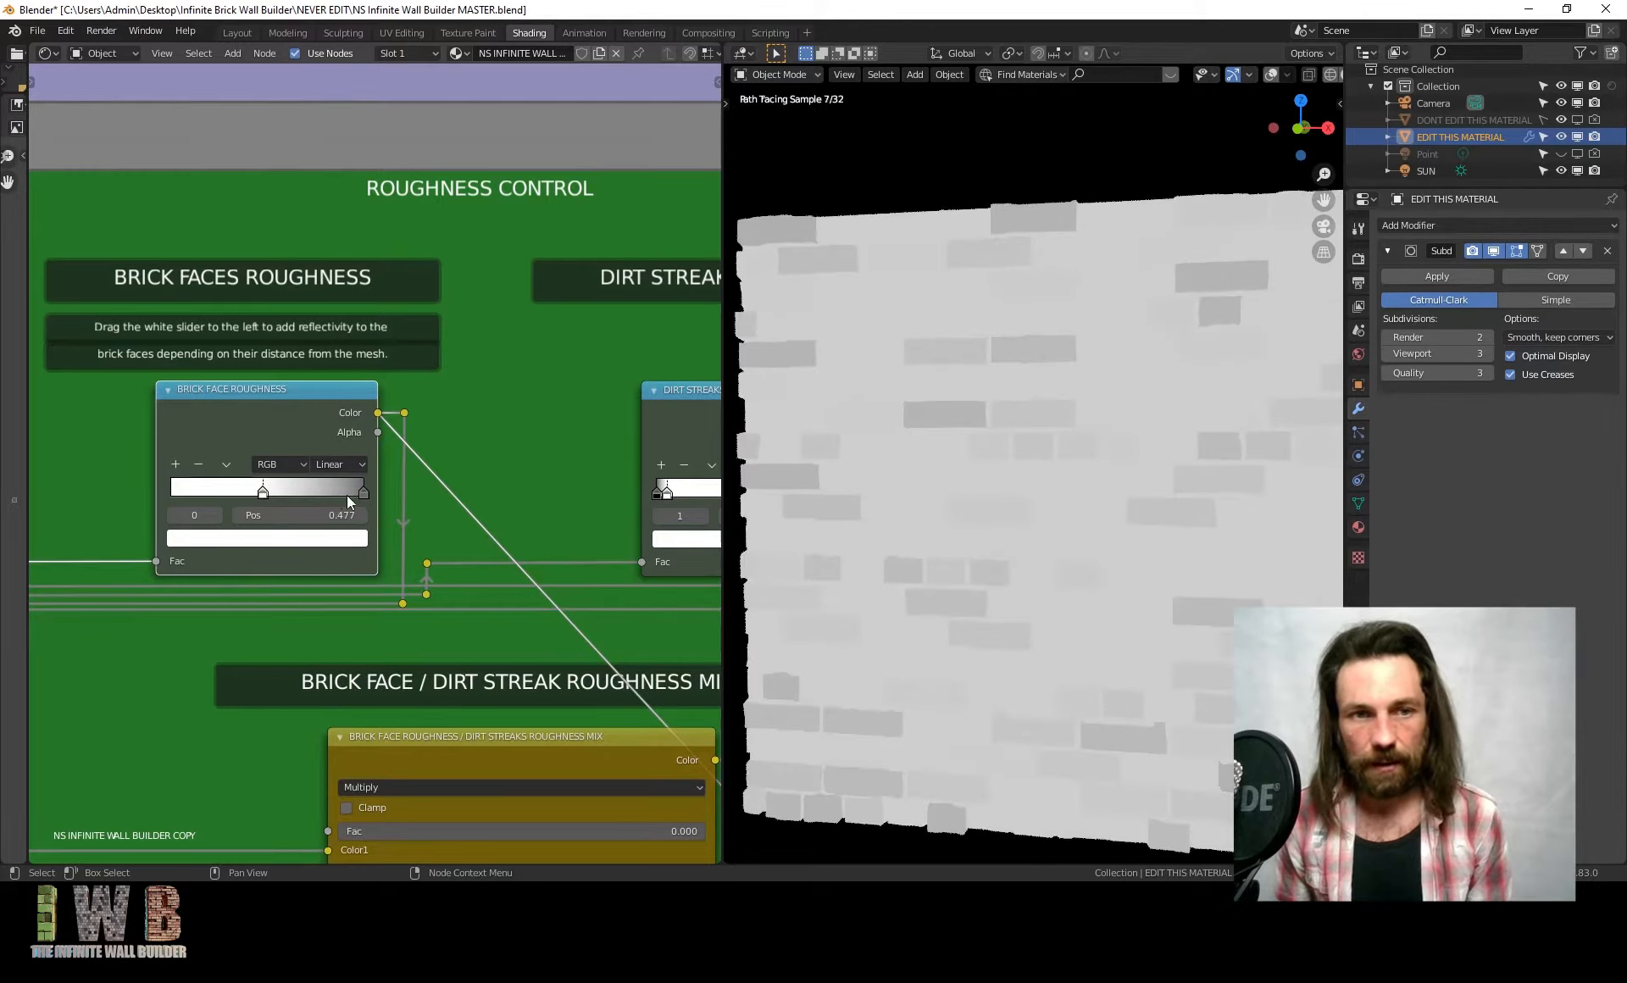
Try the Brick Face Roughness ramp's grey stop at 0.732 and 1.000, and return the white stop to 0.000
left_click_drag(365, 492, 313, 498)
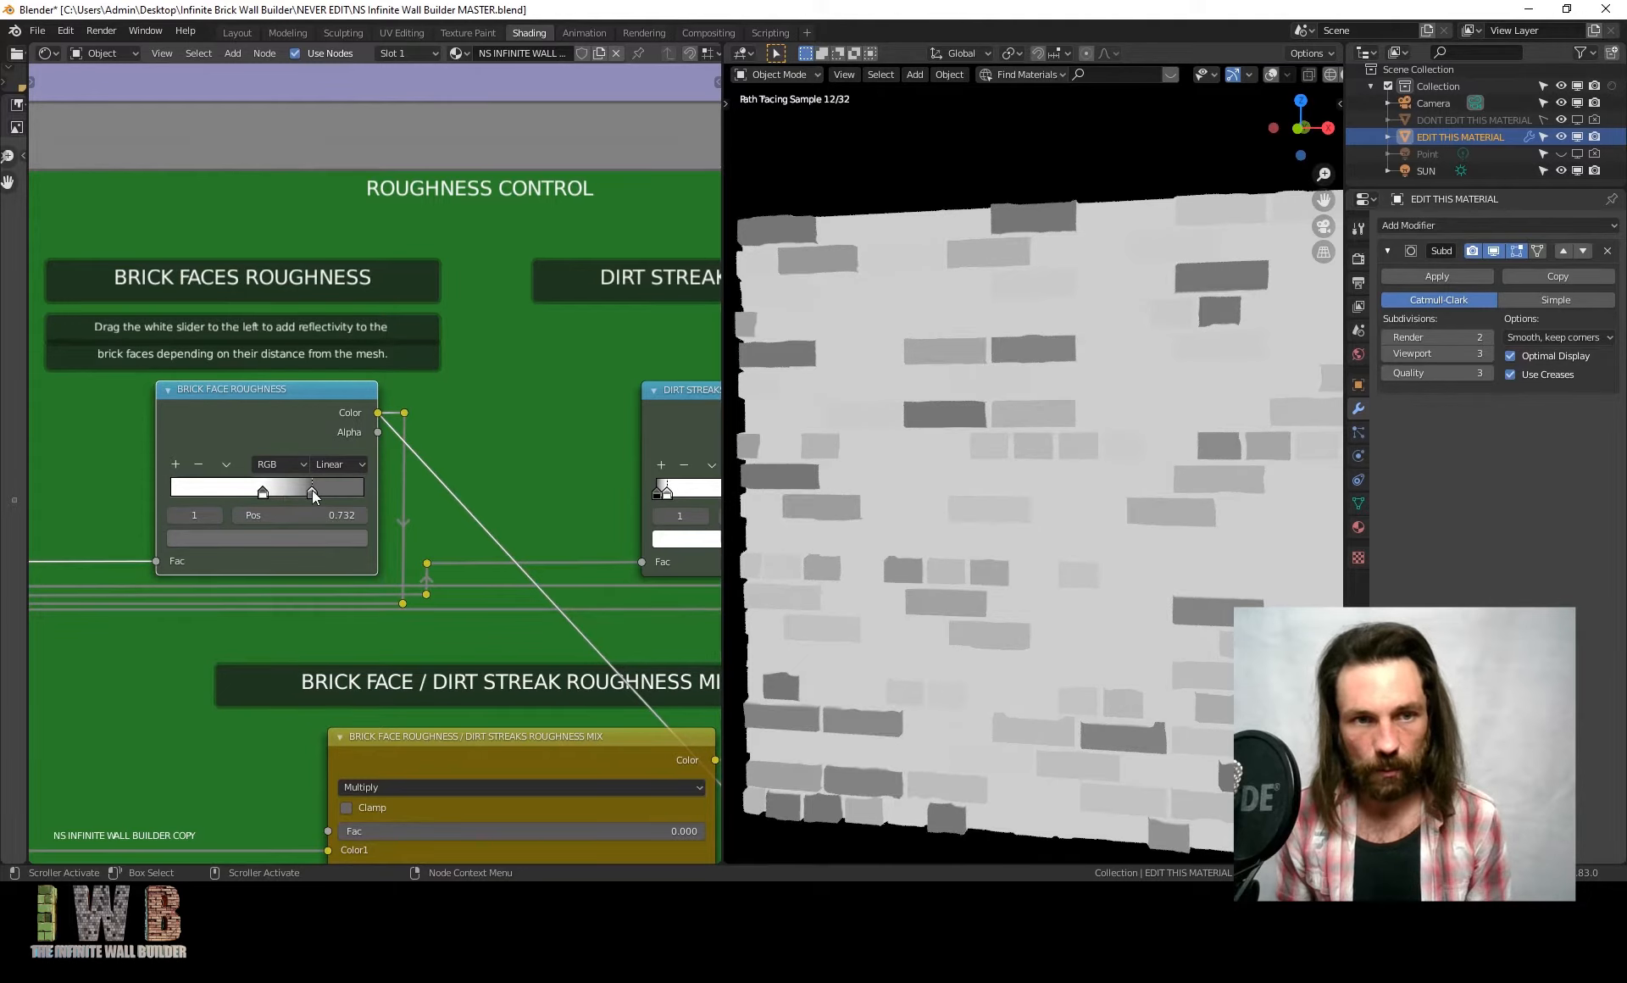
left_click_drag(312, 490, 488, 486)
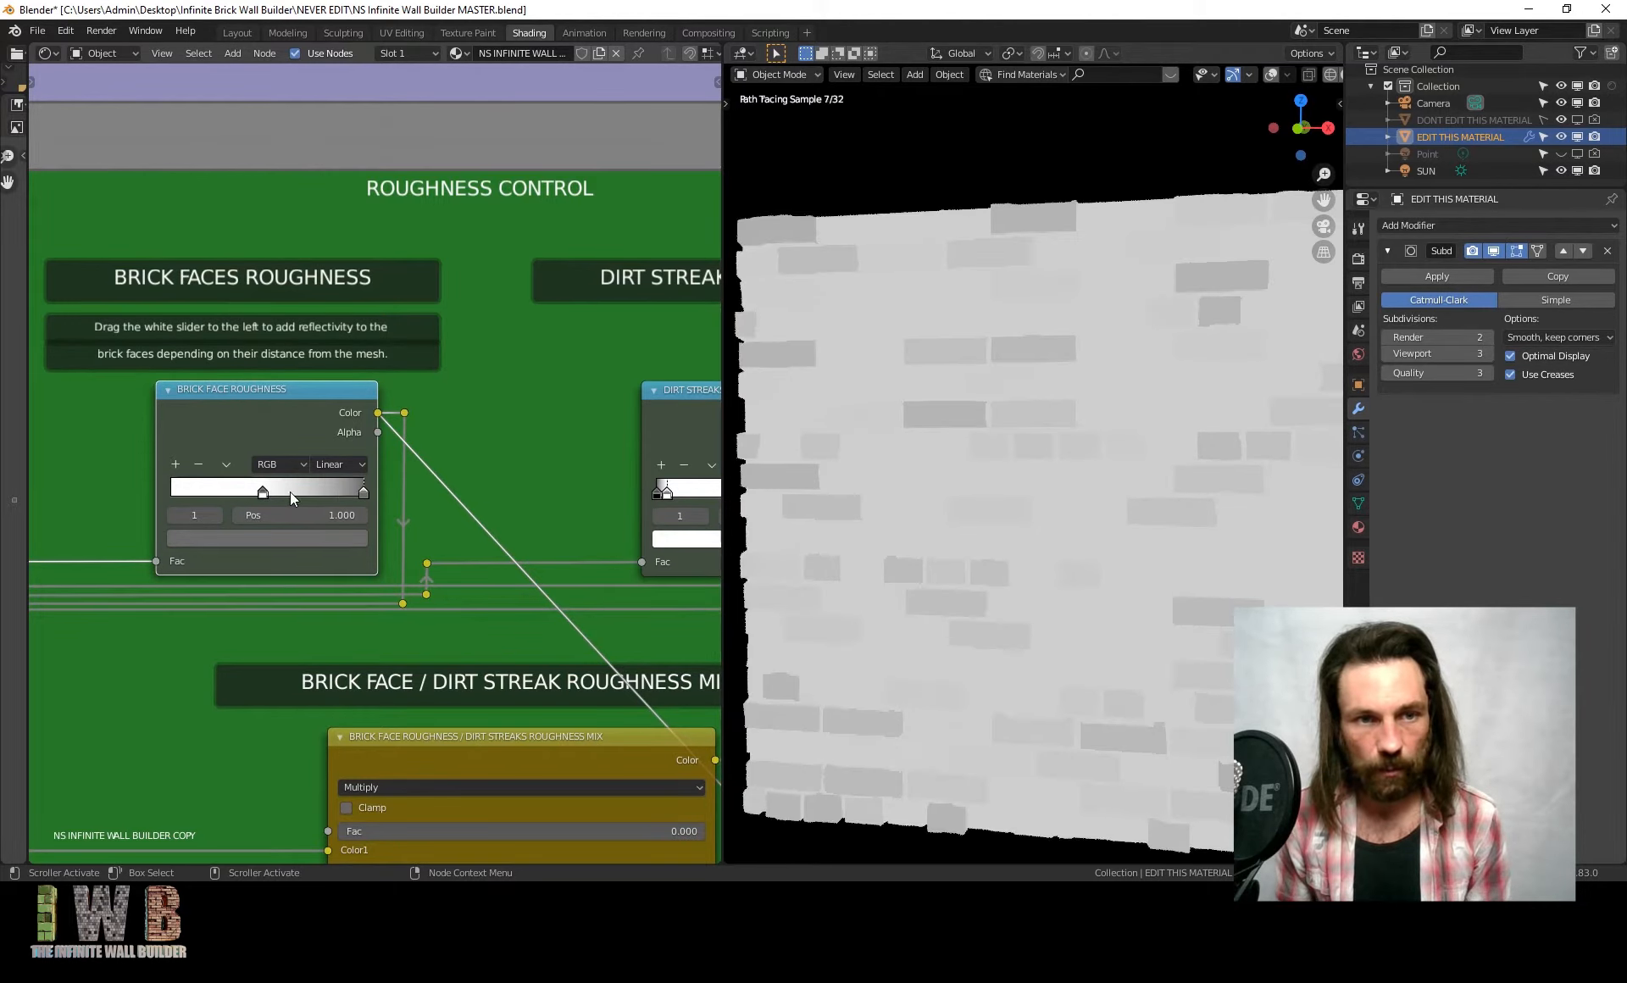
left_click_drag(363, 491, 172, 491)
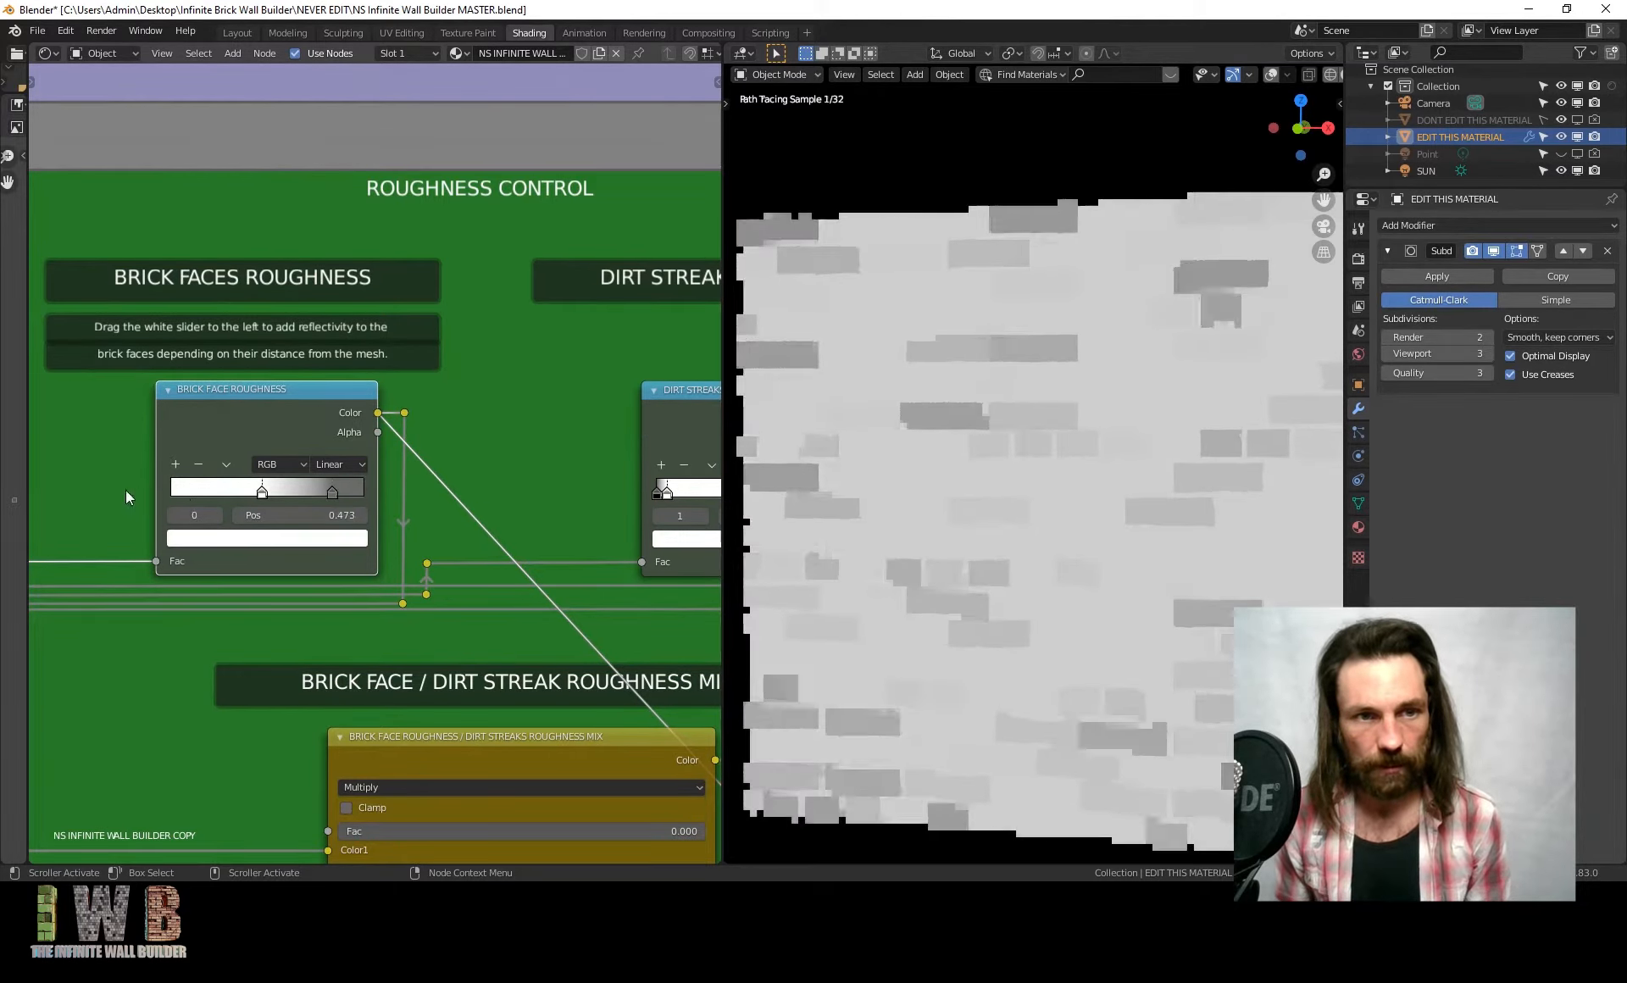
Restore the full brick material on the wall by reconnecting the Reconnect Here node to the material output
scroll(469, 463, "down", 12)
middle_click_drag(470, 462, 310, 571)
middle_click_drag(337, 510, 468, 220)
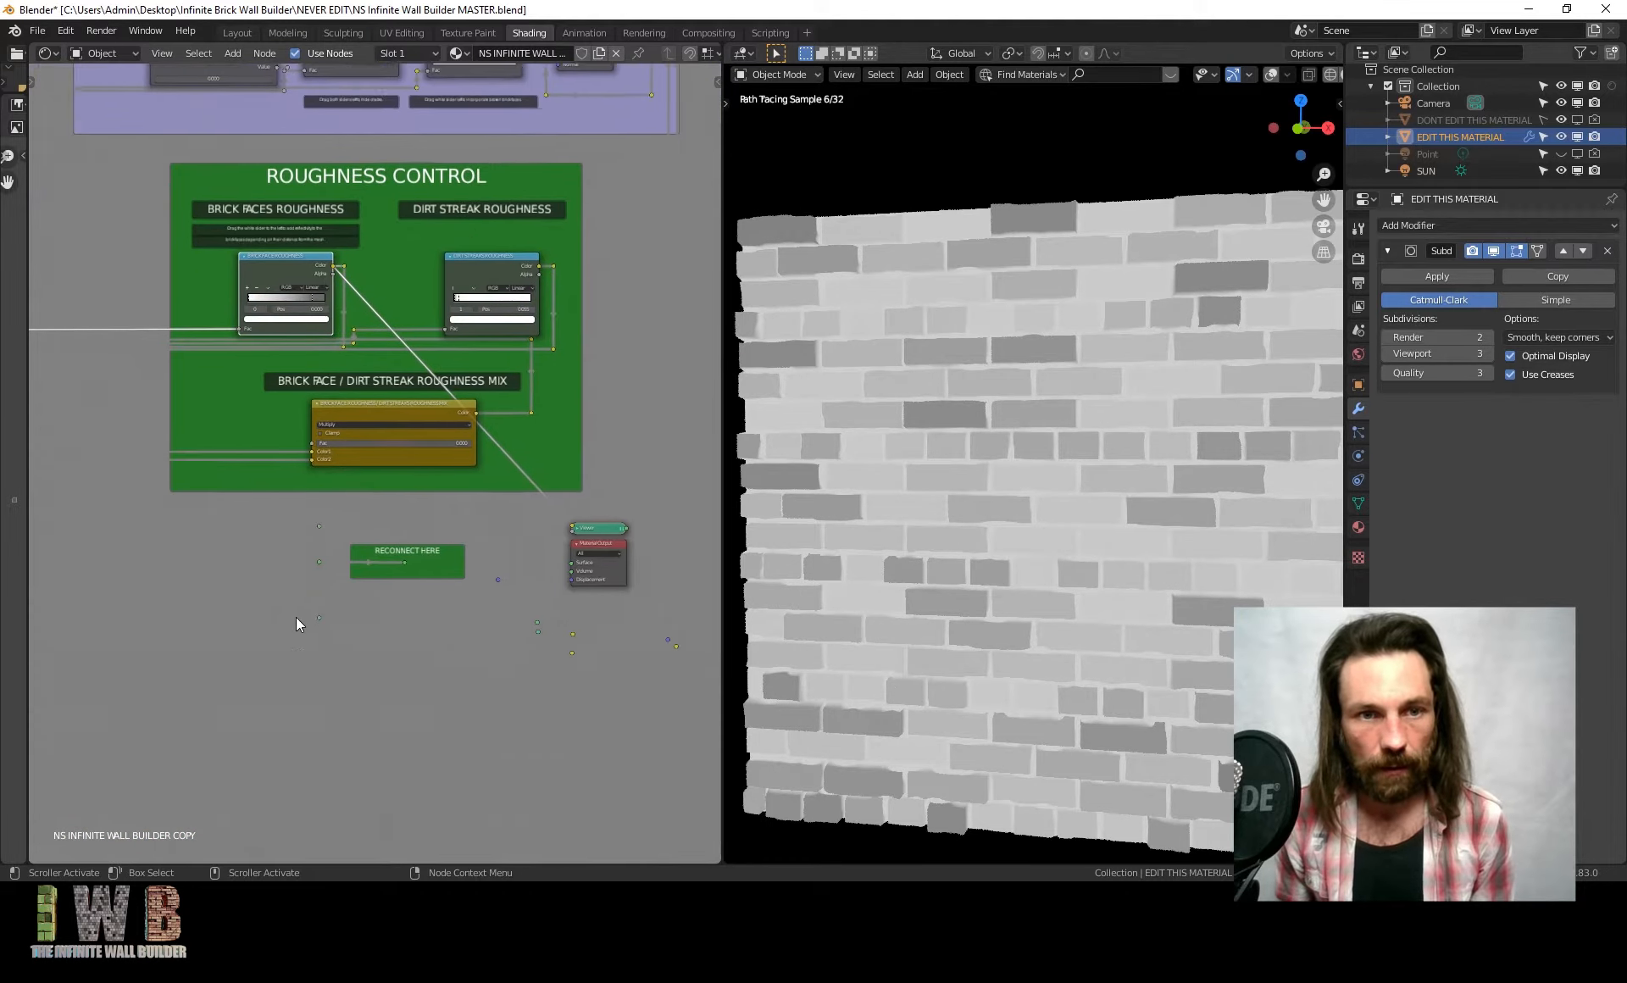
scroll(297, 617, "up", 6)
scroll(448, 678, "up", 1)
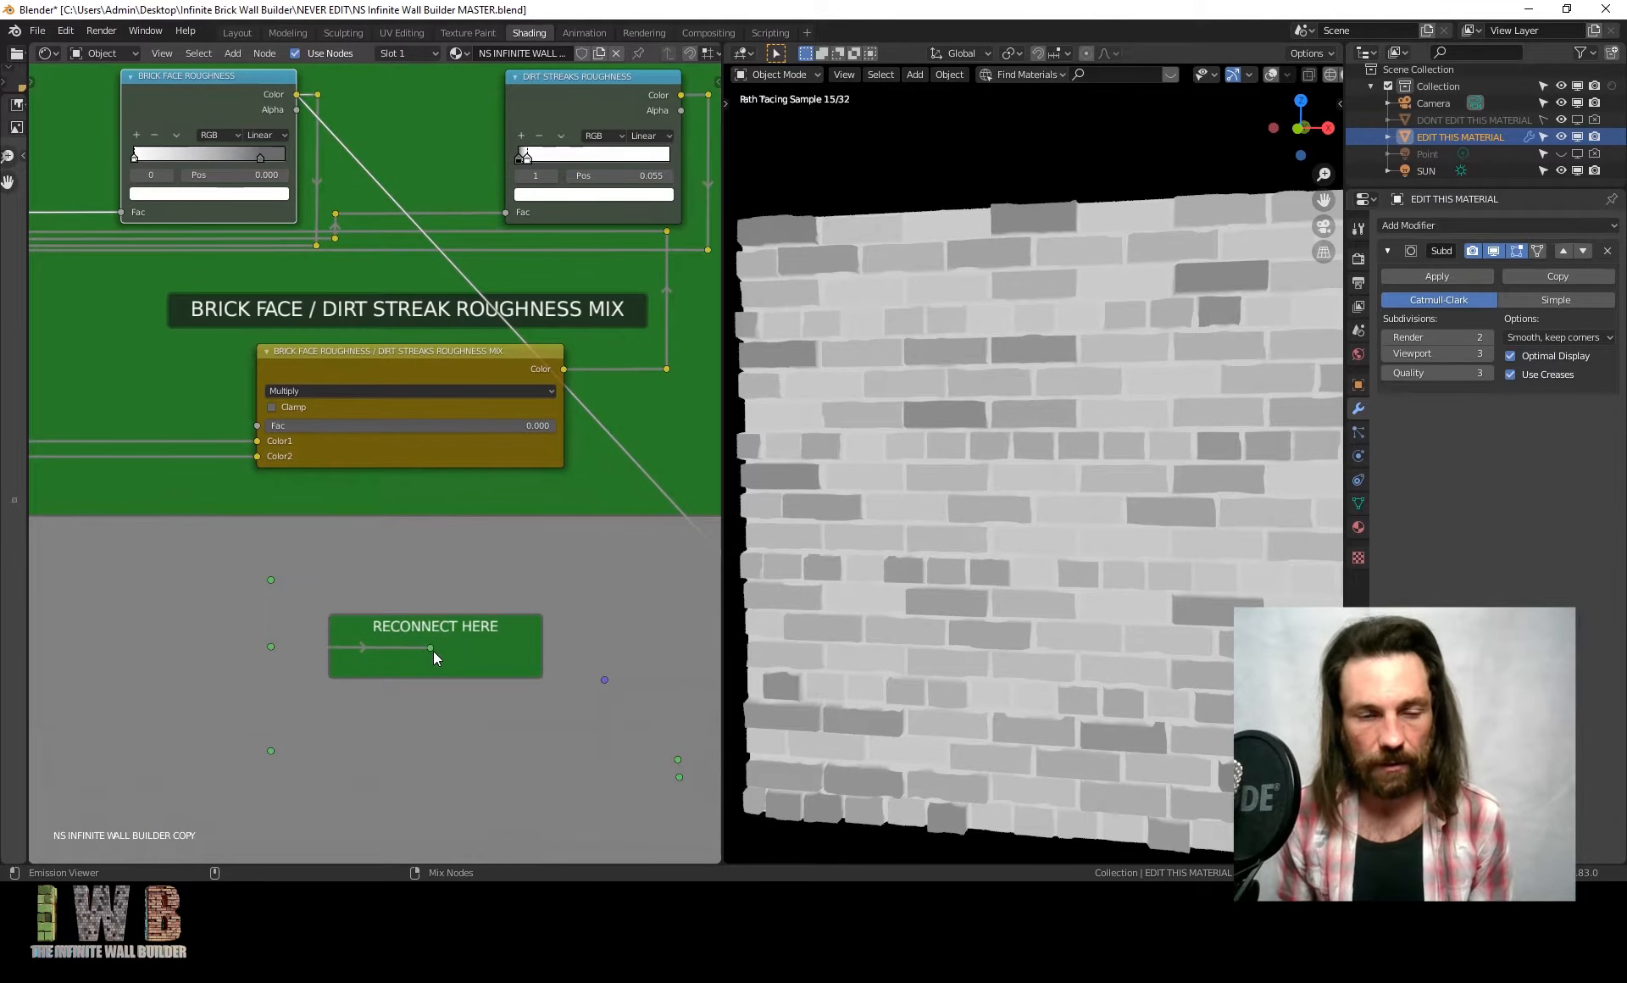
left_click(434, 657, "ctrl+shift")
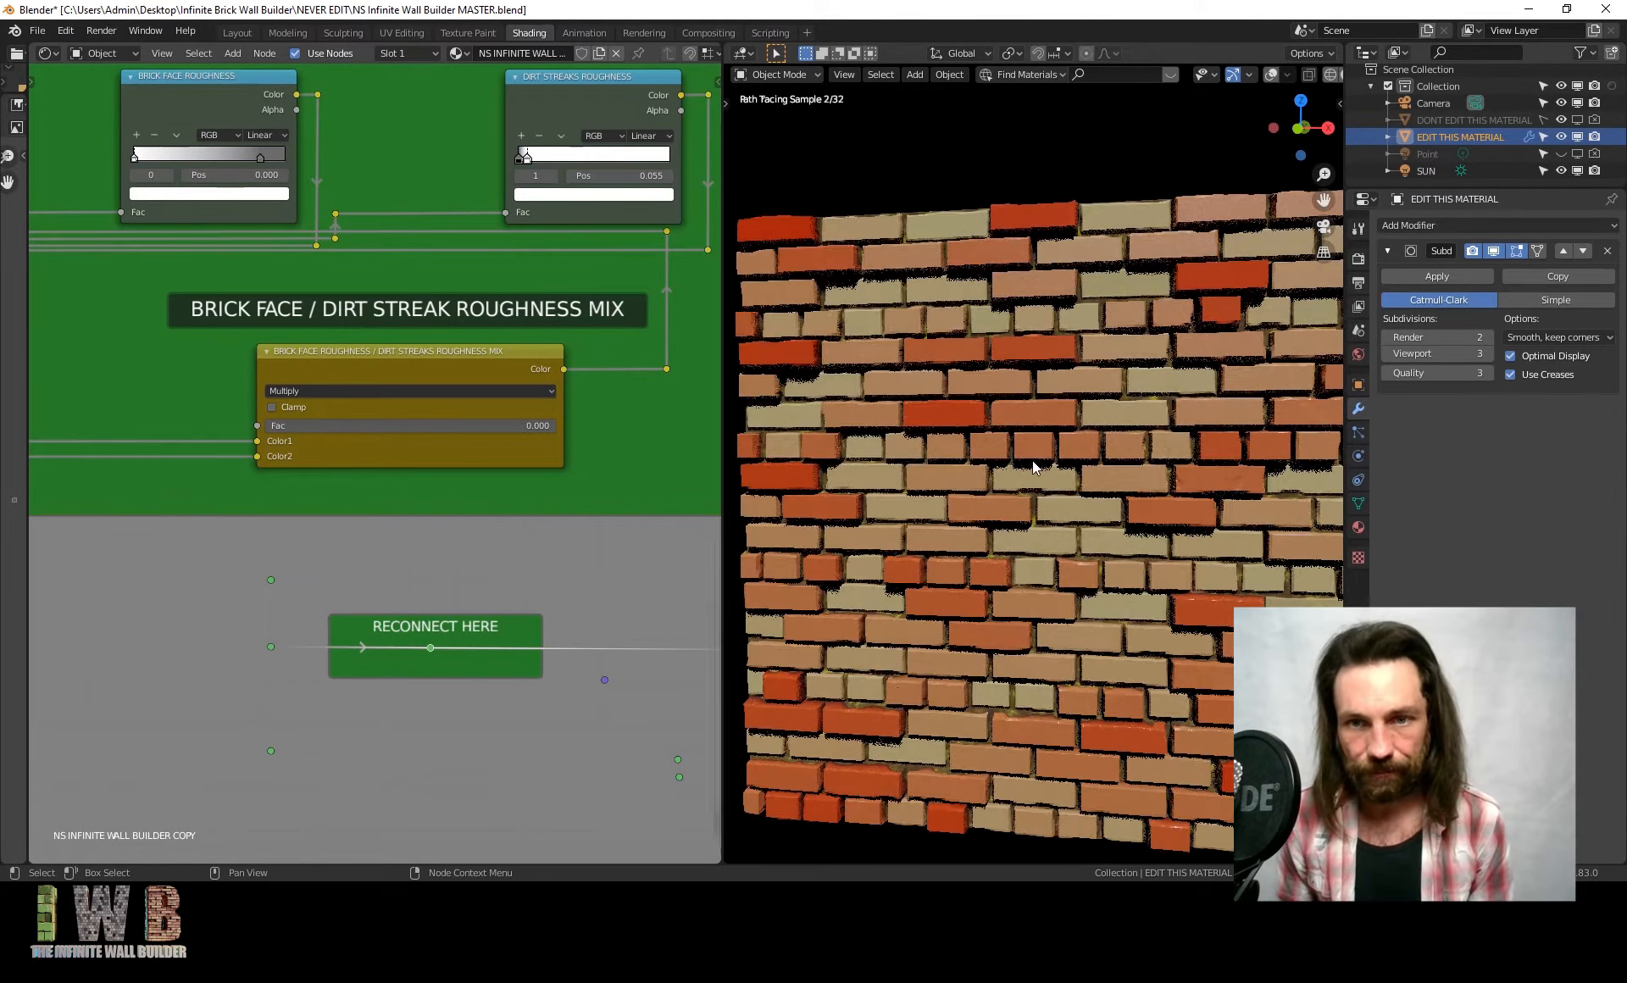
Move the Brick Face Roughness ramp's grey stop to 0.255, try black as its color, and settle on a mid grey
middle_click_drag(1069, 407, 1132, 371)
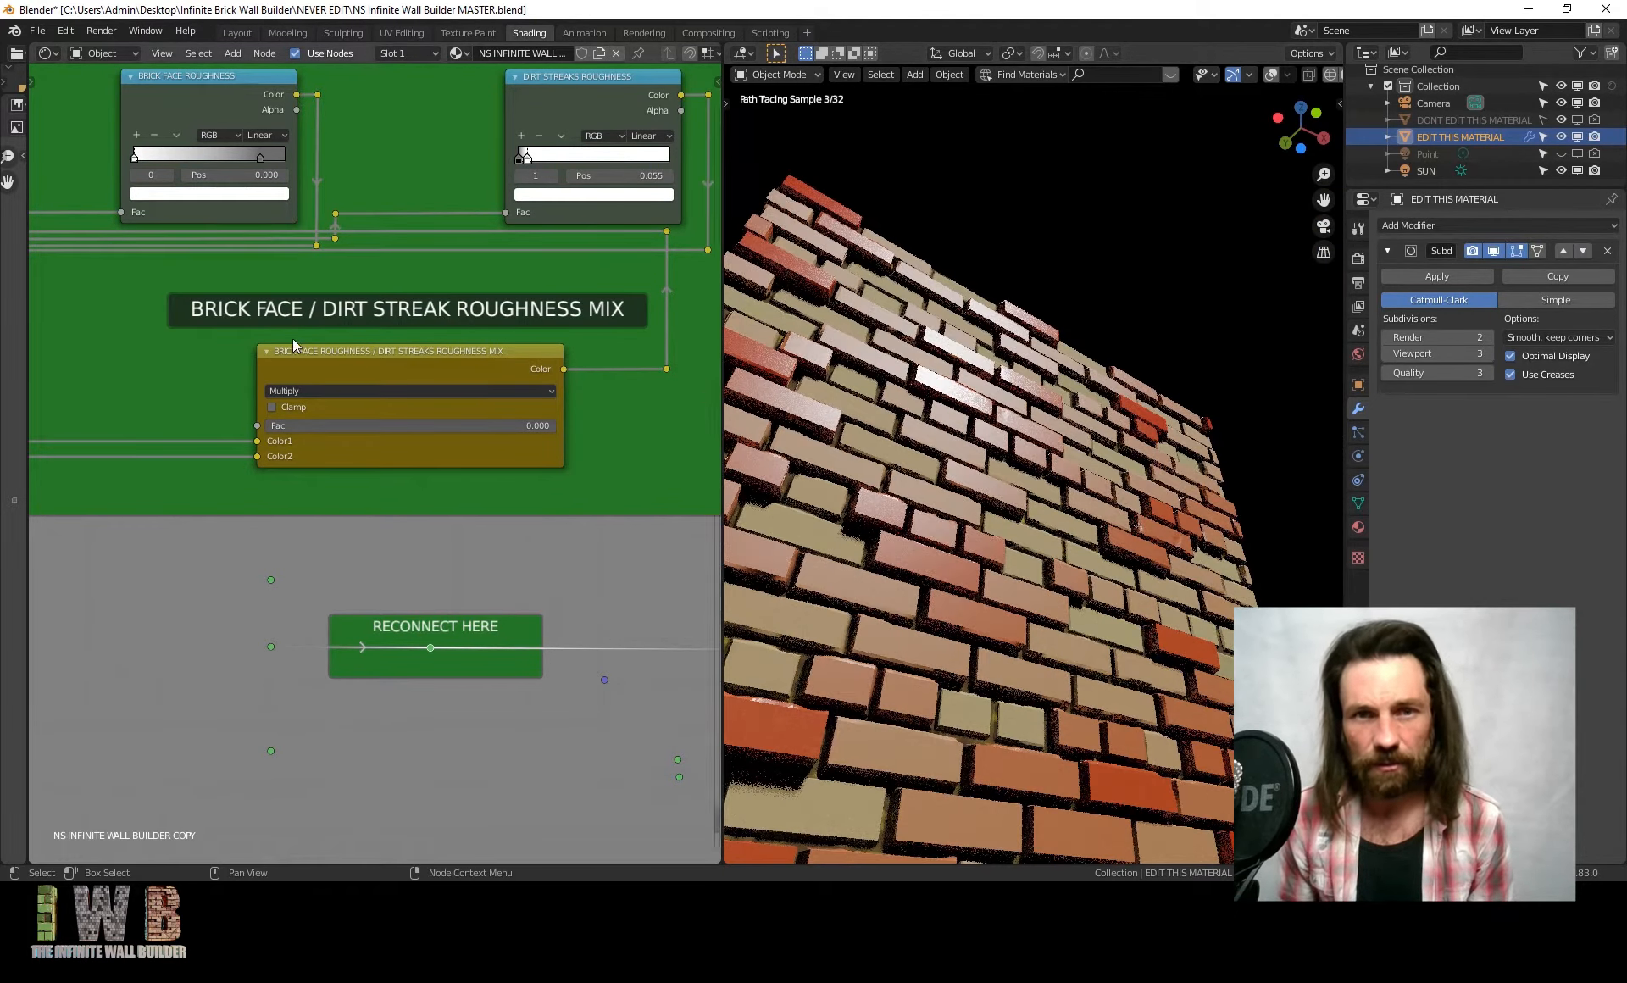
left_click_drag(236, 158, 168, 158)
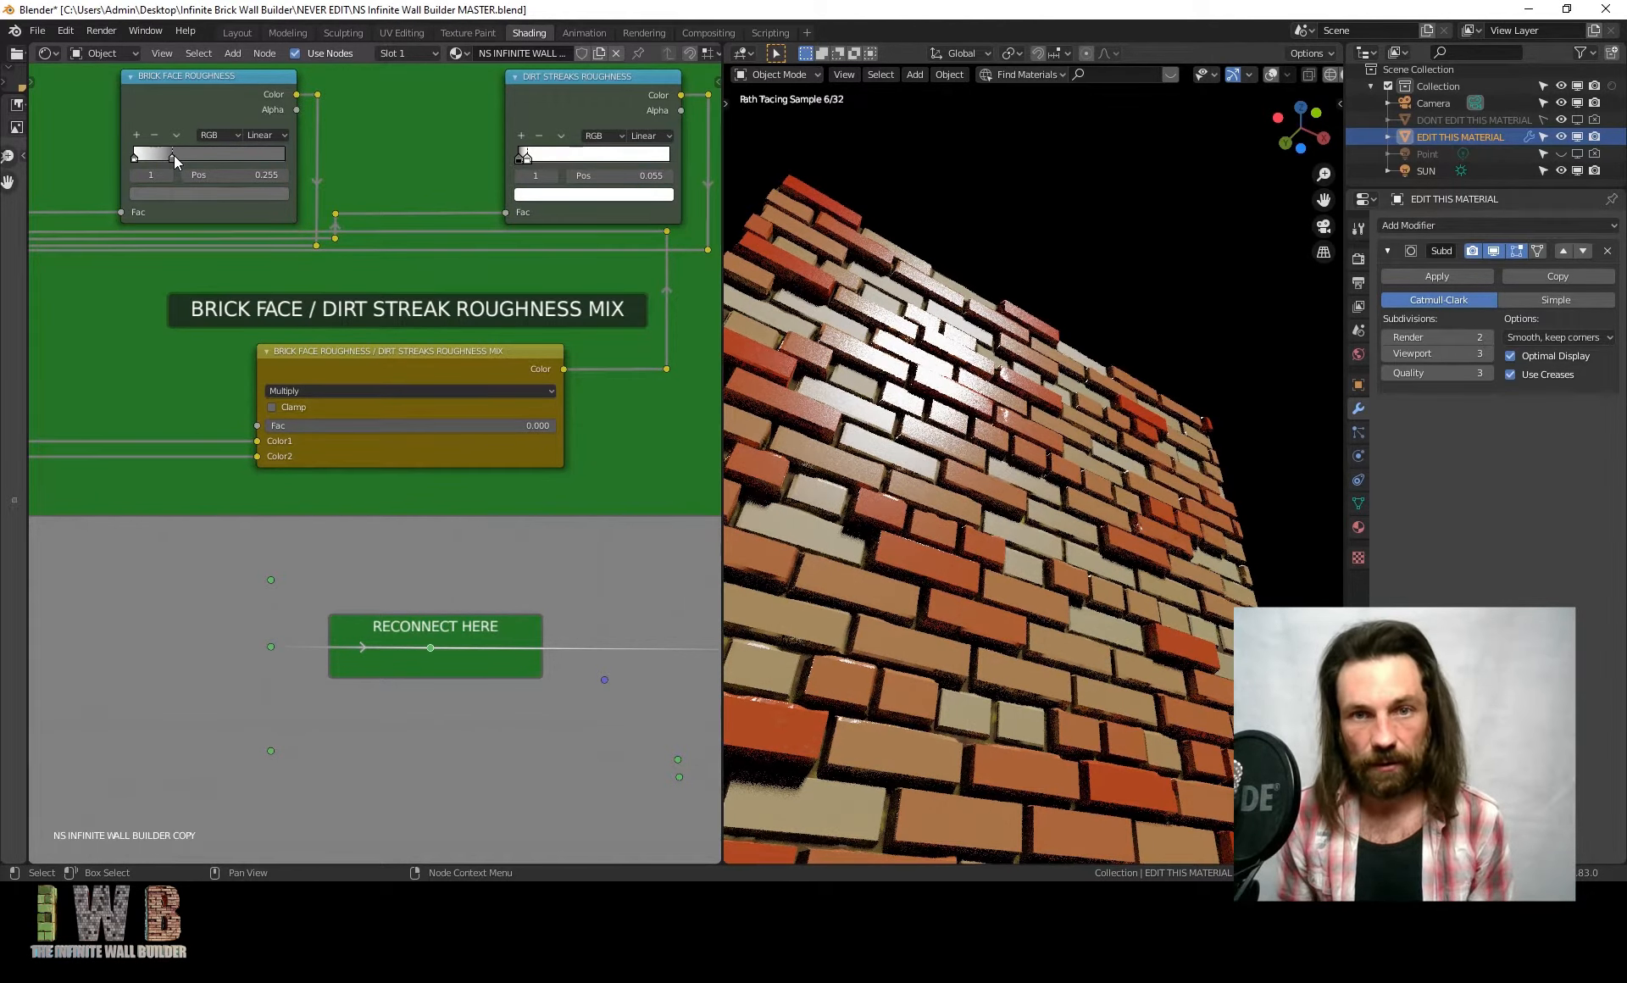
left_click(206, 193)
left_click_drag(260, 269, 256, 320)
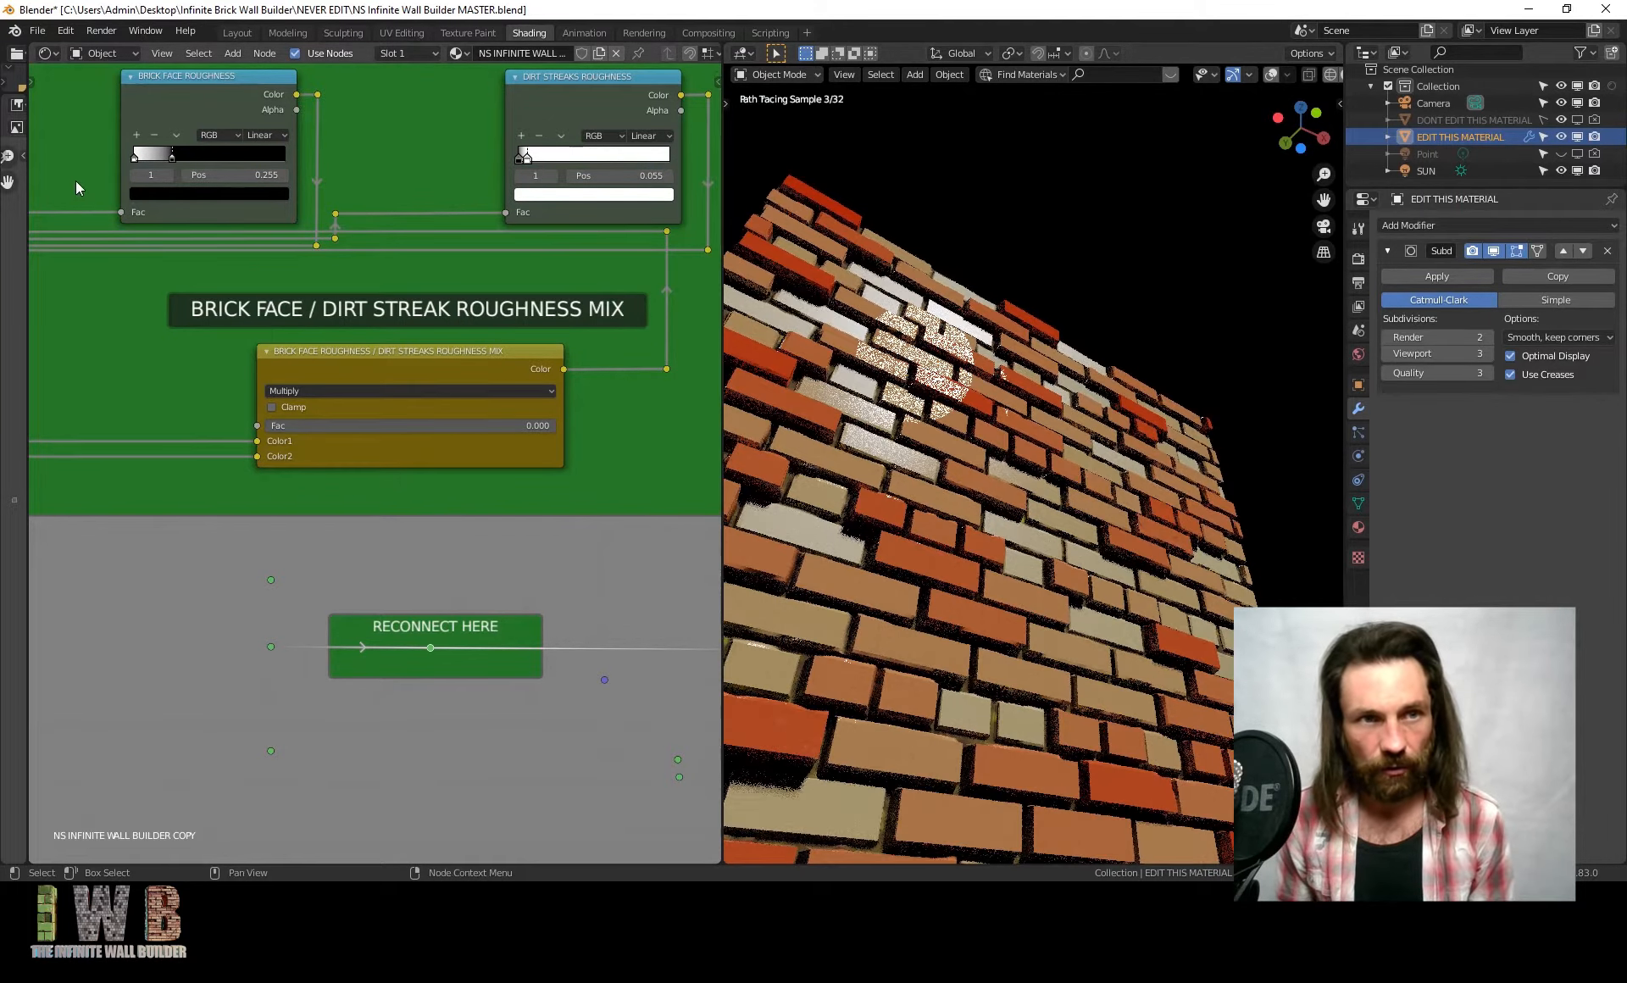
left_click(226, 195)
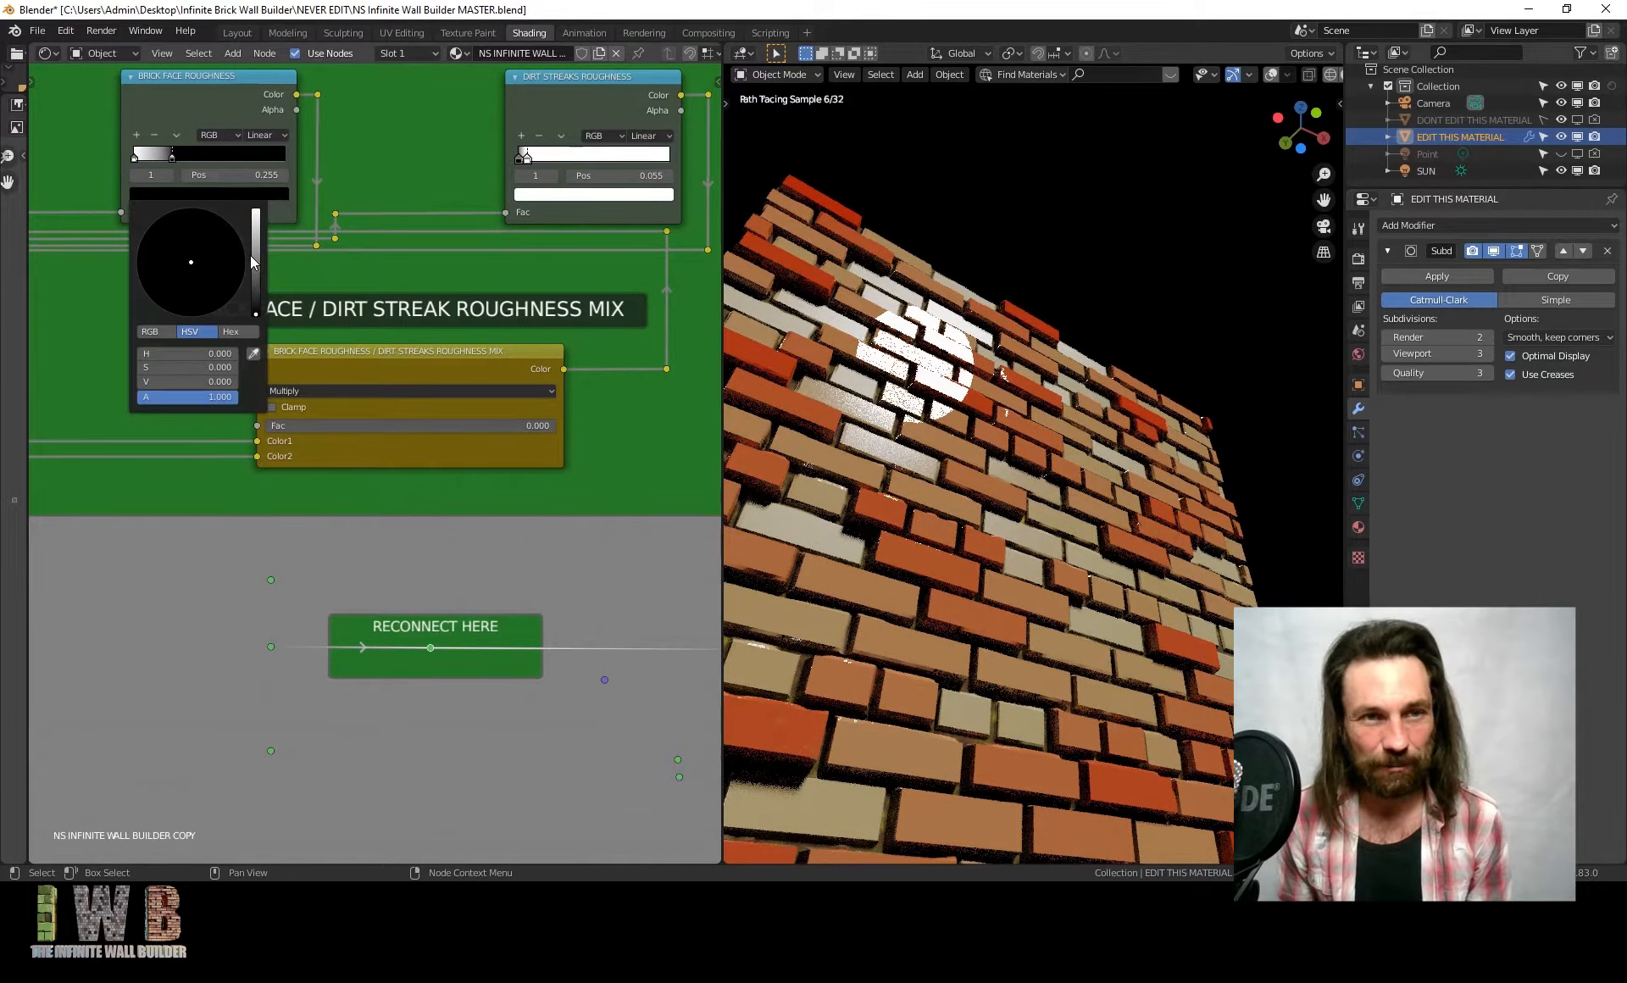
left_click(255, 256)
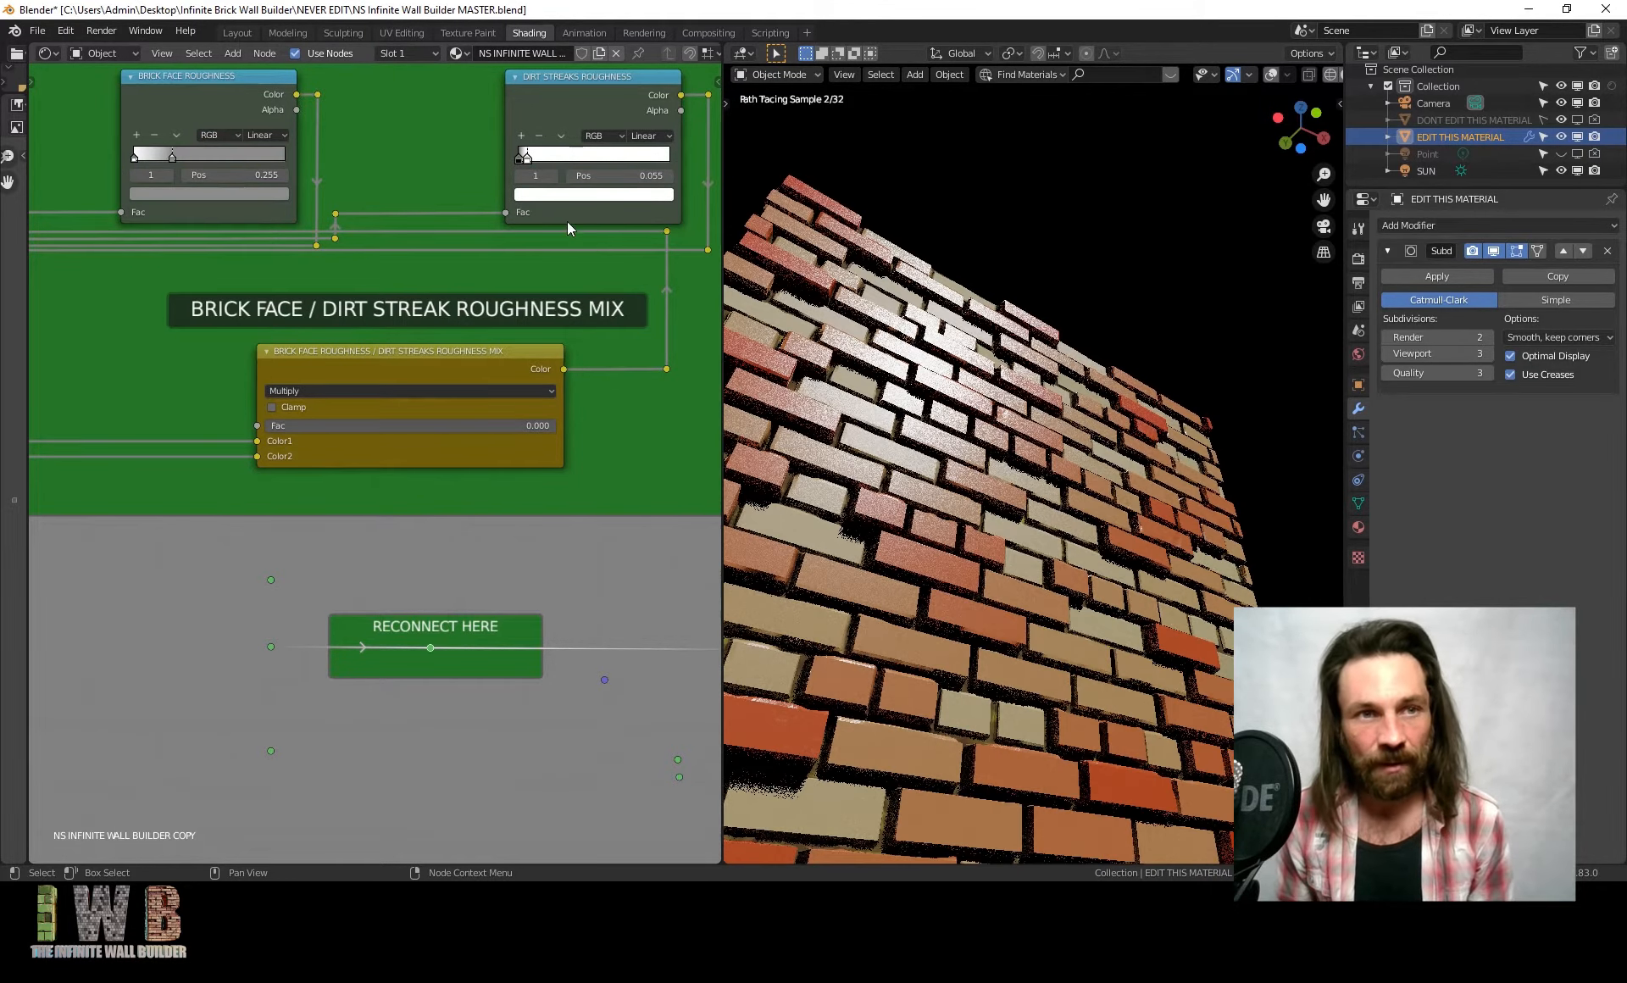
Move the Brick Face Roughness ramp's grey stop to 1.000, then place the white stop at 0.636 just below the grey one
left_click_drag(176, 151, 300, 156)
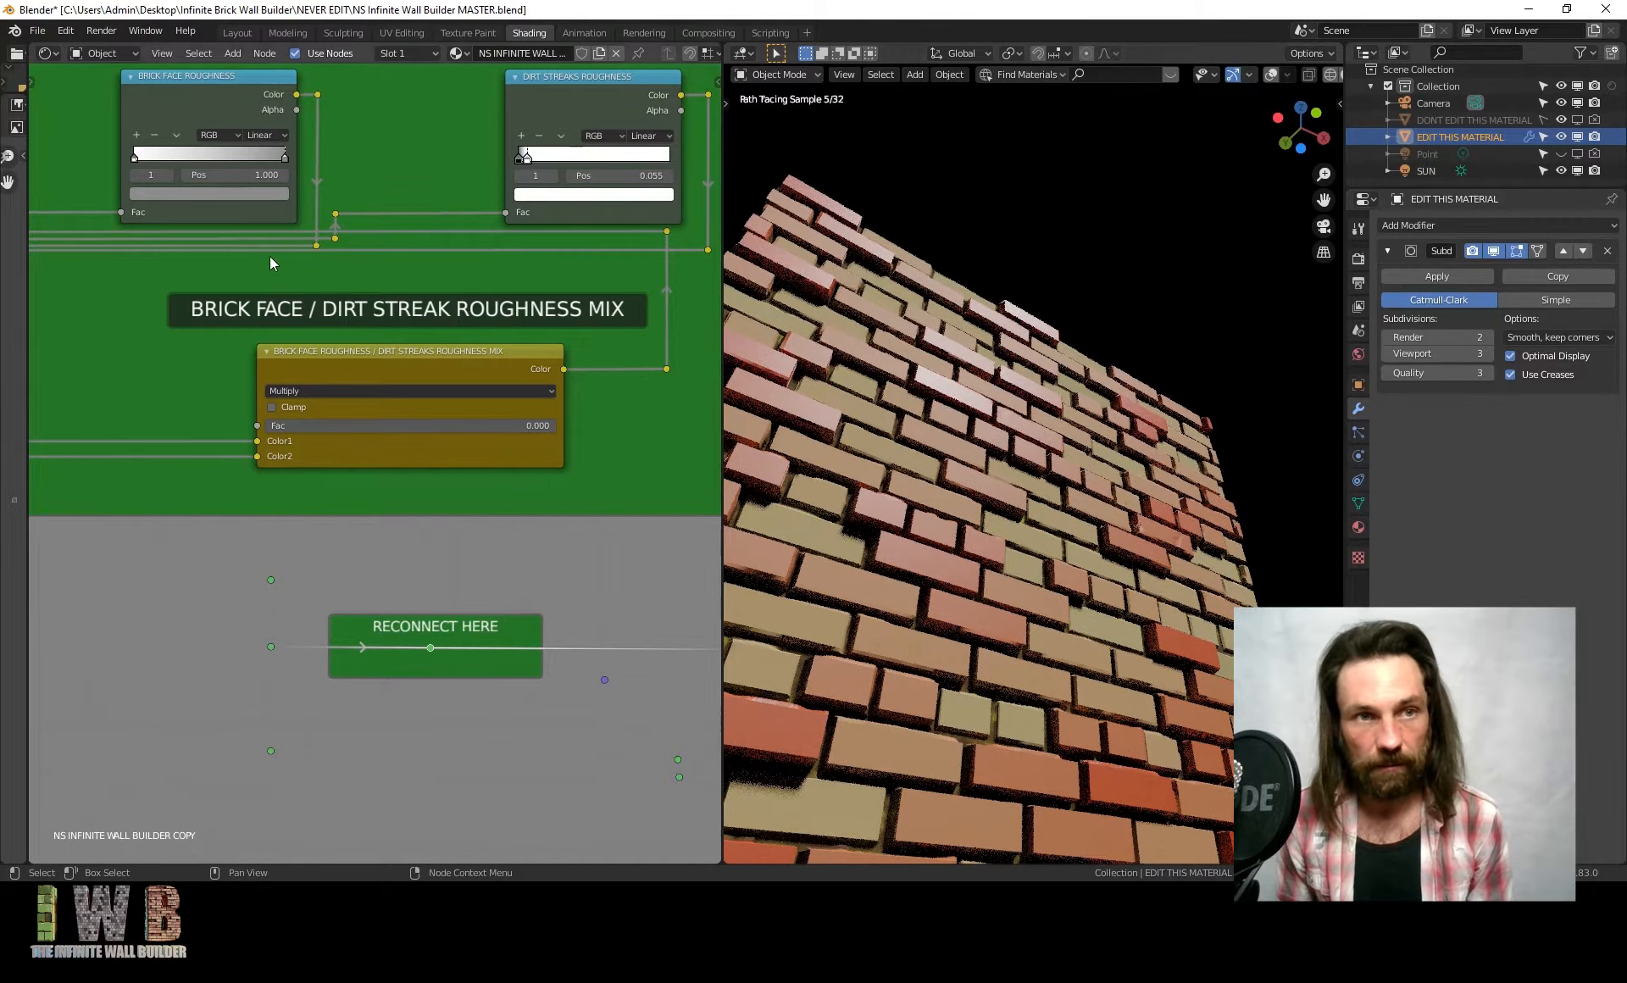
left_click_drag(135, 156, 243, 158)
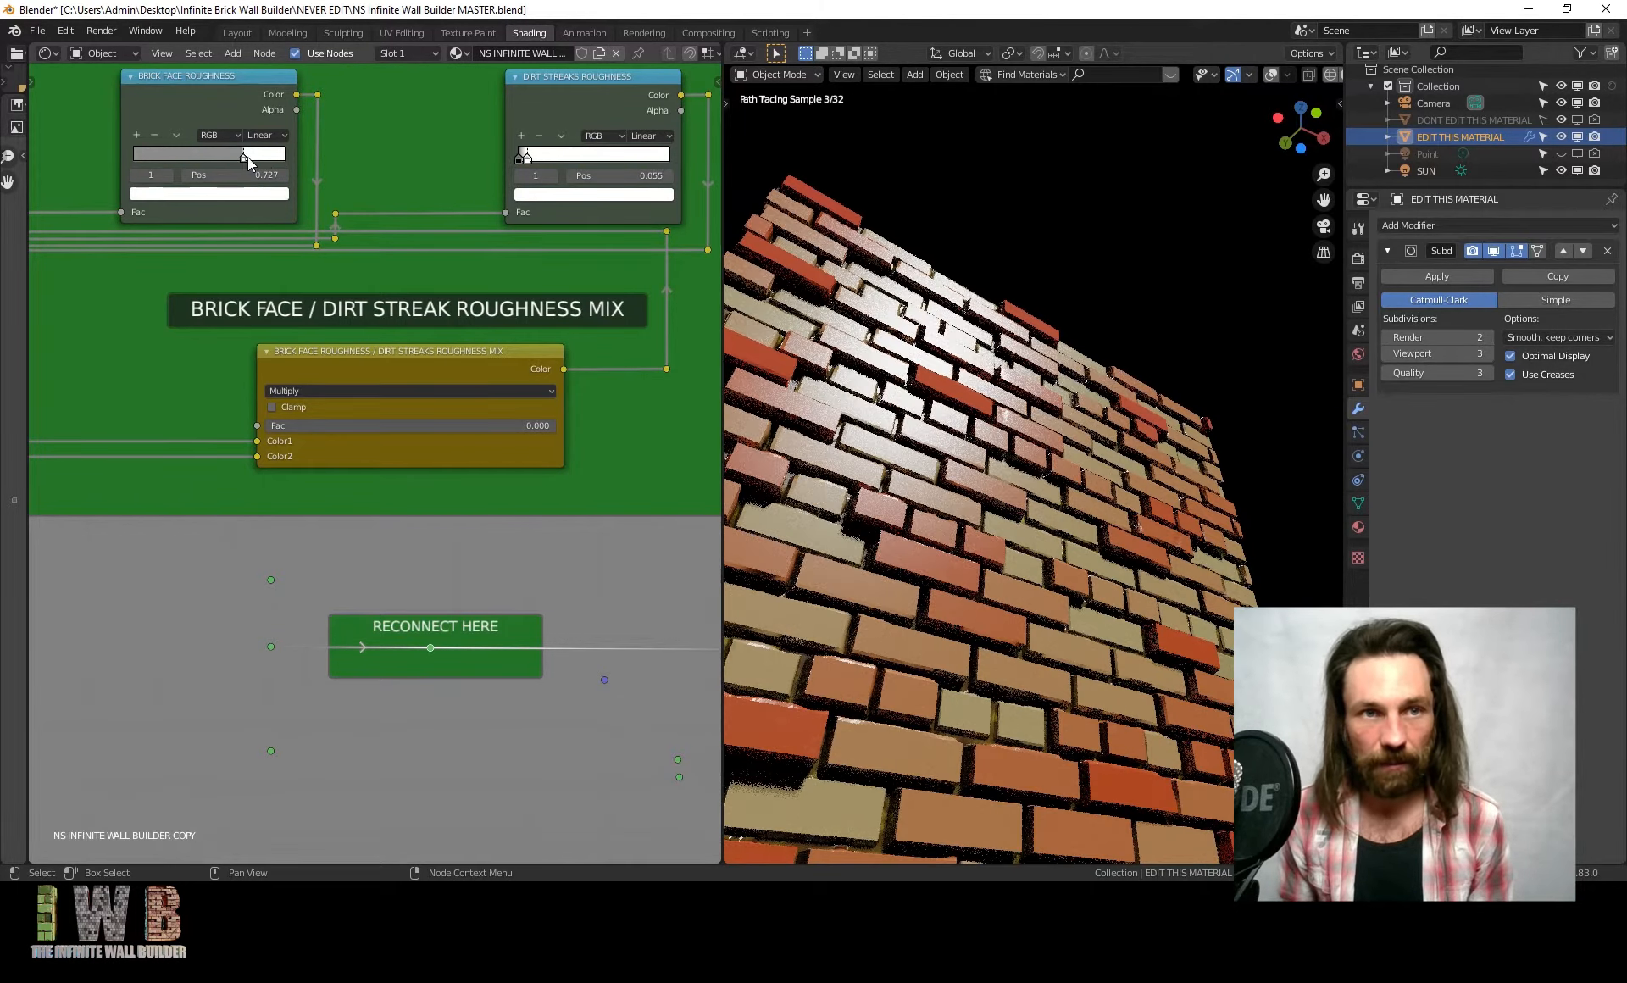
left_click_drag(244, 159, 226, 160)
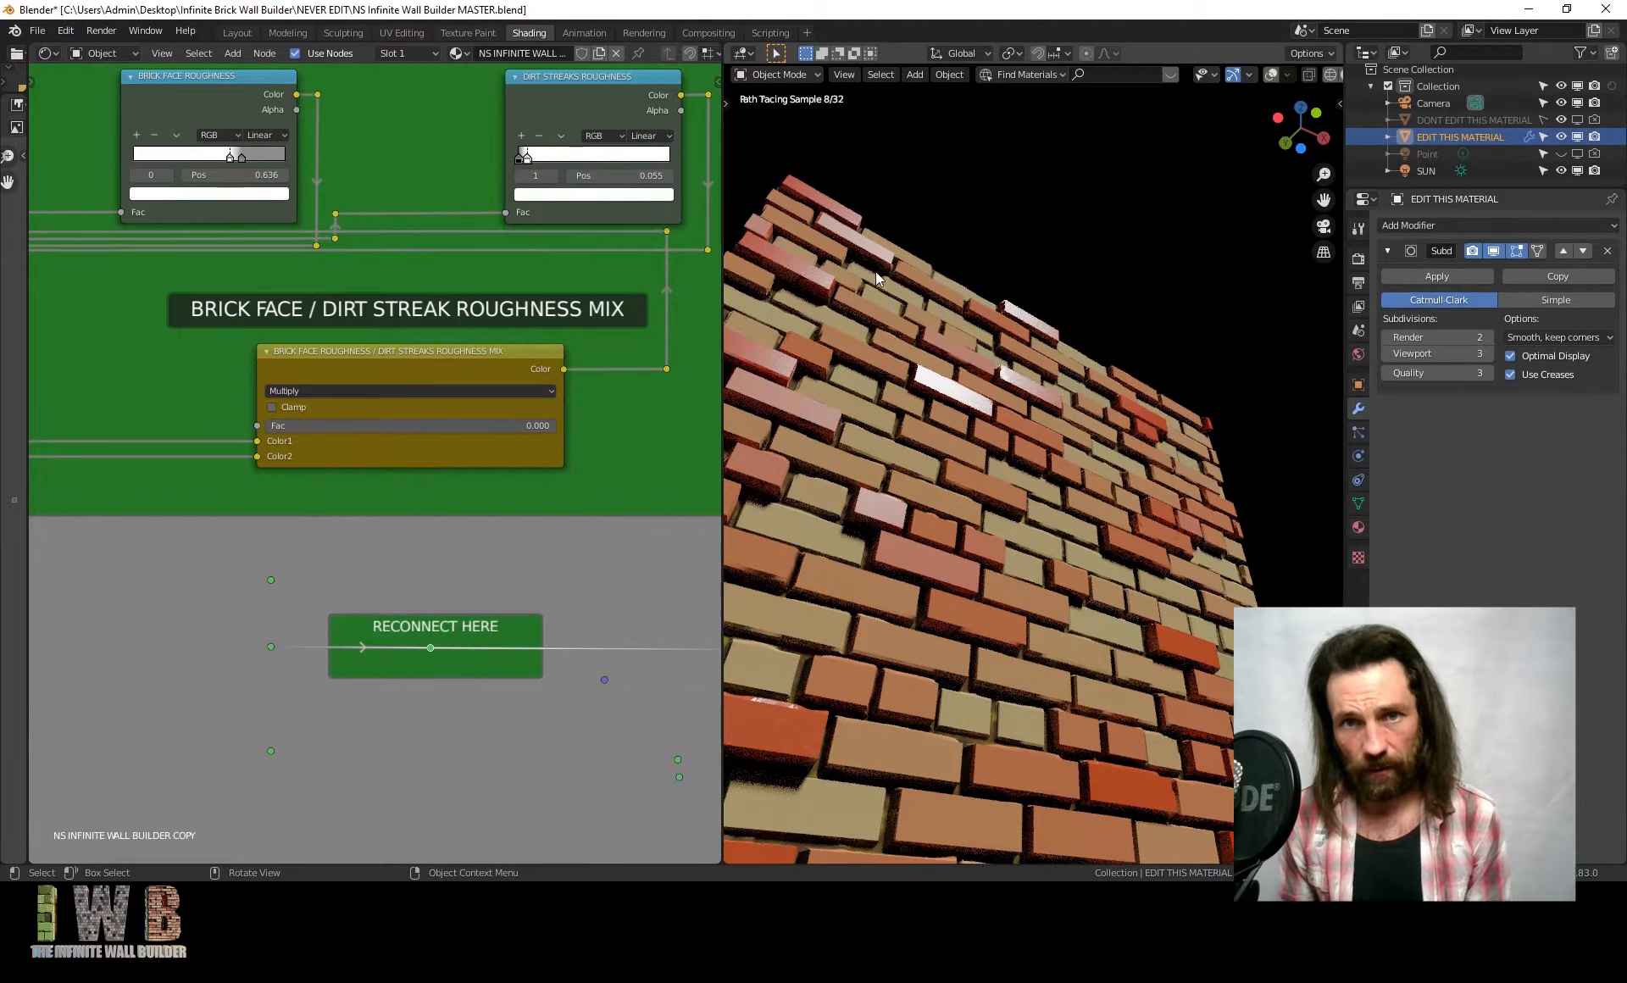
Return the Brick Face Roughness ramp's white stop to 0.000 and its grey stop to 1.000
middle_click_drag(876, 271, 1028, 415)
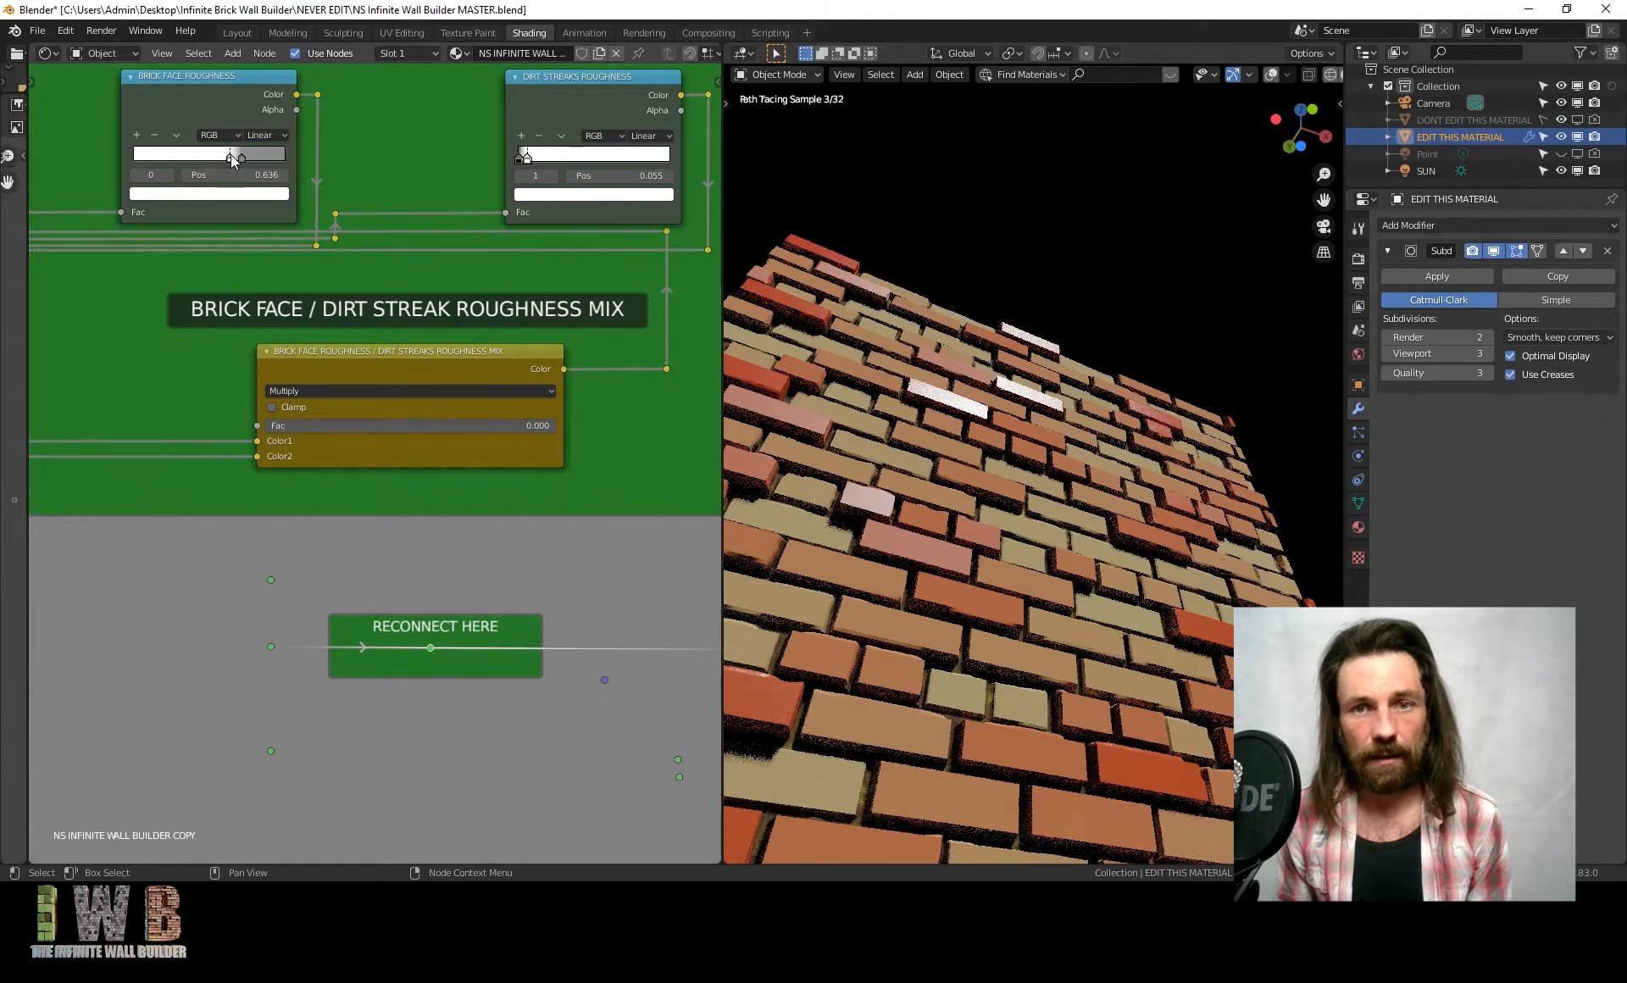
left_click_drag(143, 155, 119, 149)
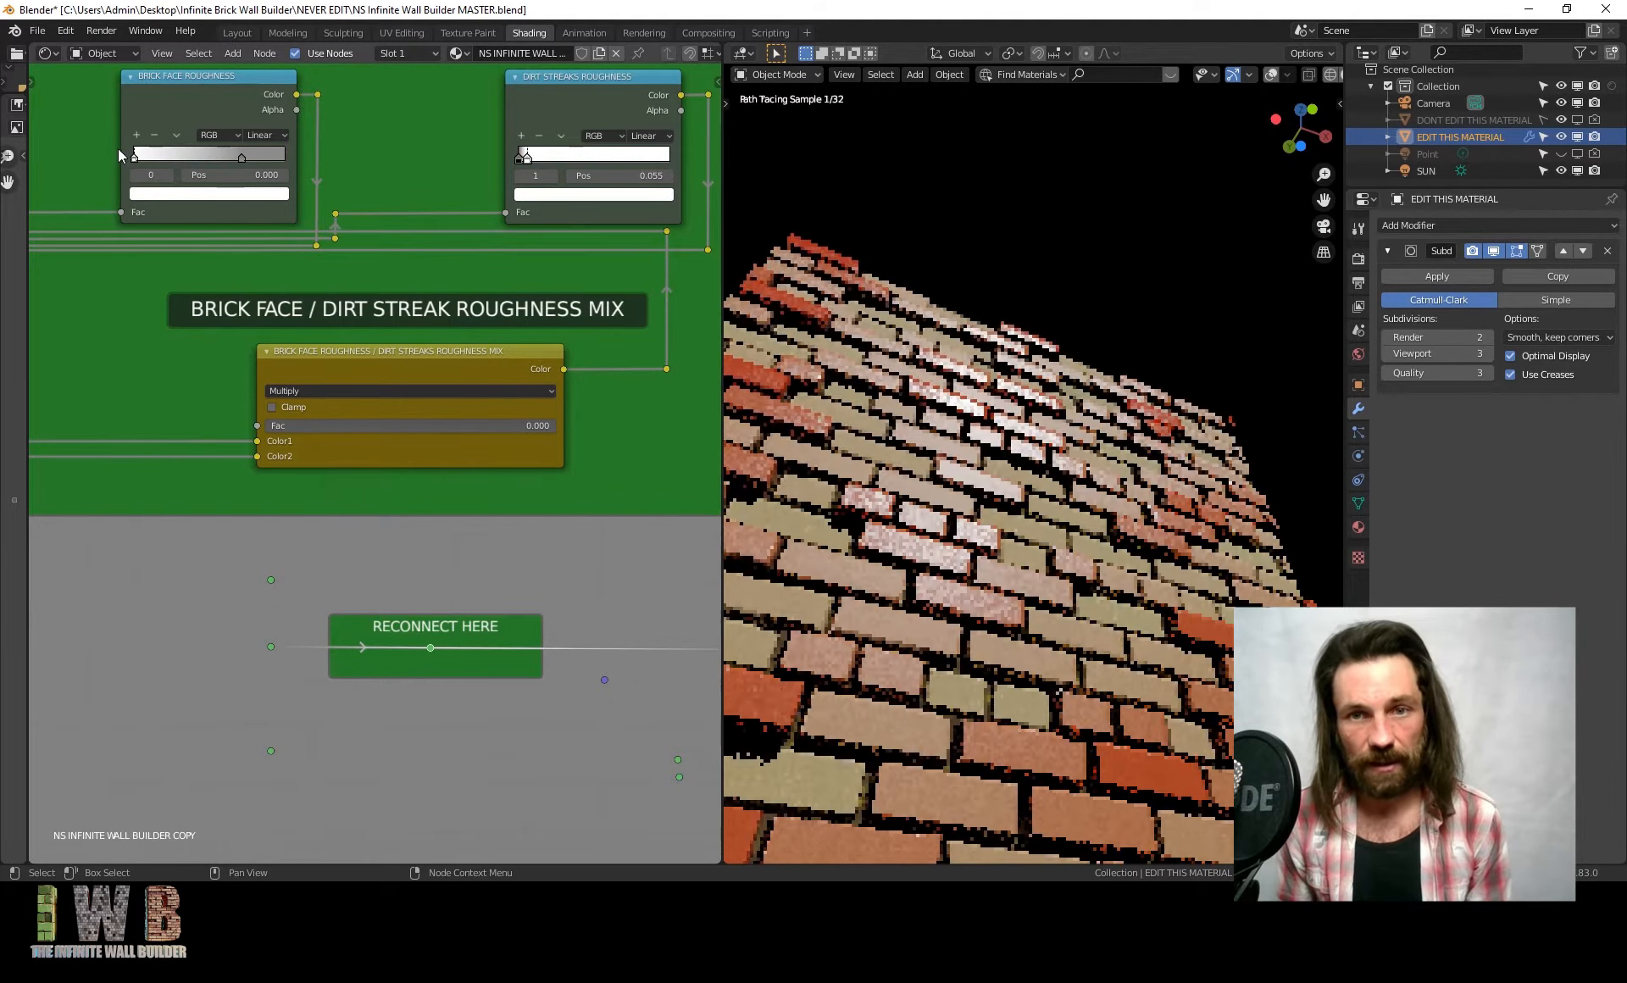
left_click_drag(243, 159, 368, 165)
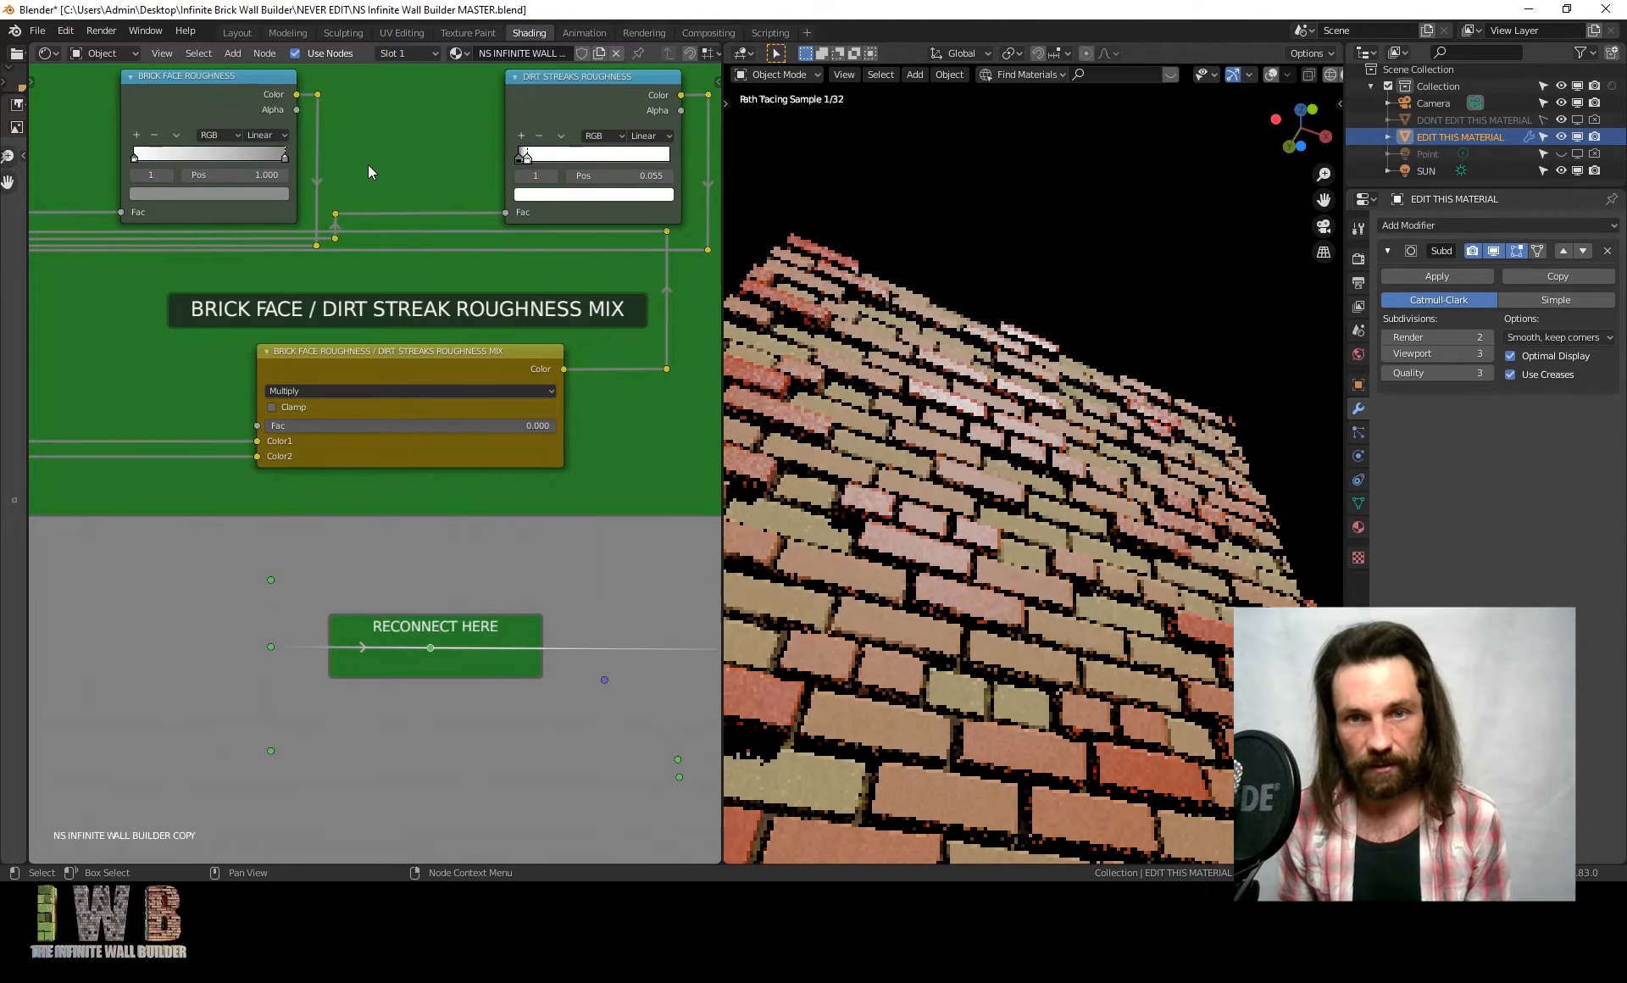
Set the Fac of the Brick Face / Dirt Streaks Roughness Mix node to 1.000 and inspect the wall up close
scroll(333, 217, "down", 2)
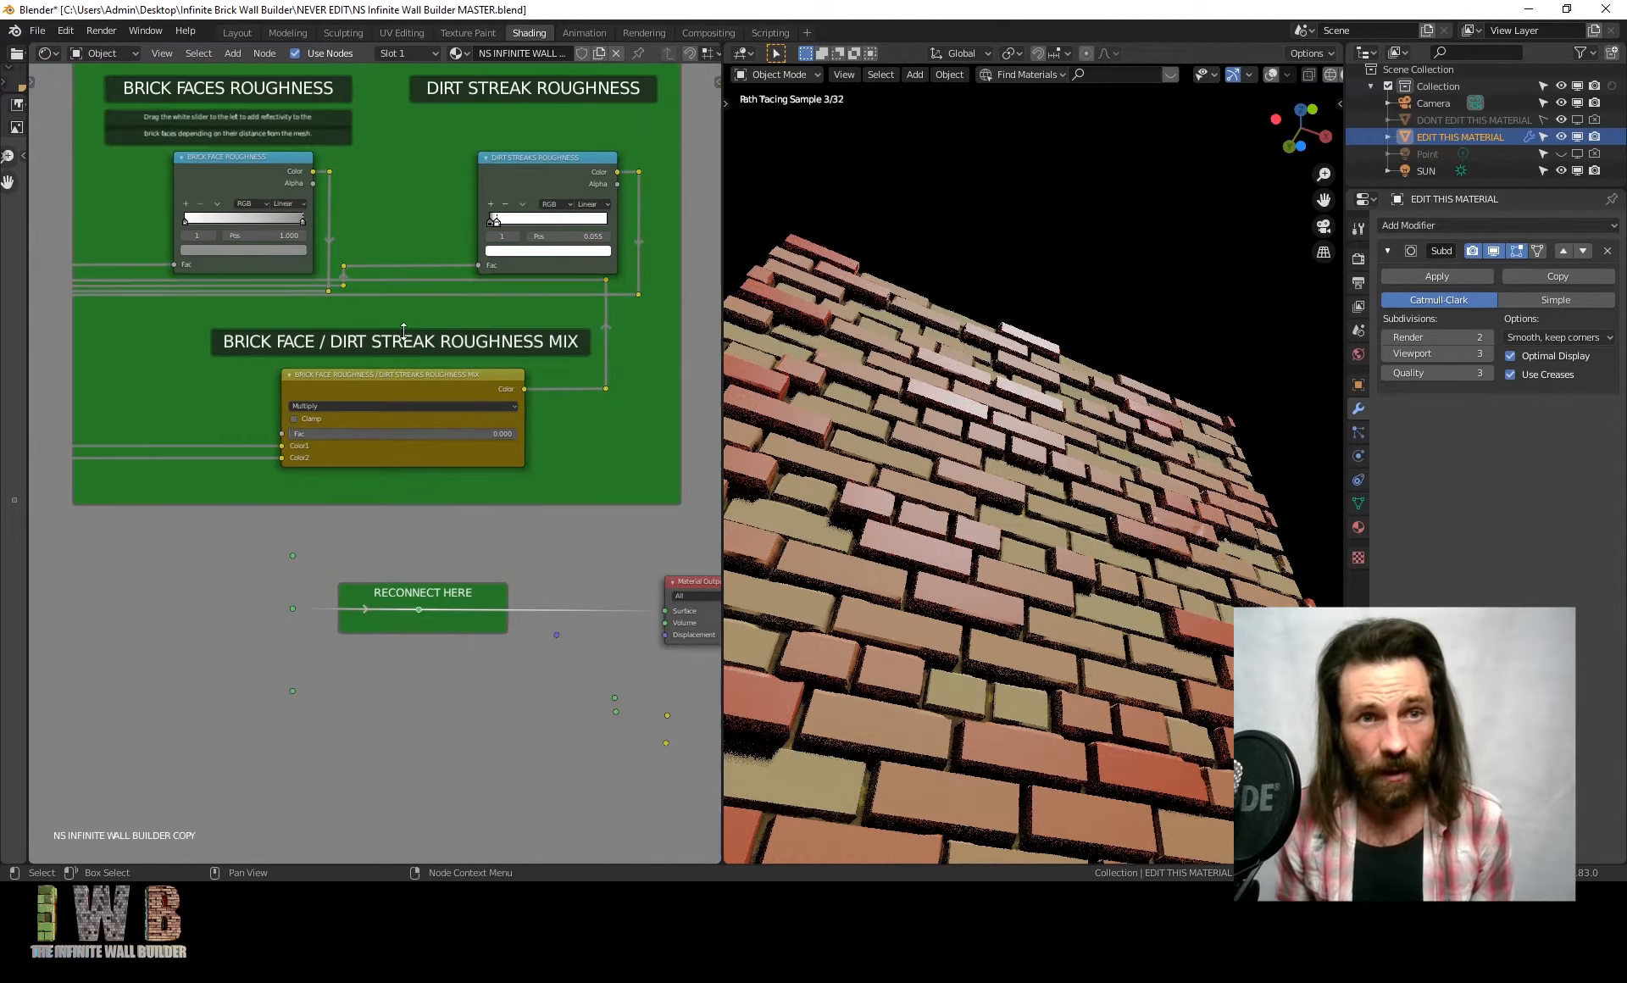
left_click_drag(324, 433, 521, 434)
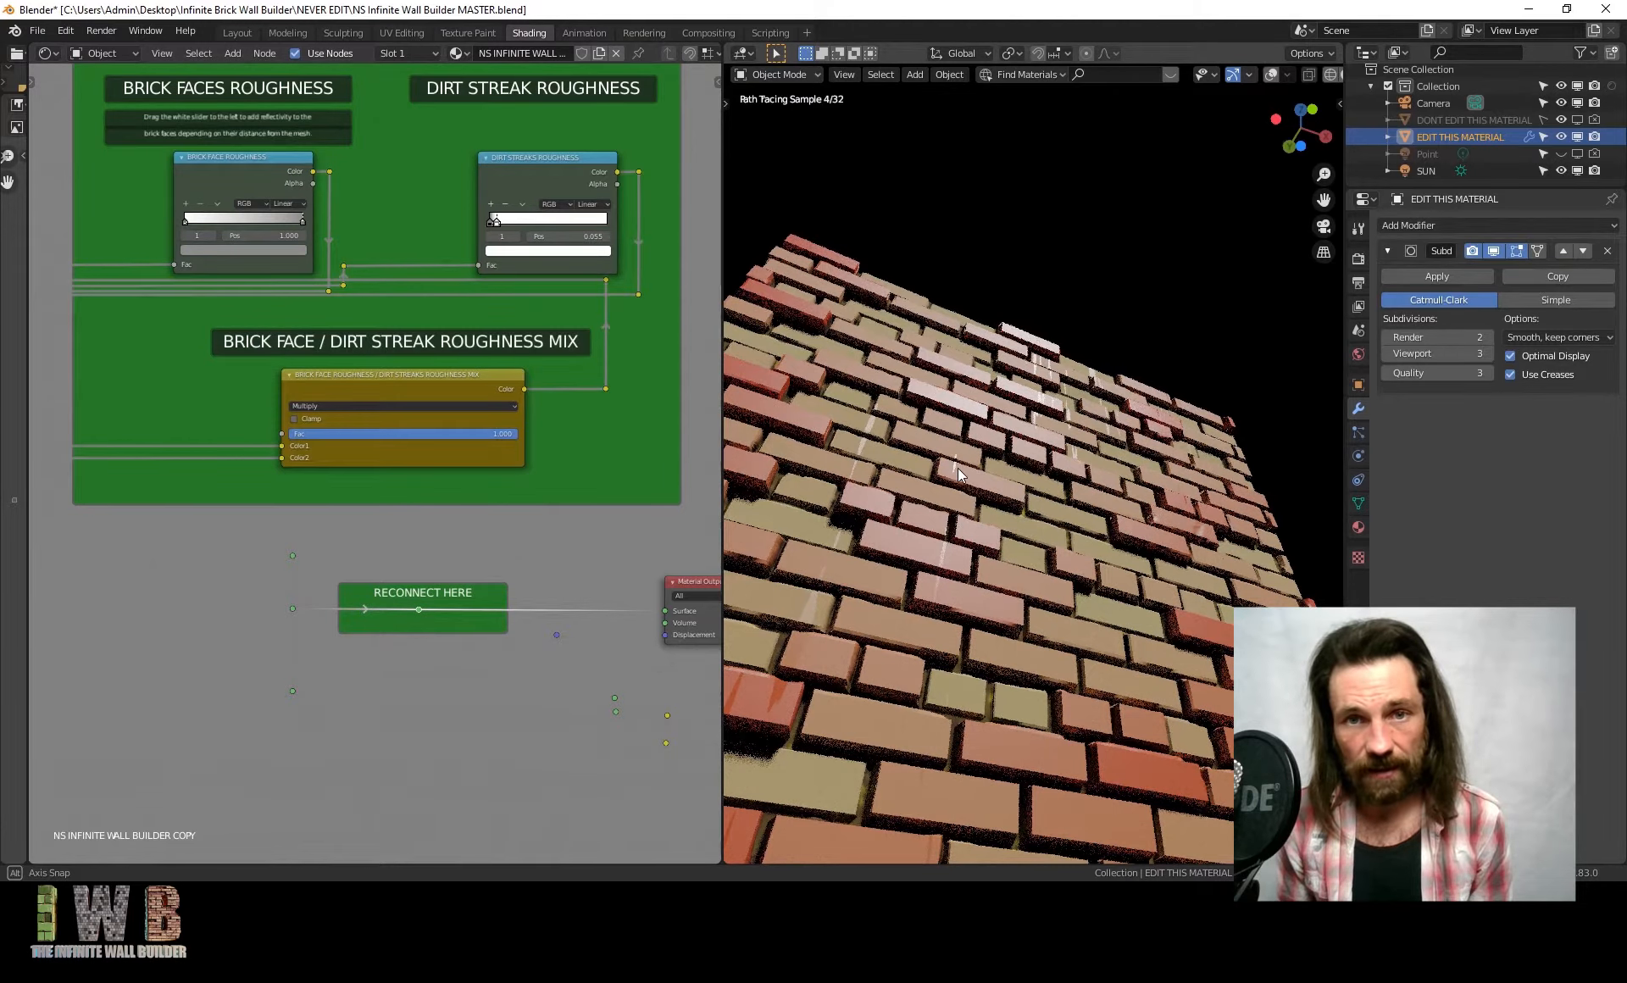
scroll(957, 468, "up", 2)
scroll(944, 431, "up", 2)
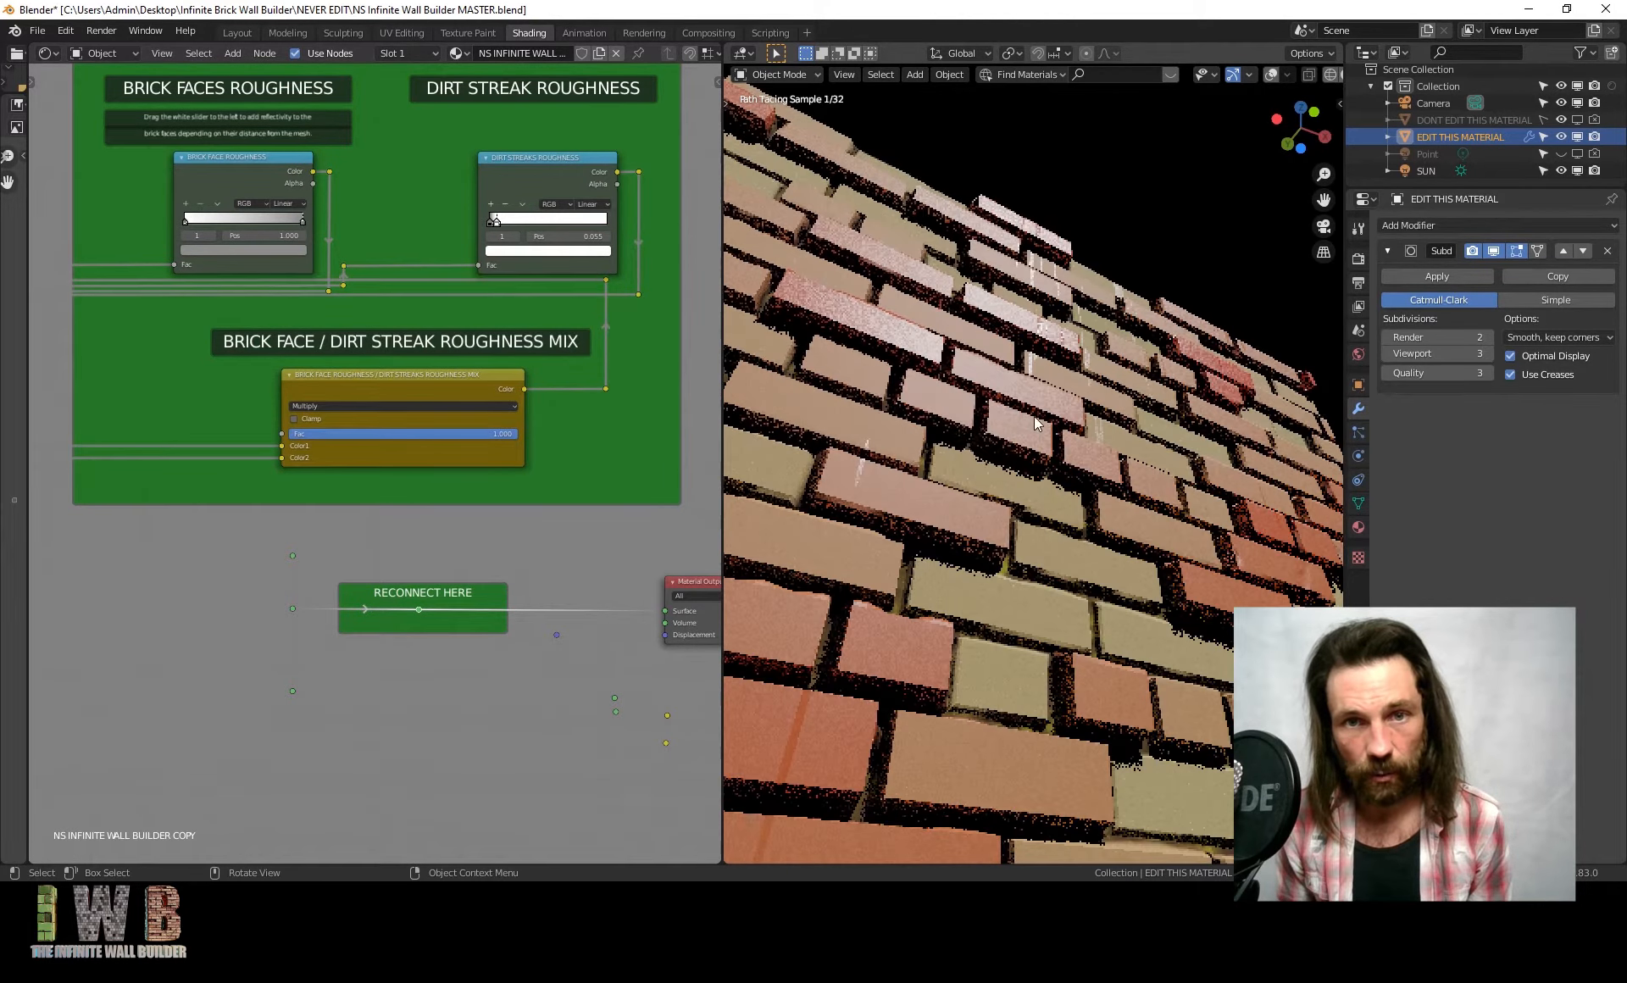
Examine the wall's brick face reflections from shallow angles, and review the material's node groups up to Colour Control
mouse_move(862, 481)
middle_mouse_down()
mouse_move(912, 476)
mouse_move(899, 459)
middle_mouse_up()
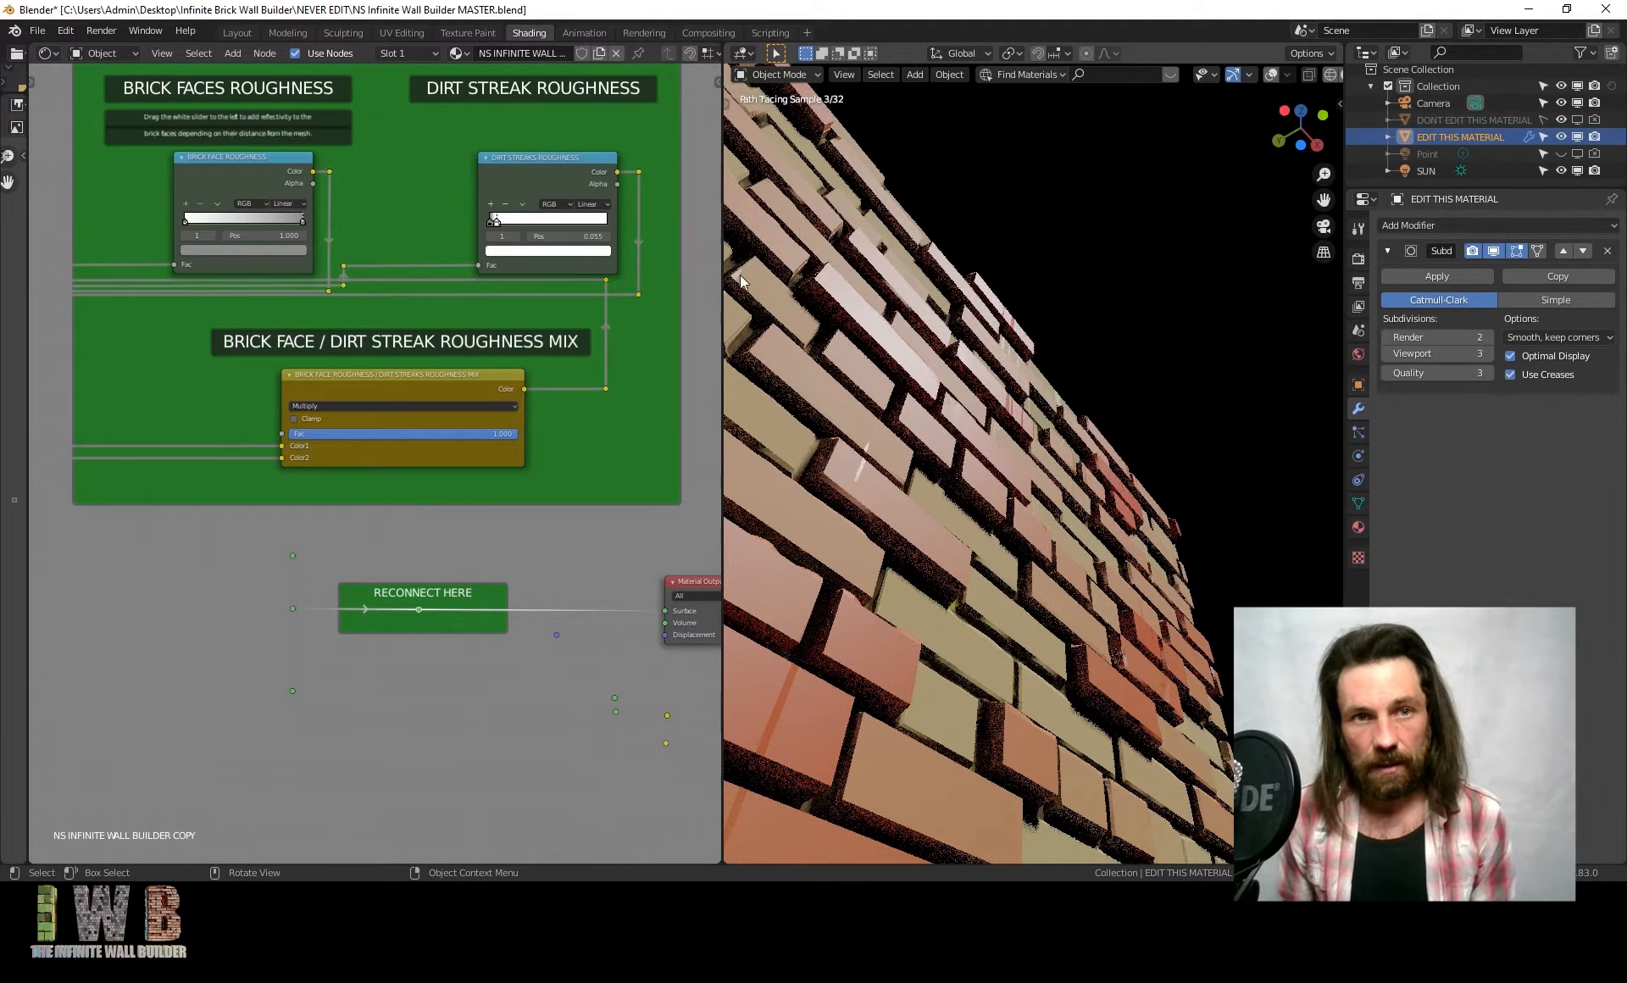
mouse_move(968, 502)
middle_mouse_down()
mouse_move(885, 516)
mouse_move(1045, 292)
middle_mouse_up()
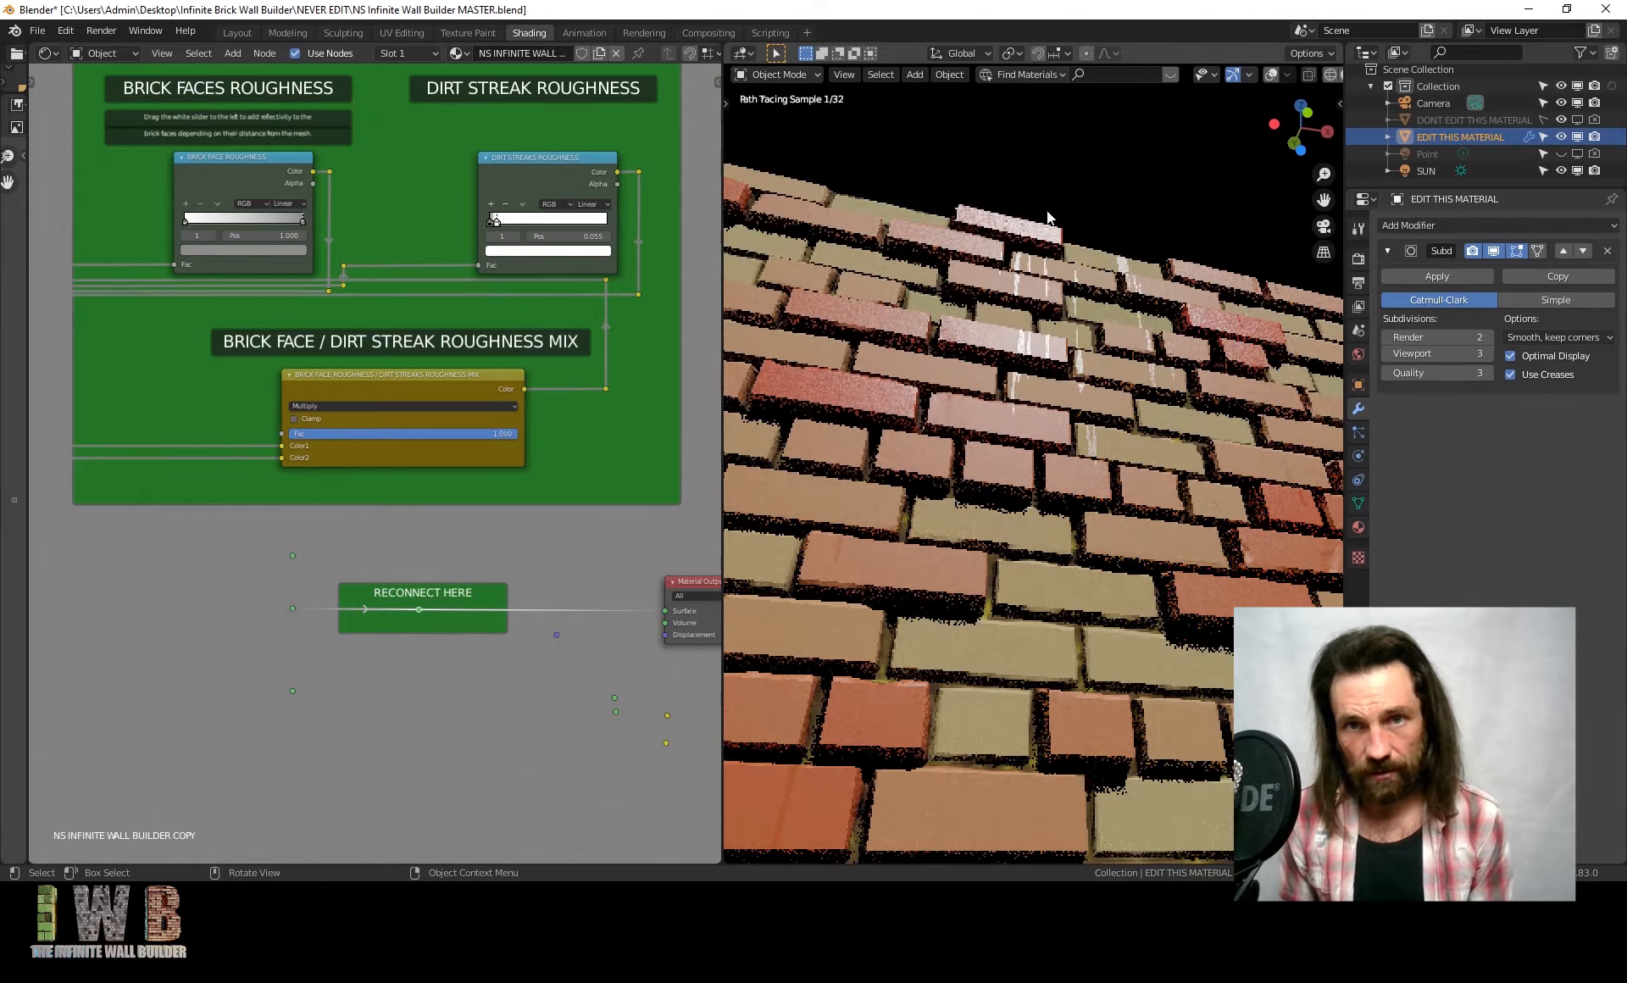
scroll(653, 381, "down", 2)
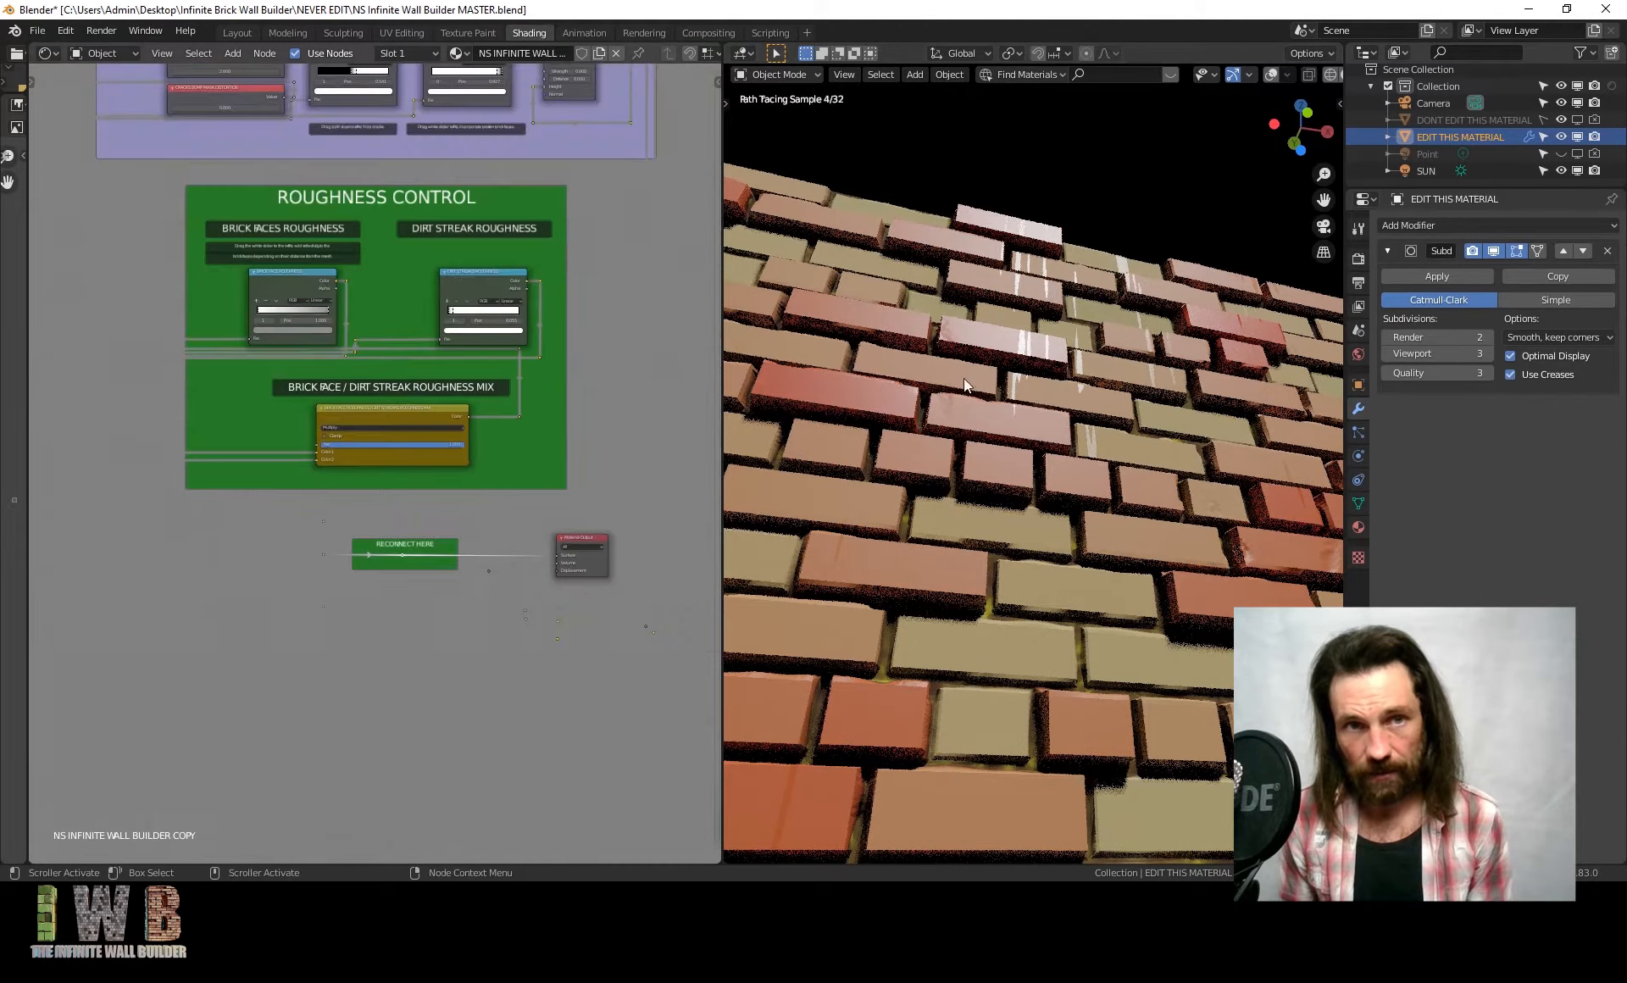
scroll(578, 313, "down", 5)
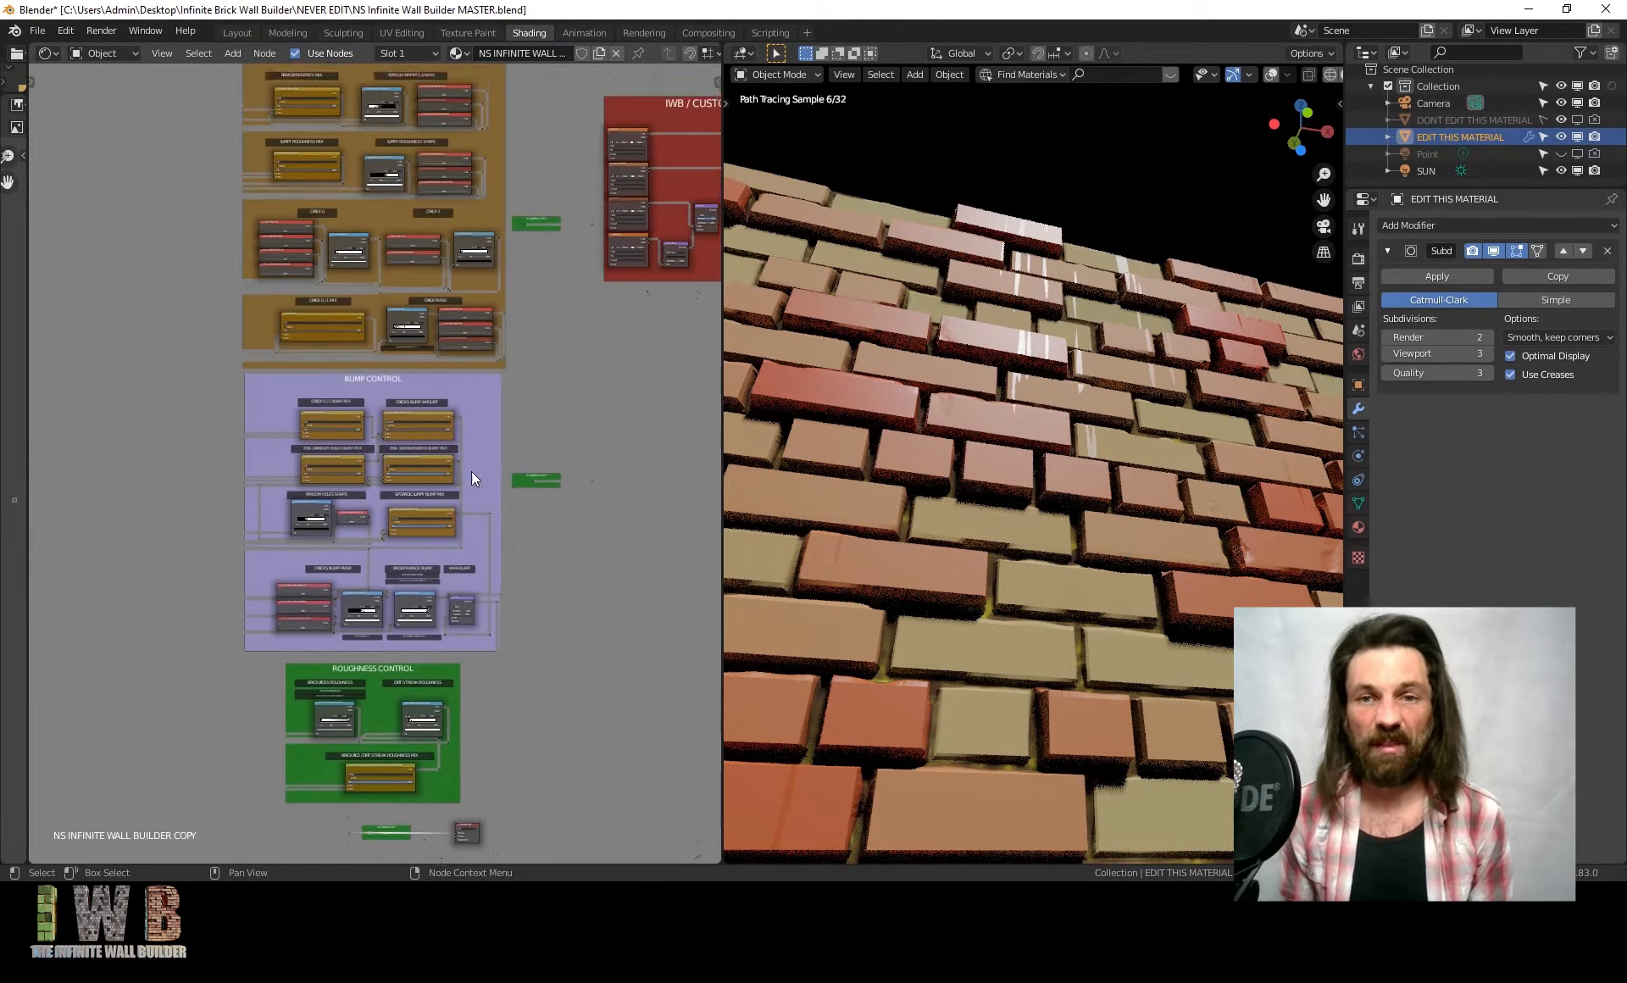
middle_click_drag(471, 472, 473, 707)
middle_click_drag(359, 276, 359, 522)
middle_click_drag(365, 584, 391, 630)
middle_click_drag(453, 436, 453, 864)
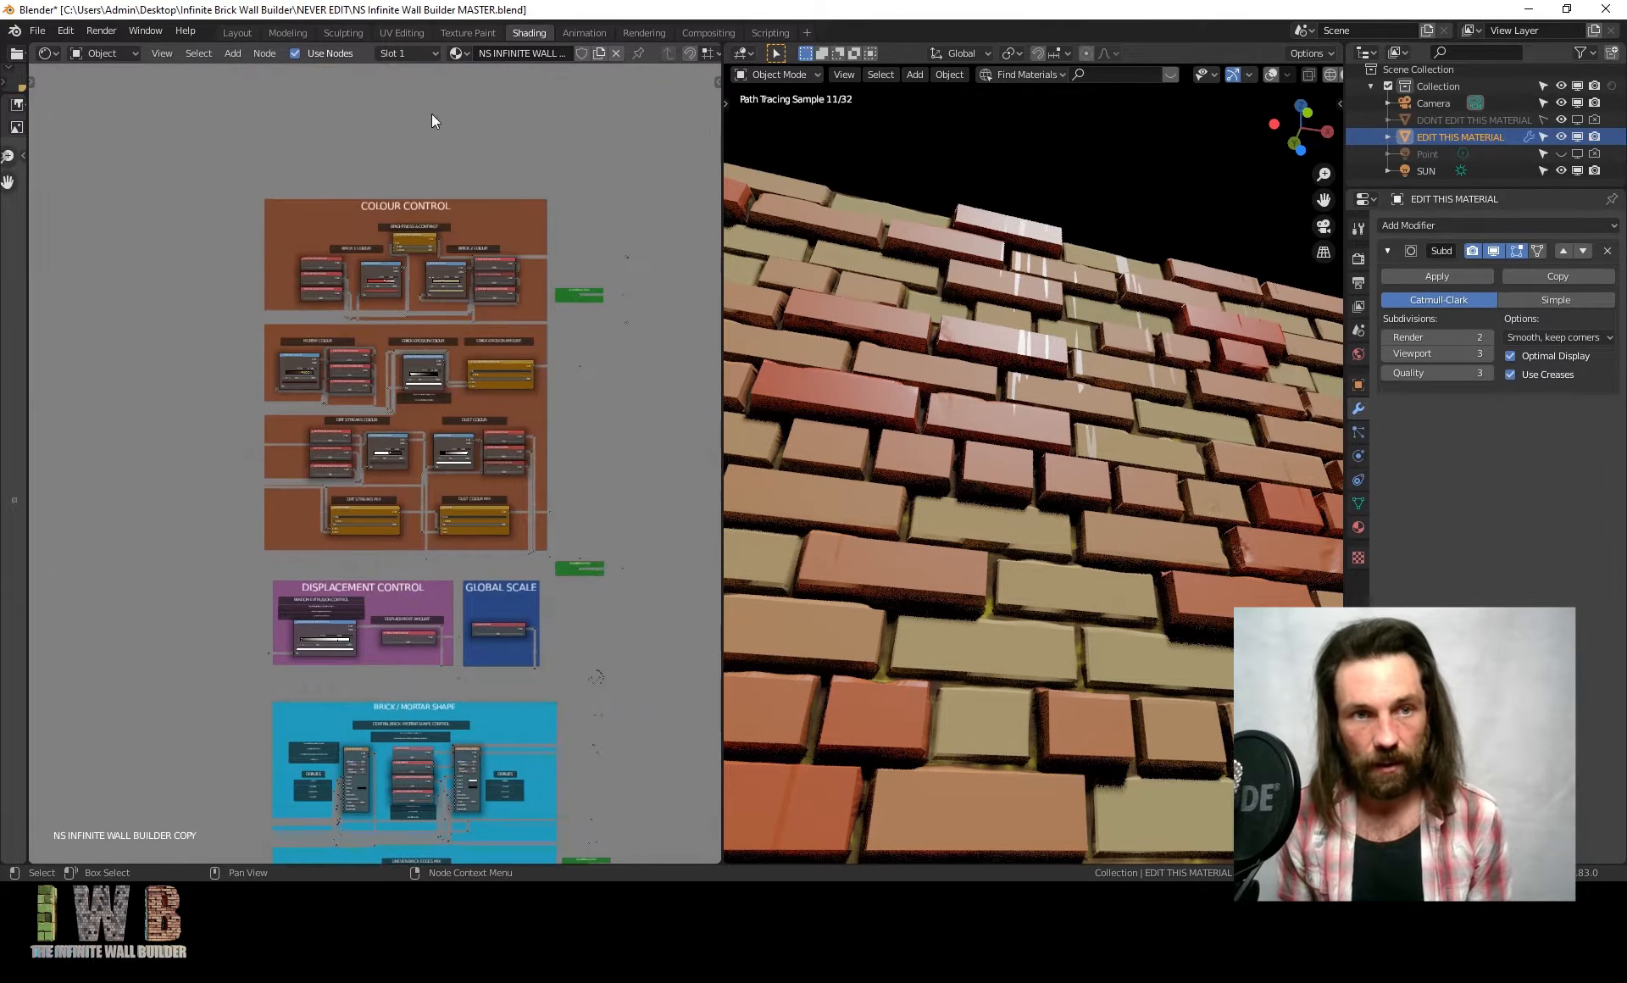
scroll(432, 256, "up", 10)
scroll(578, 171, "up", 2)
middle_click_drag(578, 172, 460, 451)
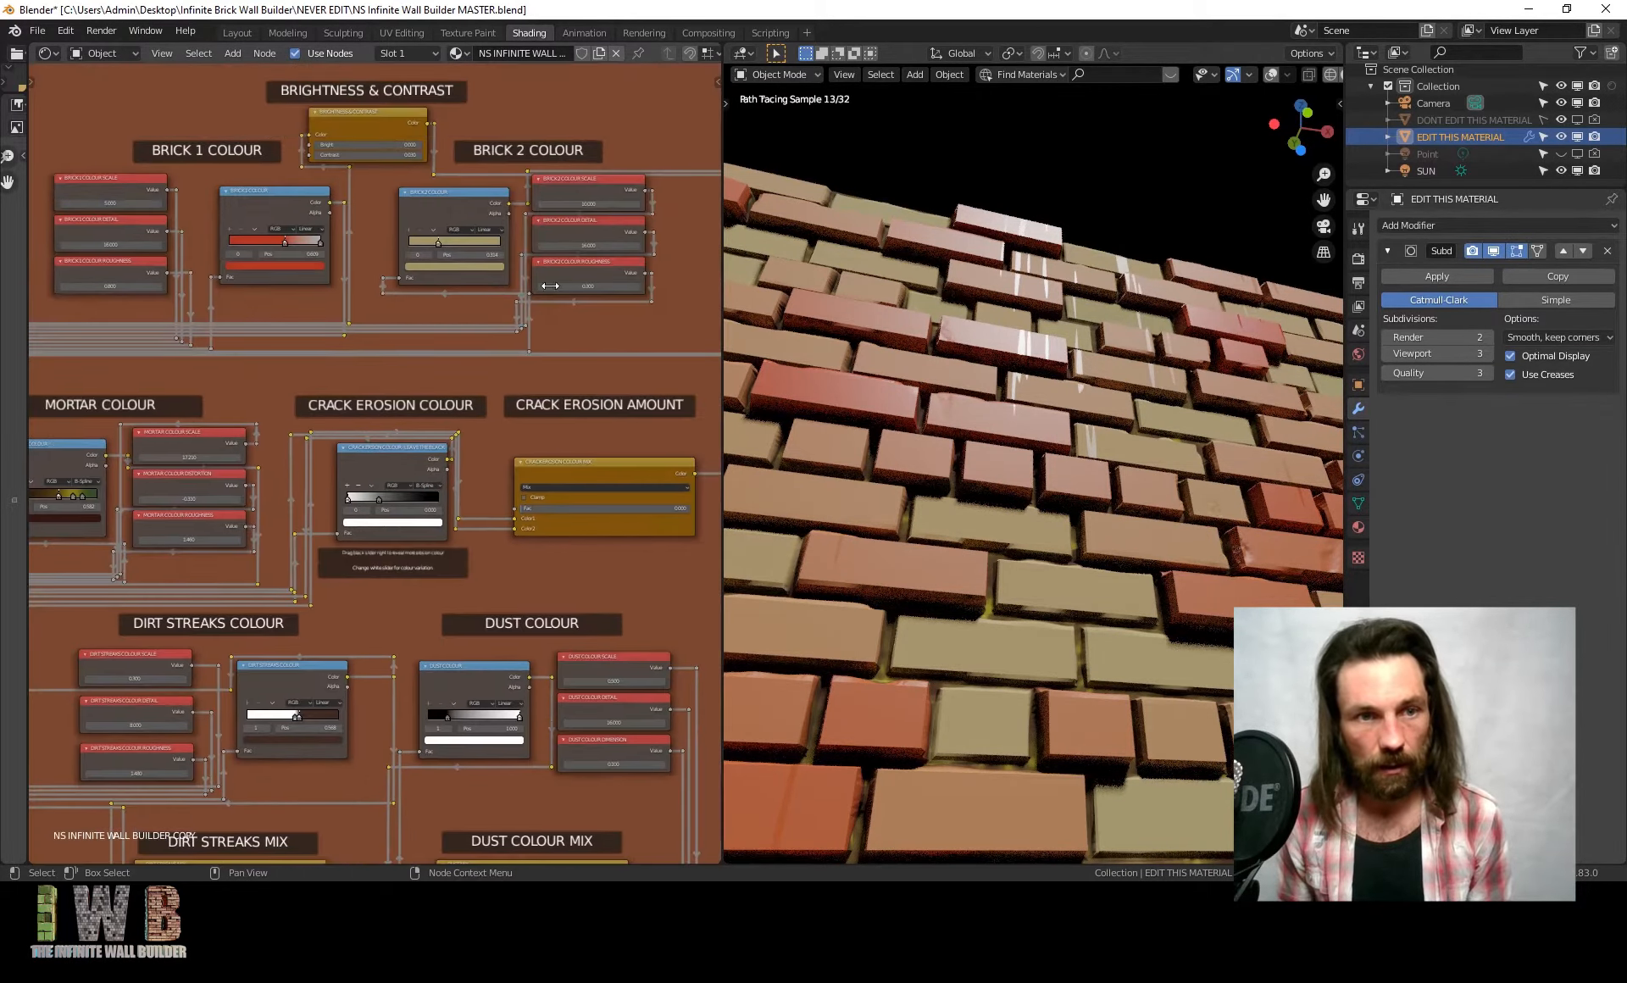
Review the node groups from Colour Control down to Roughness Control and view the wall face-on
scroll(358, 538, "down", 9)
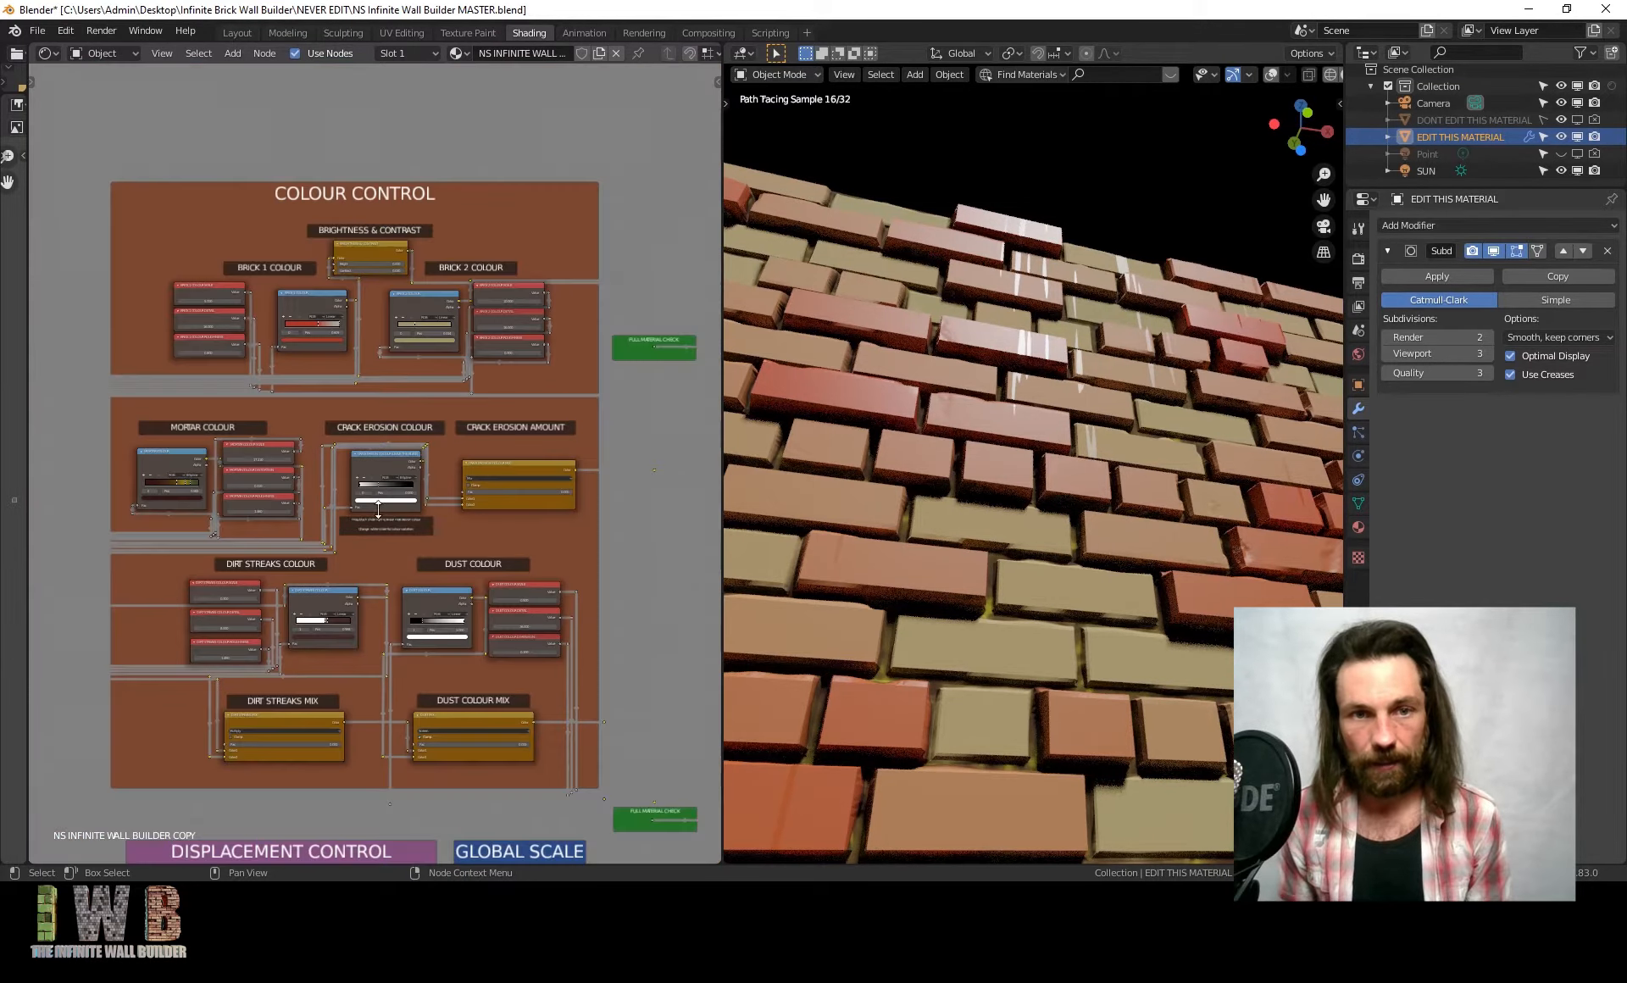
middle_click_drag(370, 814, 405, 556)
middle_click_drag(393, 700, 390, 591)
middle_click_drag(412, 835, 455, 638, "ctrl")
middle_click_drag(486, 505, 431, 664, "ctrl")
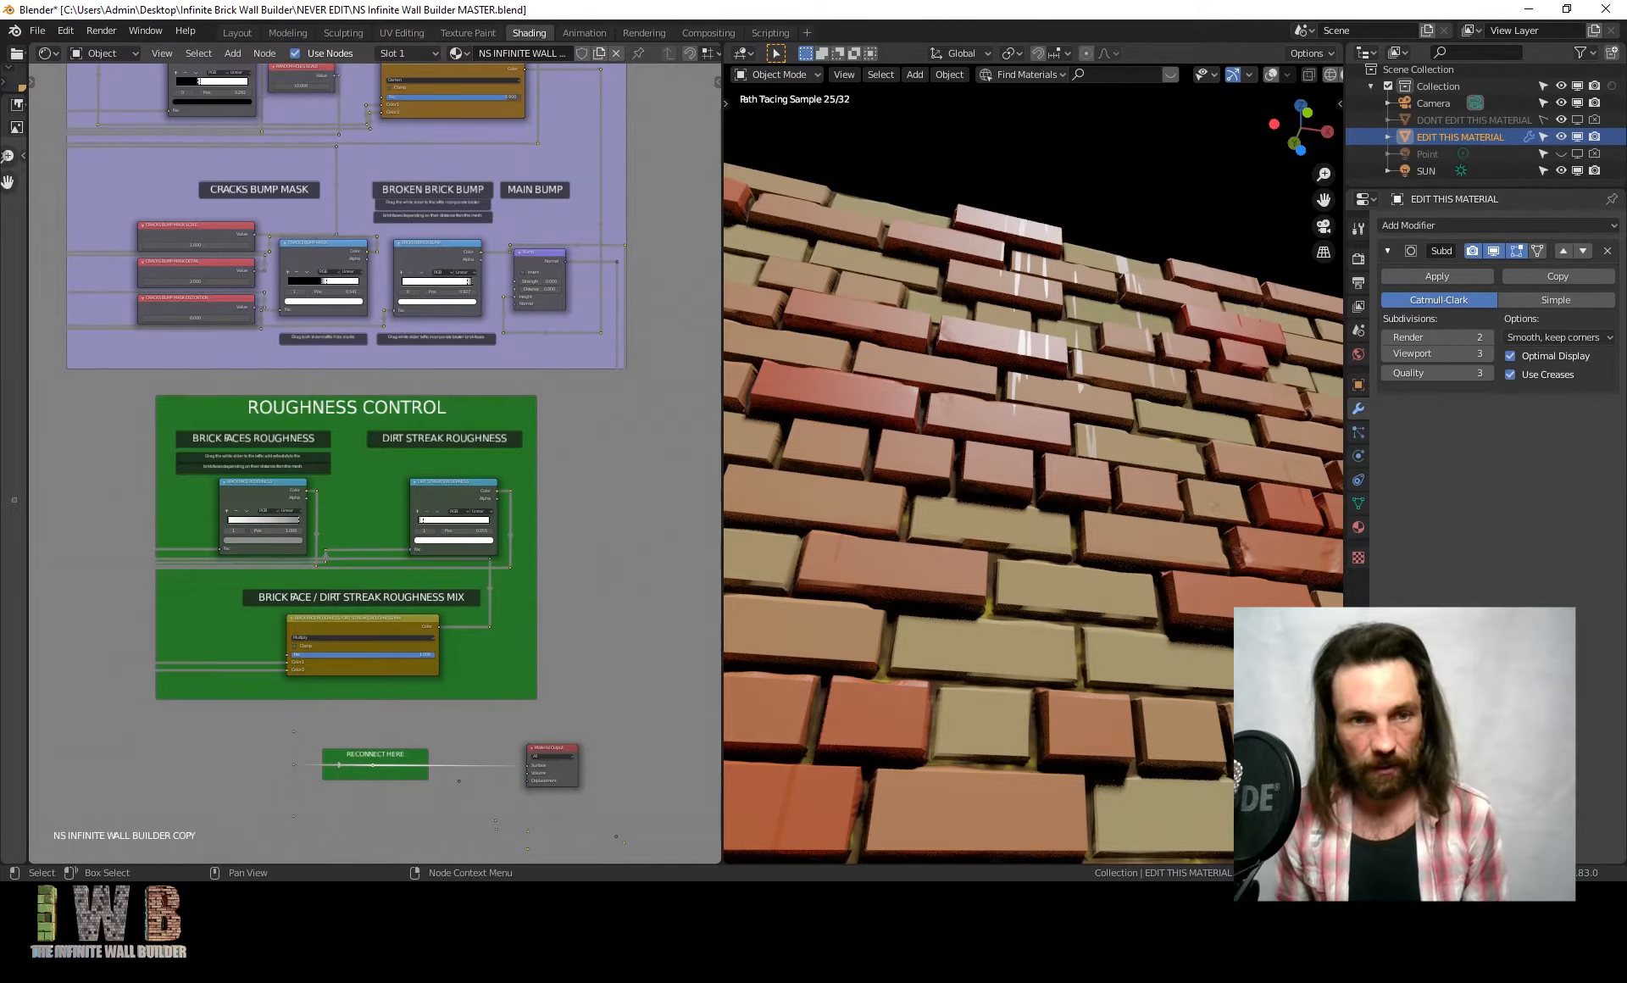
scroll(361, 497, "down", 2)
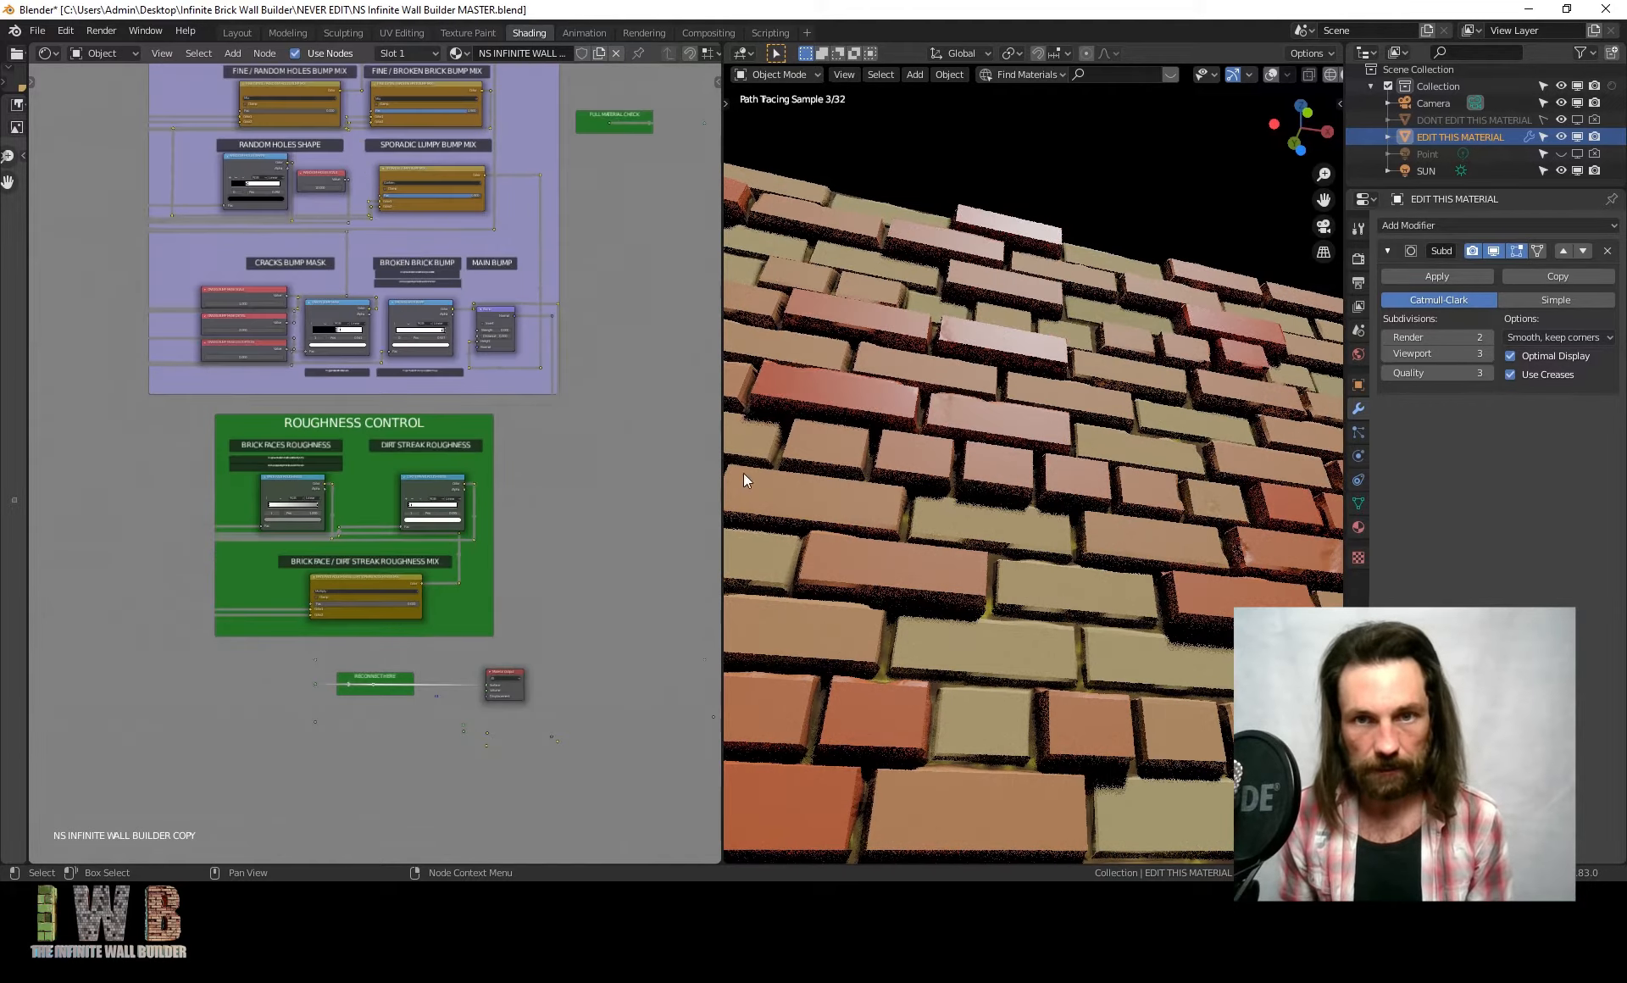
middle_click_drag(859, 505, 847, 553)
scroll(532, 352, "down", 7)
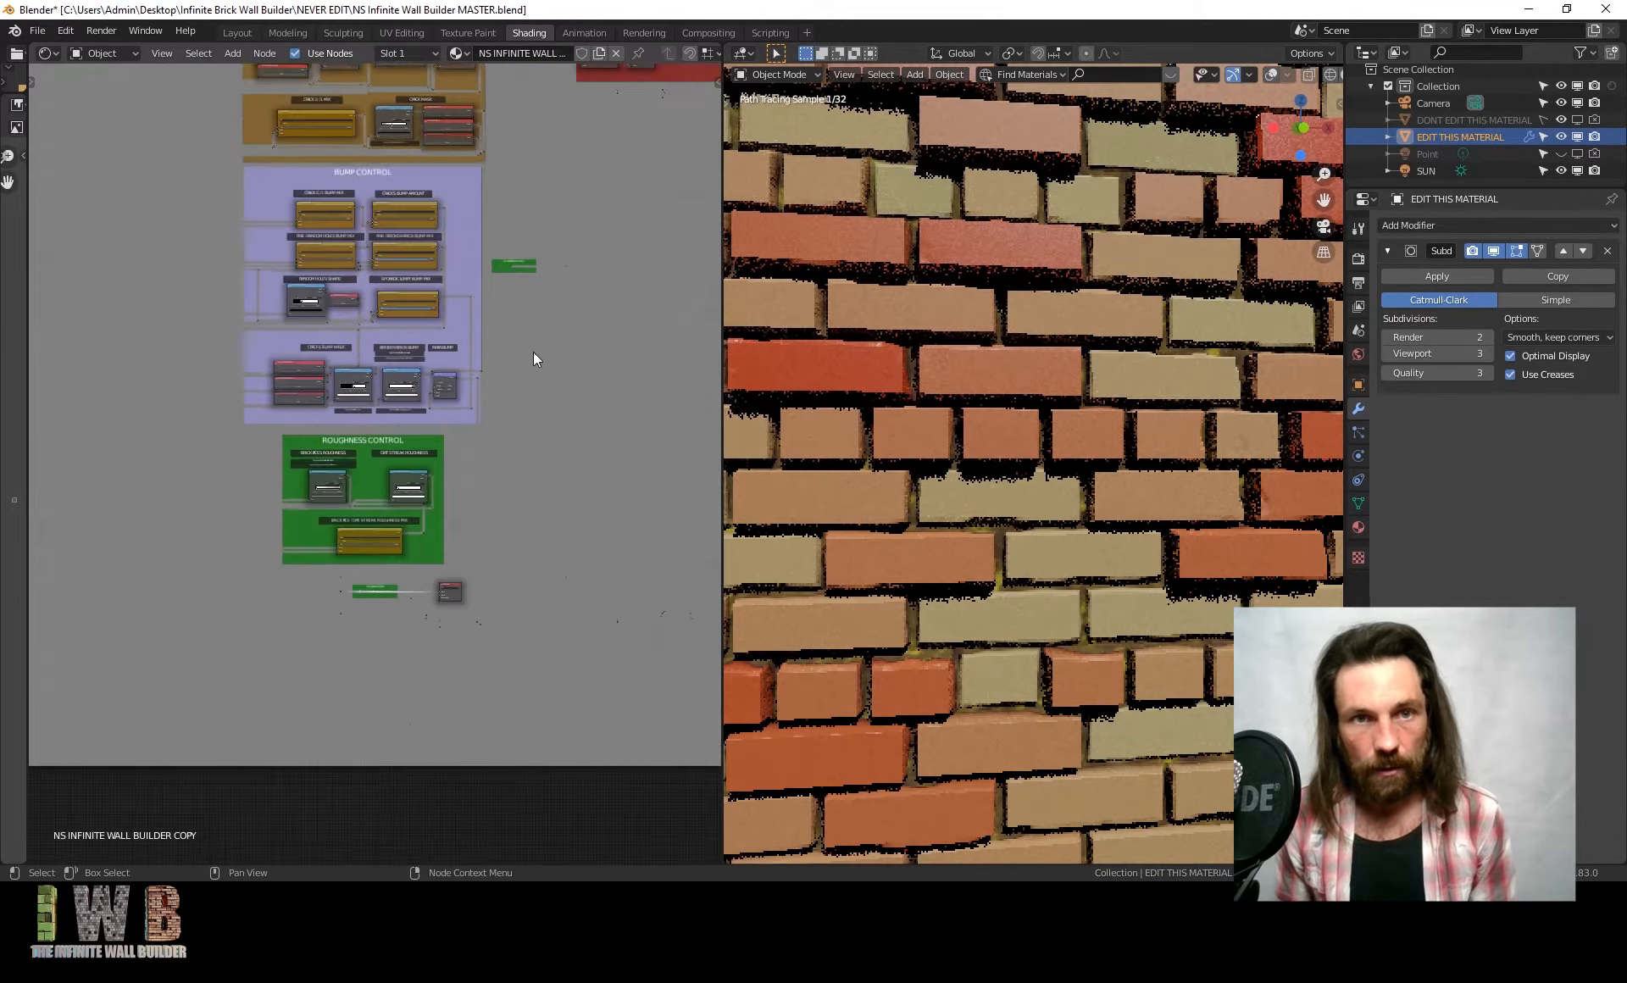
Examine the image texture nodes and the mix nodes in the IWB / Custom Texture Control frame
middle_click_drag(533, 354, 241, 649)
scroll(410, 280, "up", 9)
middle_click_drag(383, 229, 368, 422)
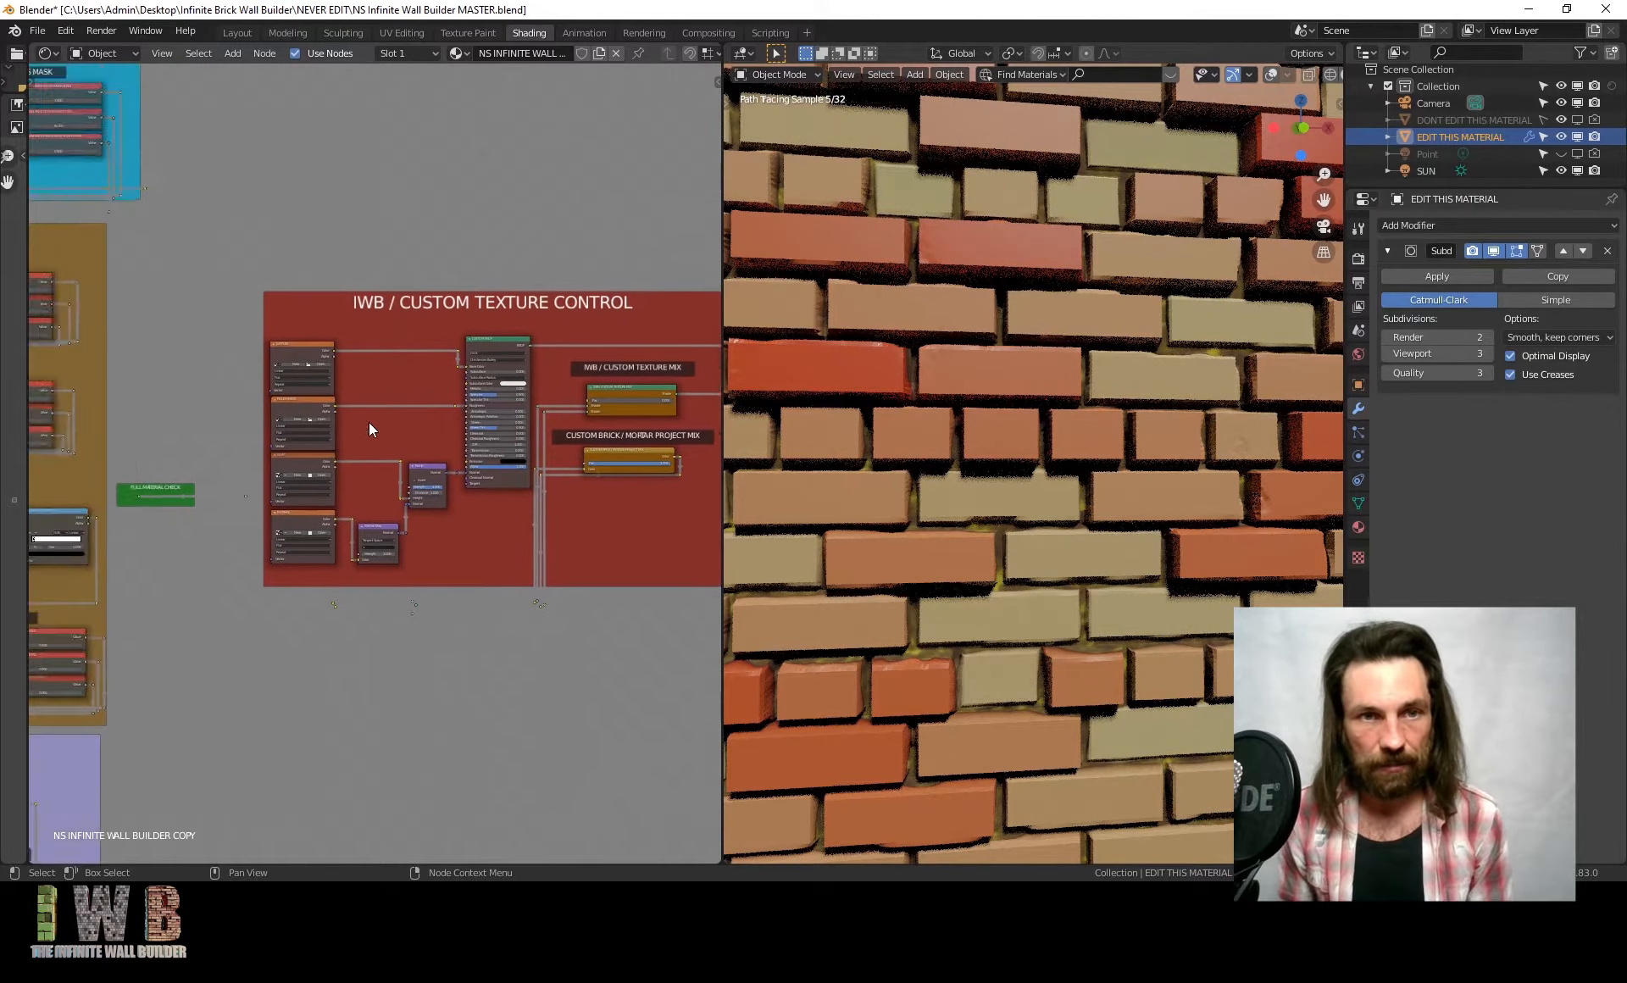
scroll(385, 381, "up", 2)
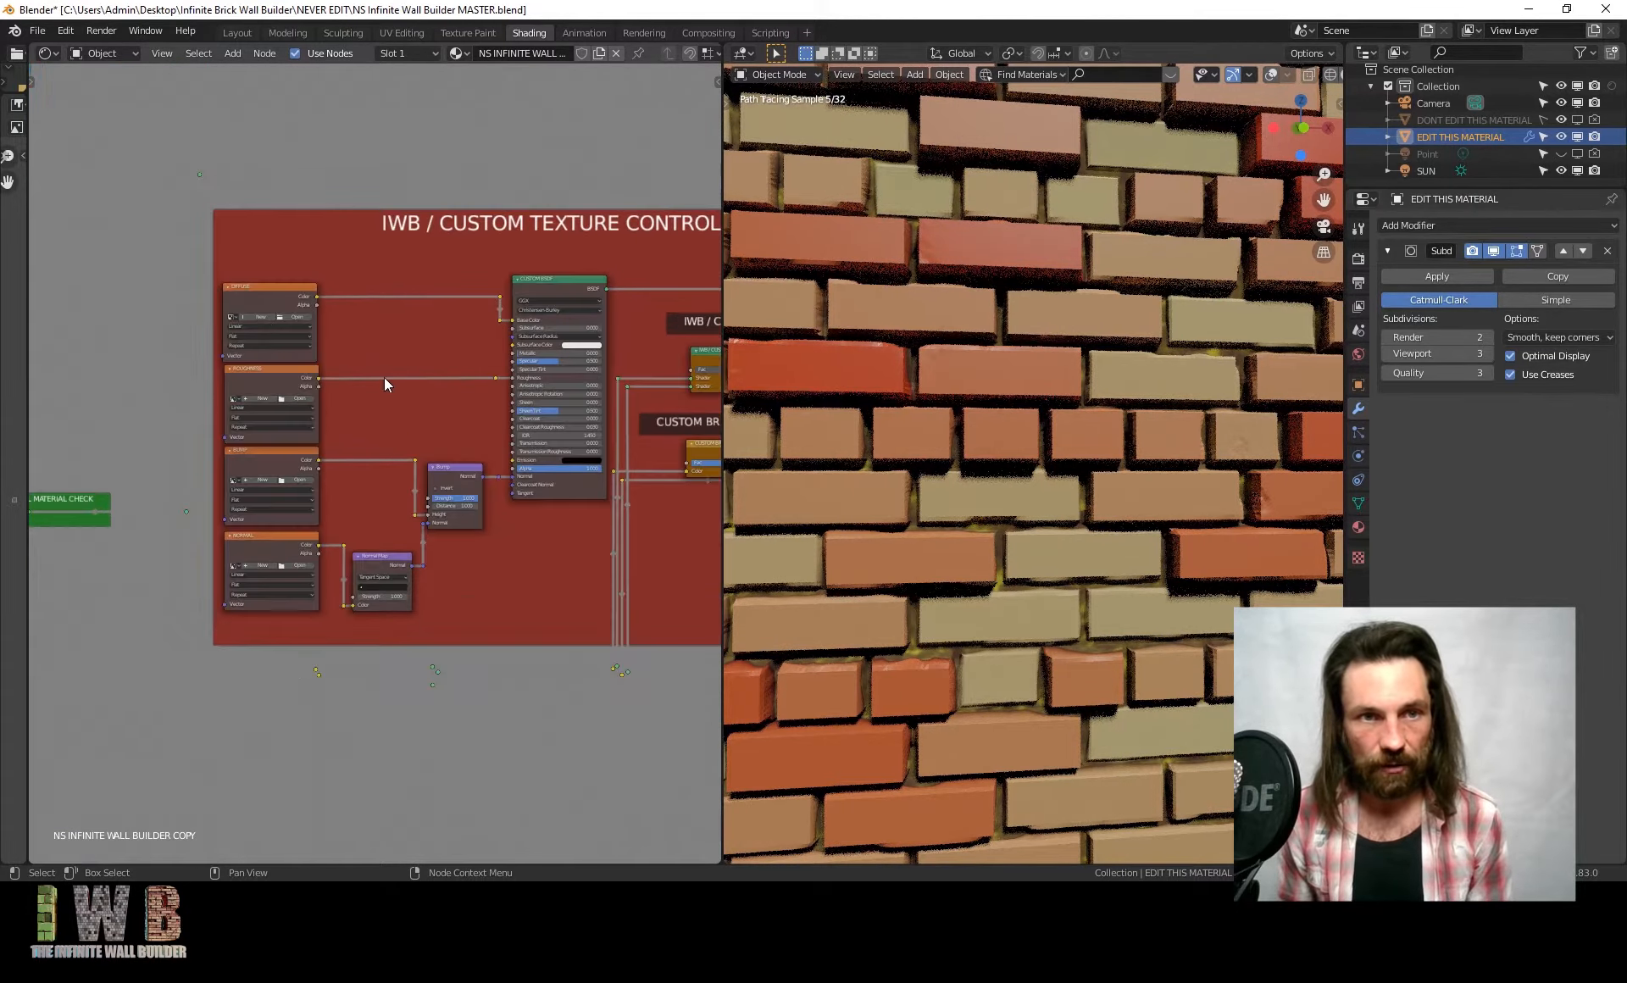
left_click(283, 376)
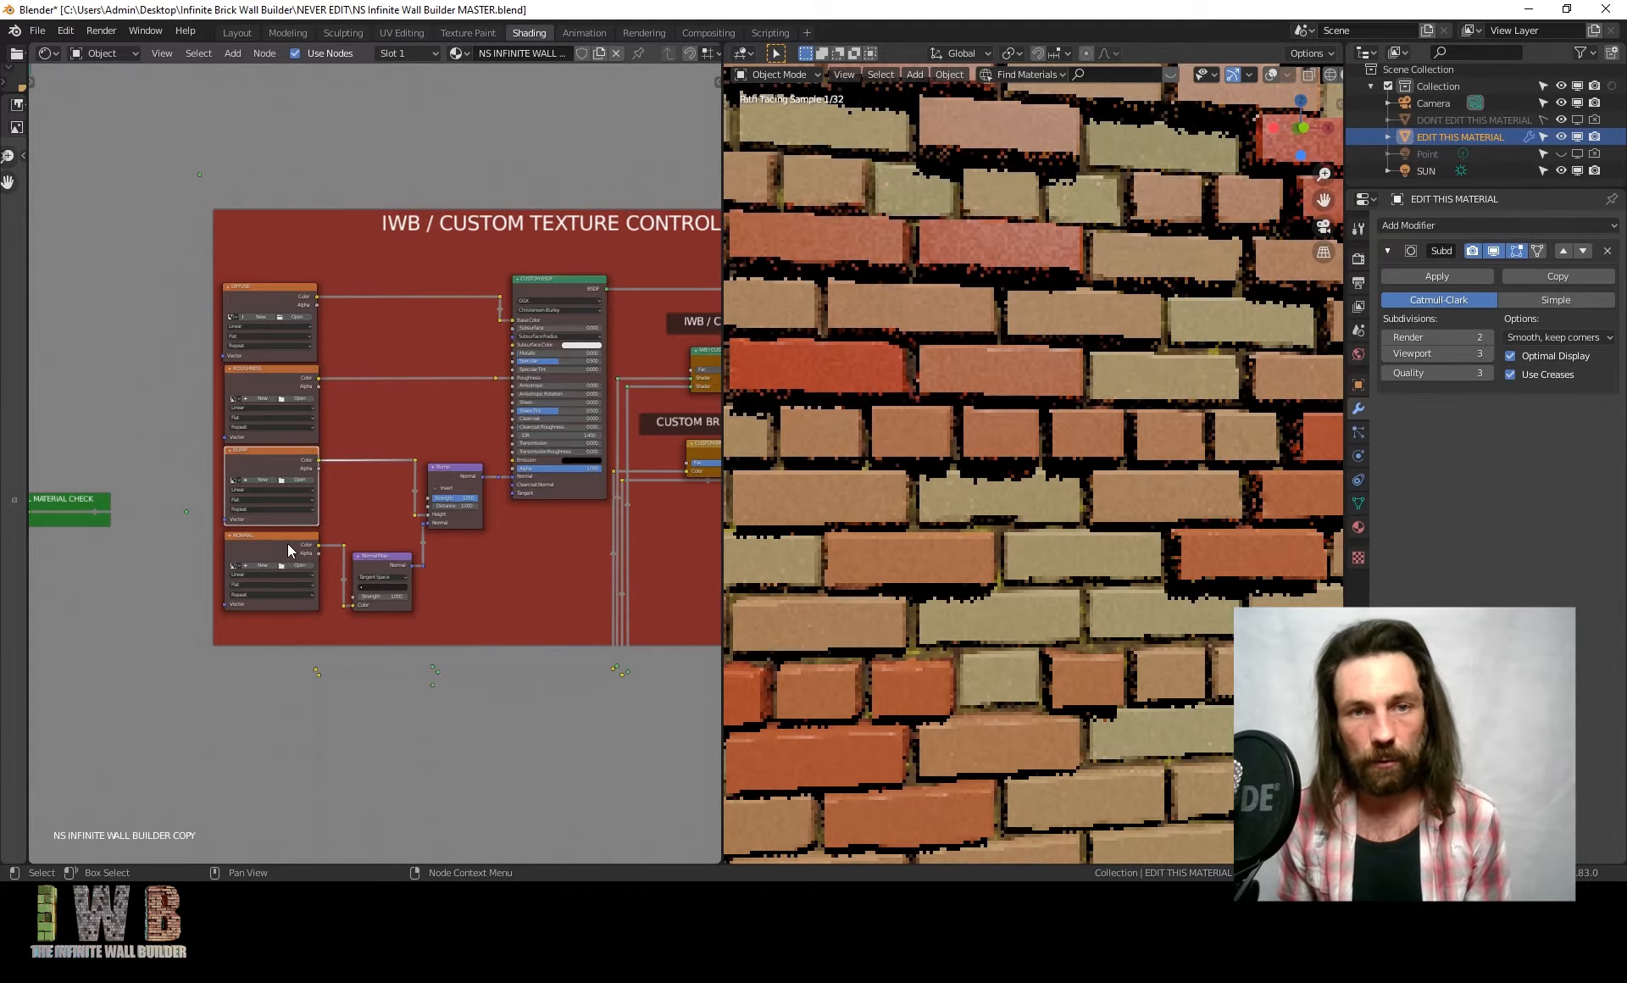
left_click(287, 541)
middle_click_drag(561, 451, 439, 558)
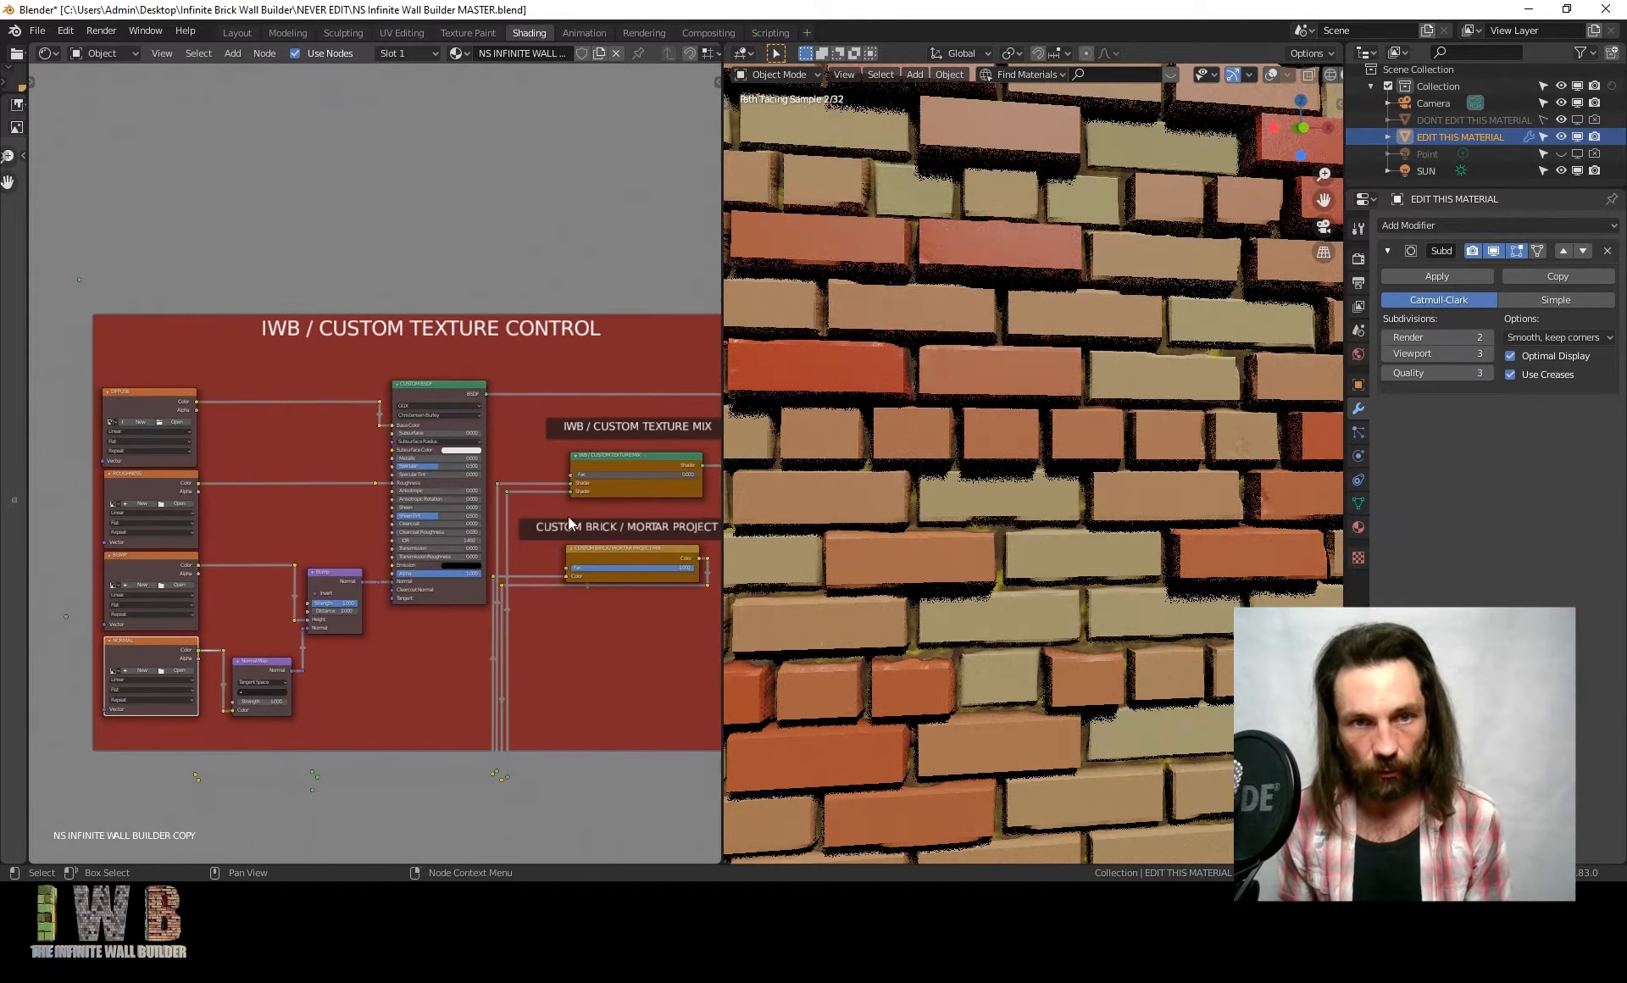
Load Brown_rock_02_2K_Base_Color.png from the D:\Blender\Textures\Rocks folder into the Diffuse image texture node
middle_click_drag(266, 453, 330, 387)
scroll(363, 466, "up", 10)
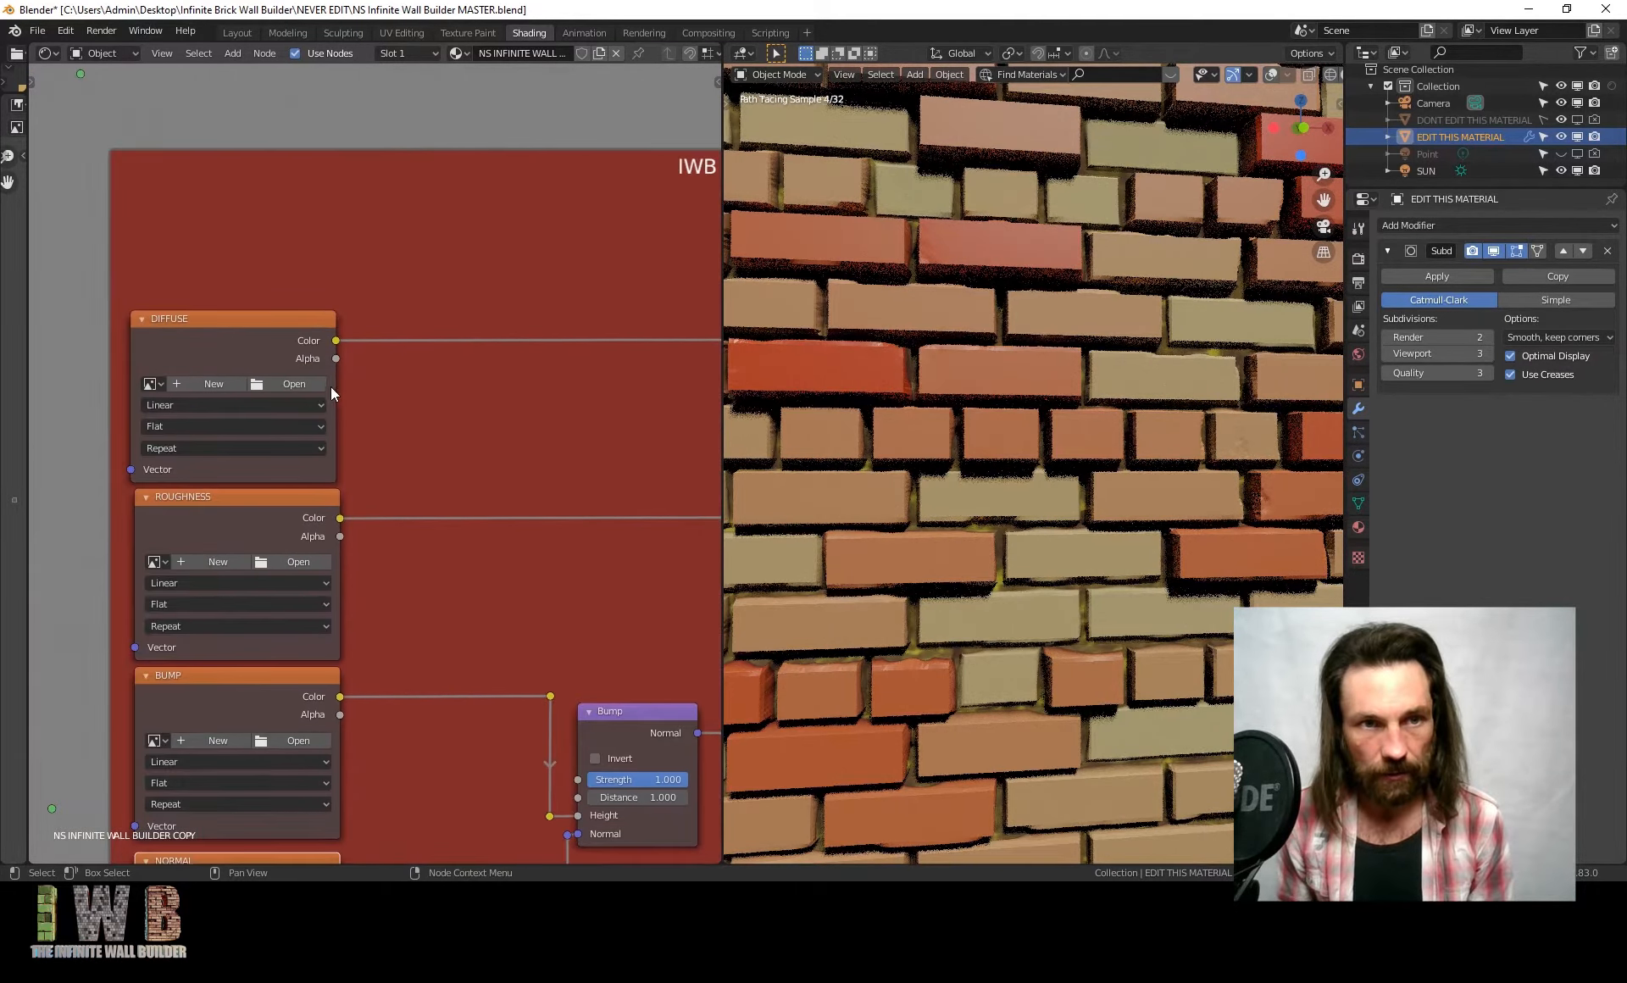
left_click(330, 383)
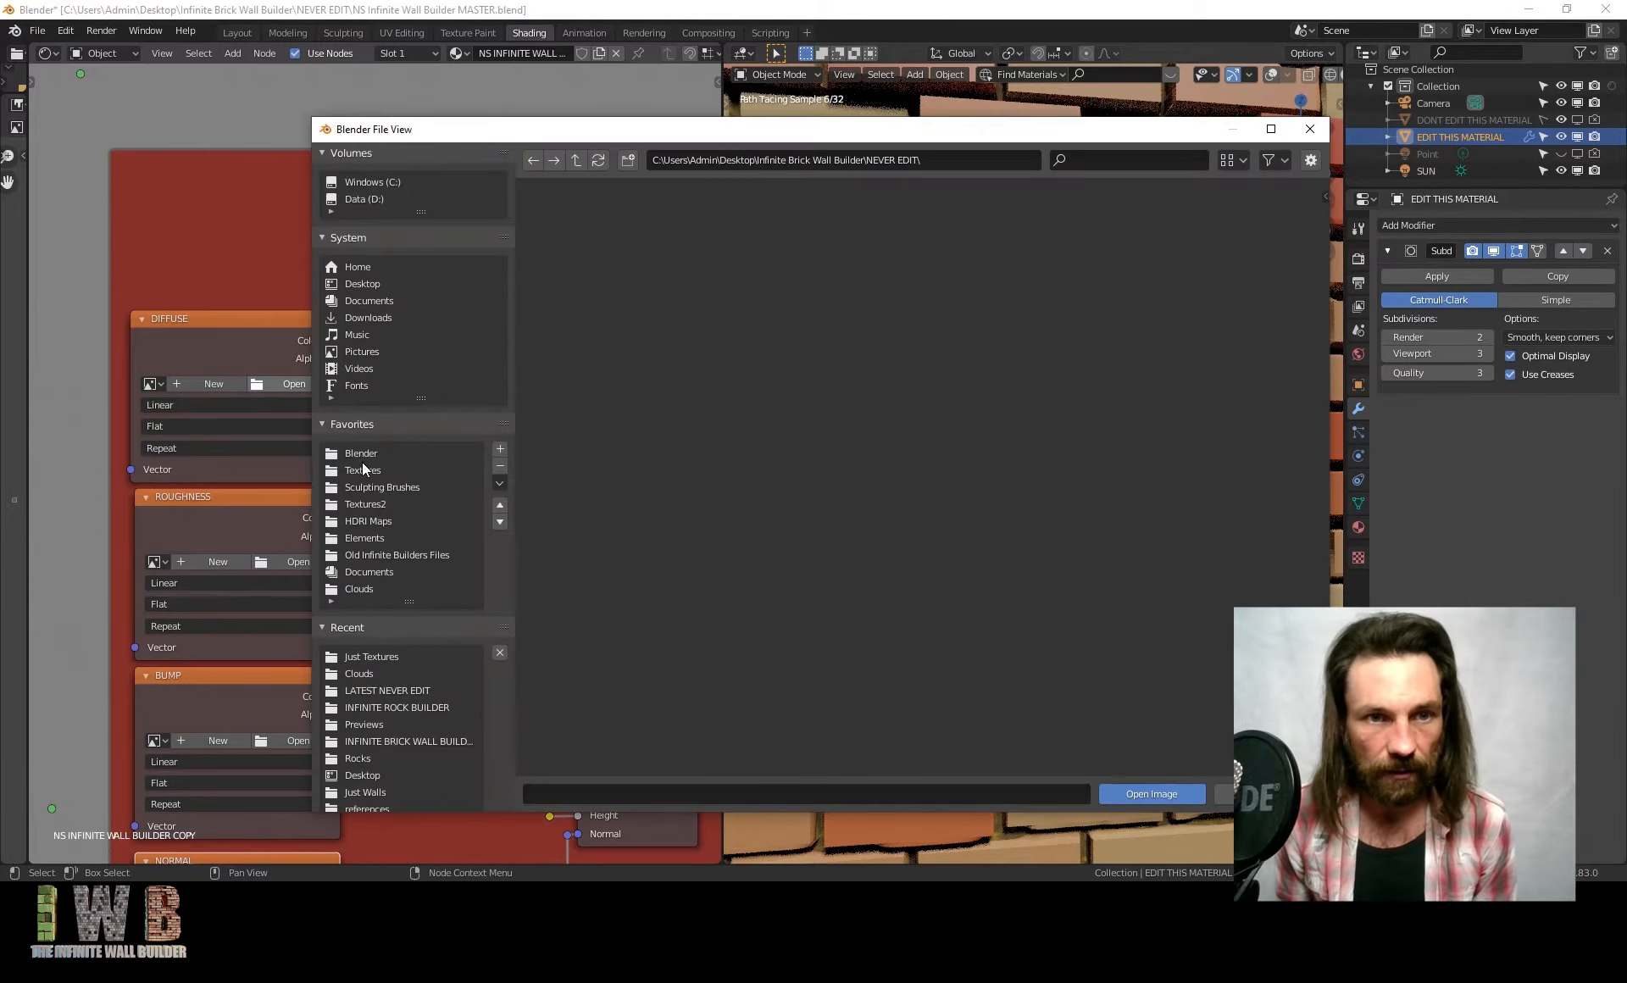
left_click(368, 469)
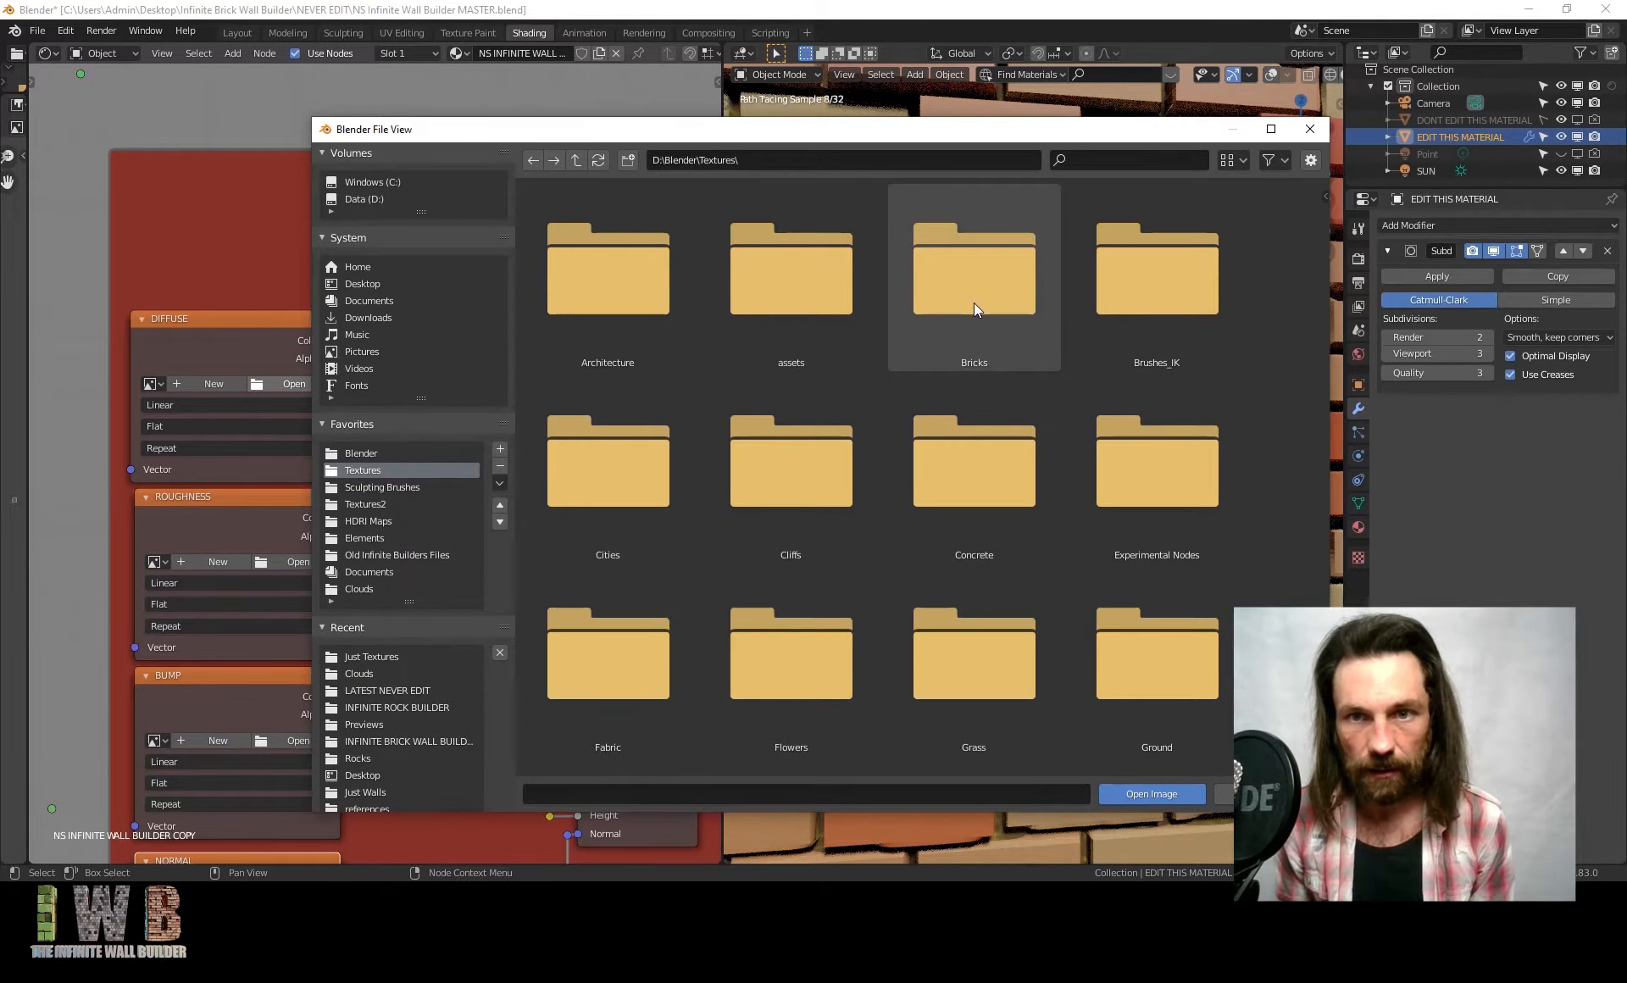
left_click(959, 446)
double_click(959, 446)
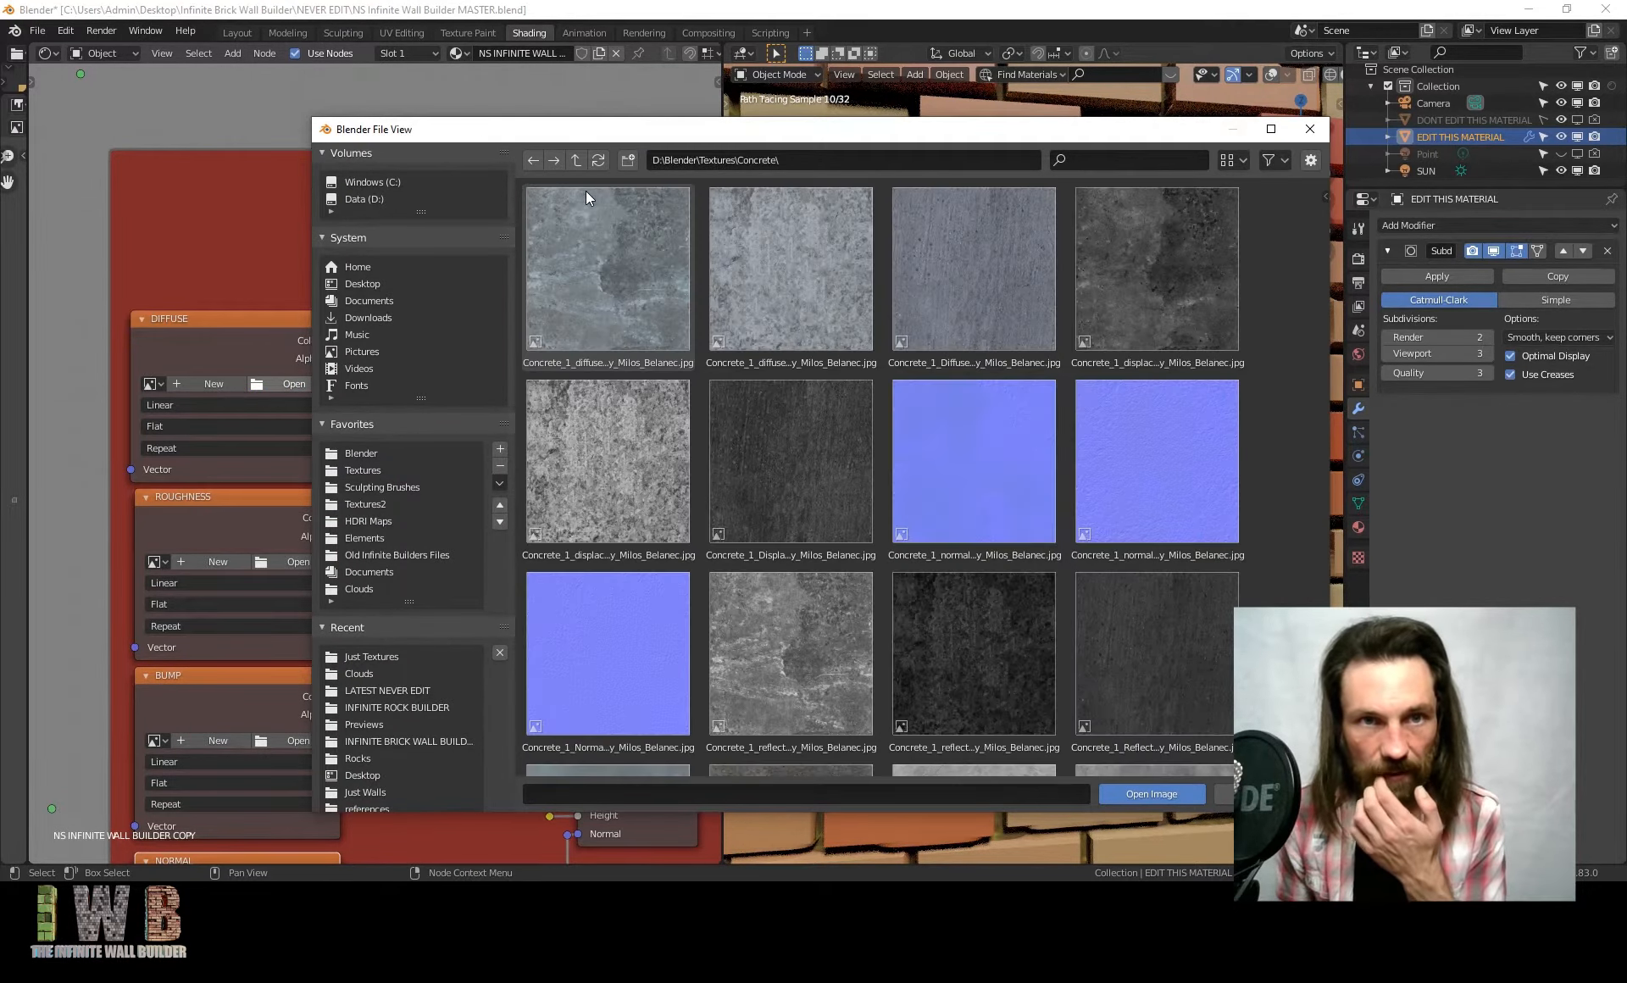
left_click(577, 161)
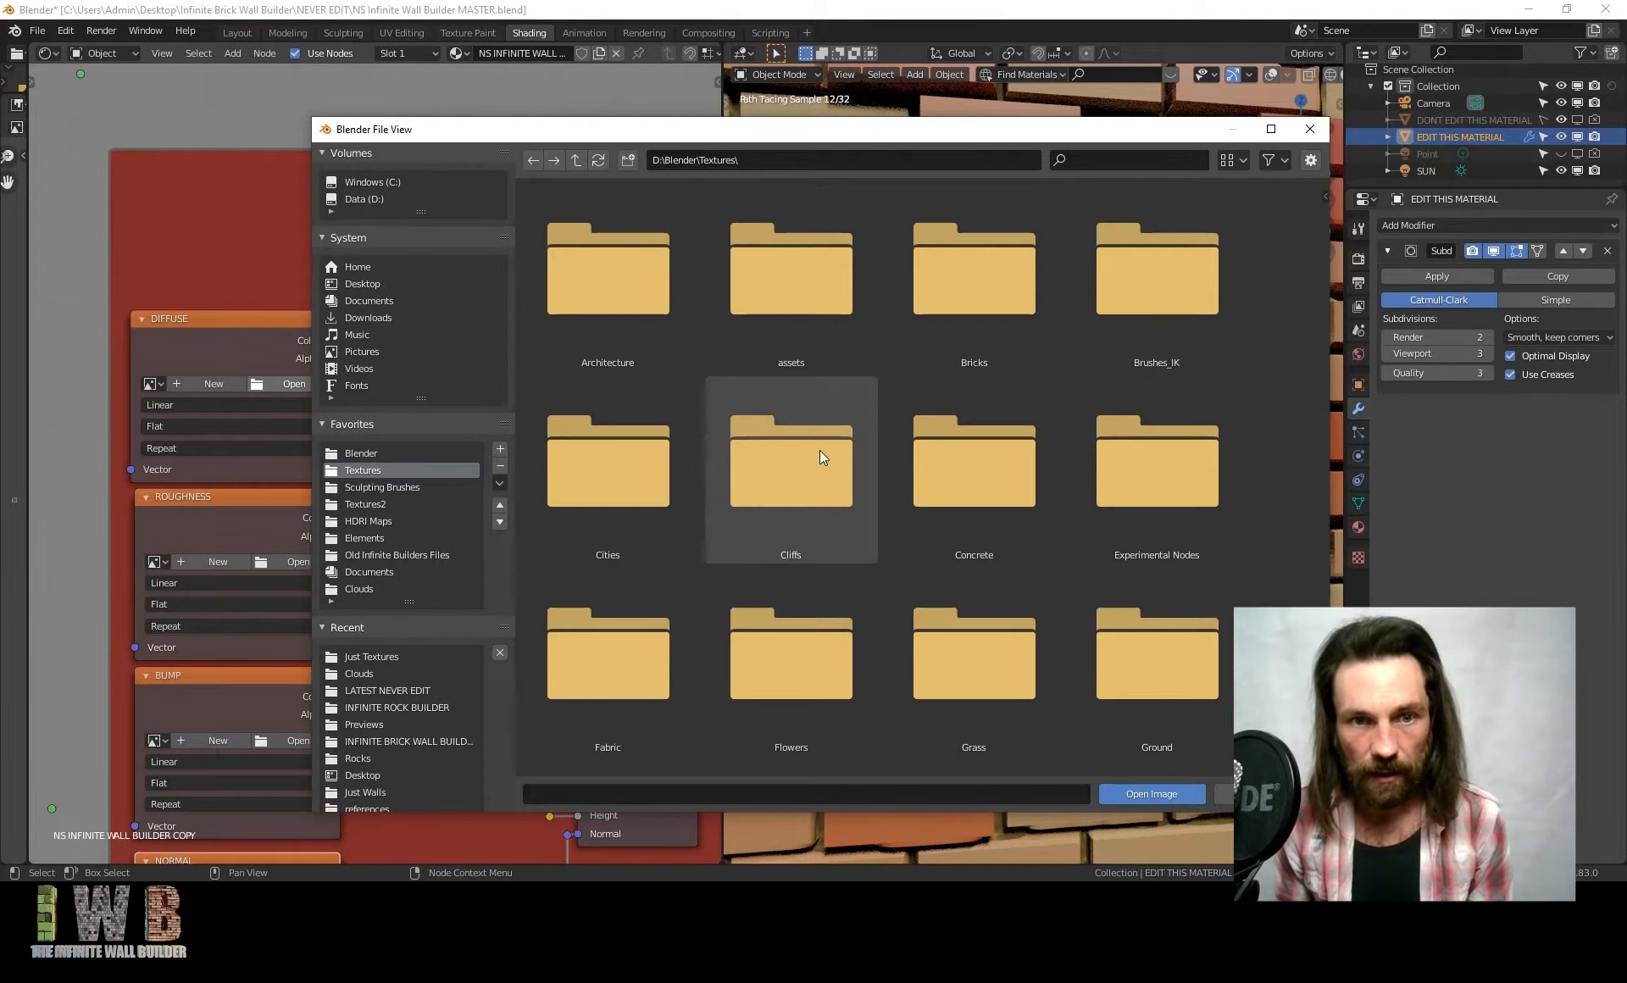
scroll(819, 458, "down", 5)
scroll(812, 476, "down", 5)
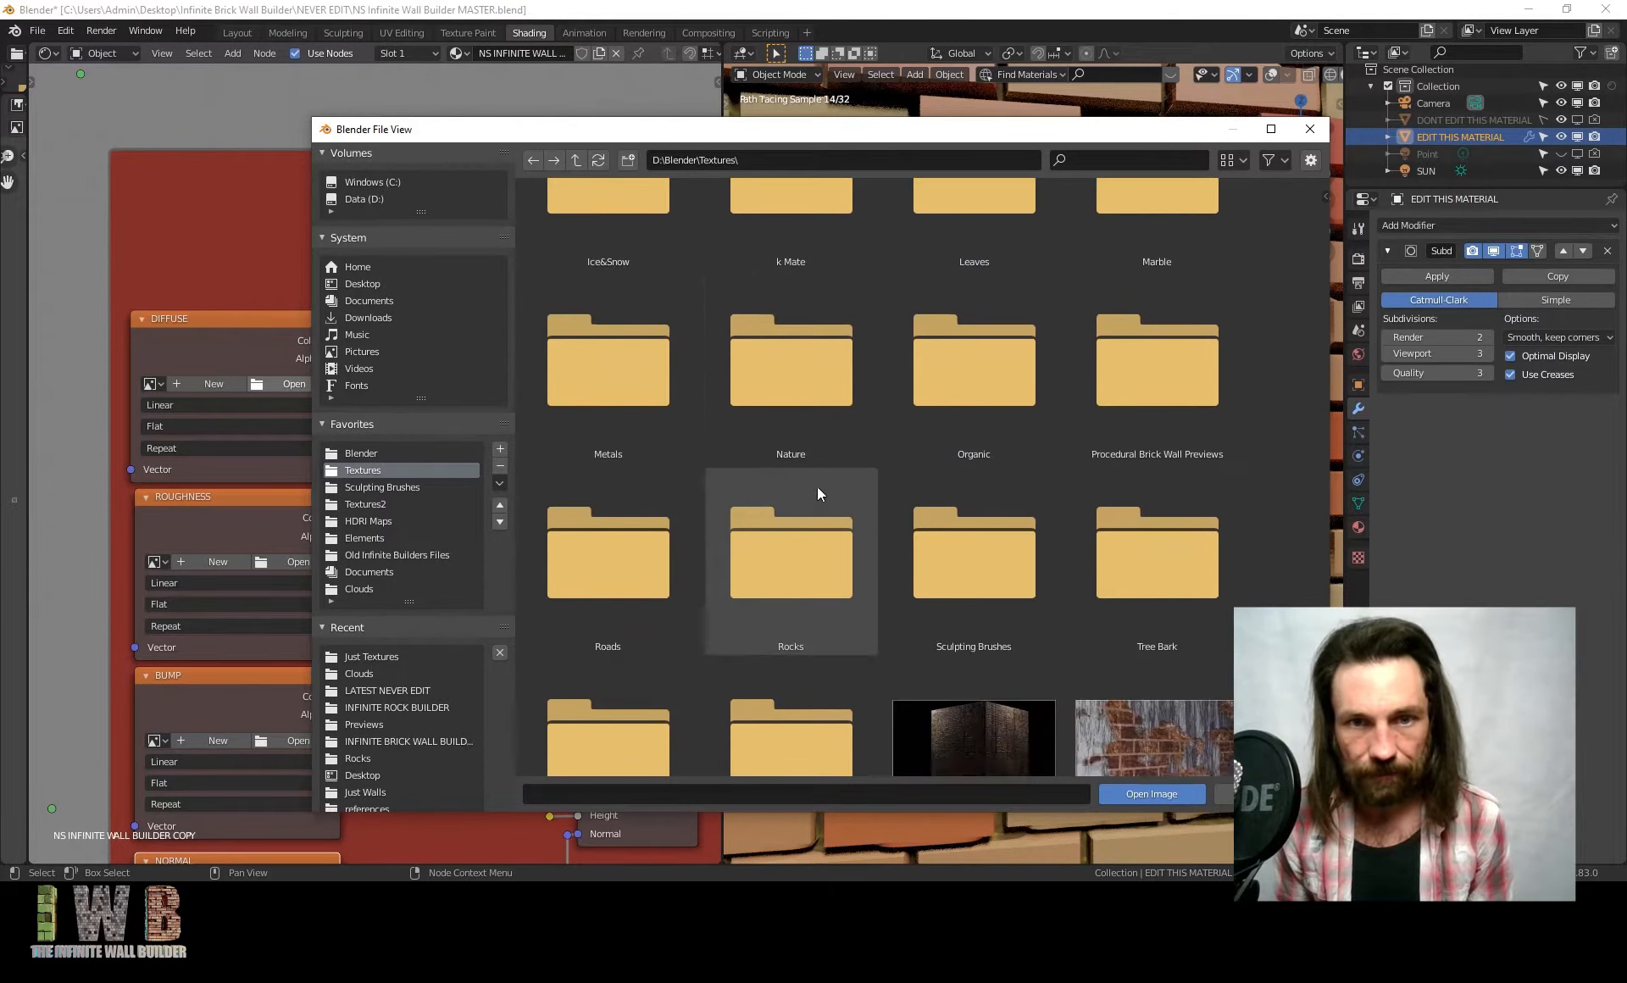
left_click(822, 440)
double_click(822, 439)
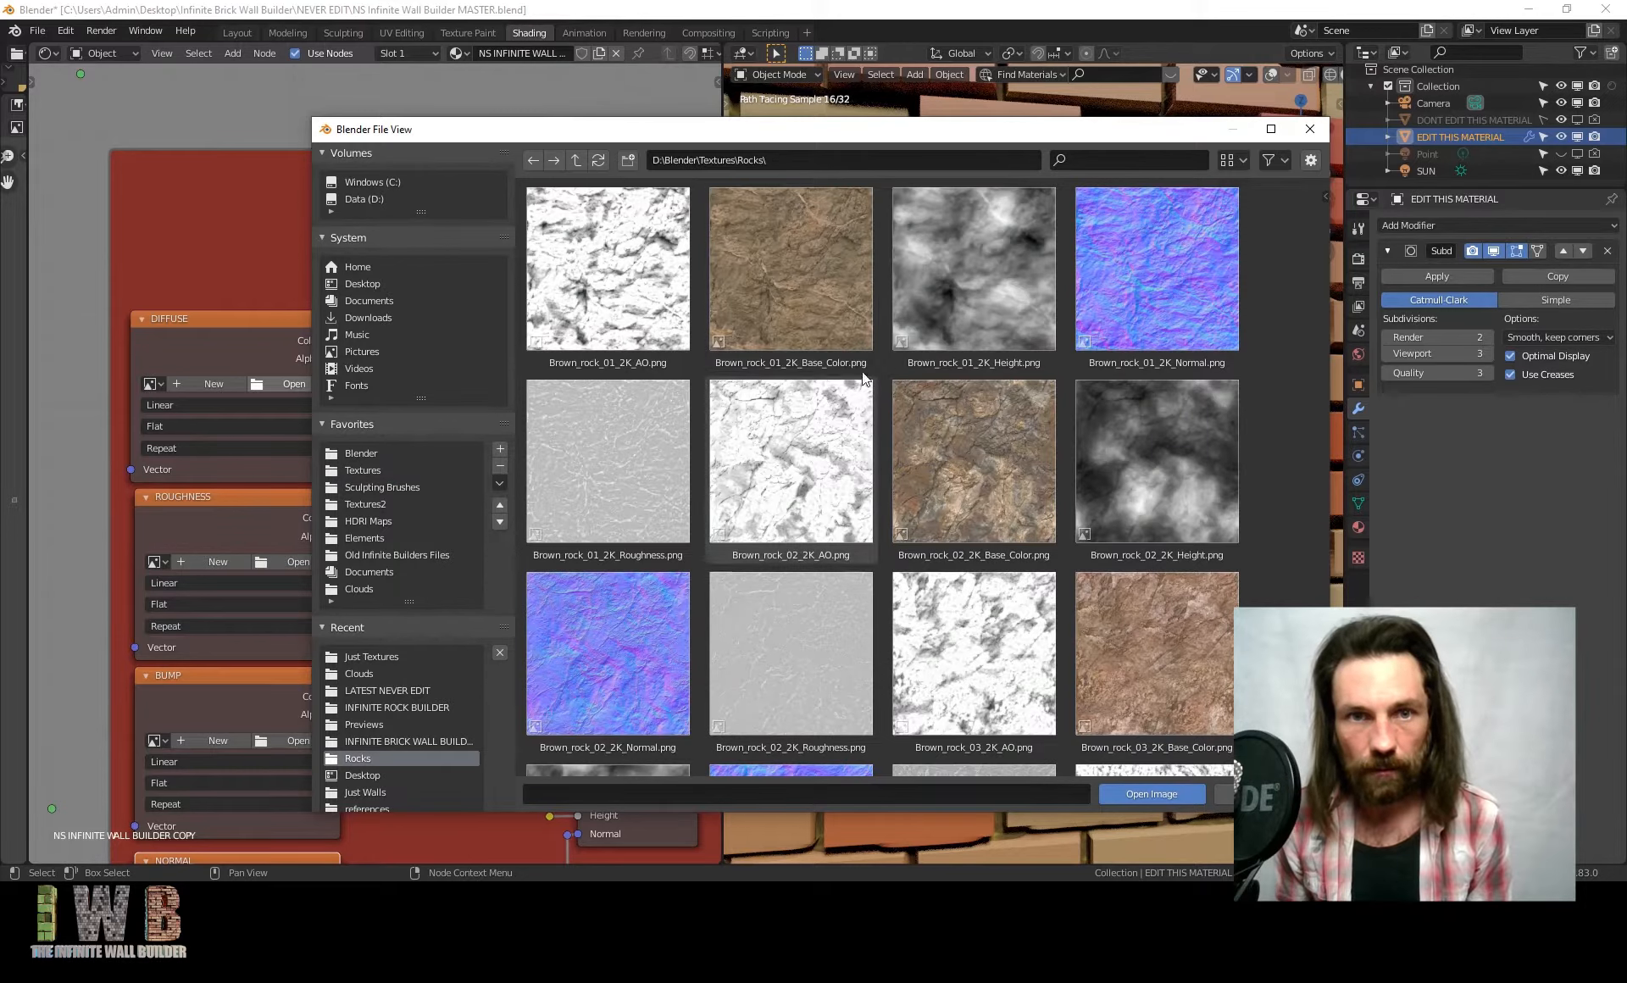
double_click(988, 462)
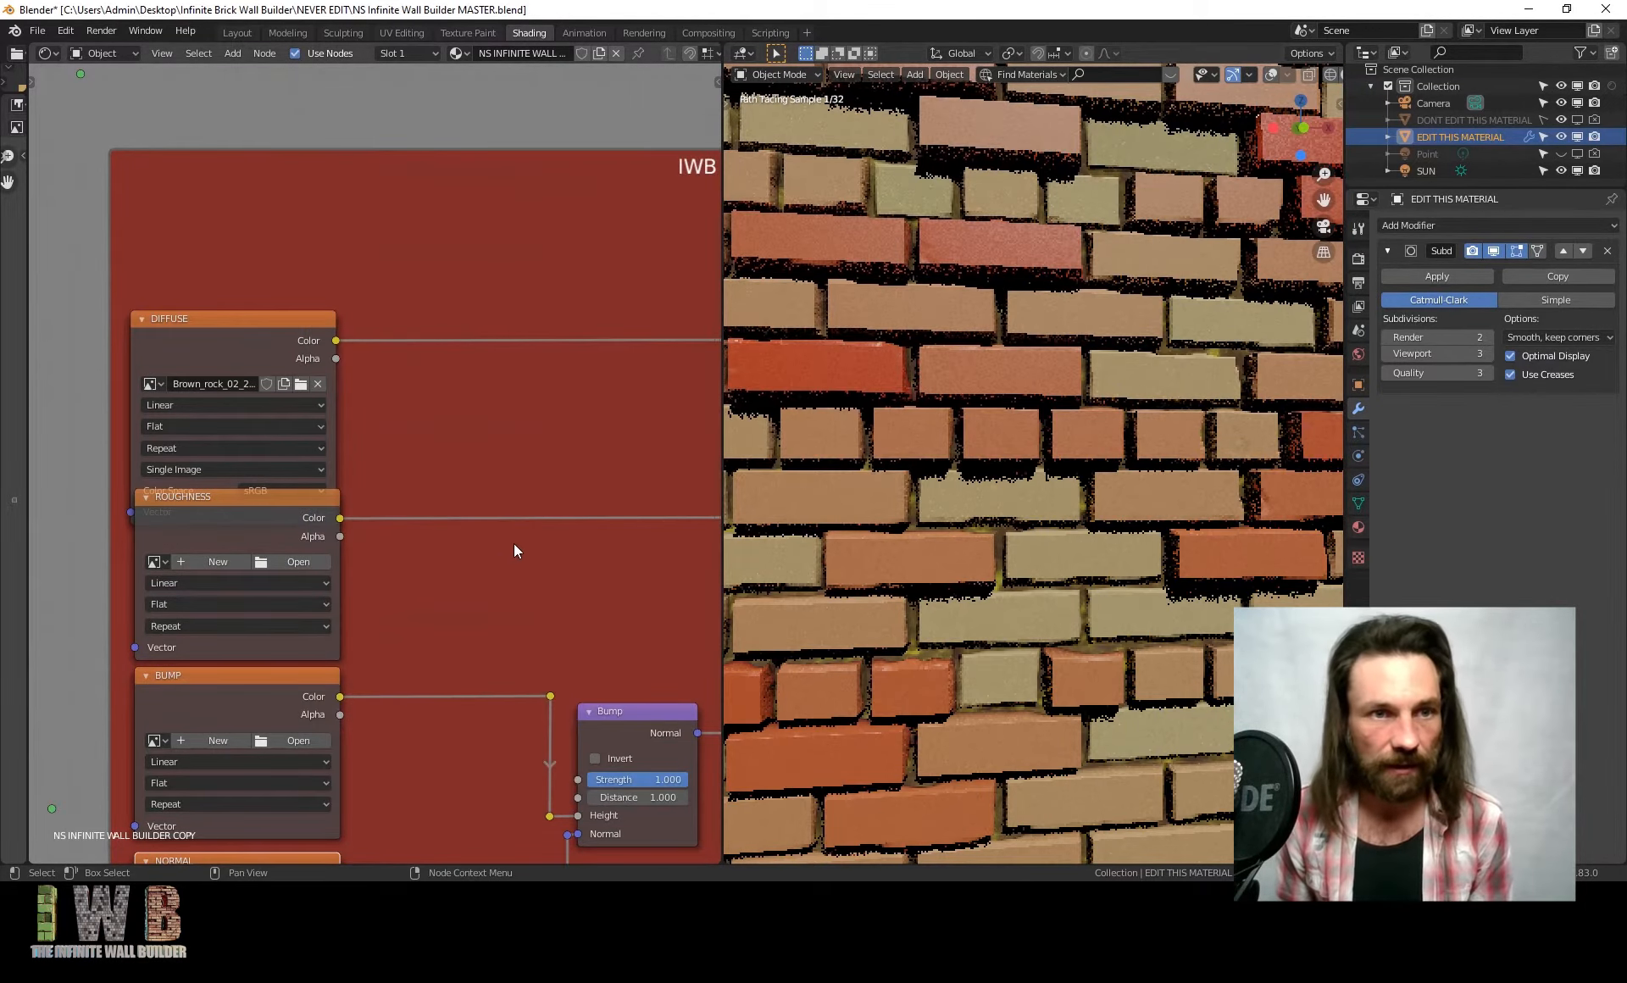
Set the IWB / Custom Texture Mix Fac to 1.000 and the Custom Brick / Mortar Project Mix Fac to 0.000
scroll(514, 542, "down", 3)
middle_click_drag(690, 531, 120, 477)
scroll(436, 478, "up", 3)
middle_click_drag(435, 478, 258, 470)
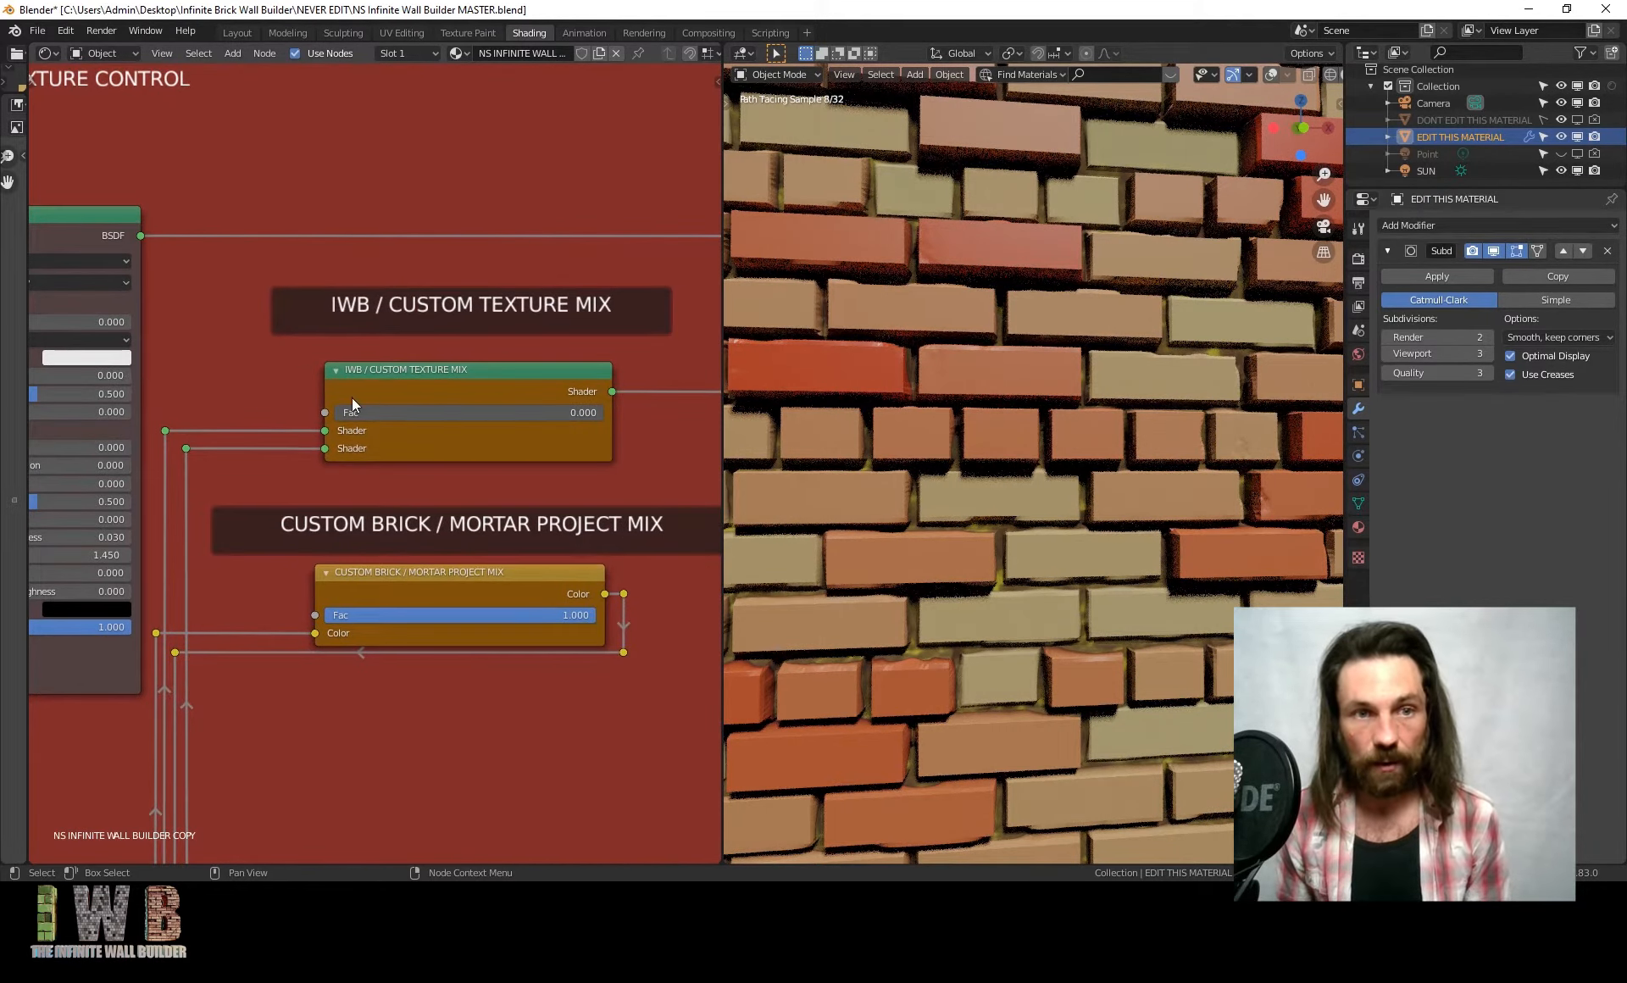
left_click_drag(356, 415, 610, 419)
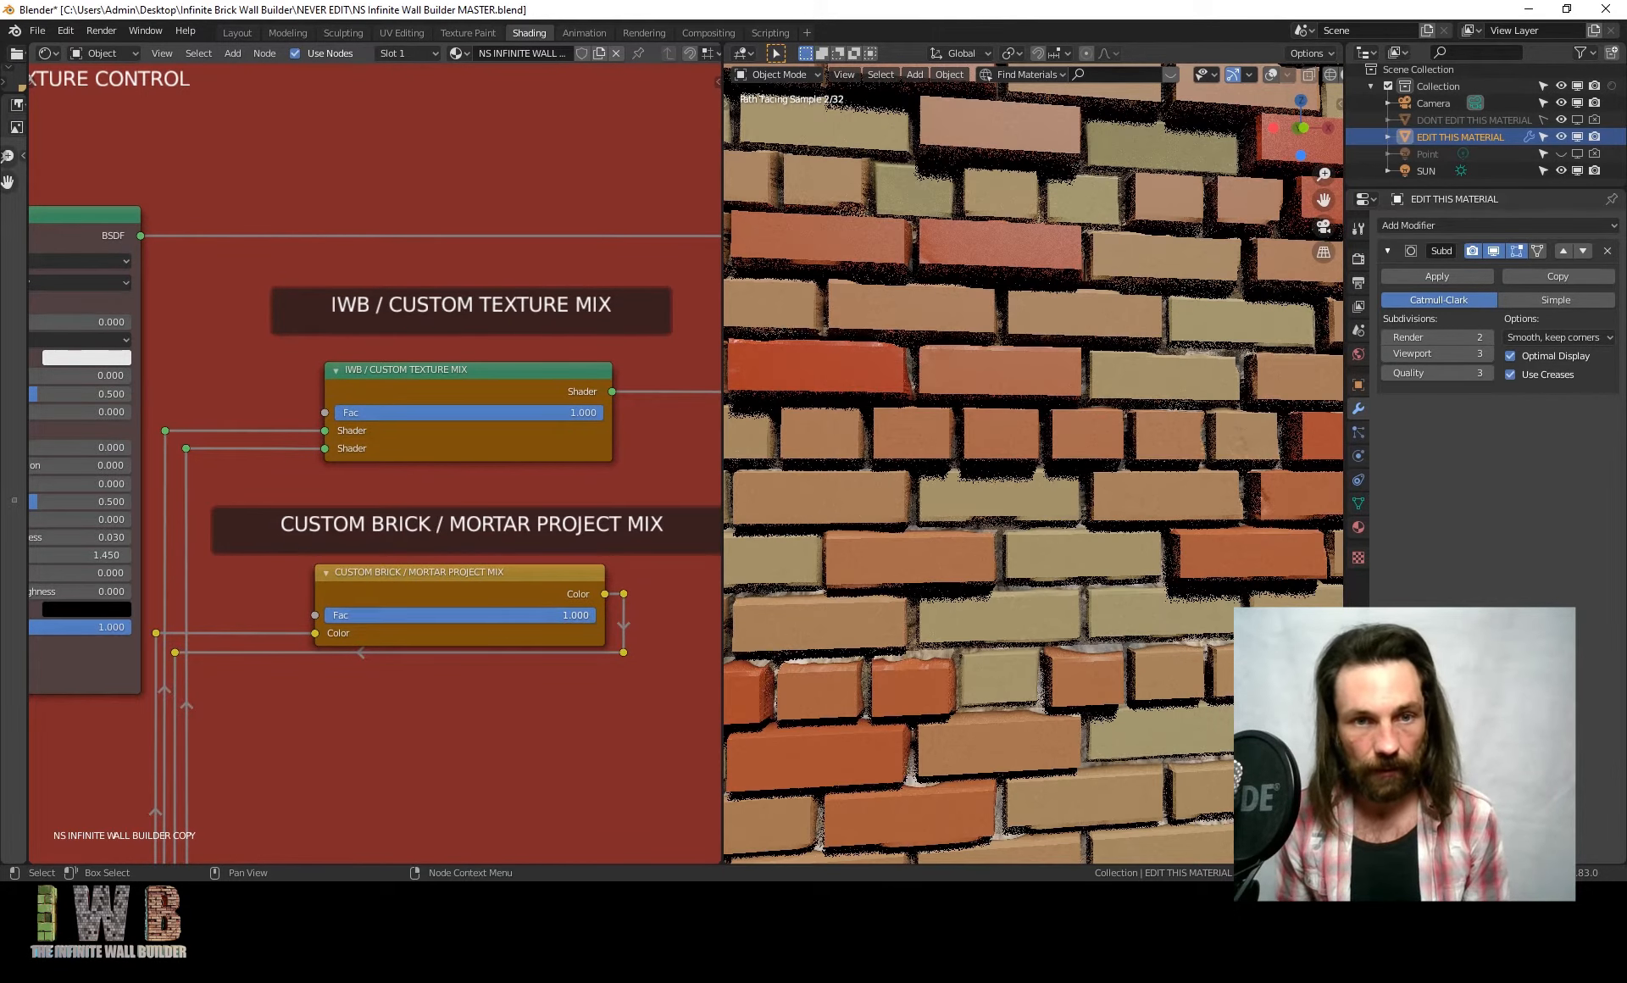
left_click_drag(585, 615, 324, 612)
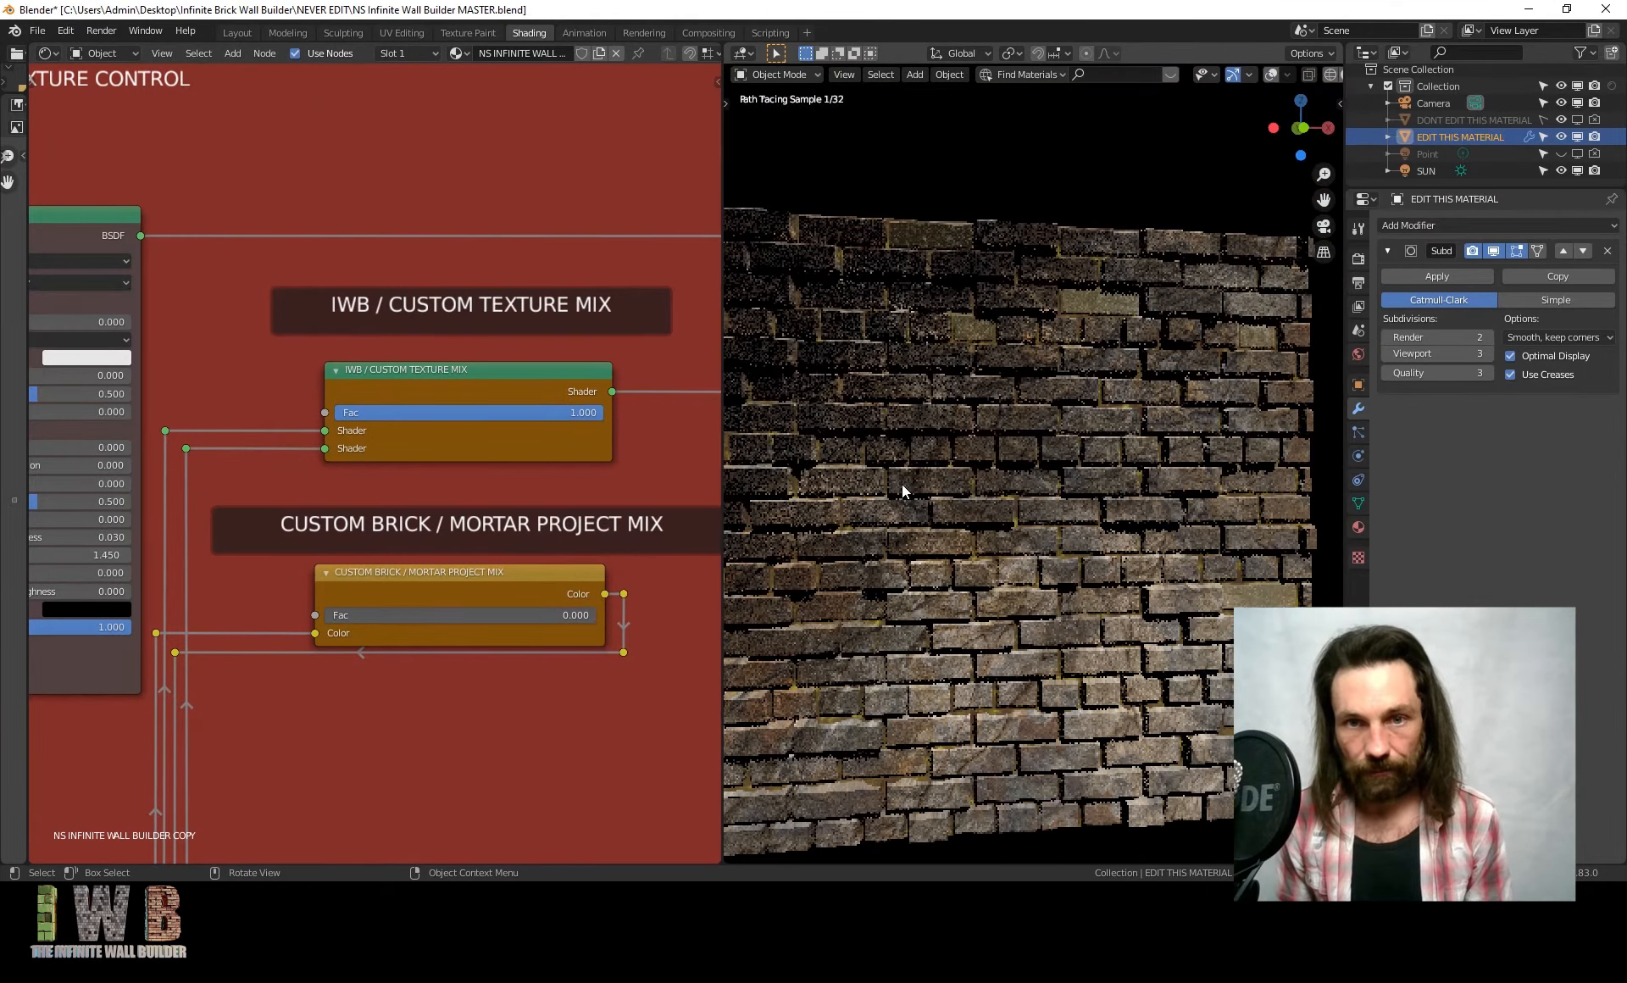
scroll(902, 485, "down", 2)
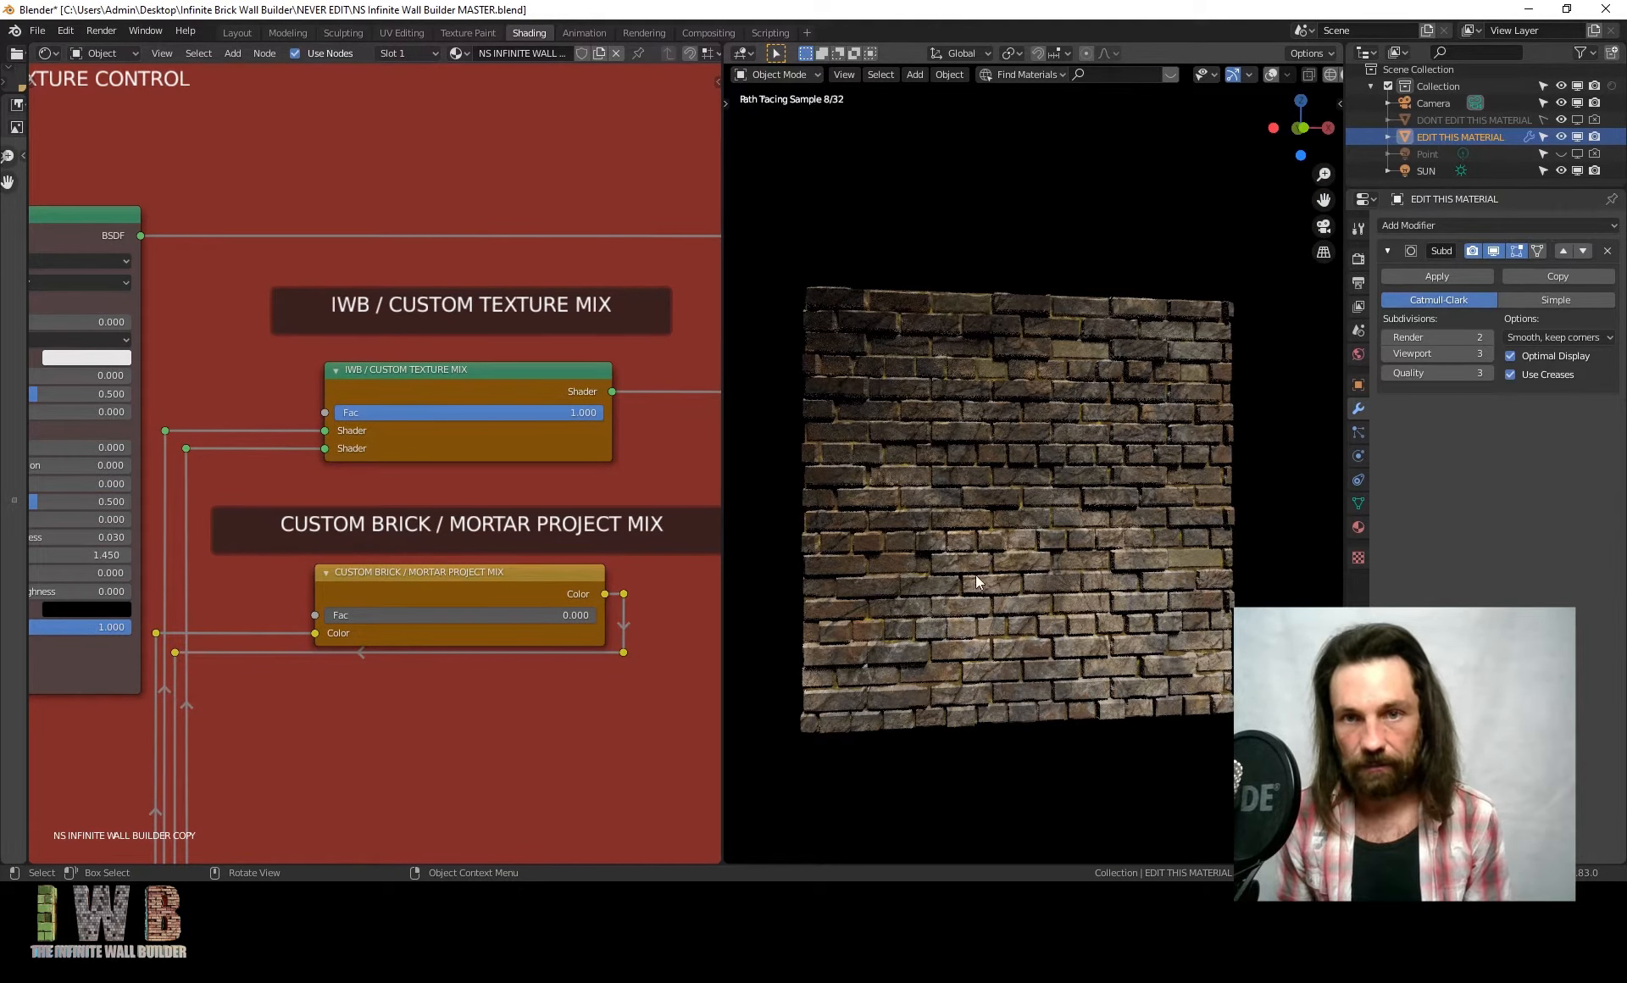
Move the black stop of the Random Extrusion Control ramp to 0.305 to add holes in the wall
scroll(587, 558, "down", 5)
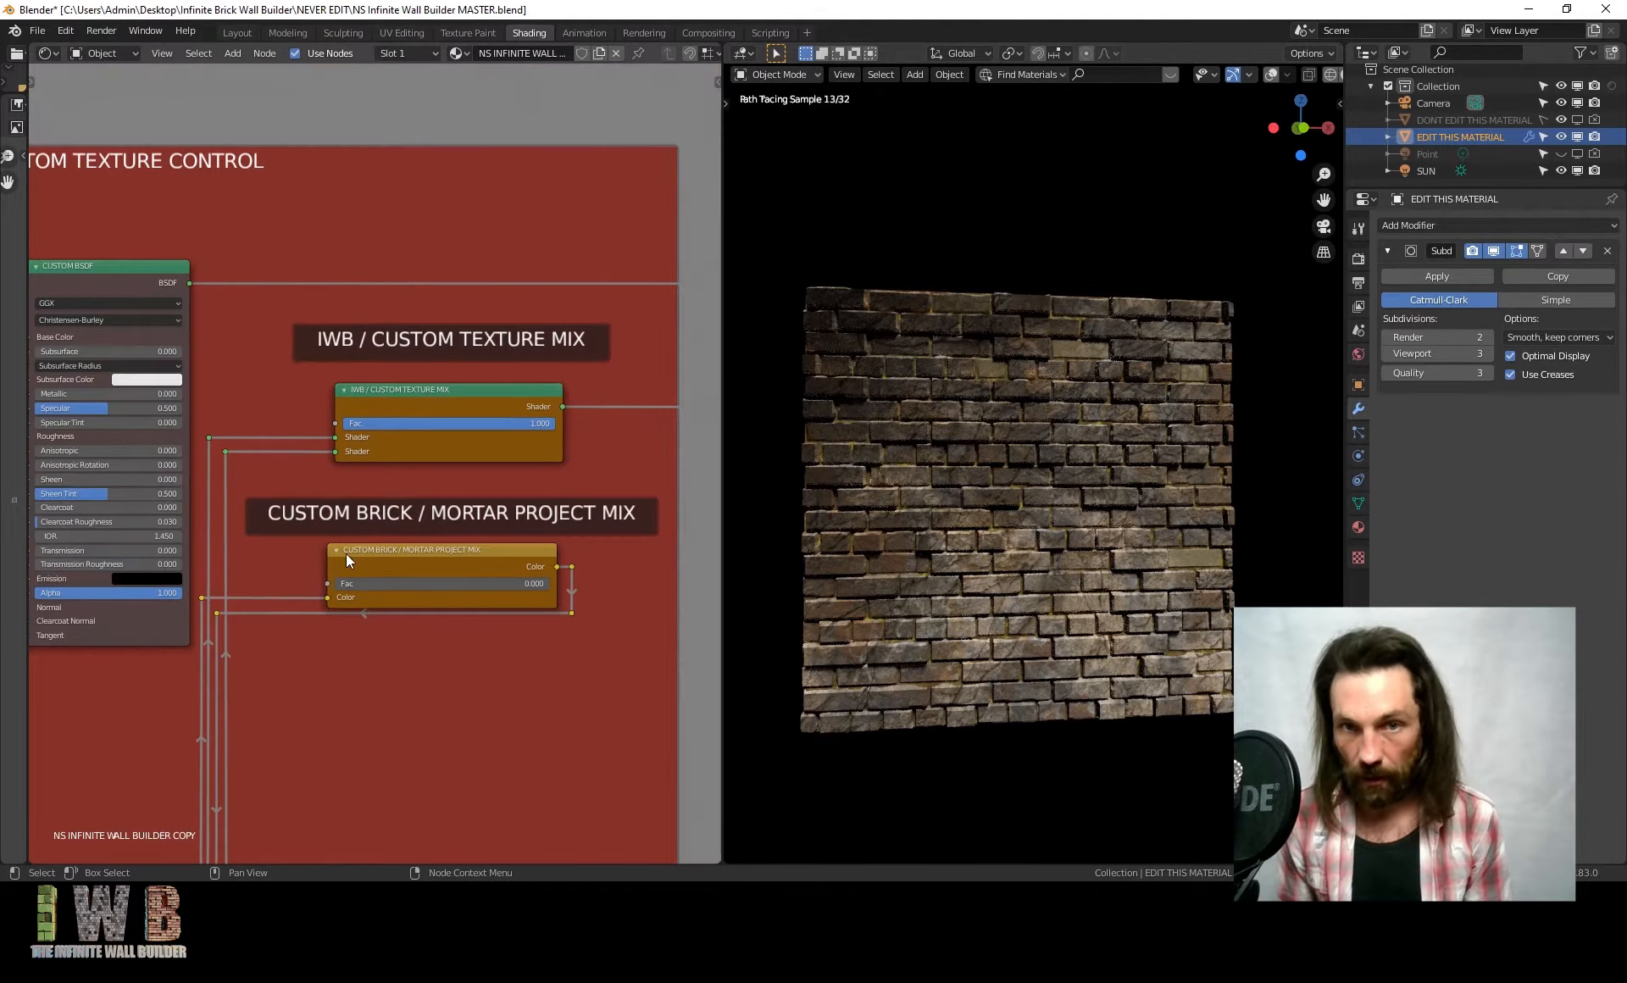
middle_click_drag(279, 594, 552, 581)
scroll(365, 542, "down", 1)
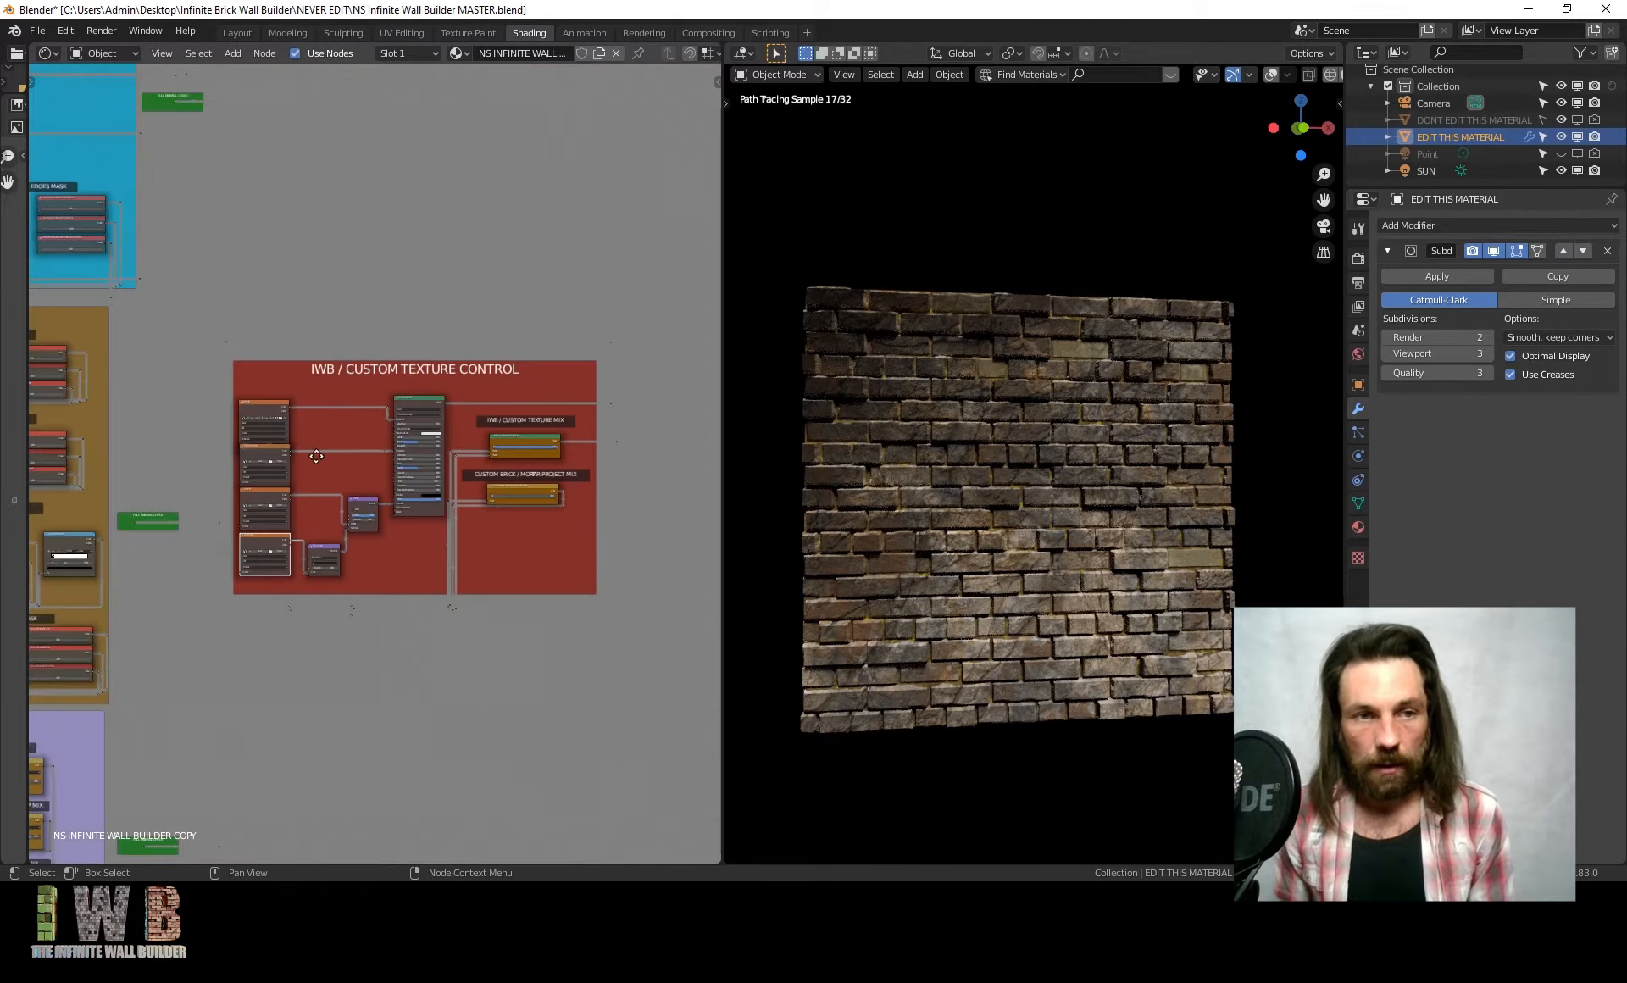
middle_click_drag(38, 181, 377, 355)
middle_click_drag(197, 180, 389, 624)
scroll(379, 457, "up", 20)
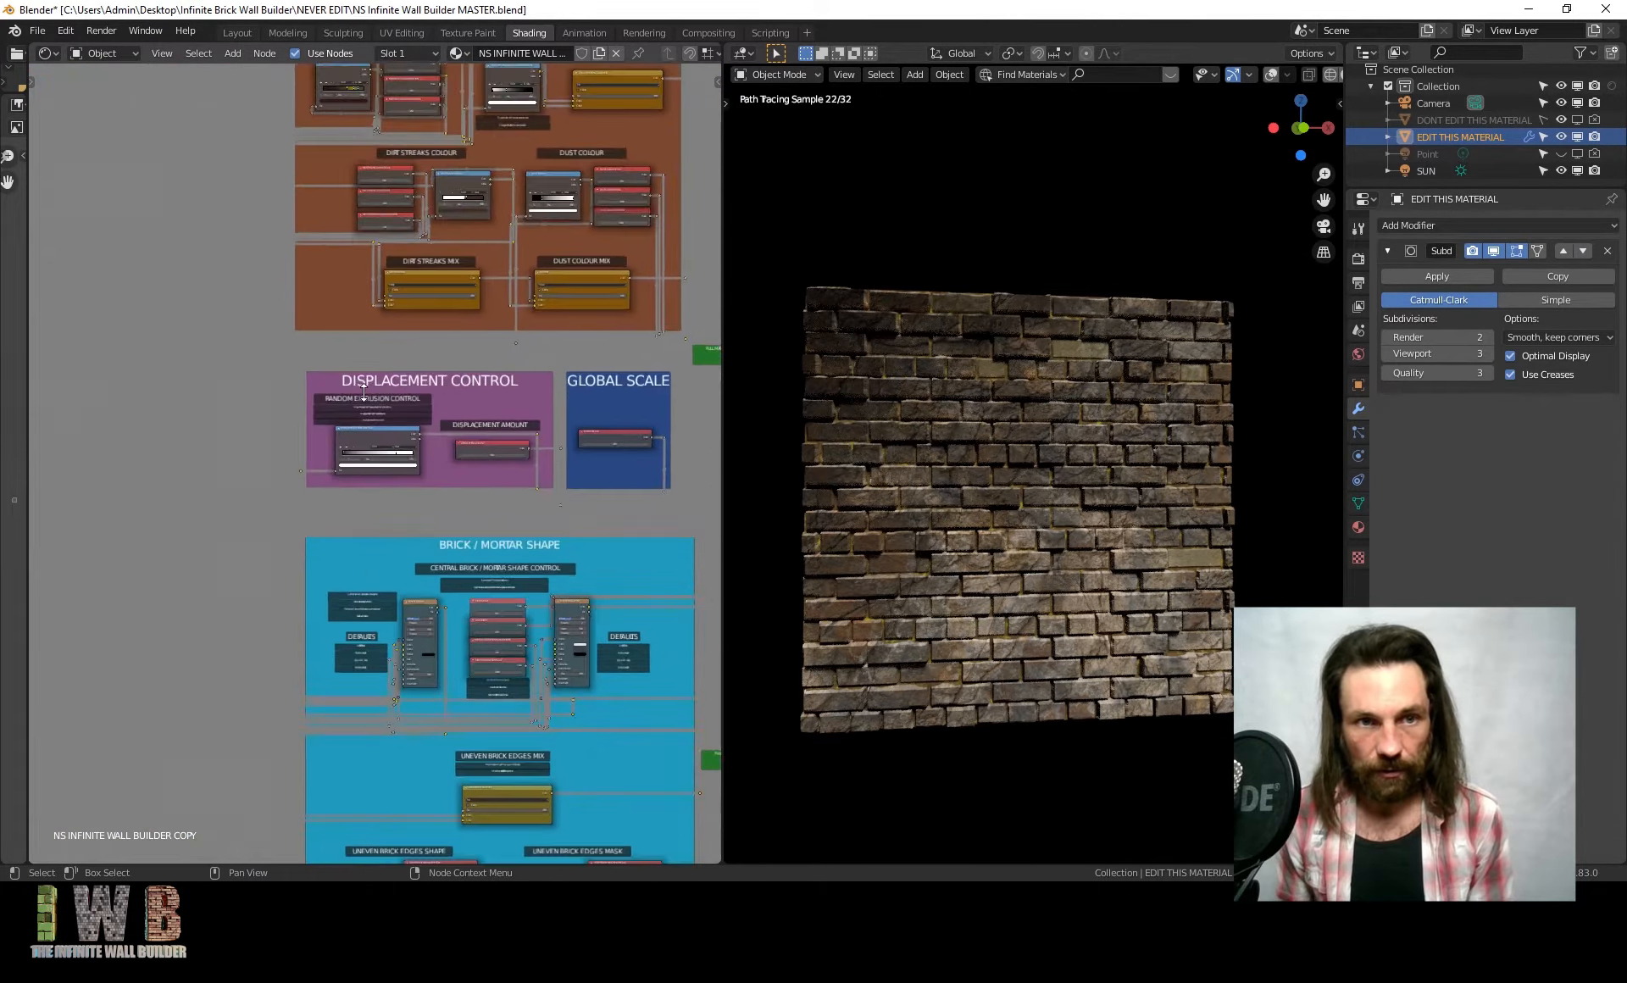
left_click(229, 418)
left_click_drag(231, 417, 327, 417)
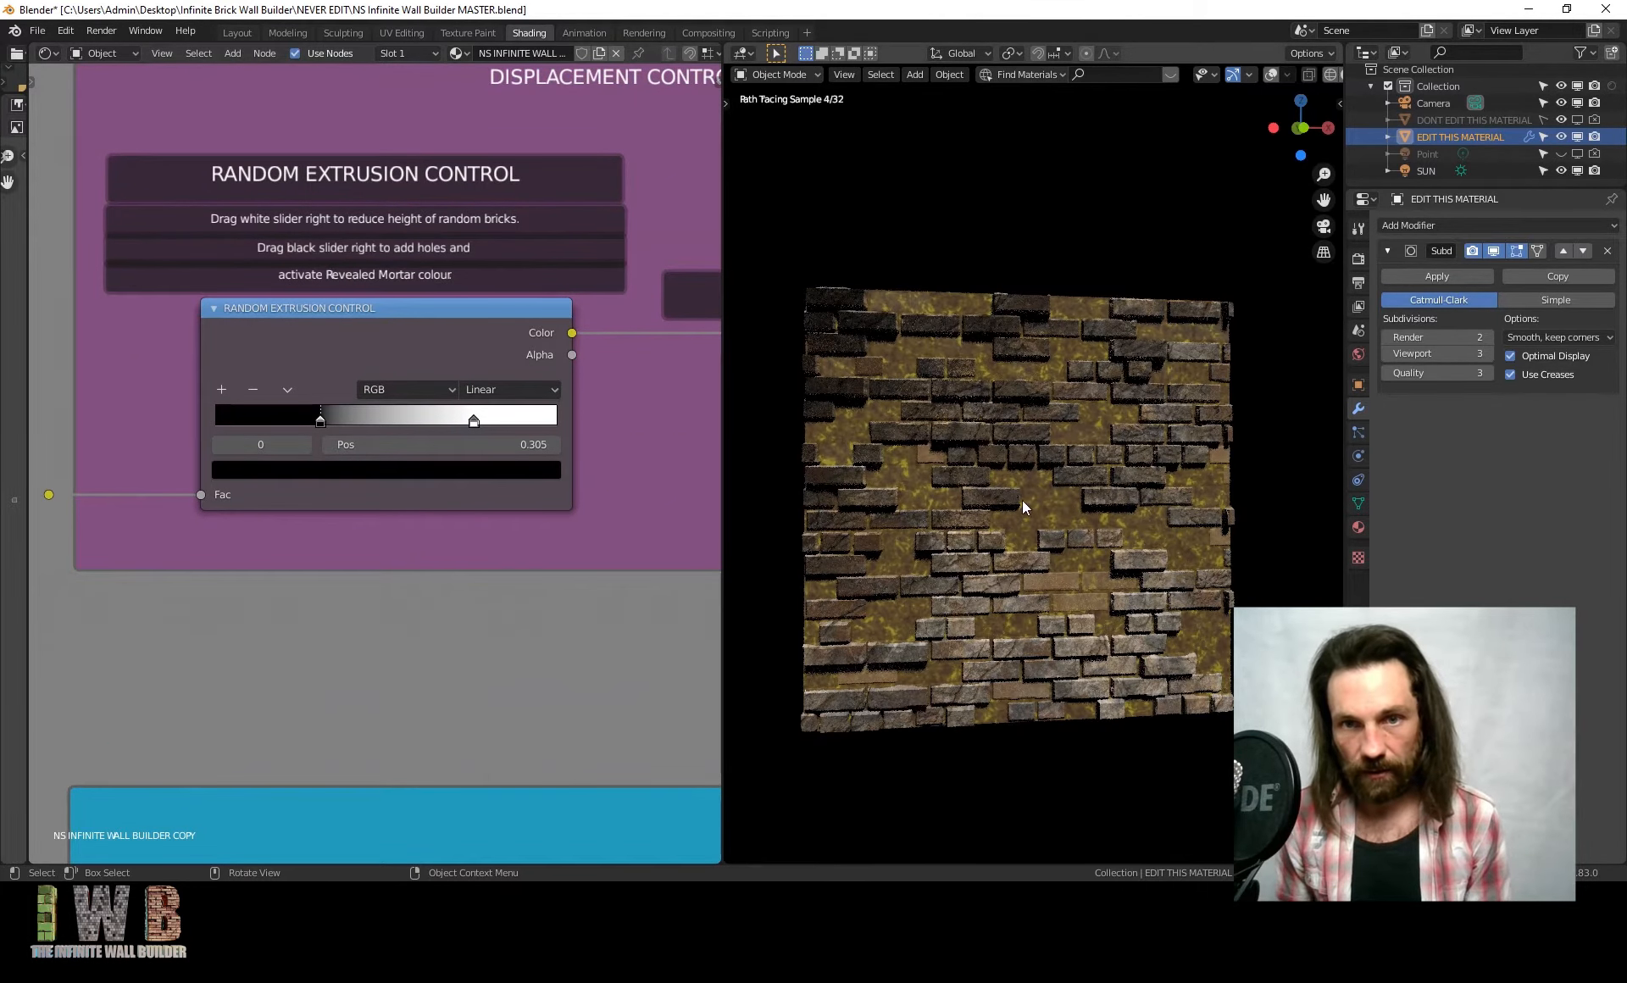
Set the Fac of the Custom Brick / Mortar Project Mix node to 1.000
scroll(440, 419, "down", 6)
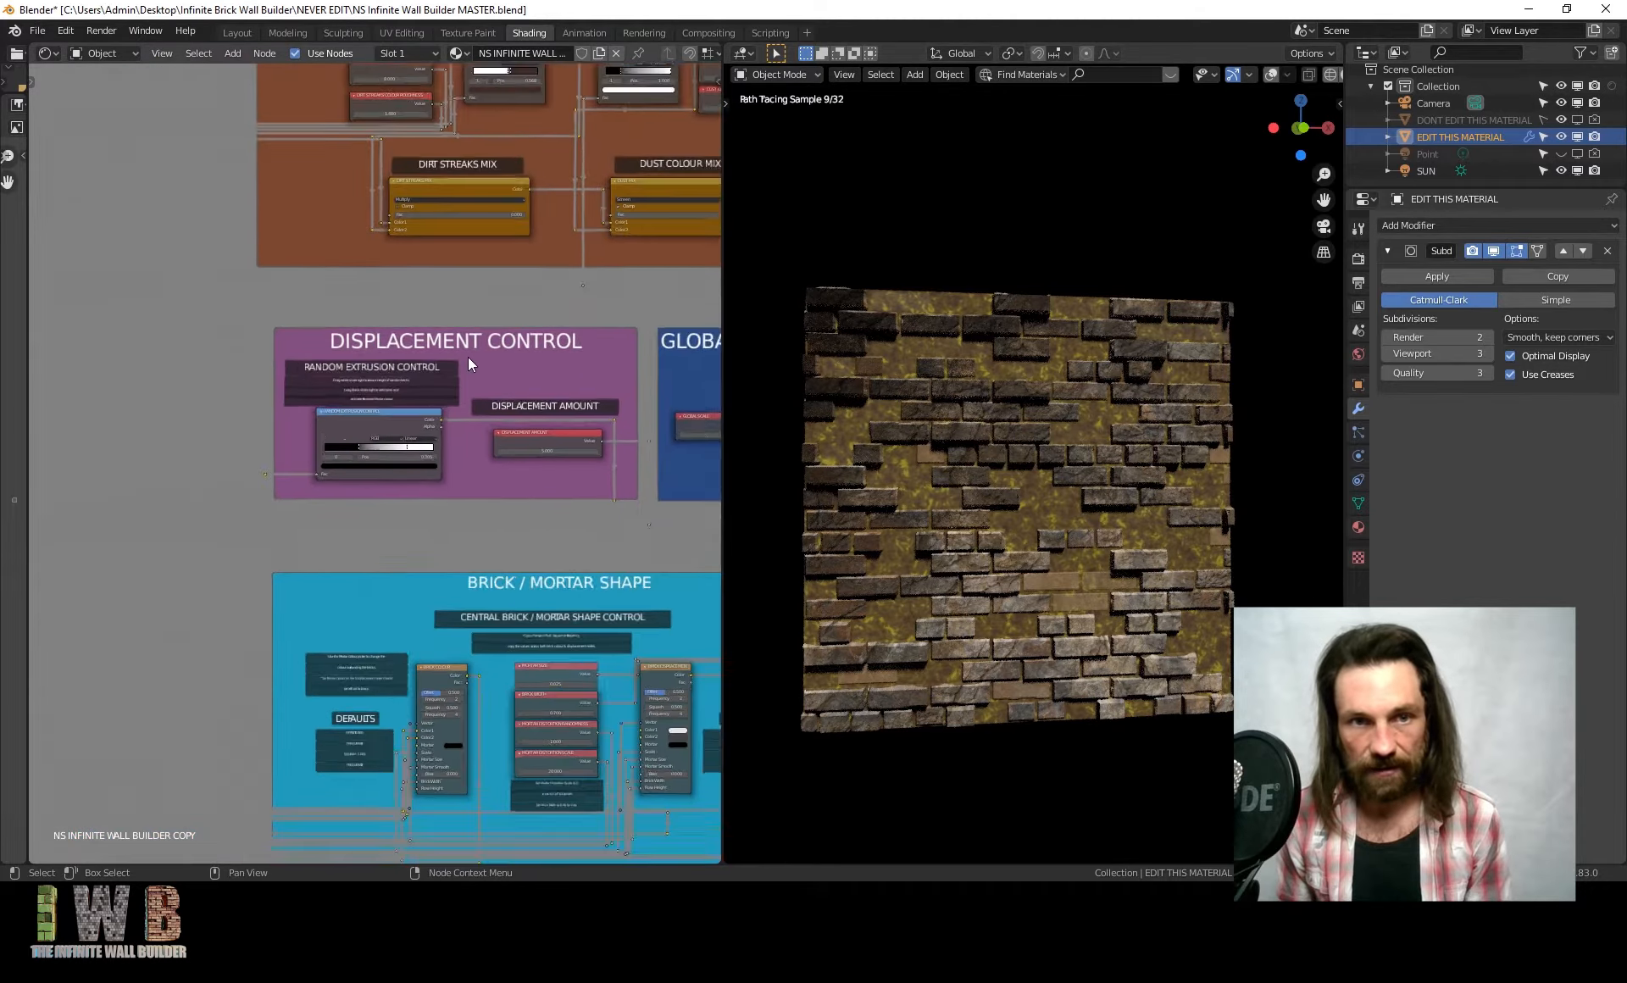
scroll(468, 358, "down", 4)
middle_click_drag(467, 357, 294, 91)
middle_click_drag(600, 551, 426, 315)
middle_click_drag(544, 551, 408, 309)
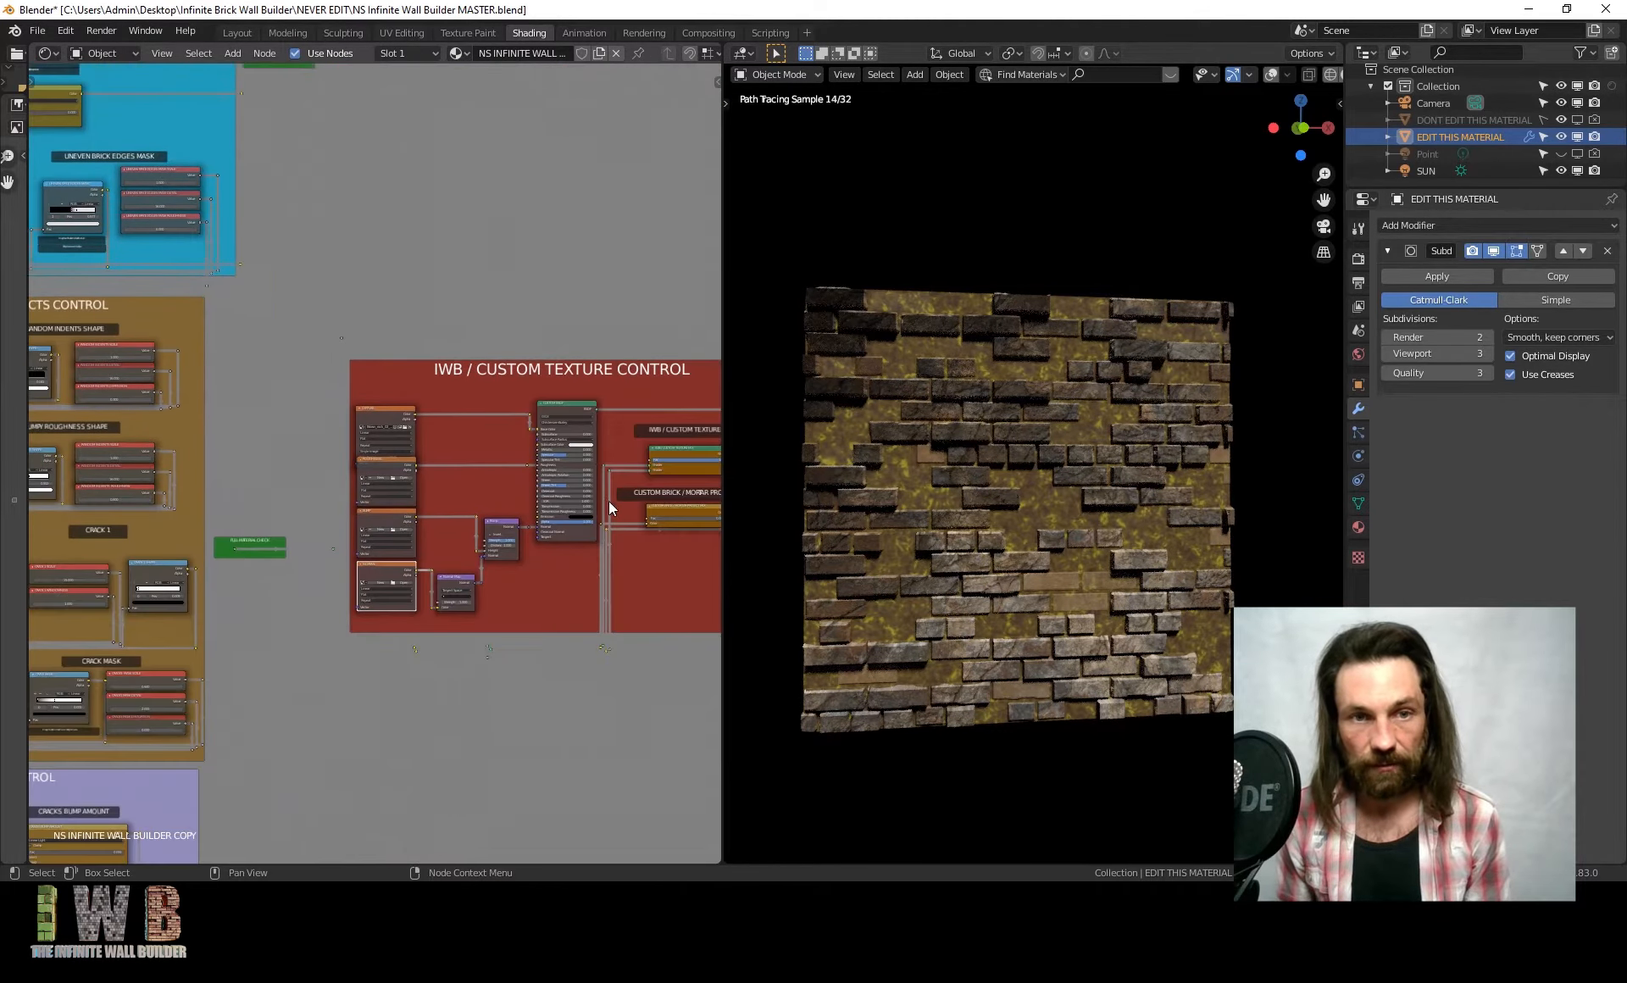
middle_click_drag(610, 508, 399, 408)
scroll(434, 414, "up", 6)
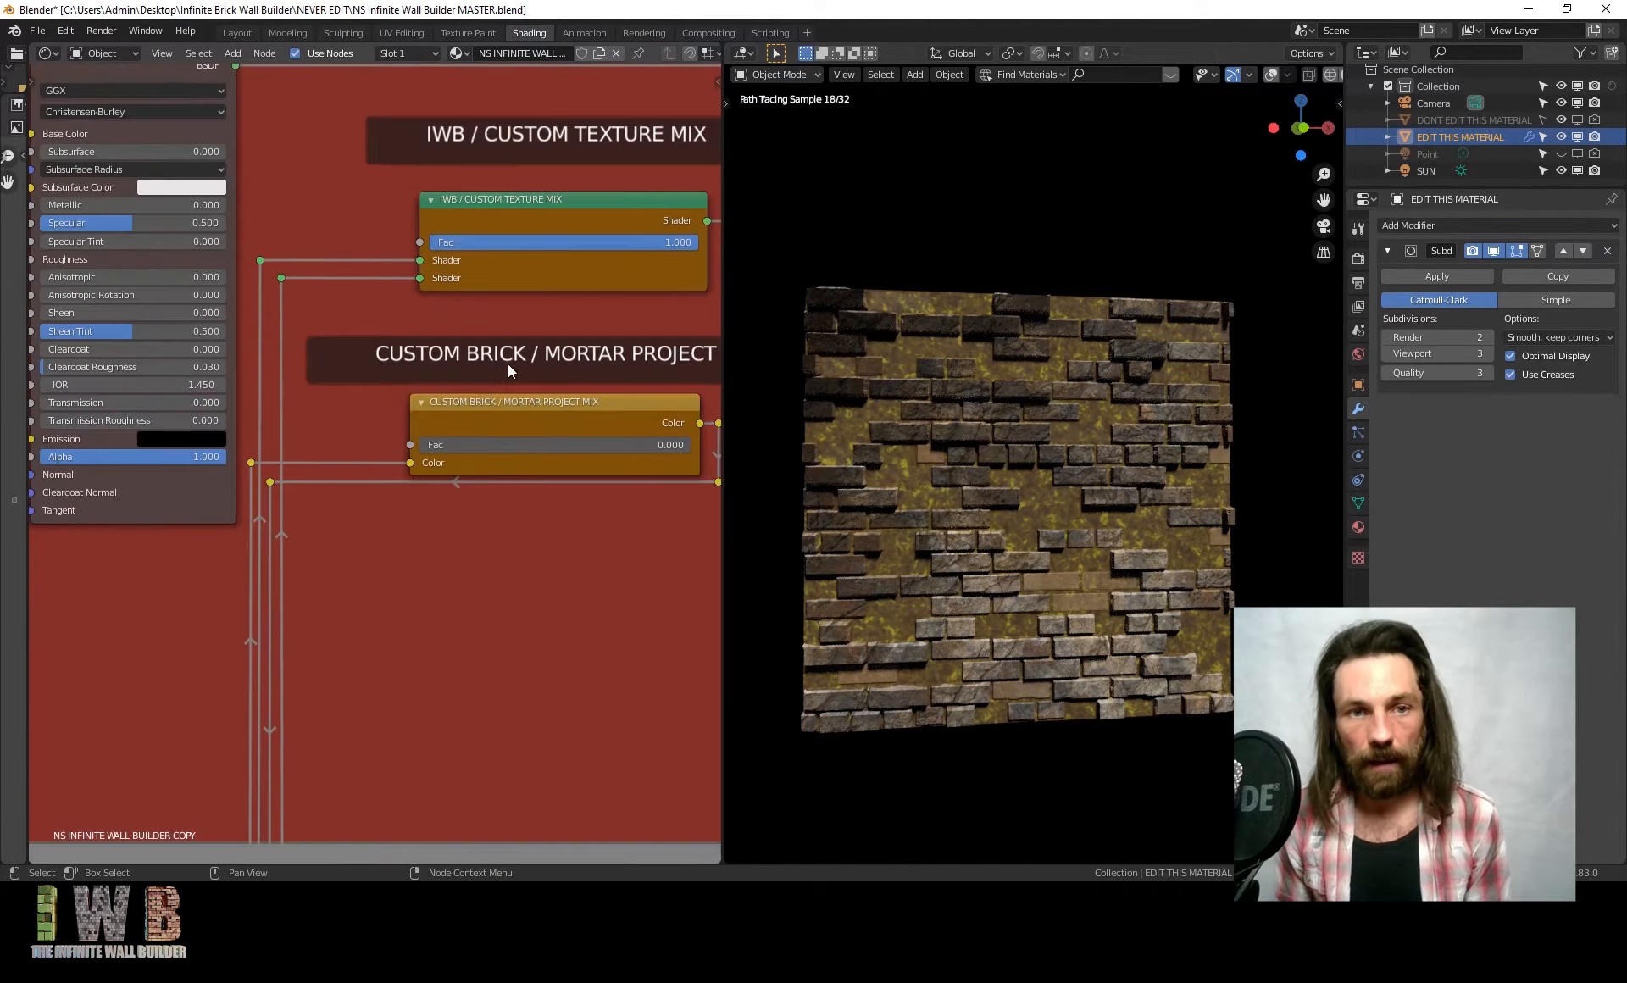
middle_click_drag(509, 370, 307, 460)
left_click_drag(278, 500, 516, 505)
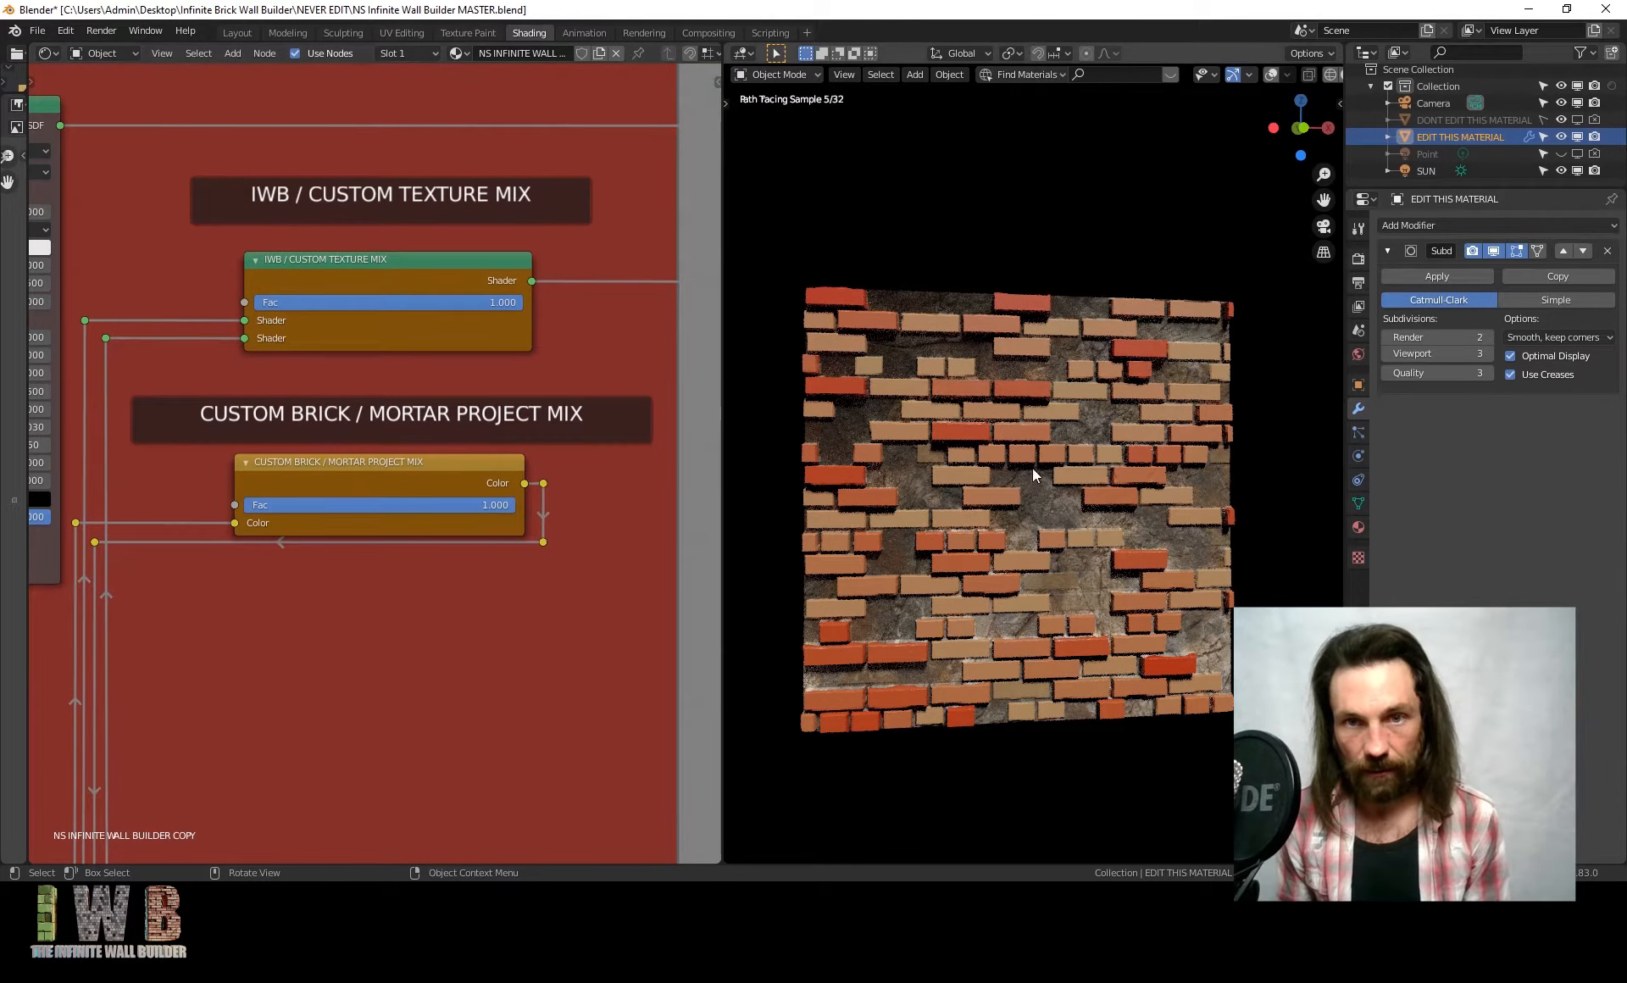
Set the Custom Brick / Mortar Project Mix Fac to 0.500, and finally to 0.000
left_click(490, 505)
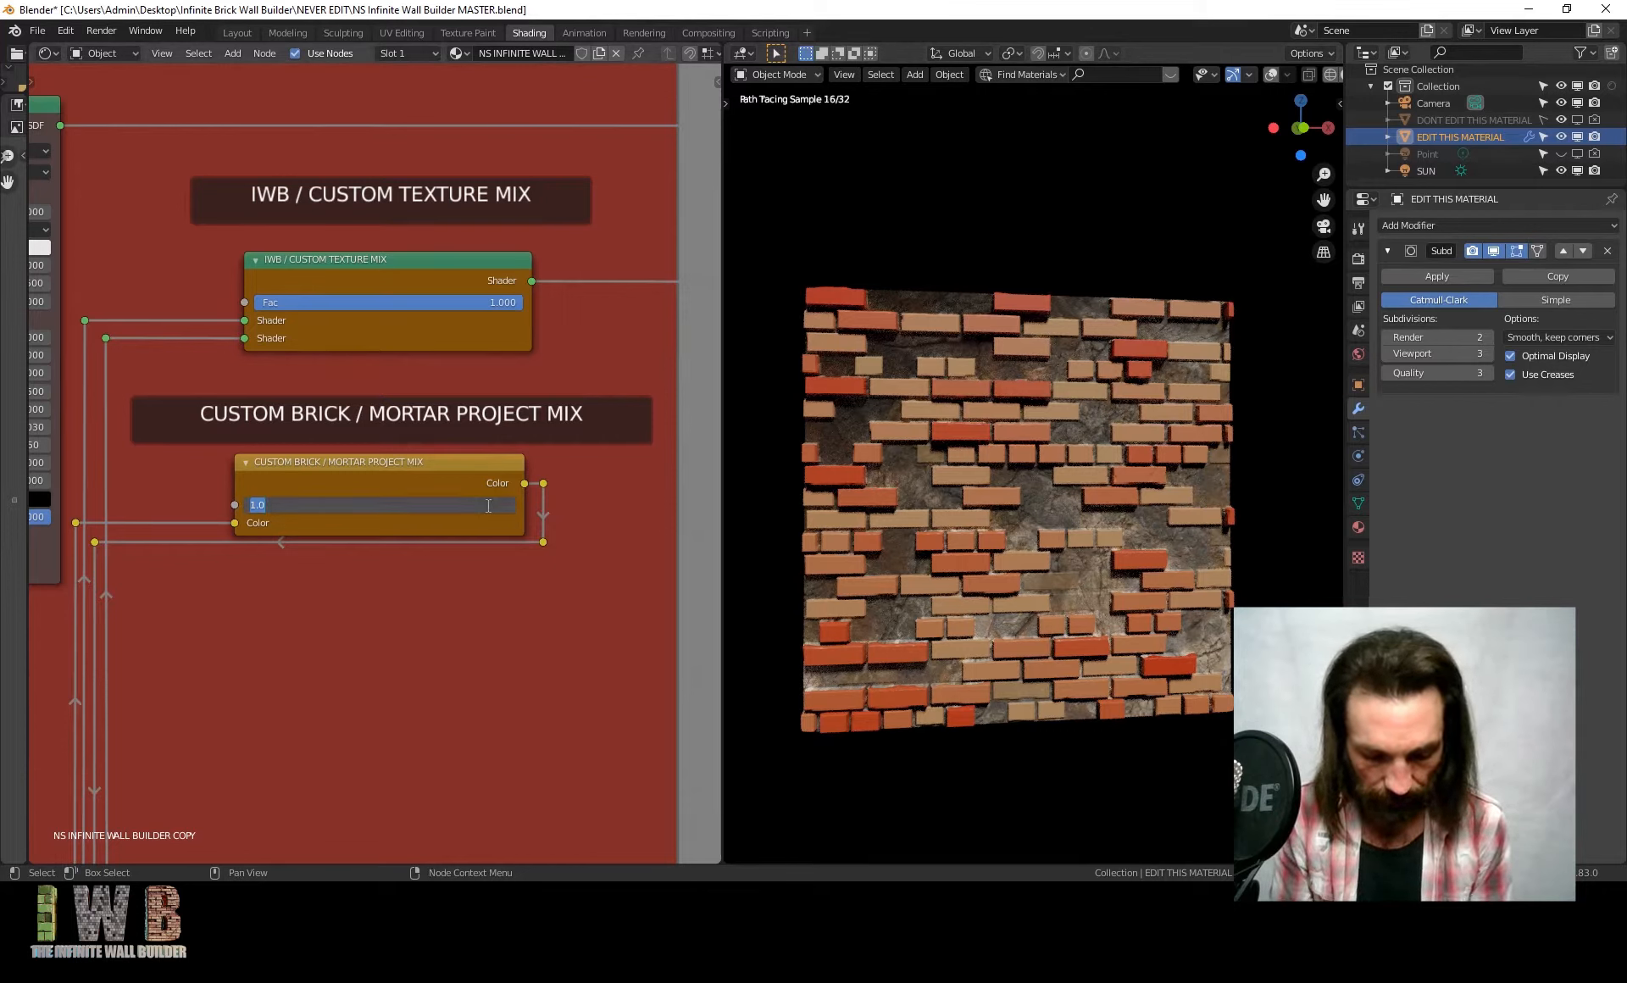
type(".5")
key("Return")
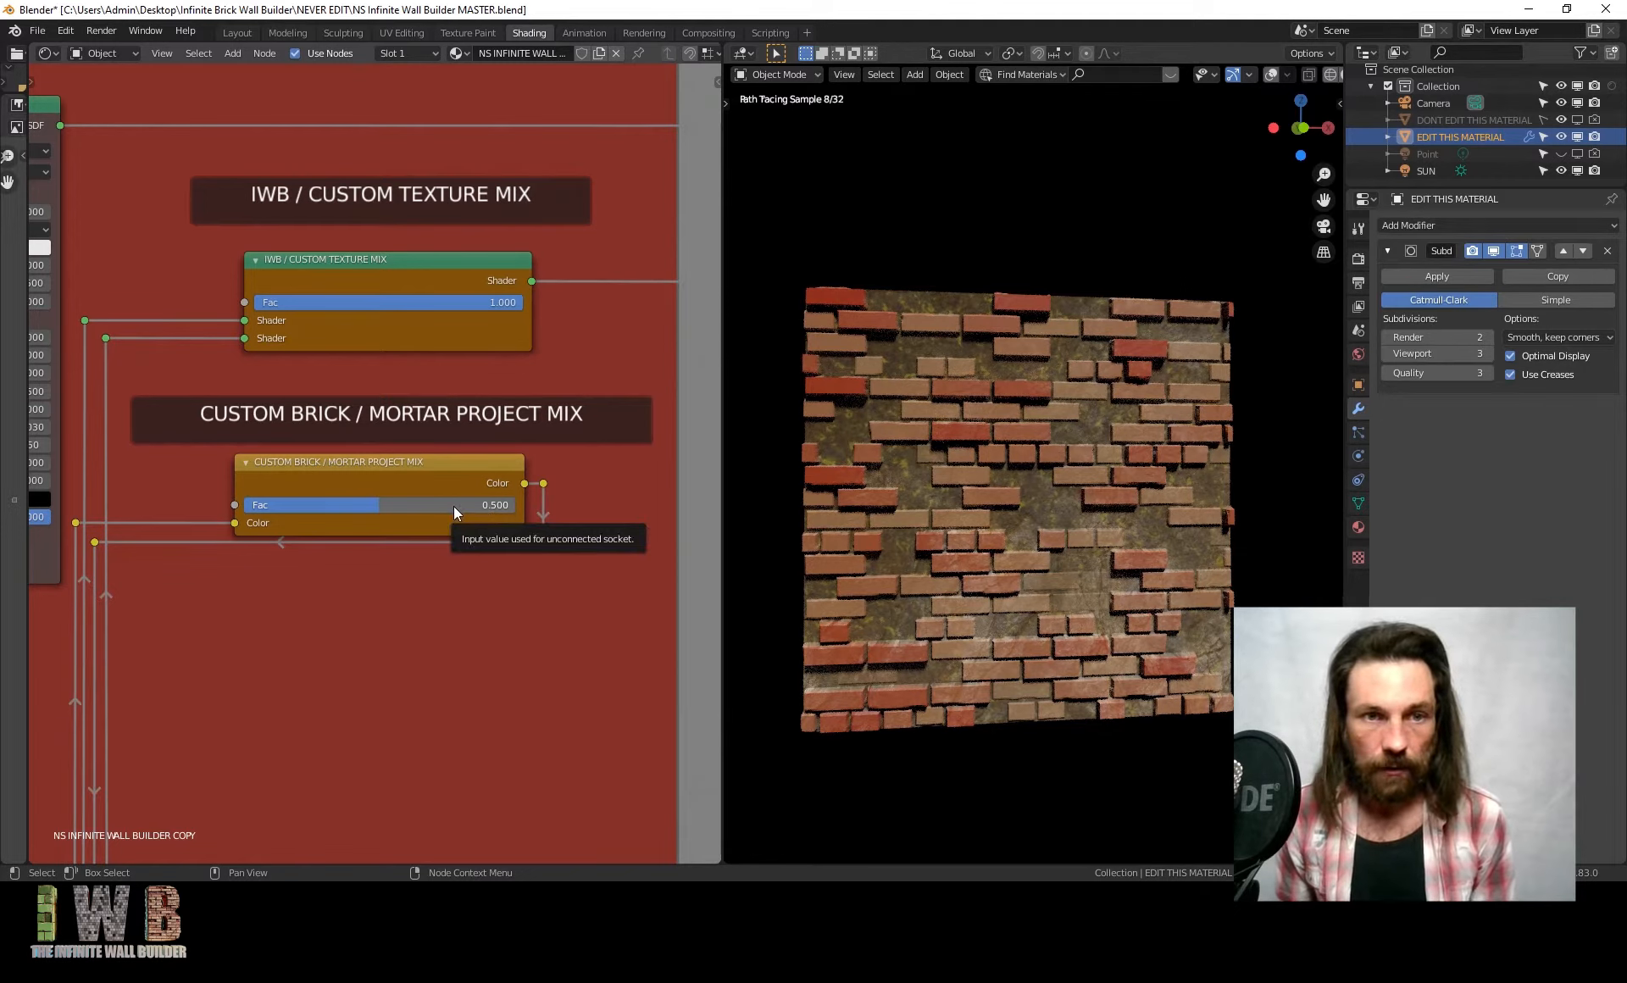
left_click_drag(454, 506, 313, 506)
Examine the Diffuse, Roughness, Bump and Normal image nodes and how they connect in the IWB / Custom Texture Control frame
scroll(307, 450, "down", 9)
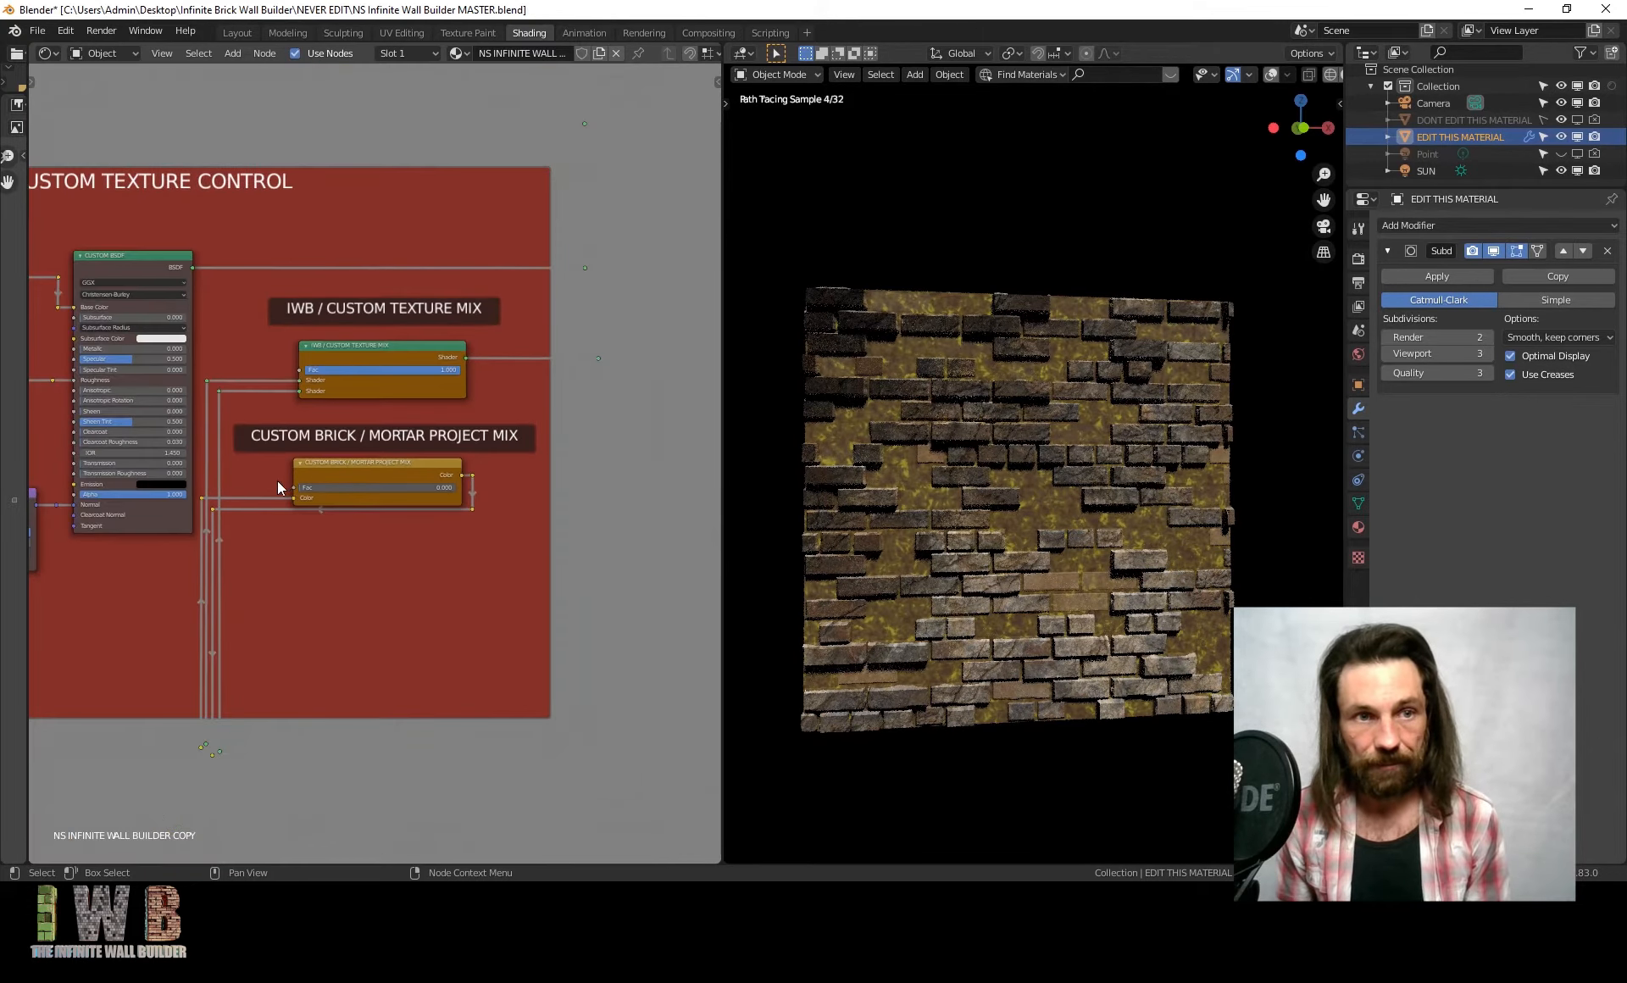
middle_click_drag(300, 482, 630, 506)
middle_click_drag(280, 362, 413, 302)
scroll(299, 349, "up", 6)
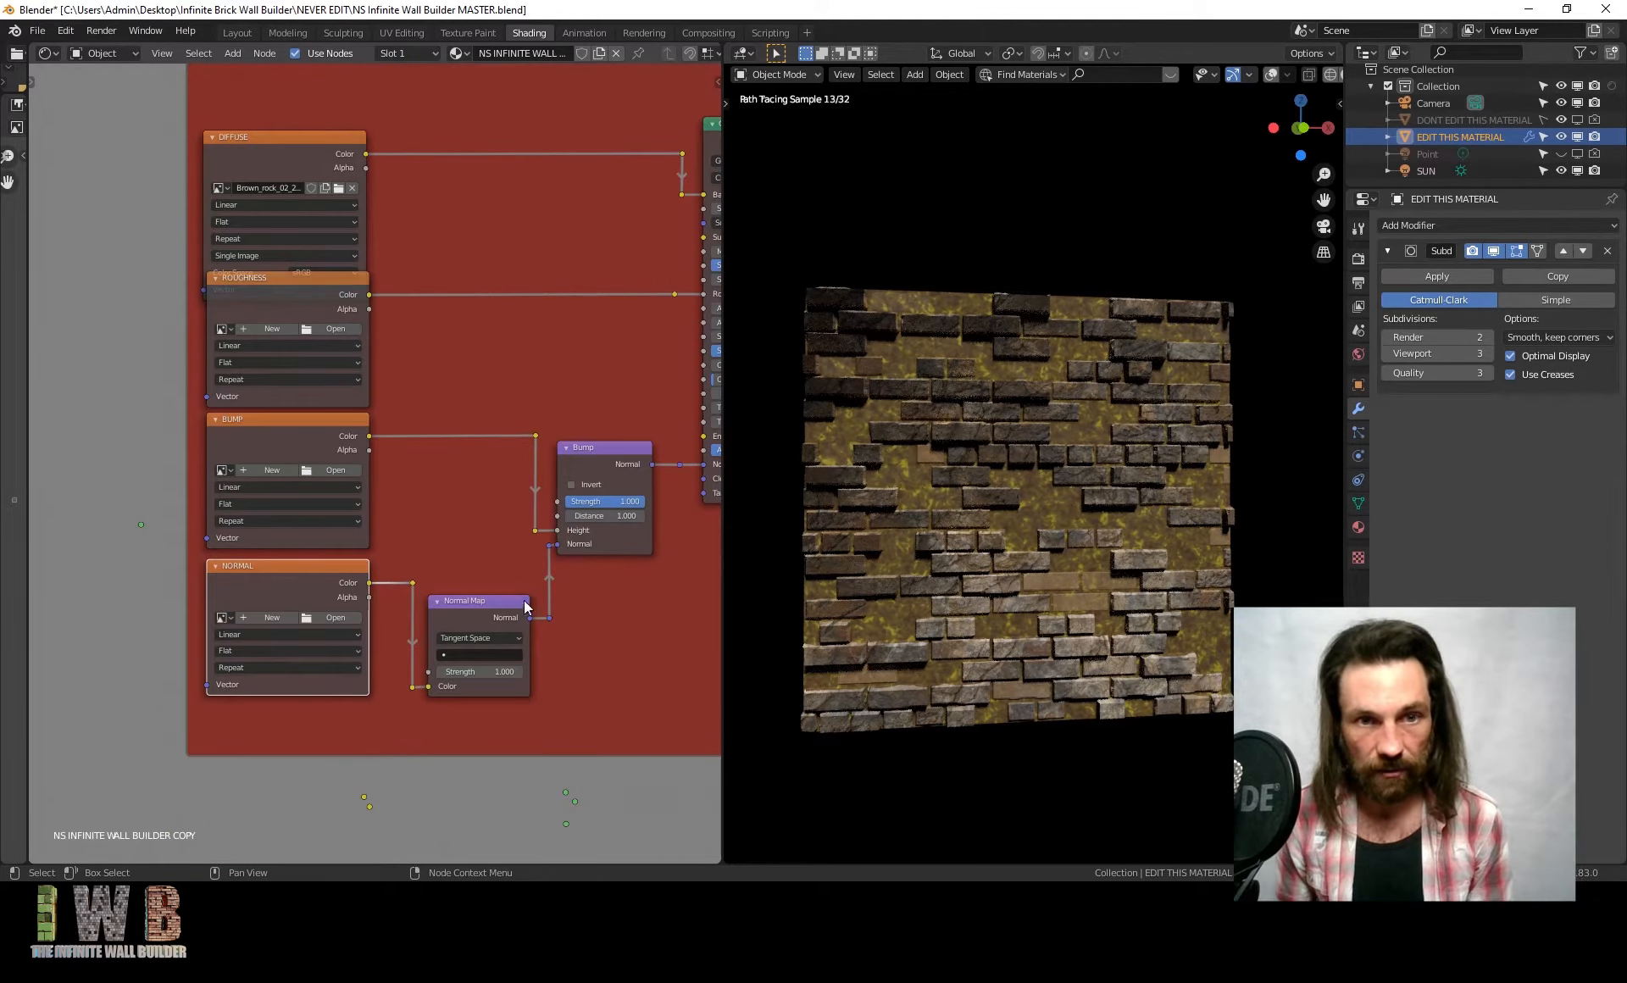
left_click(411, 685)
key("g")
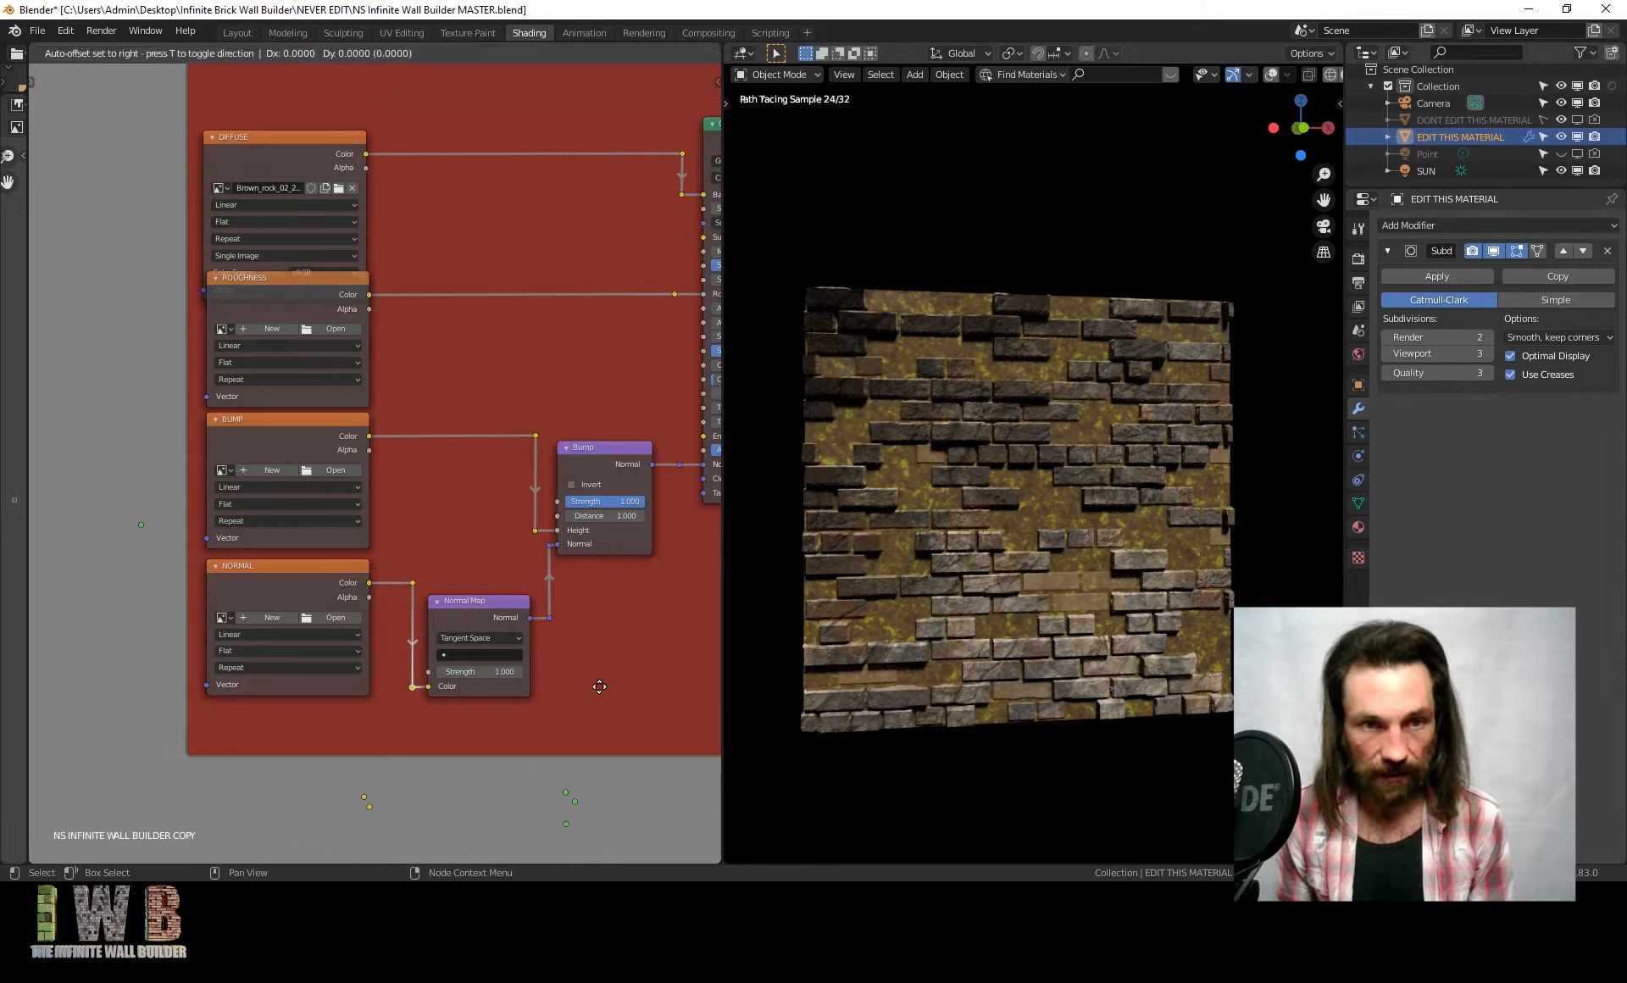
left_click(598, 671)
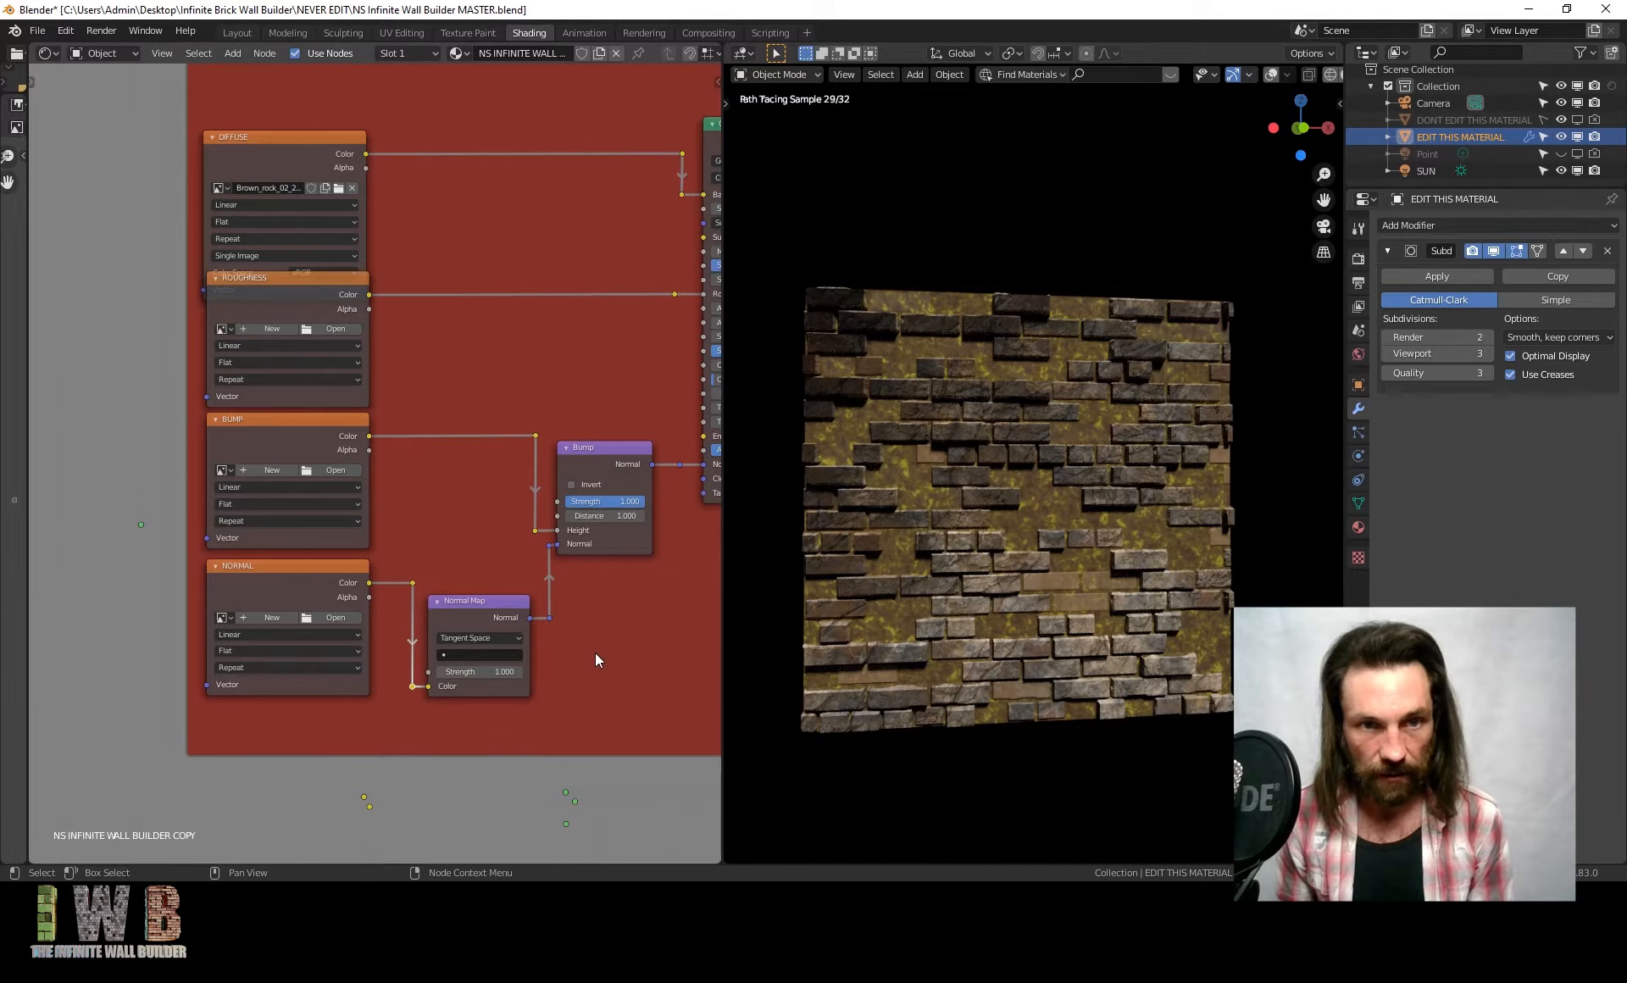
scroll(596, 653, "down", 5)
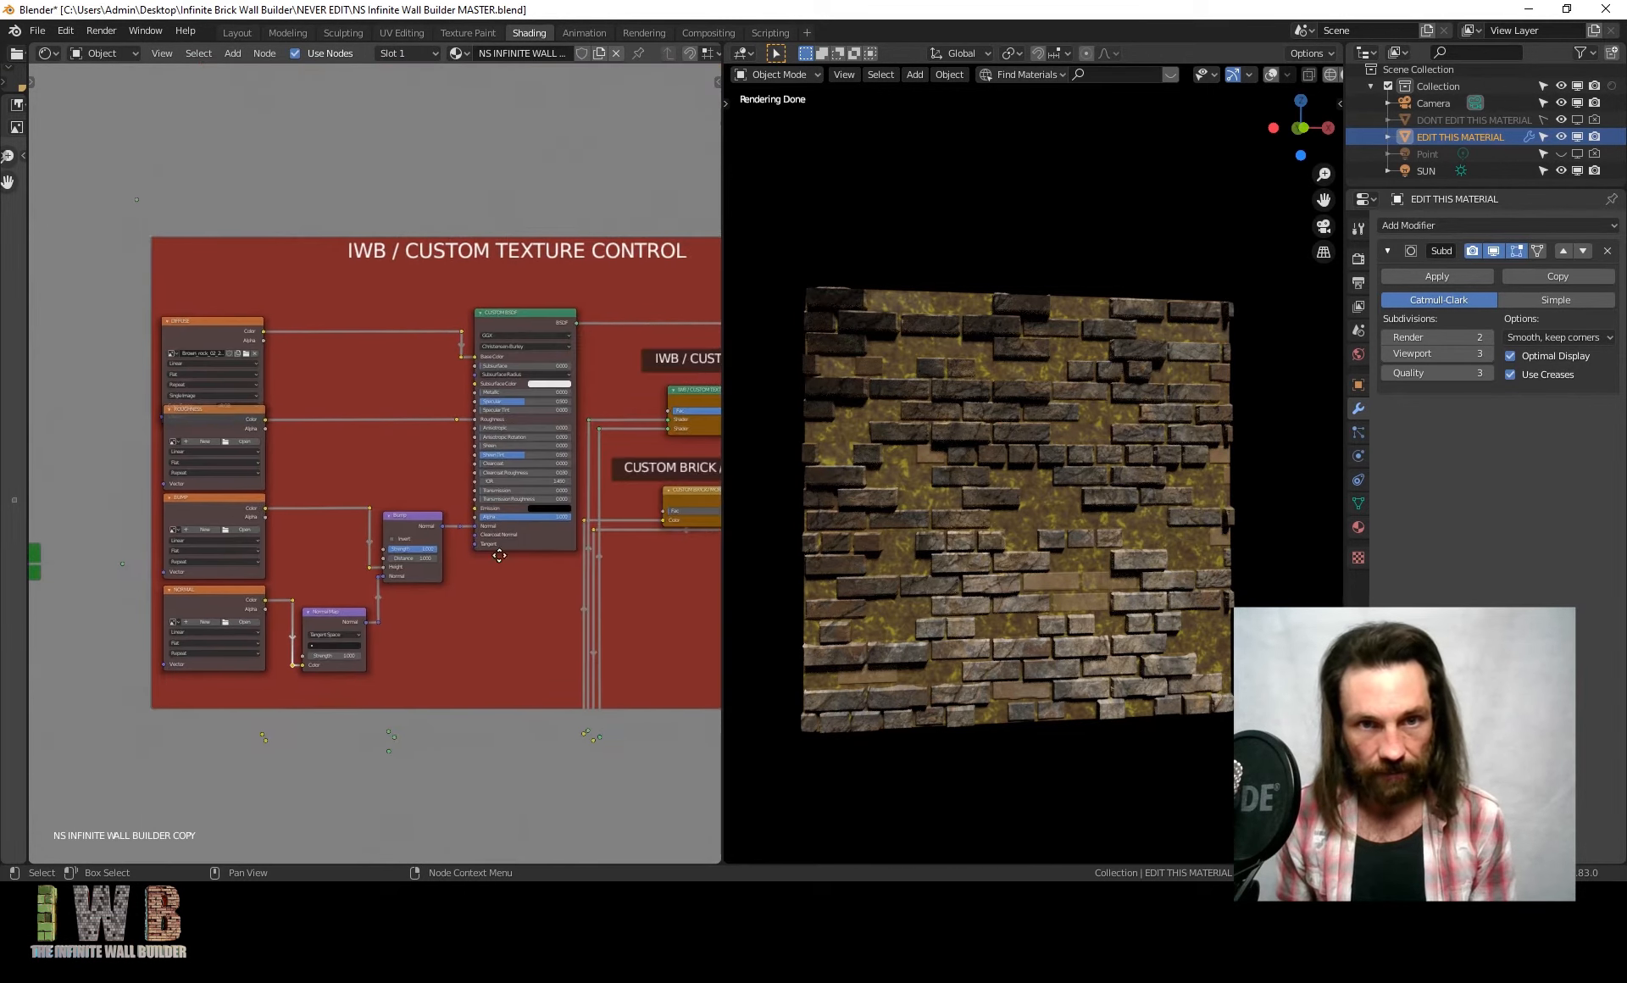
Examine the Custom BSDF node's settings and its incoming links in the IWB / Custom Texture Control frame
left_click(454, 409)
scroll(490, 450, "down", 1)
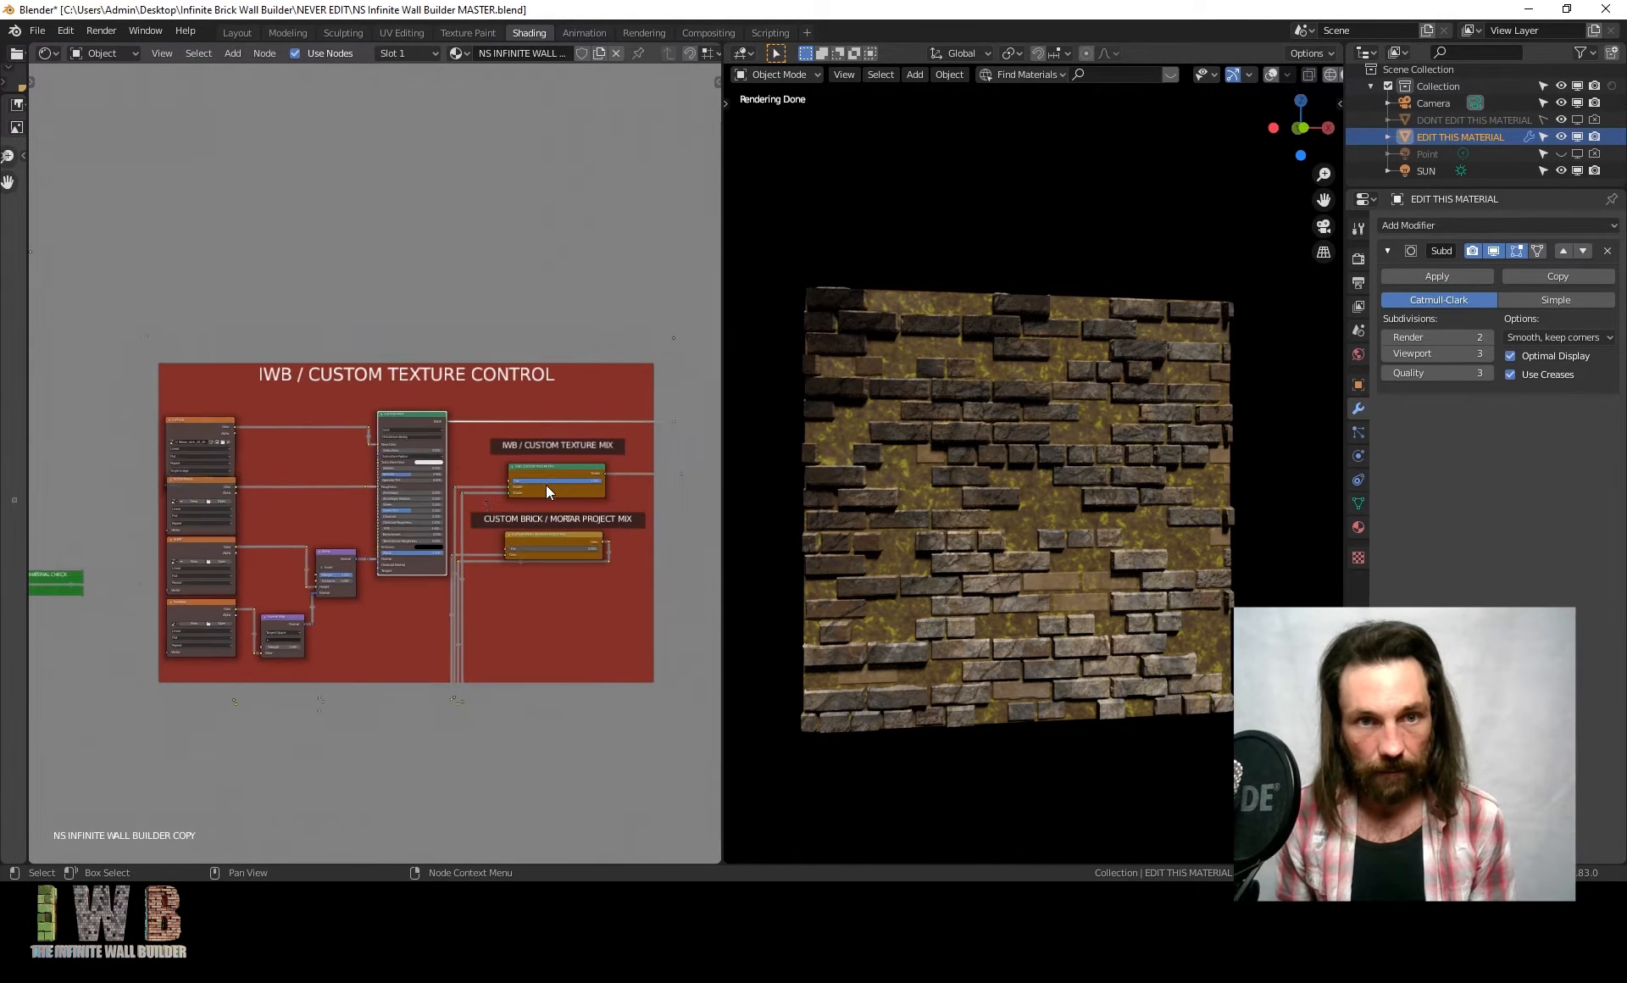
middle_click_drag(545, 485, 401, 473)
scroll(444, 505, "up", 5)
mouse_move(383, 530)
left_mouse_down()
mouse_move(543, 529)
mouse_move(373, 529)
left_mouse_up()
scroll(425, 602, "down", 2)
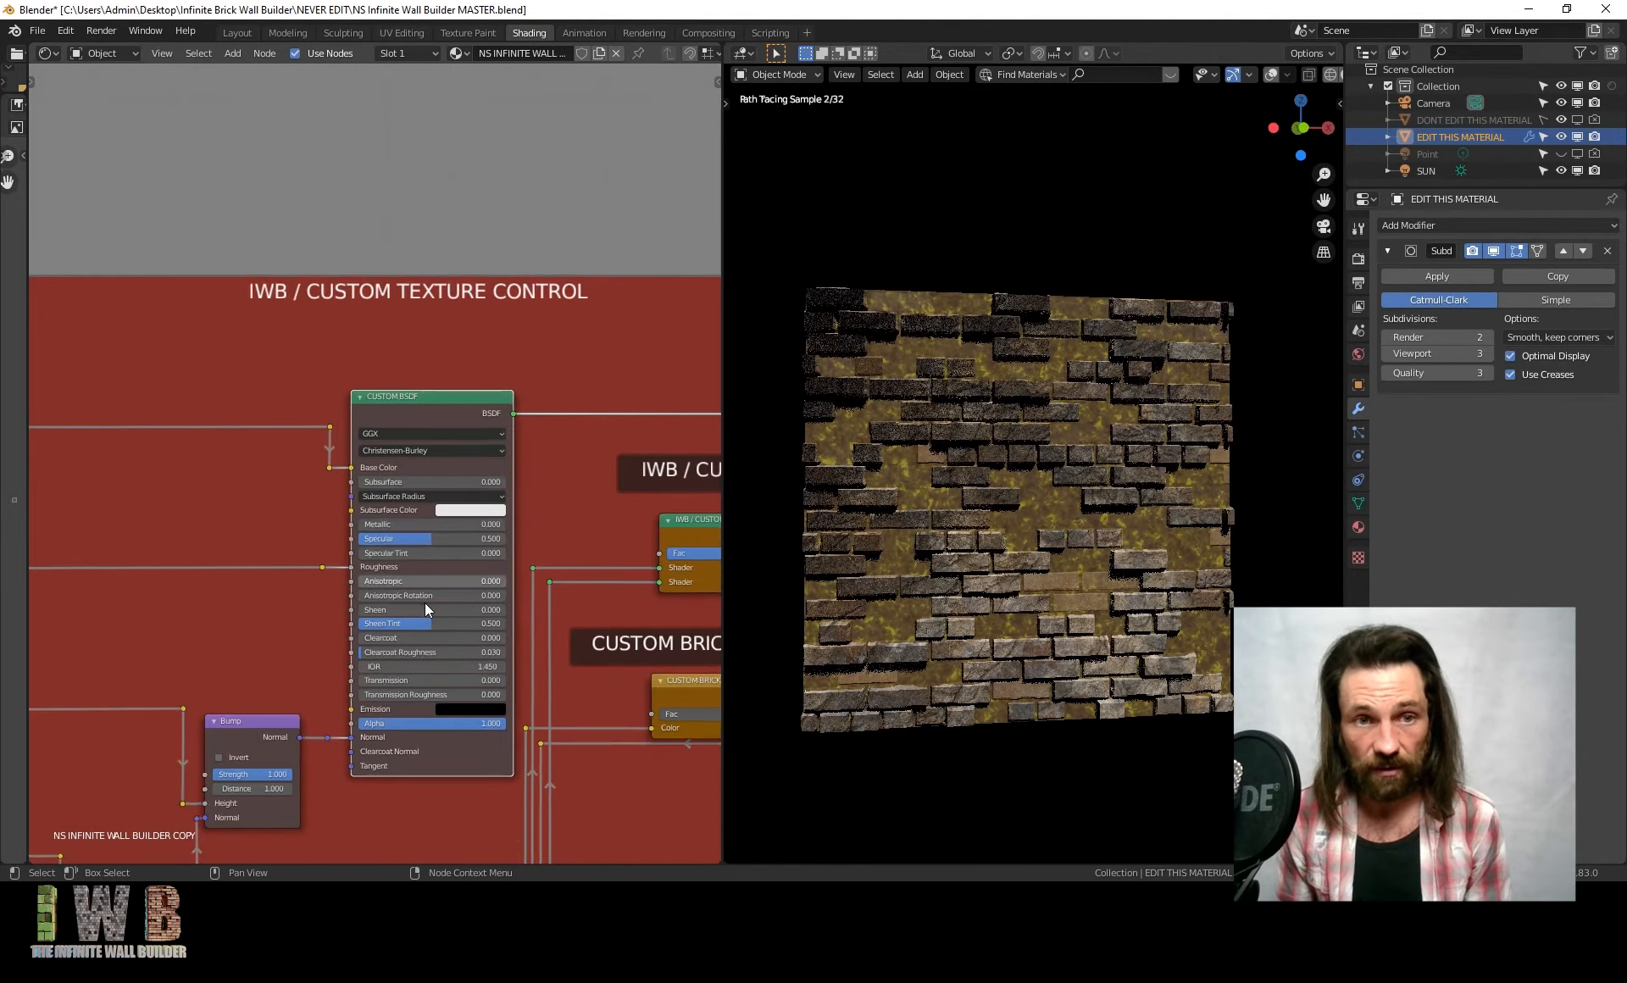
middle_click_drag(393, 511, 492, 447)
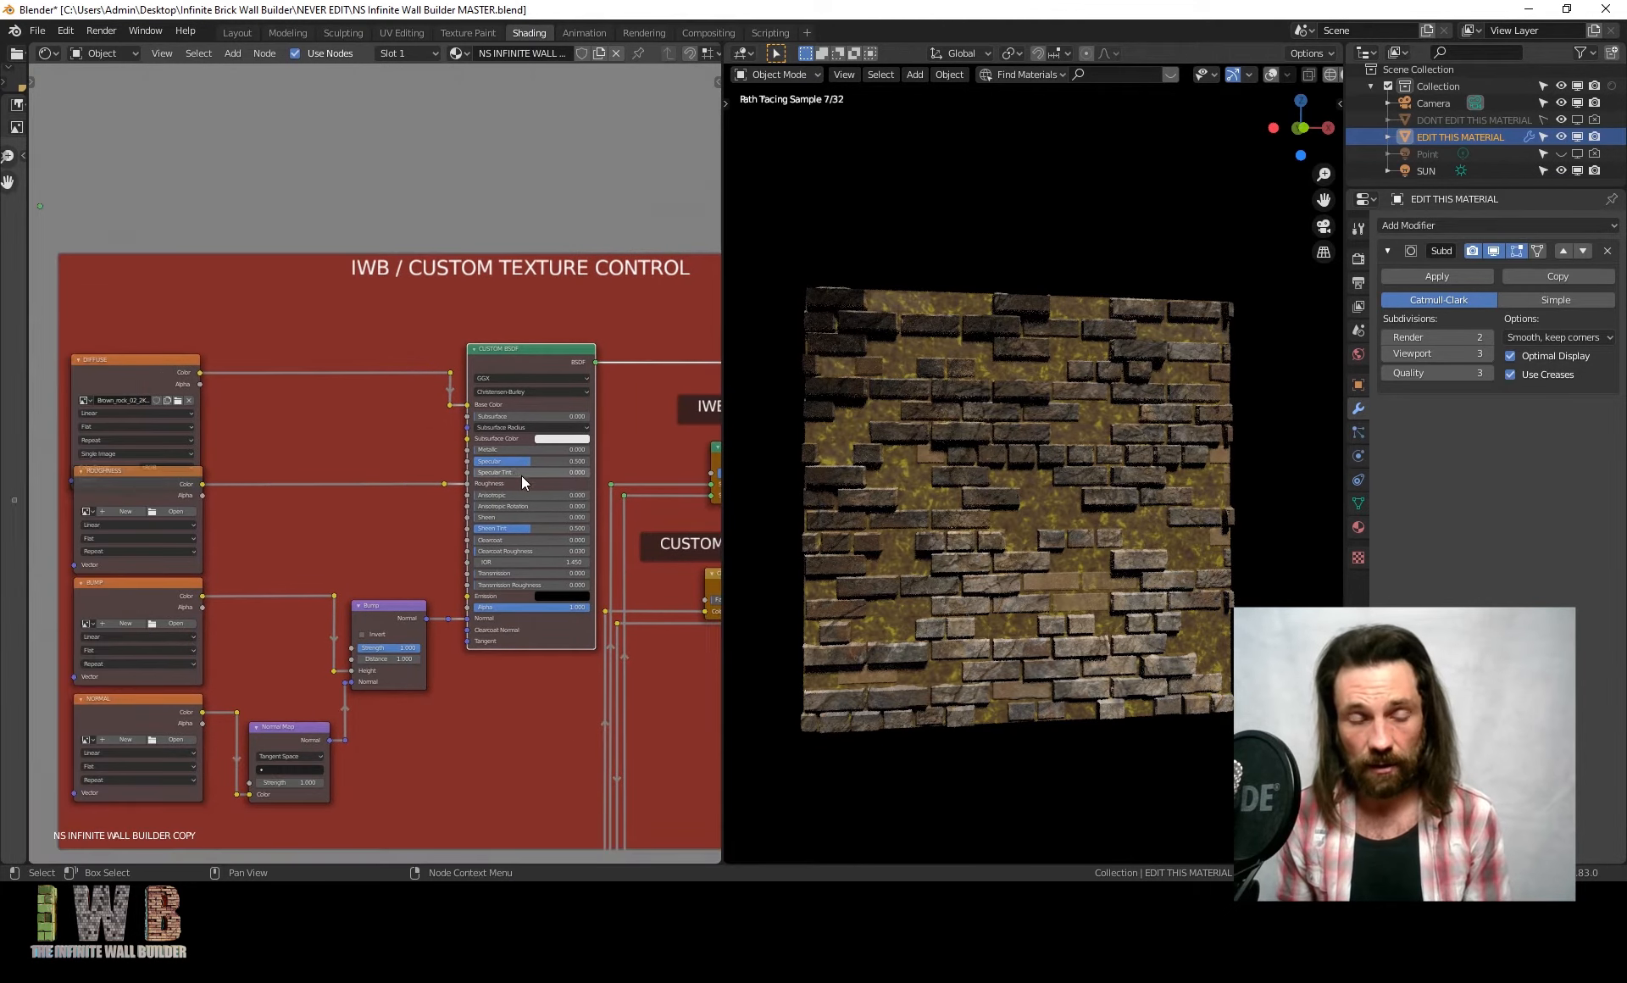
scroll(505, 481, "down", 1)
scroll(458, 584, "down", 4)
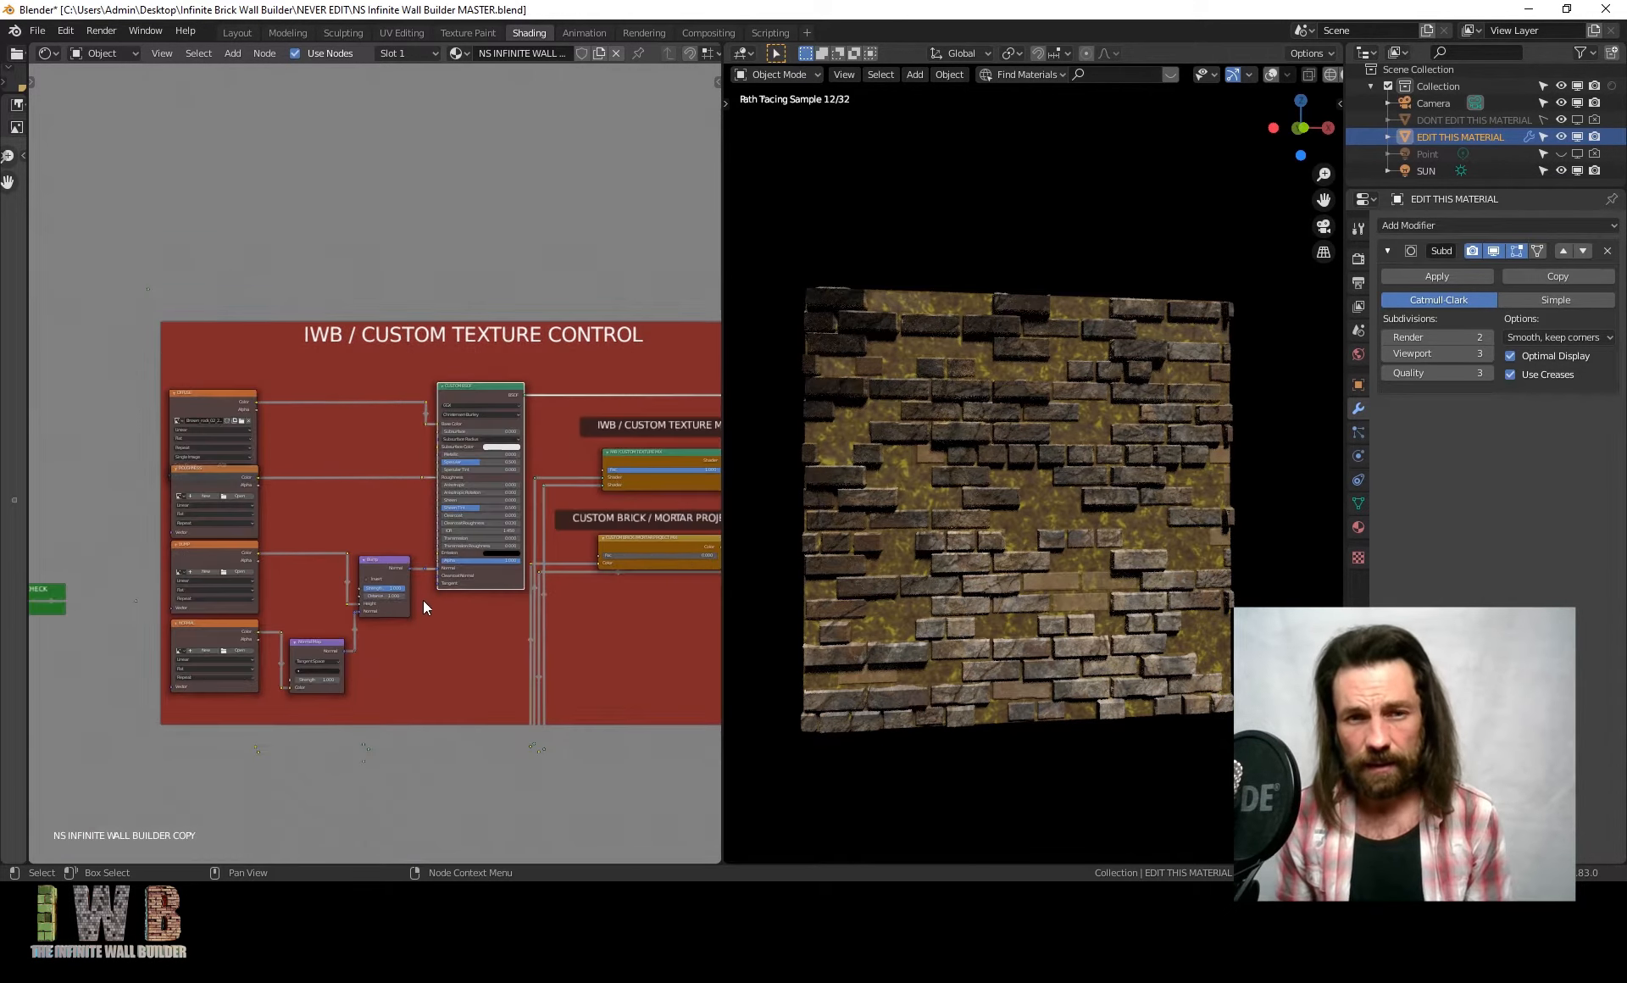
Lower the IWB / Custom Texture Mix Fac fully to bring back the built-in brick texture
scroll(350, 628, "down", 7)
middle_click_drag(359, 577, 267, 570)
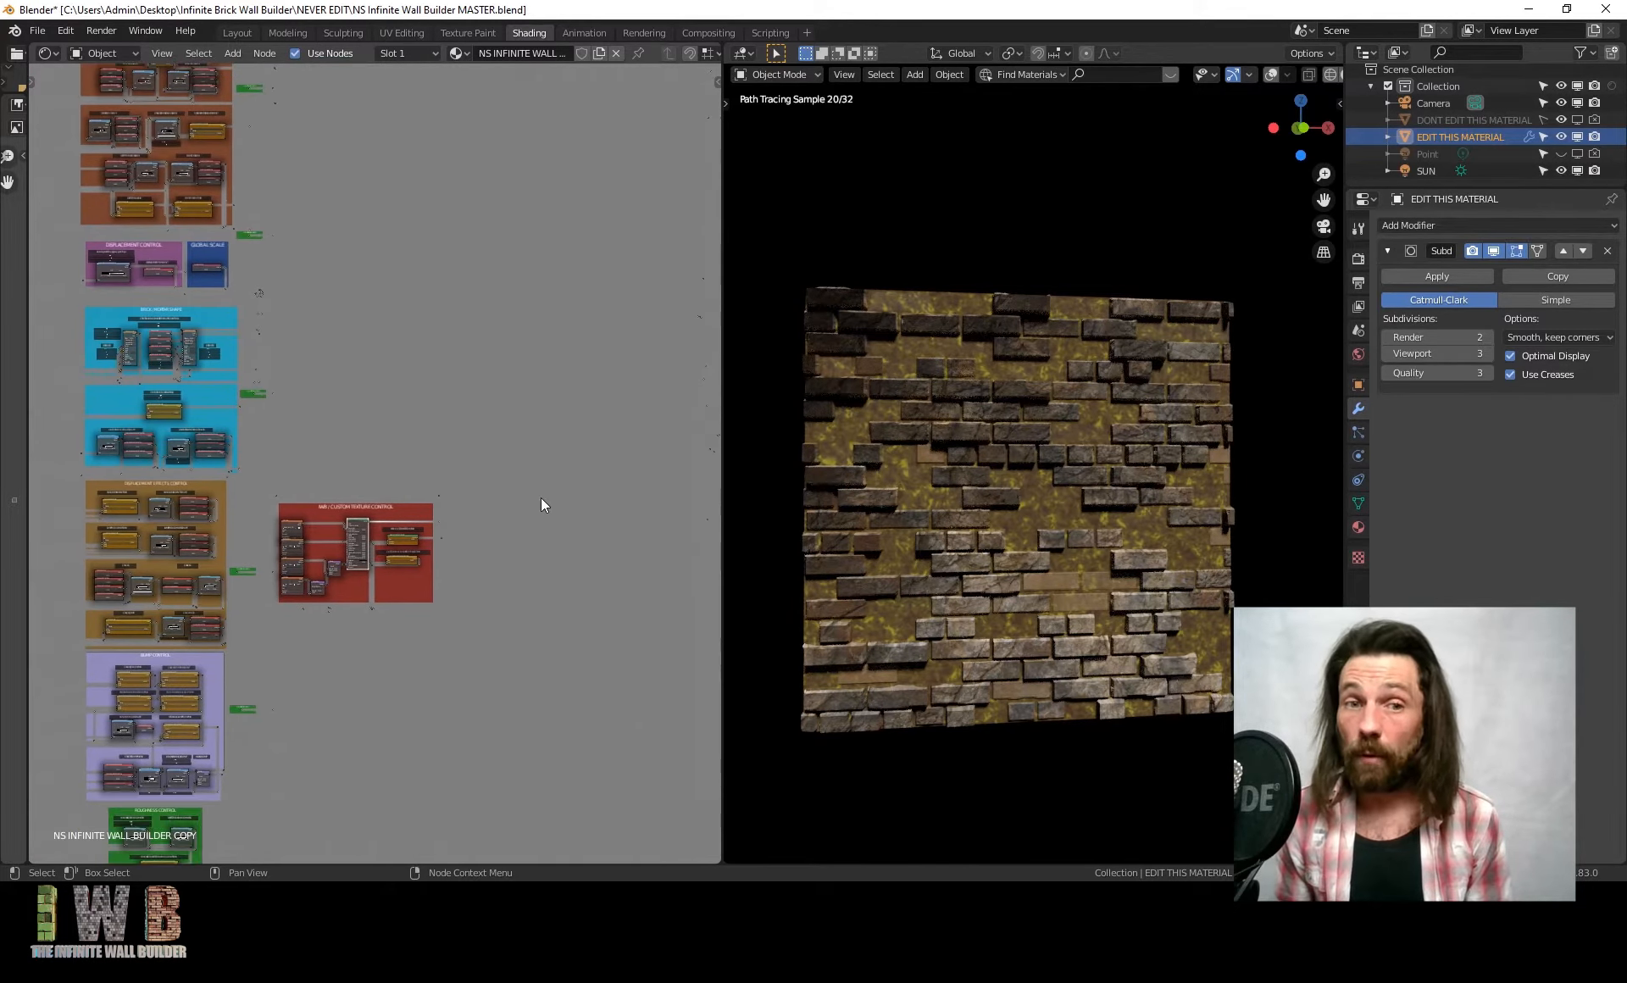
middle_click_drag(576, 496, 63, 325)
middle_click_drag(391, 400, 524, 519)
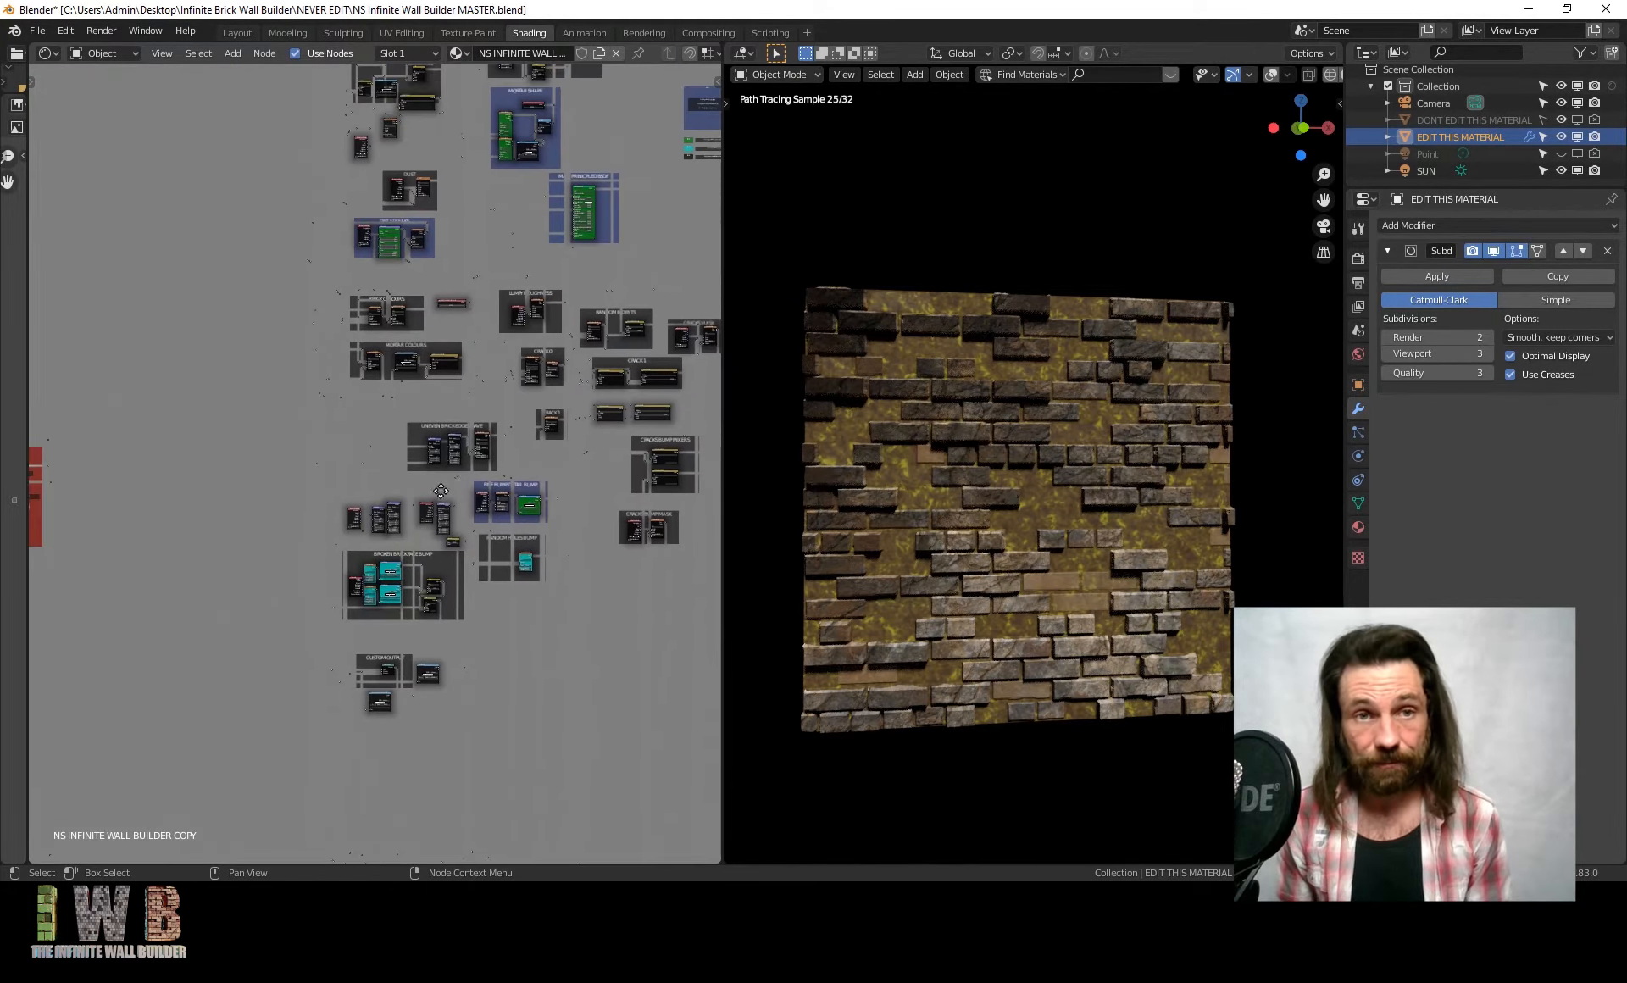
middle_click_drag(428, 210, 381, 513)
middle_click_drag(347, 421, 0, 366)
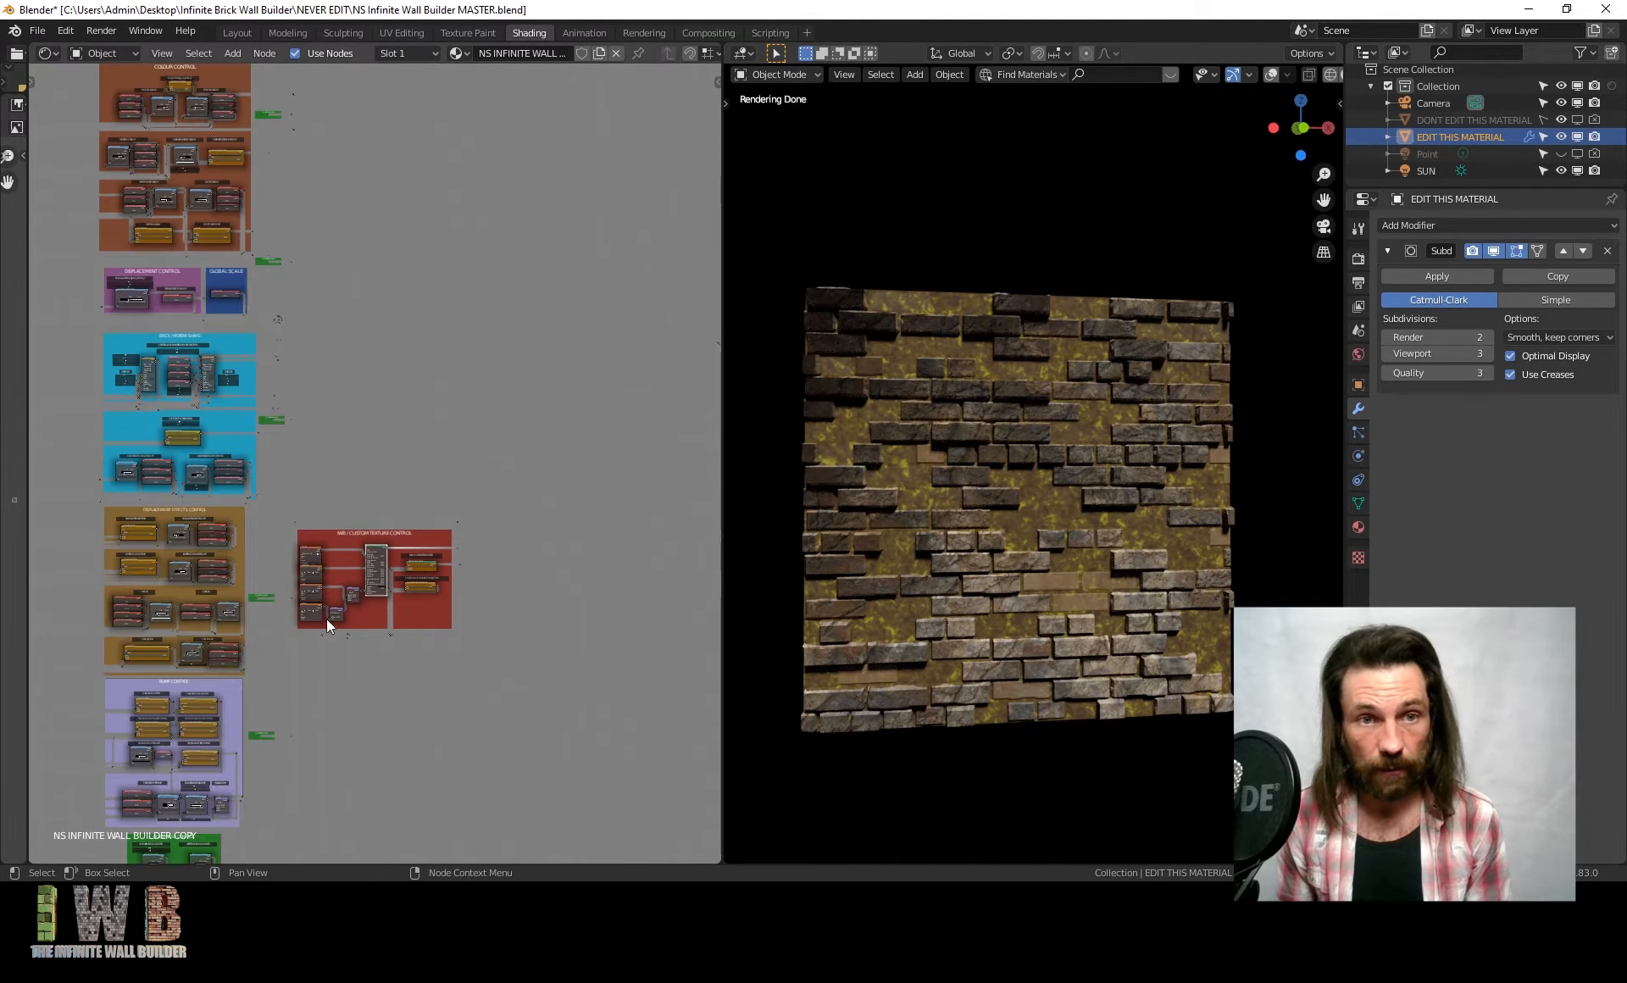
middle_click_drag(327, 624, 342, 564)
scroll(516, 514, "up", 18)
middle_click_drag(517, 514, 312, 348)
scroll(382, 424, "up", 3)
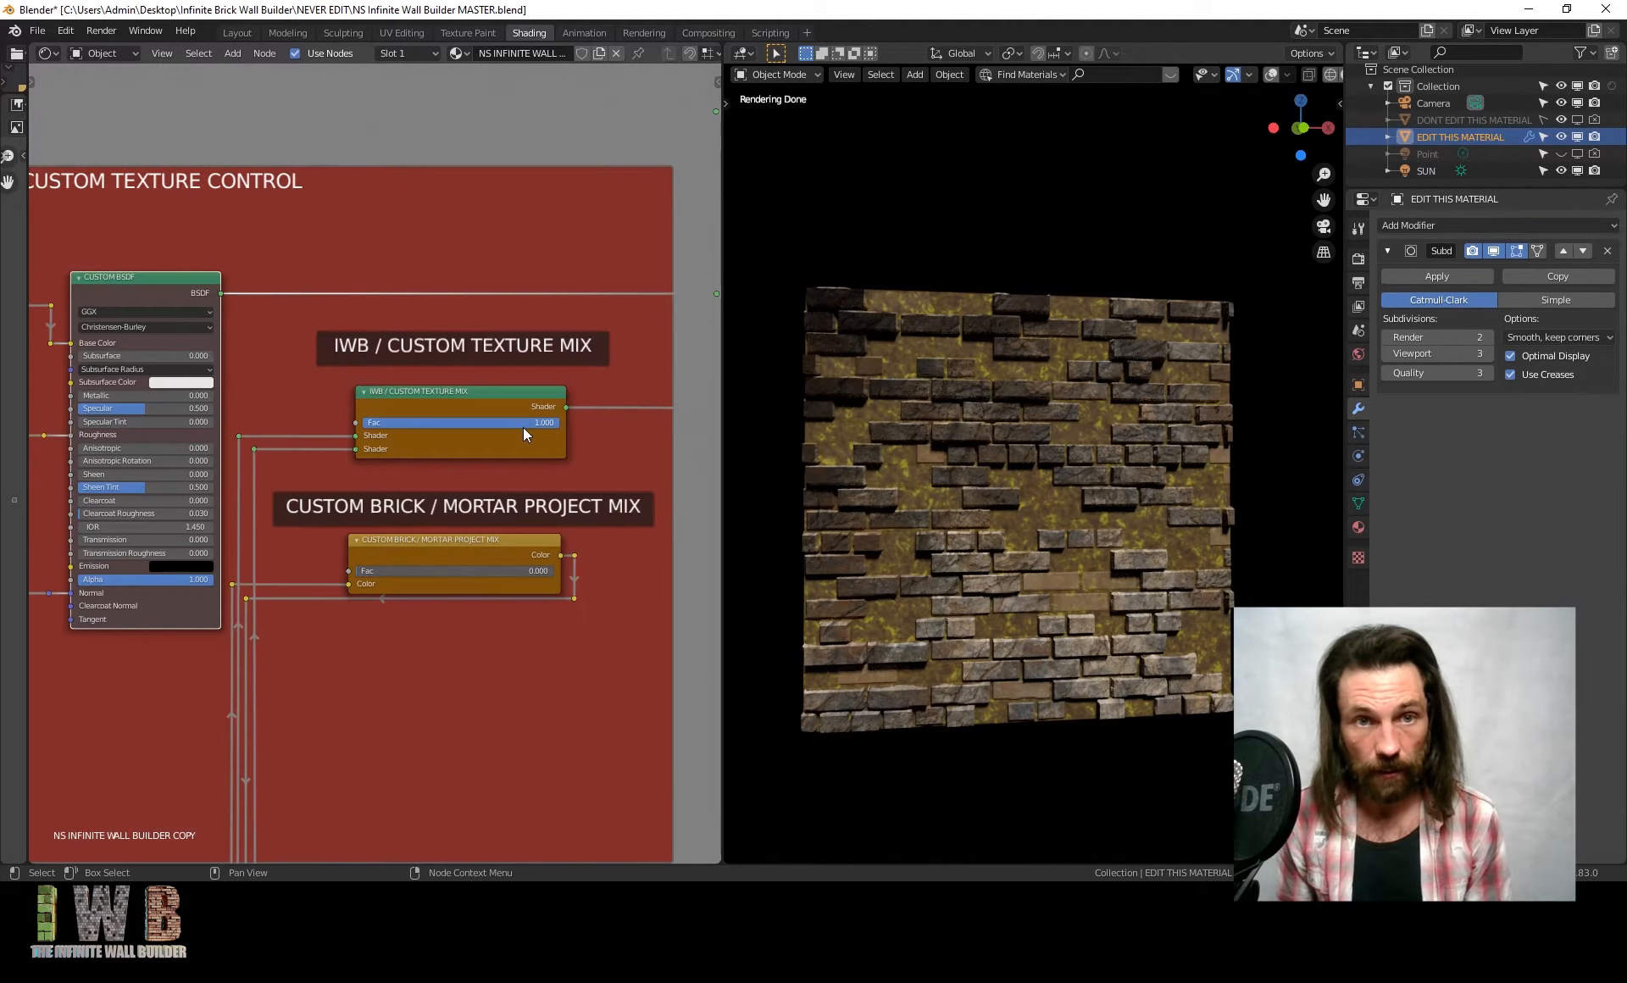
left_click_drag(542, 421, 440, 422)
Find and read the colour legend beside the internal node groups that explains which nodes can be edited
scroll(454, 420, "down", 7)
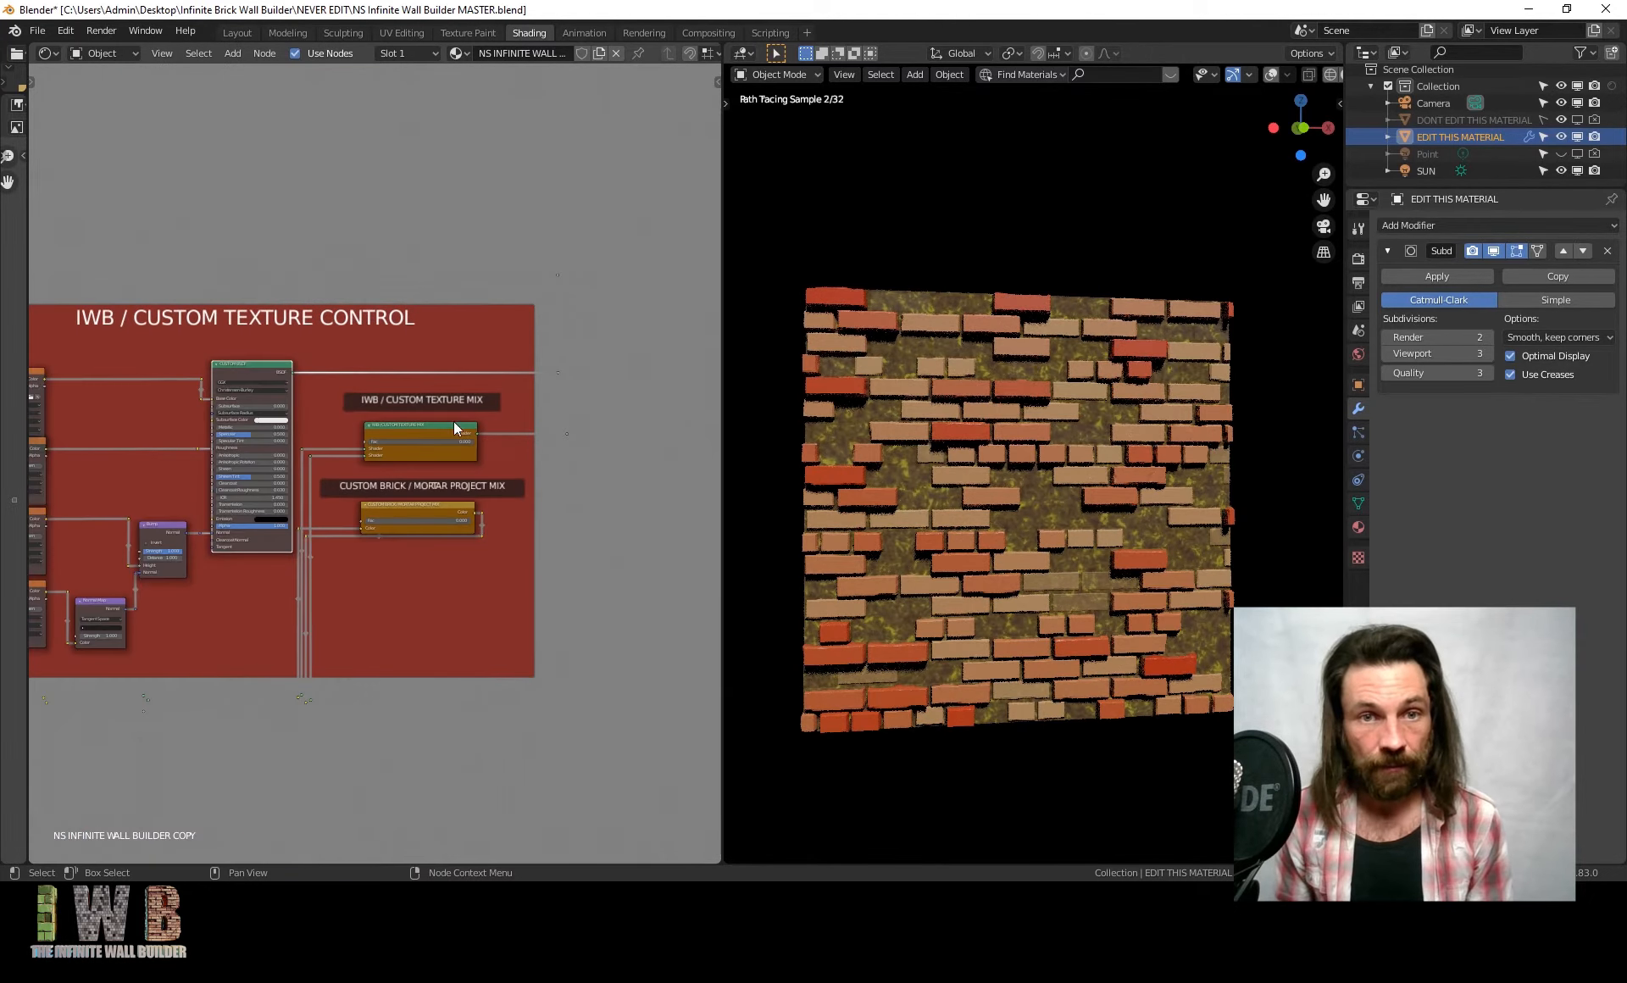
scroll(407, 366, "down", 1)
mouse_move(429, 373)
middle_mouse_down()
mouse_move(601, 455)
mouse_move(323, 503)
middle_mouse_up()
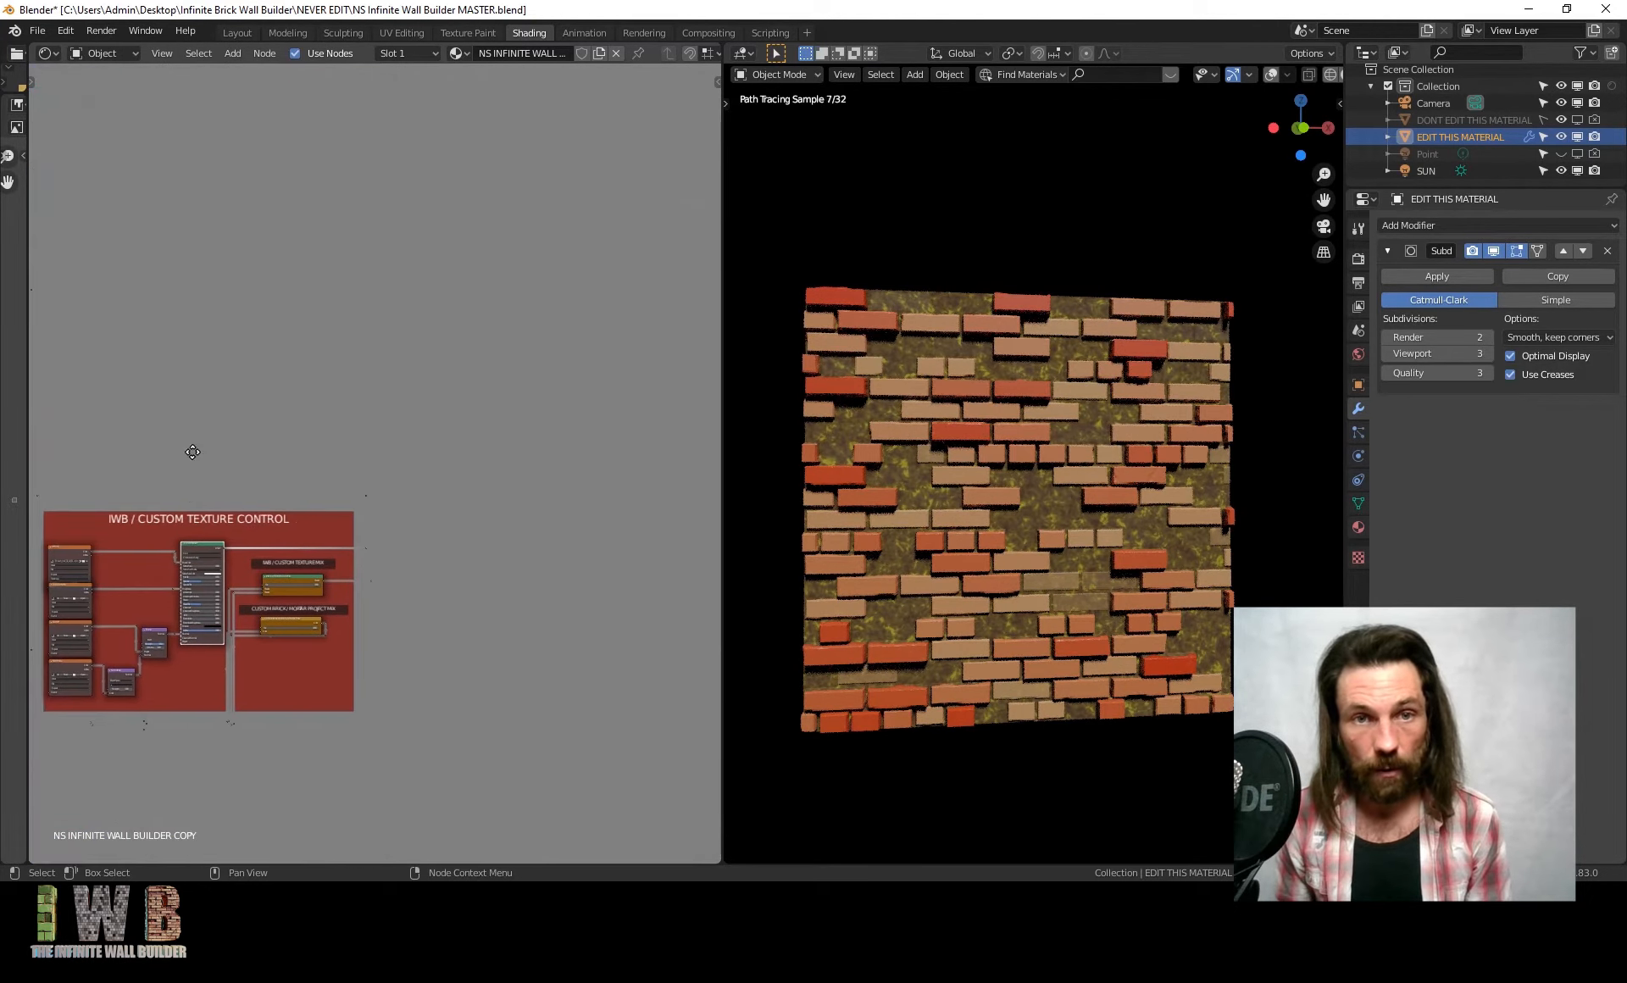
mouse_move(192, 450)
middle_mouse_down()
mouse_move(442, 272)
mouse_move(170, 432)
mouse_move(195, 482)
mouse_move(161, 554)
middle_mouse_up()
scroll(497, 358, "down", 5)
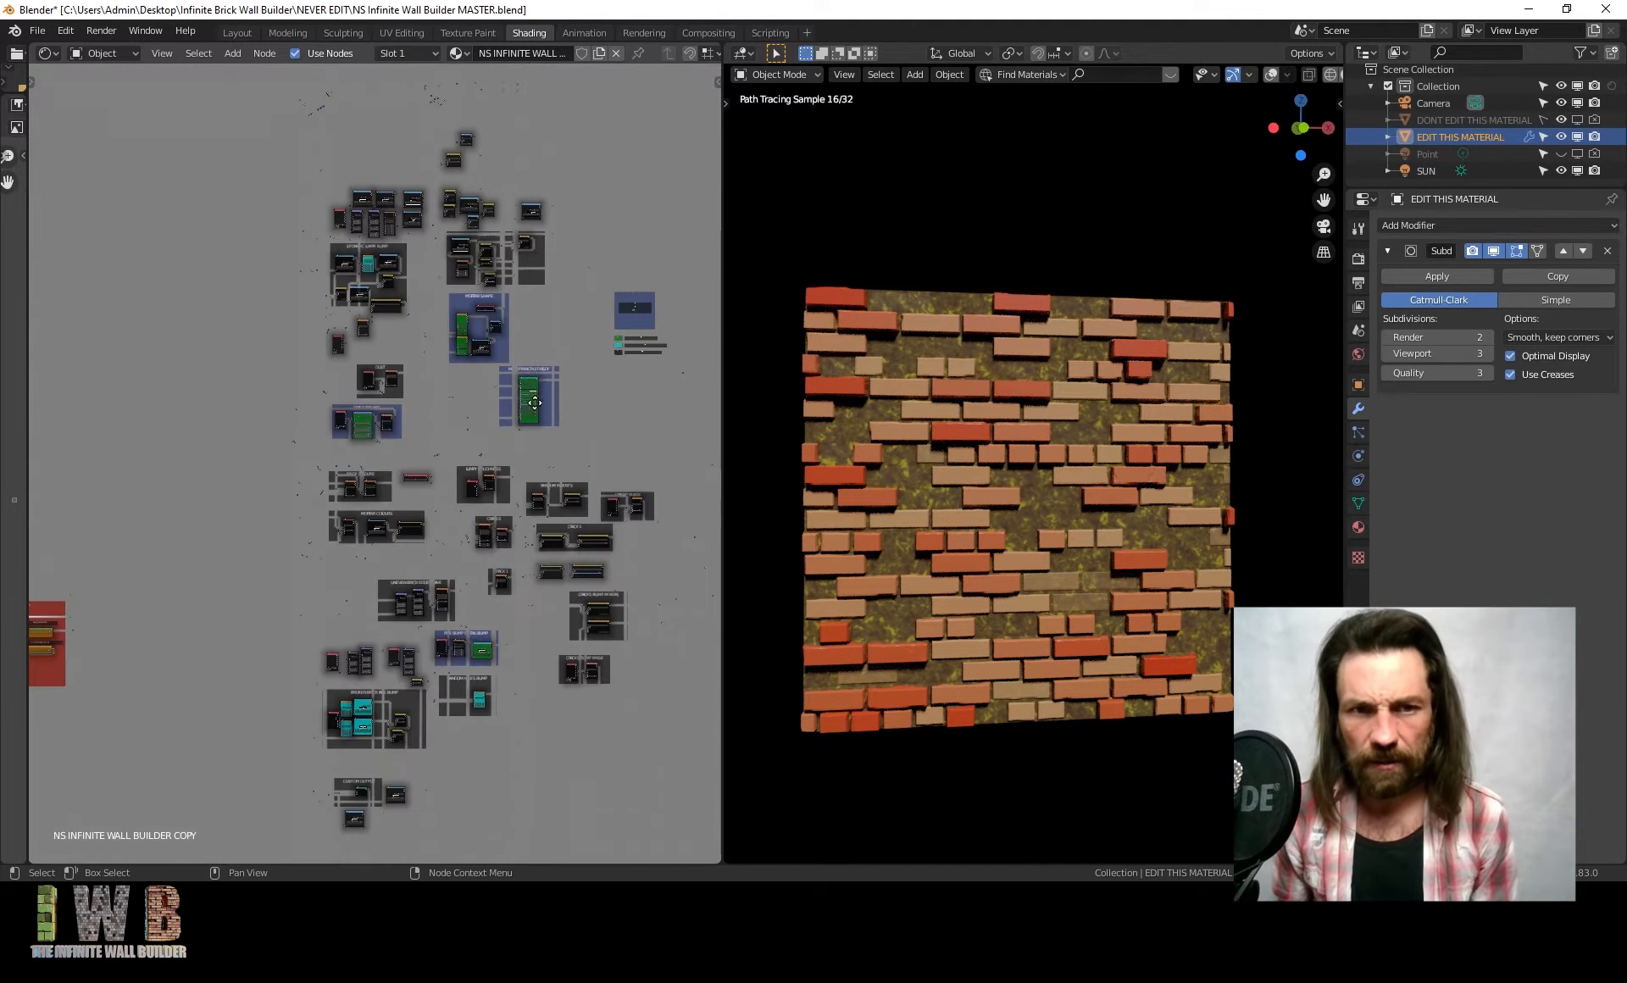
middle_click_drag(554, 290, 338, 445)
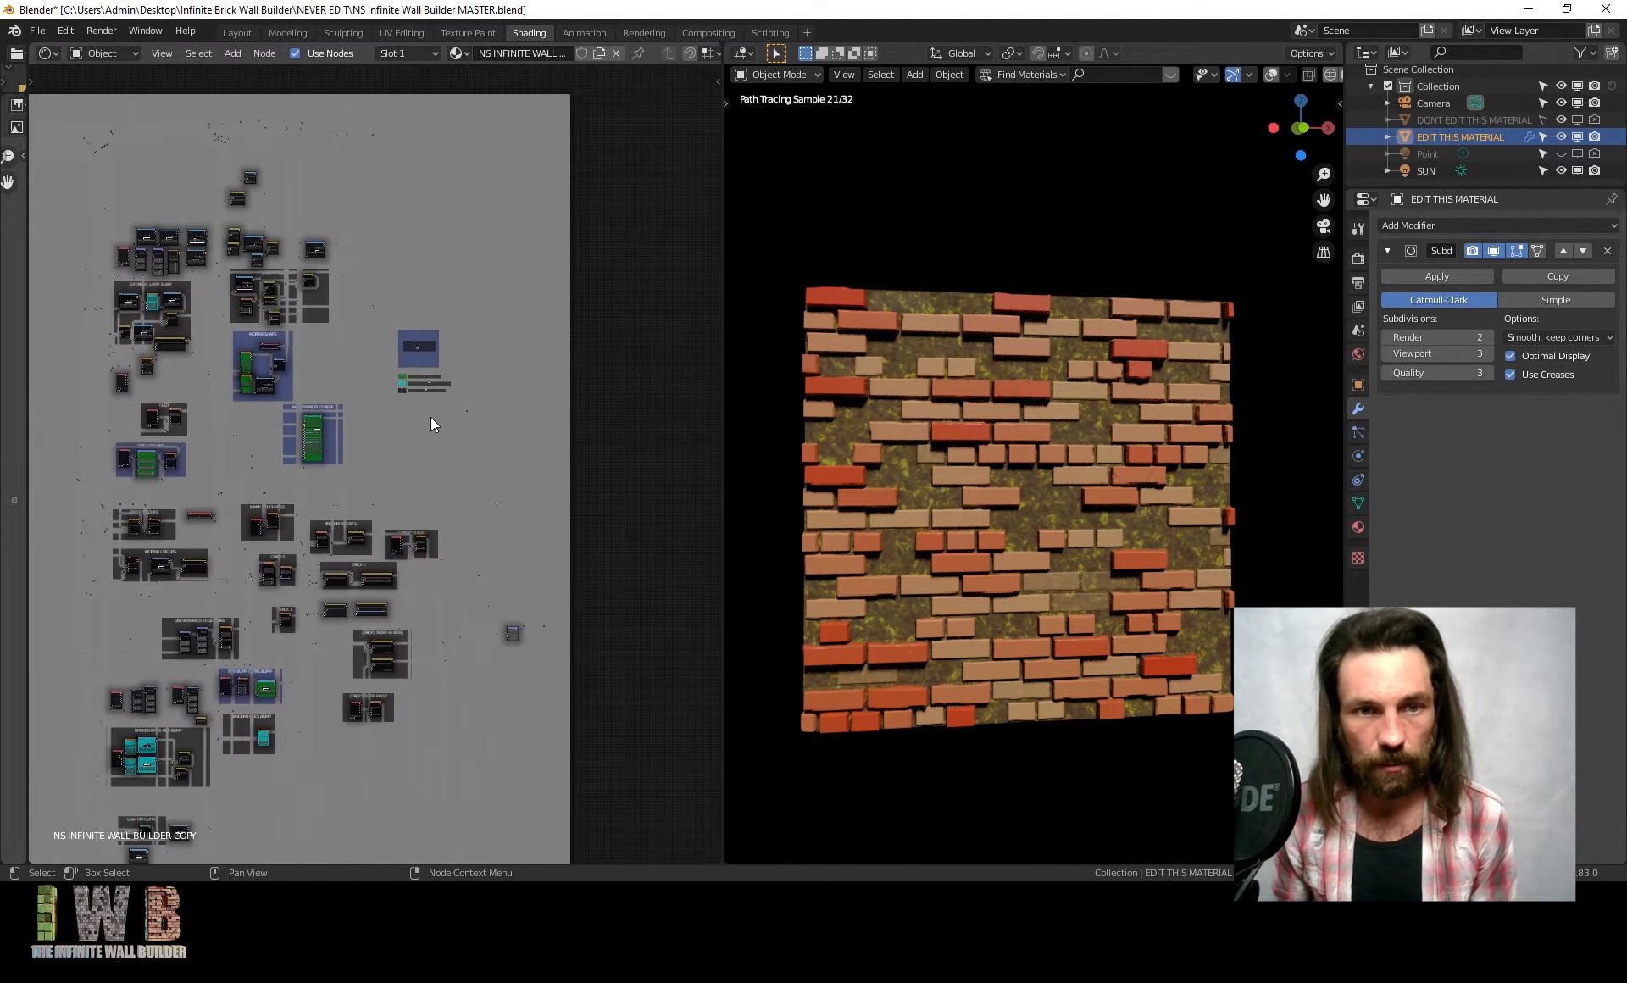
scroll(400, 281, "up", 8)
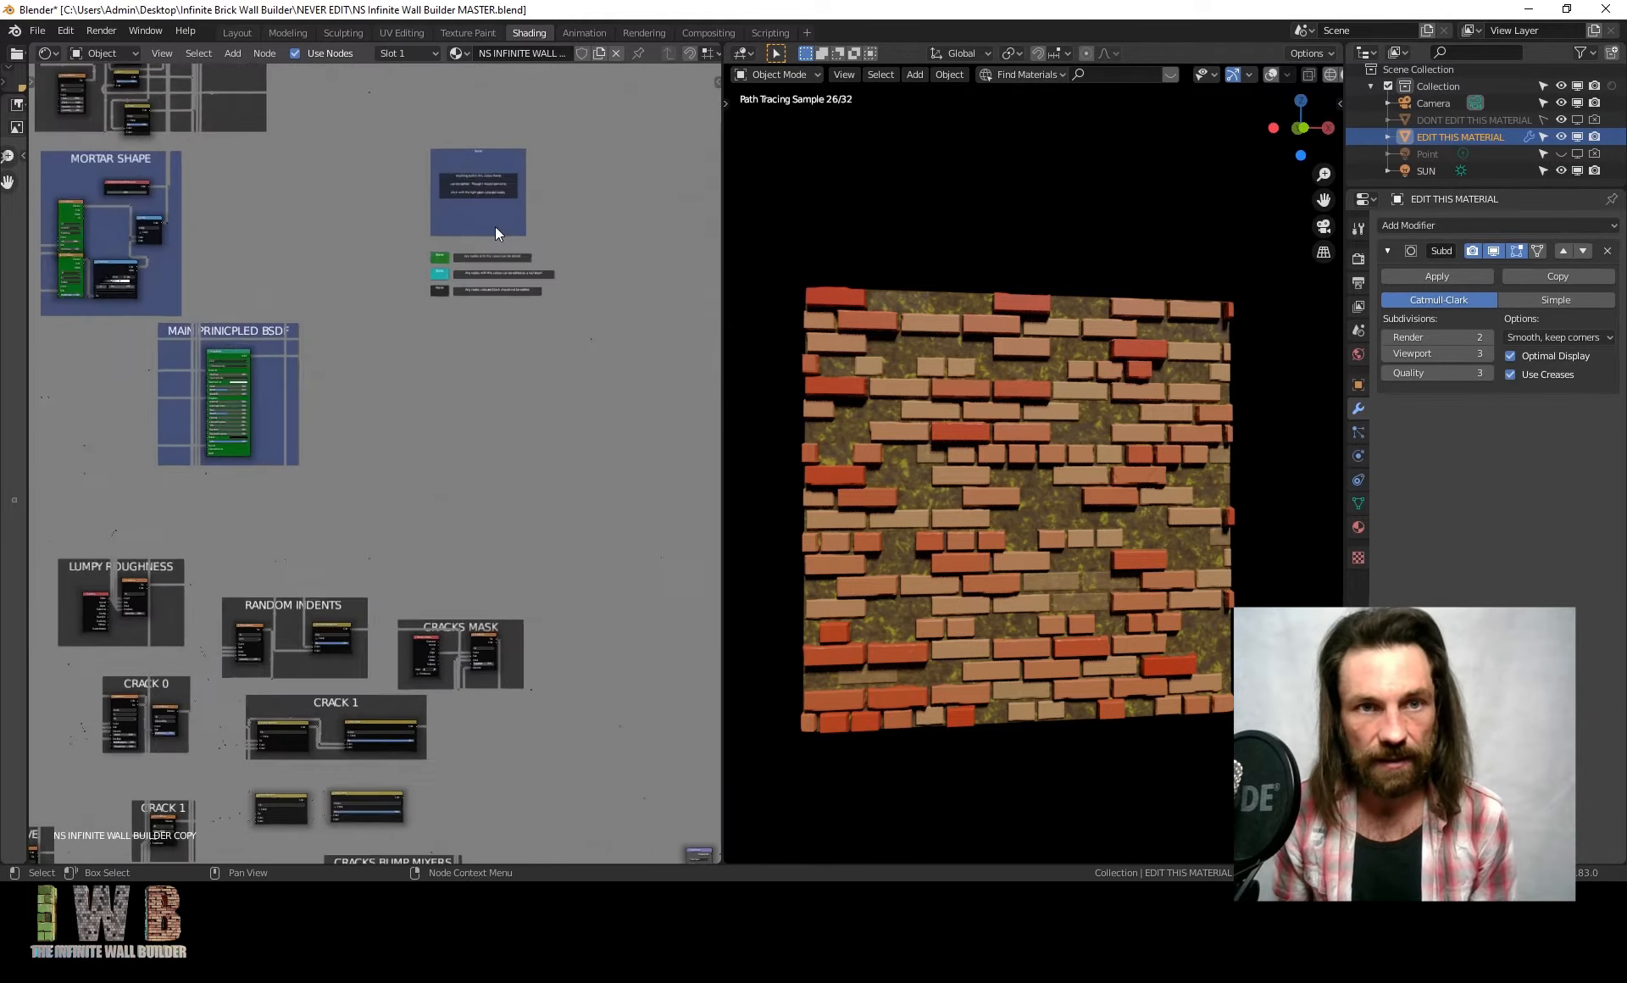
scroll(528, 373, "down", 3)
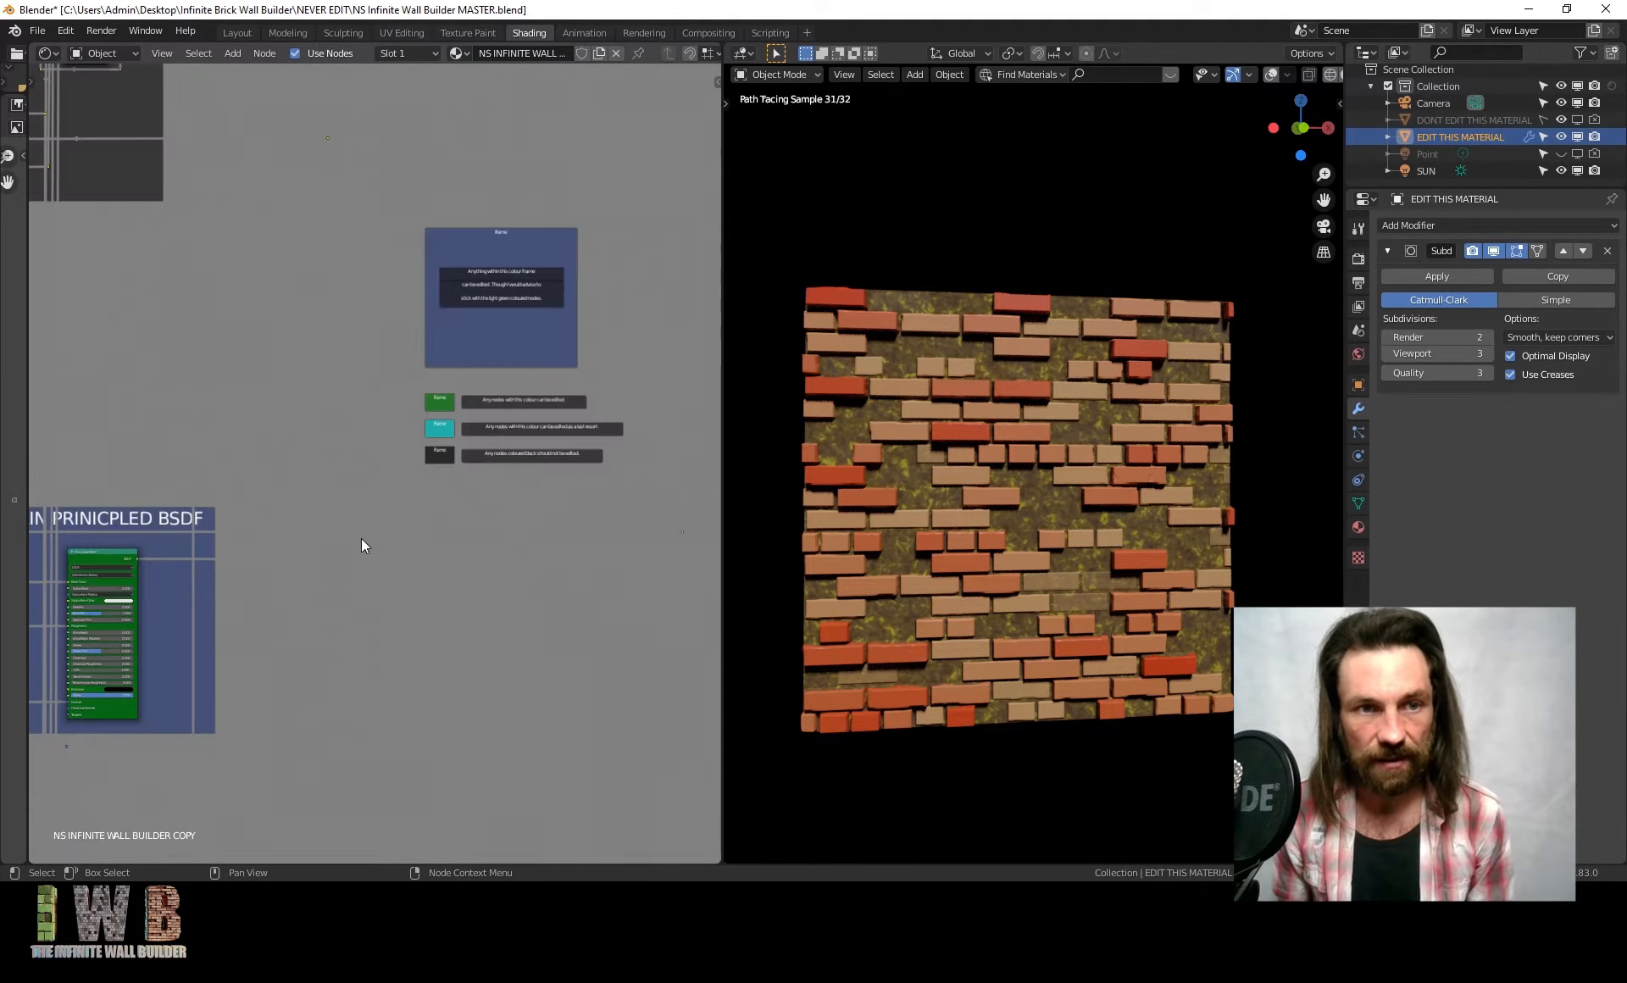
Select and inspect the blue frames in turn: Main Principled BSDF, Mortar Shape, Dirt Streaks and Fine Bump Detail Bump
middle_click_drag(361, 537, 594, 385)
left_click(429, 411)
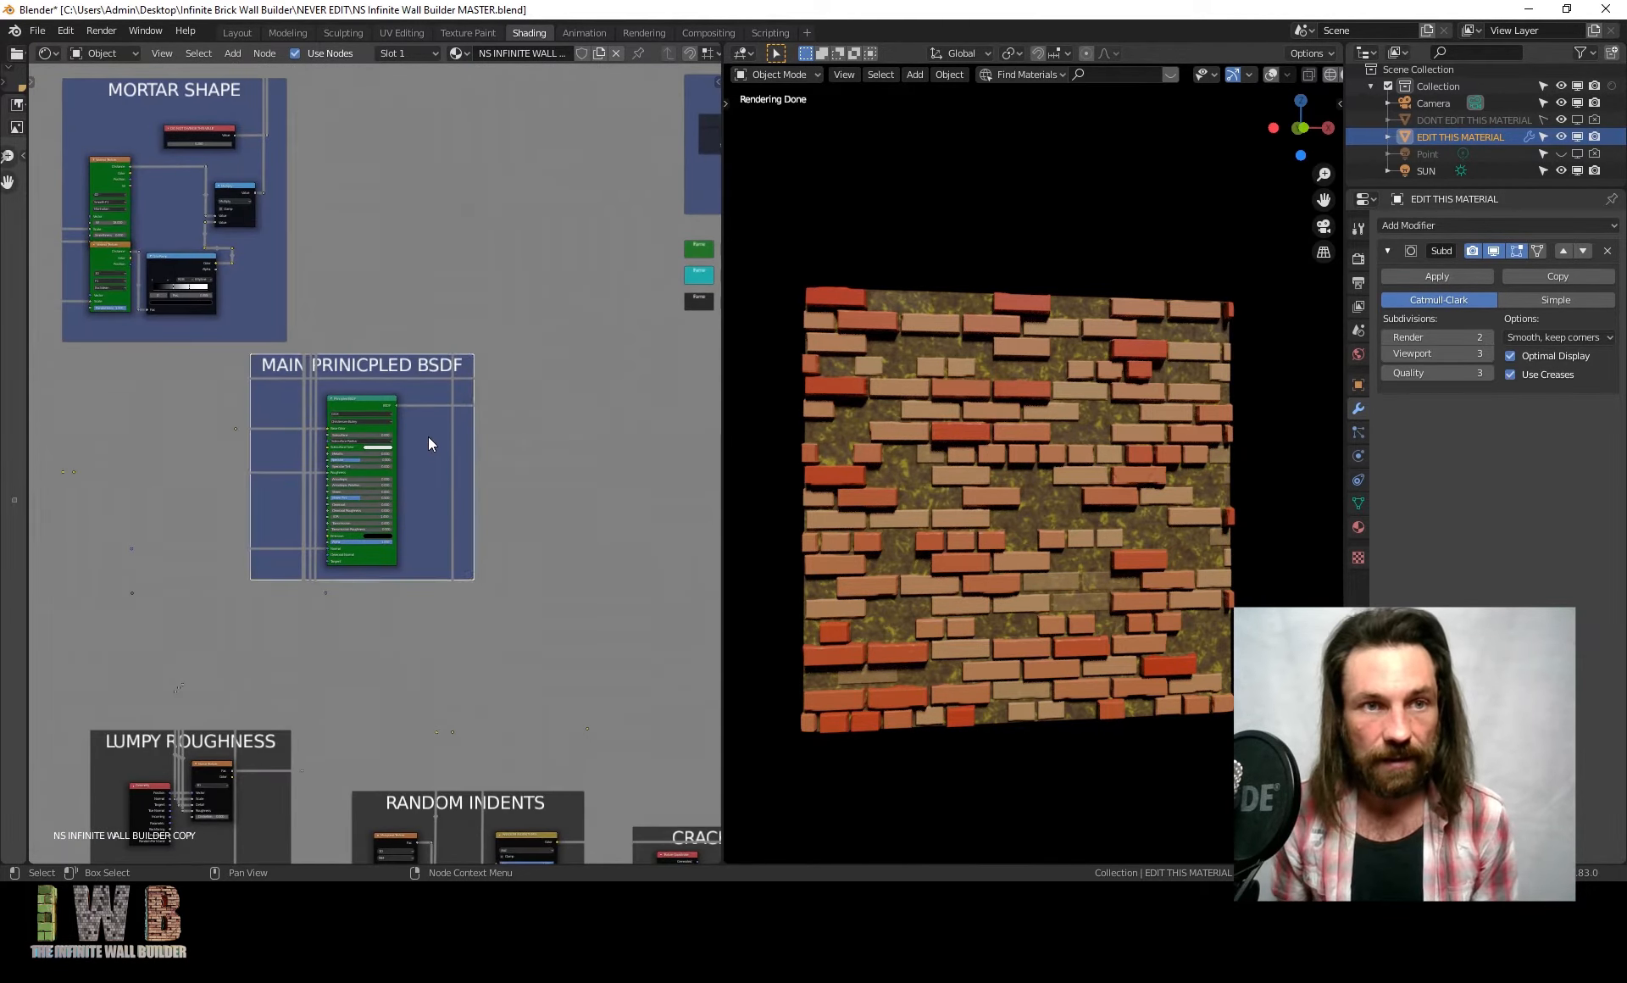
left_click(257, 255)
scroll(258, 254, "down", 5)
middle_click_drag(217, 404, 422, 368)
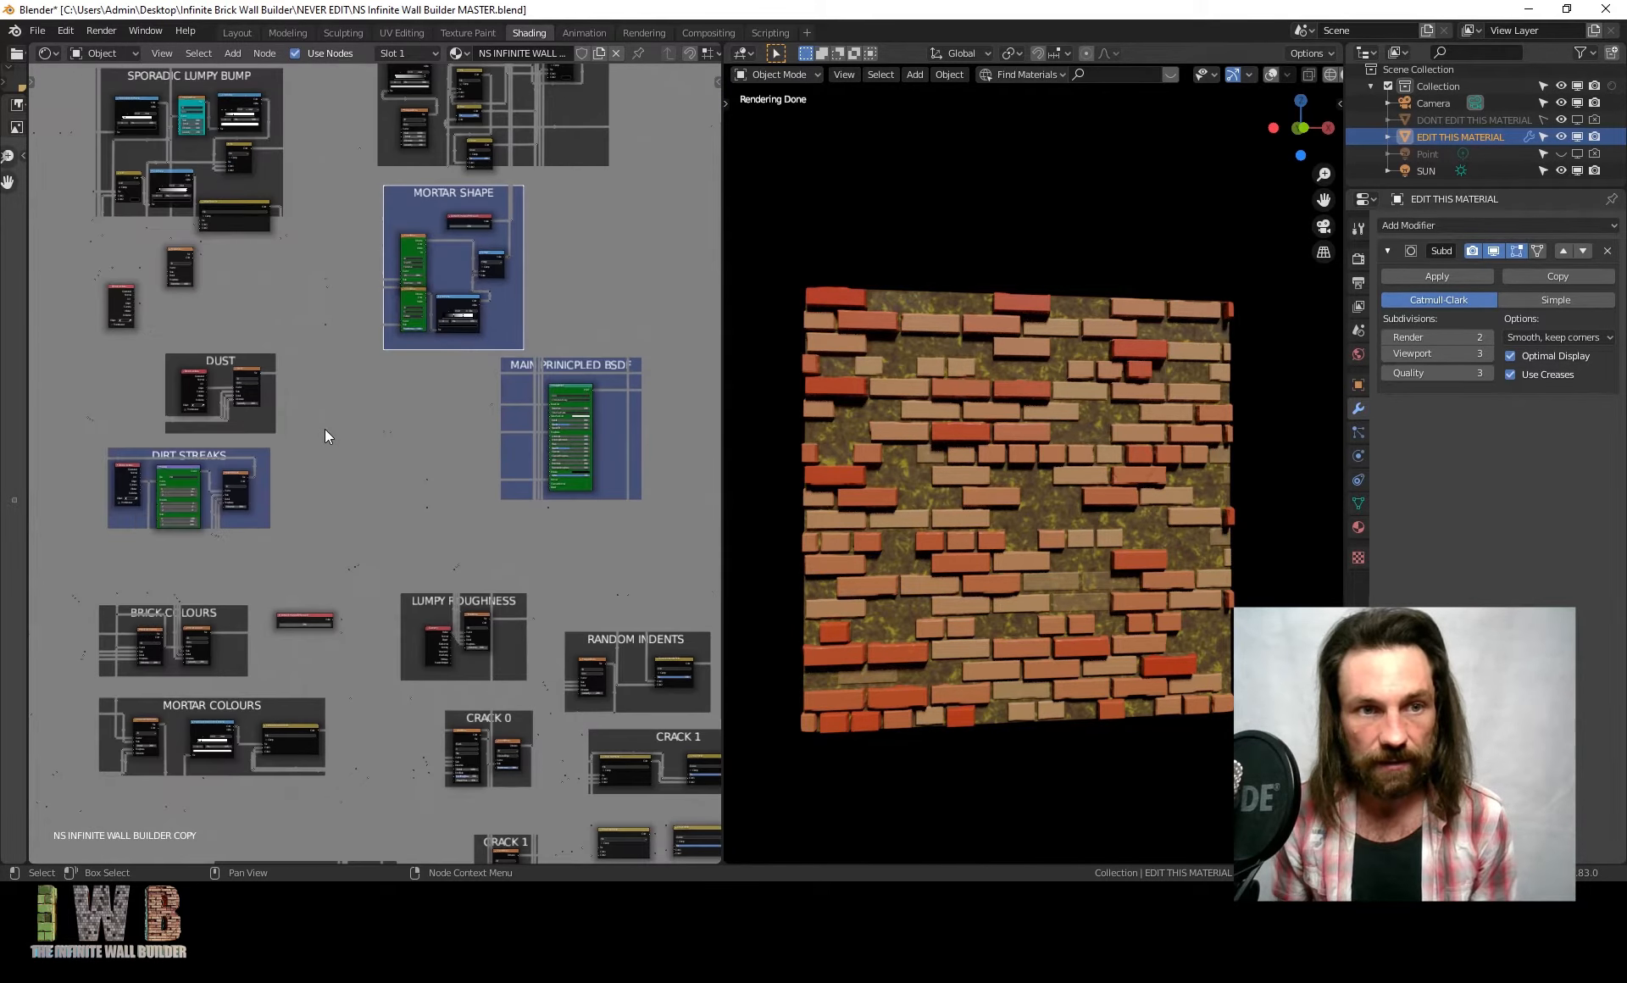
left_click(267, 455)
scroll(298, 464, "down", 8)
mouse_move(440, 542)
middle_mouse_down()
mouse_move(464, 327)
mouse_move(431, 454)
middle_mouse_up()
left_click(437, 563)
scroll(402, 292, "up", 7)
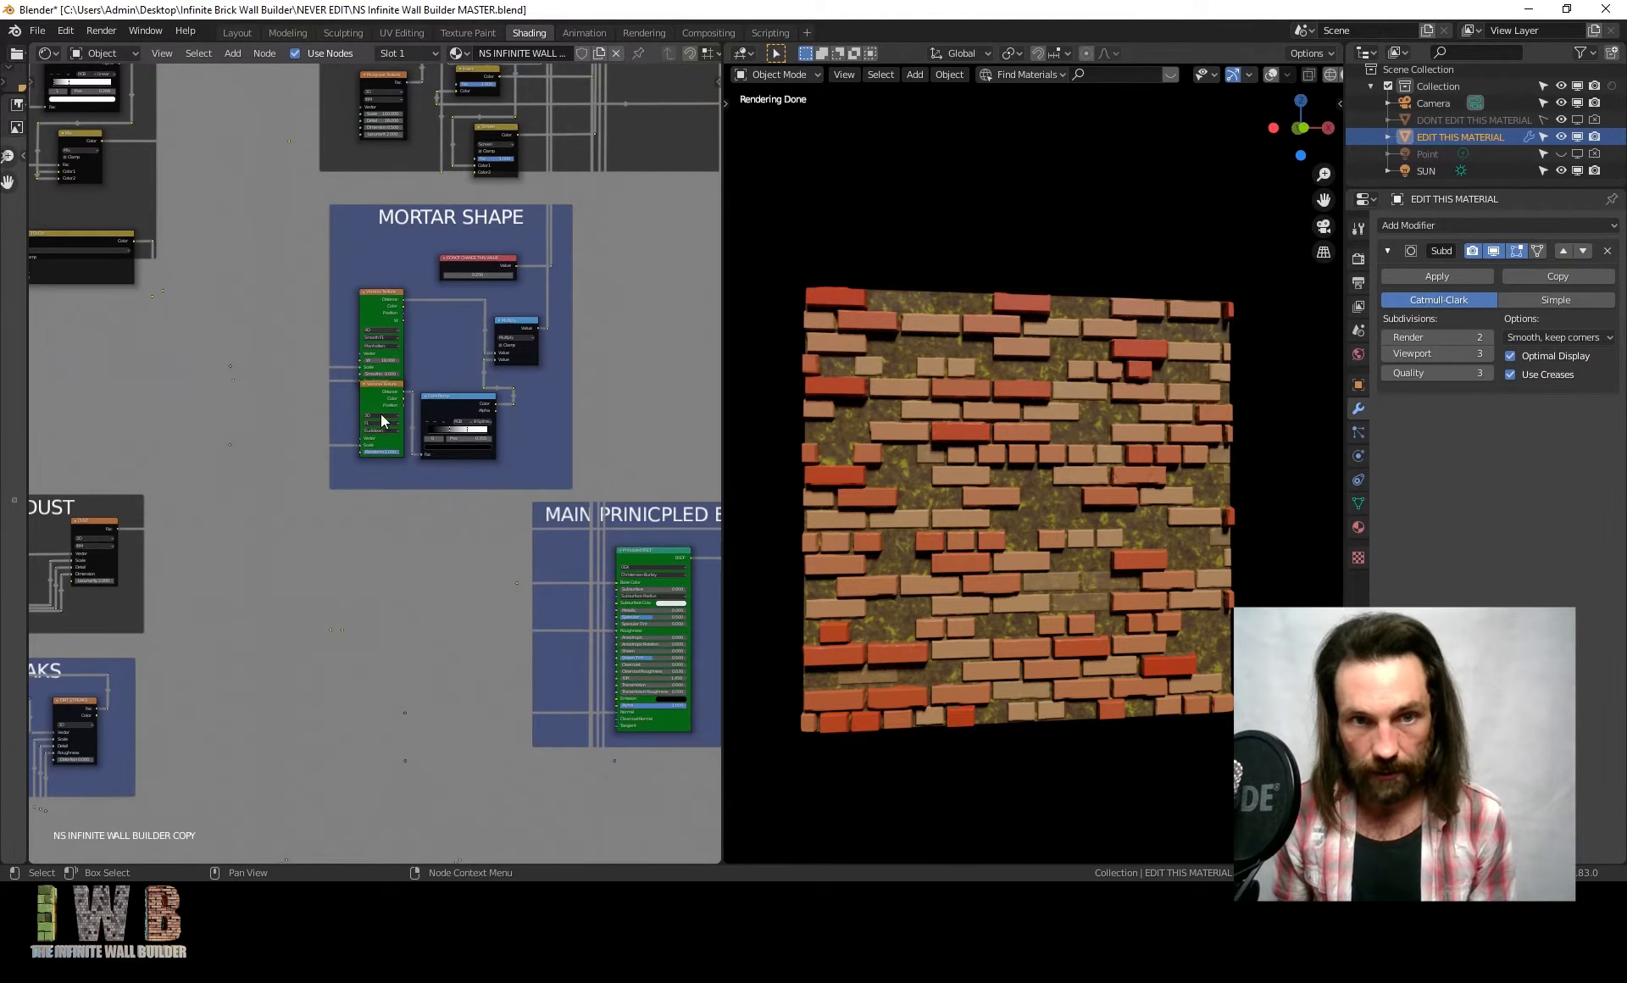
scroll(354, 579, "down", 5)
middle_click_drag(363, 581, 503, 507)
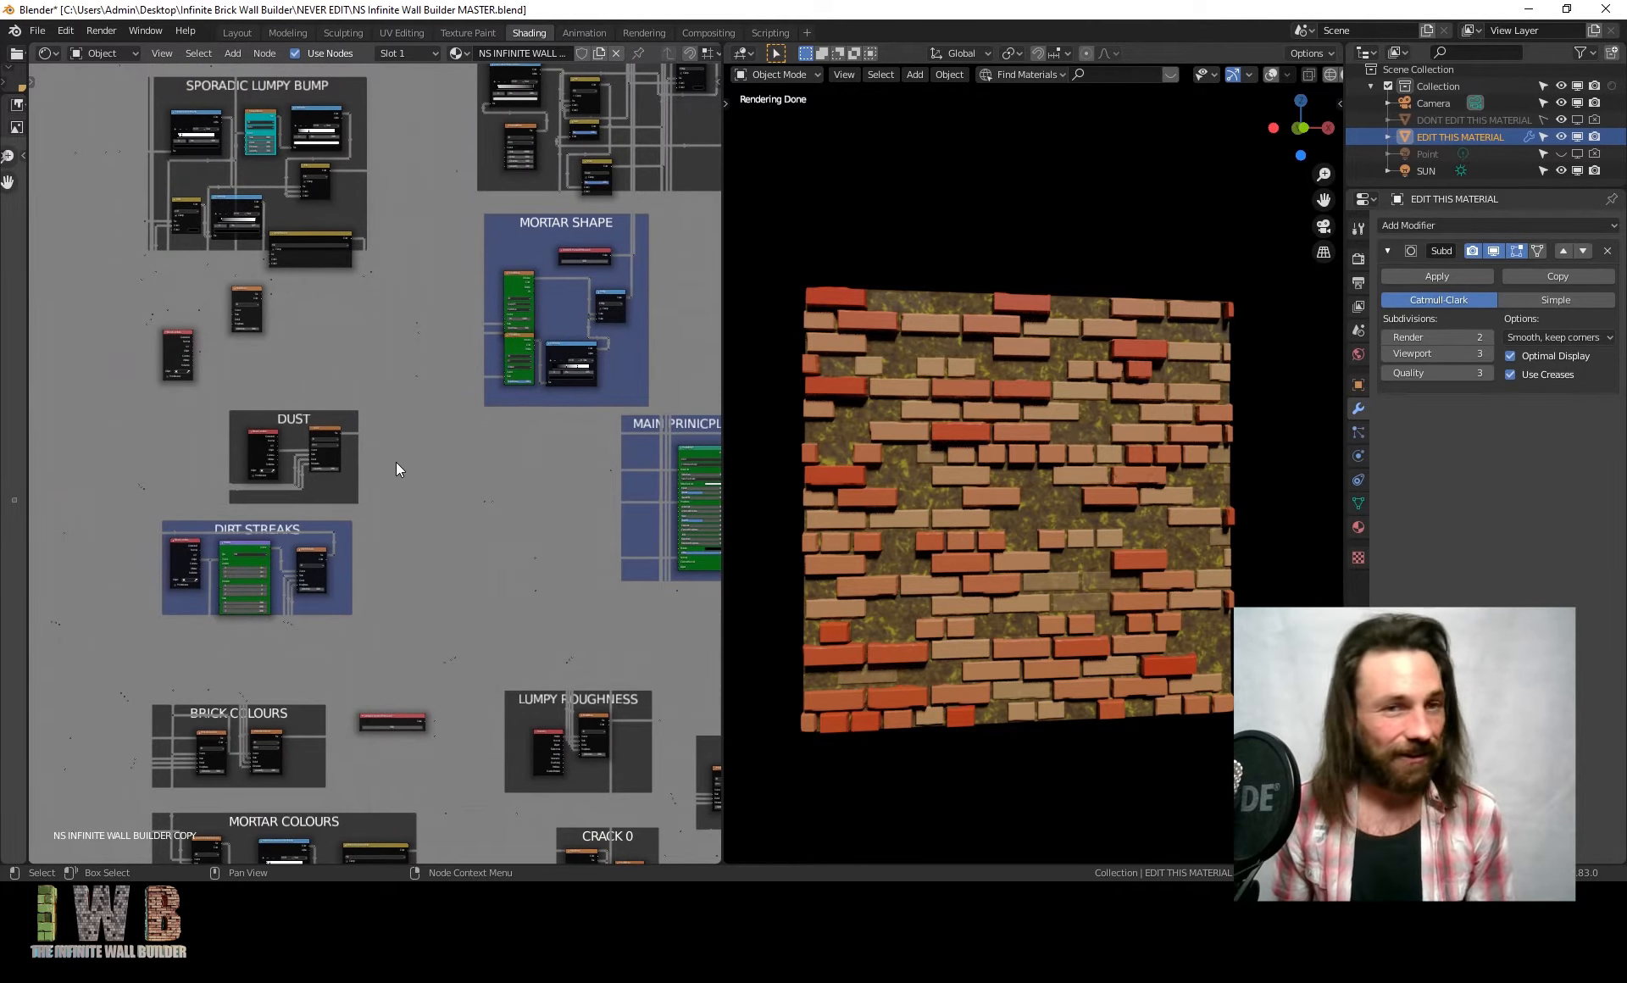
Examine the dark frames of the internal node tree, including Lumpy Roughness, Random Indents, Crack 0 and Crack 1
scroll(432, 471, "down", 3)
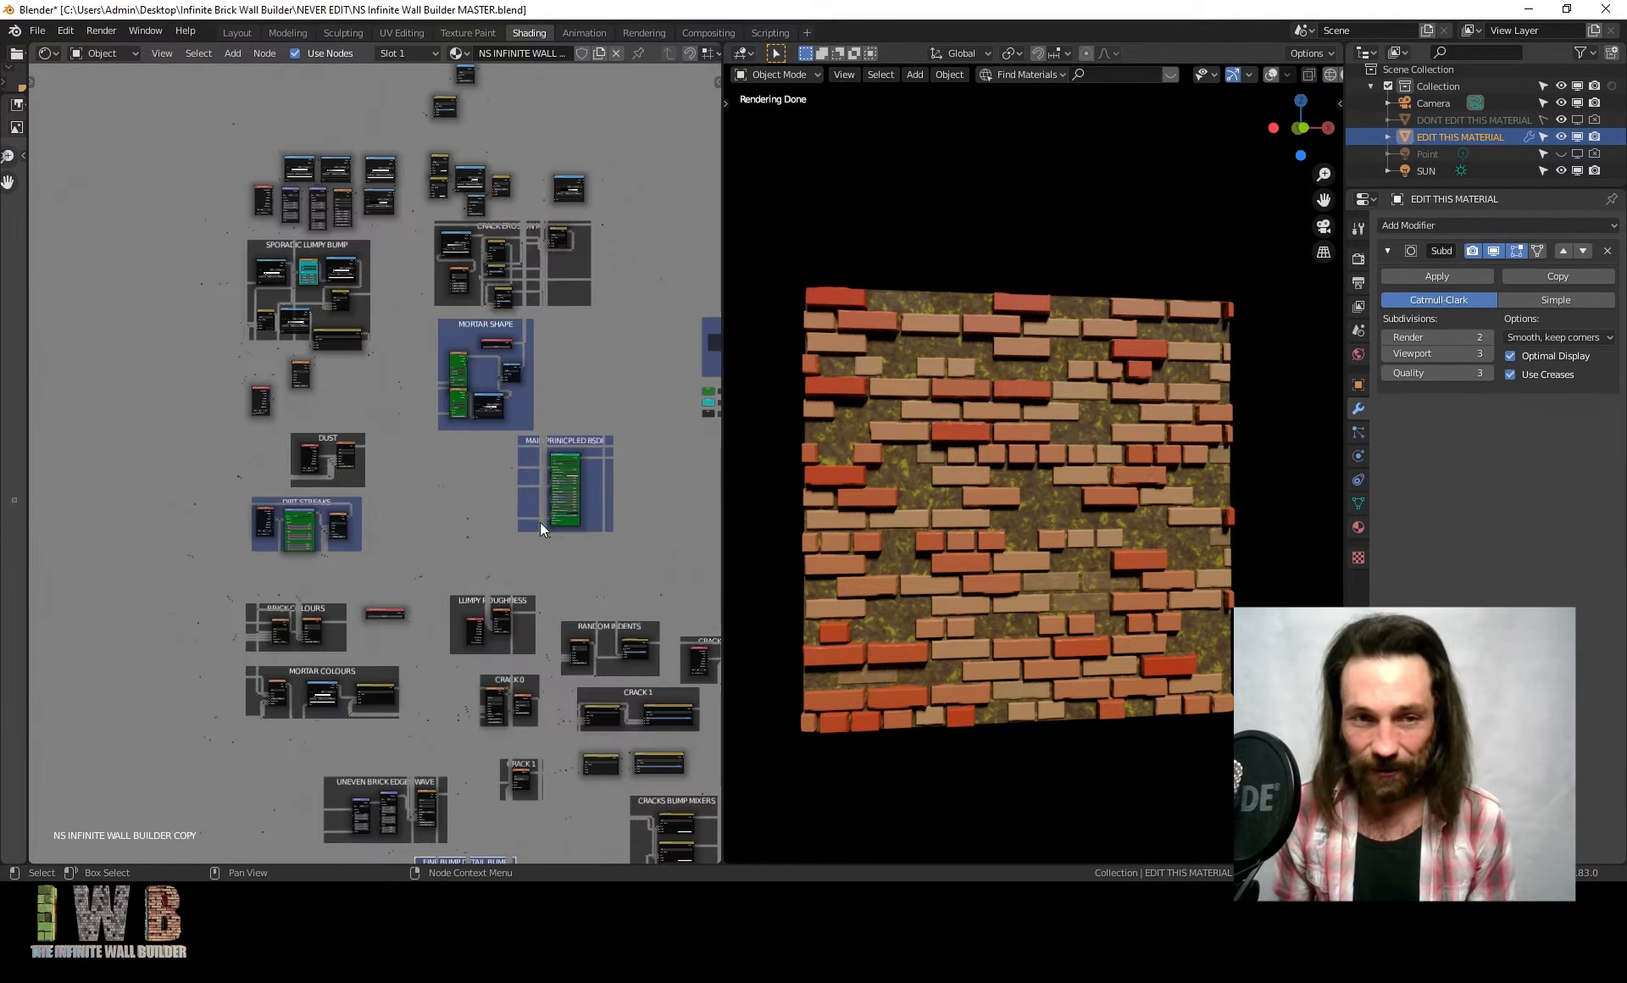
middle_click_drag(607, 739, 546, 446)
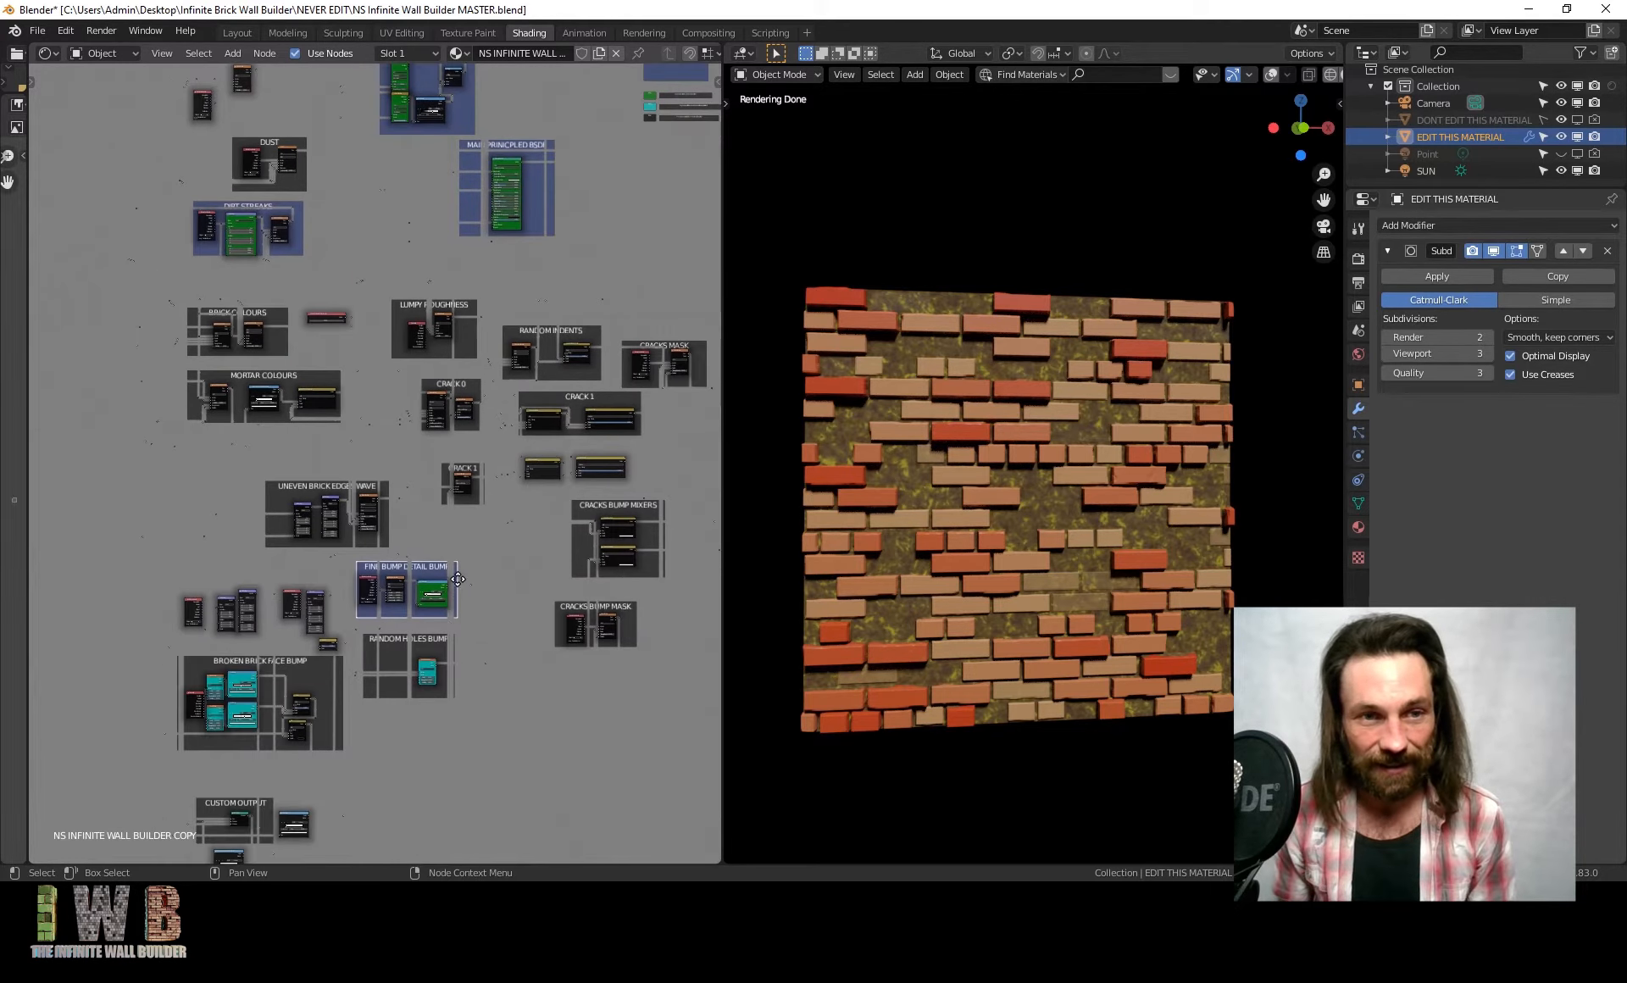
middle_click_drag(458, 578, 490, 477)
scroll(369, 607, "up", 2)
middle_click_drag(449, 593, 394, 787)
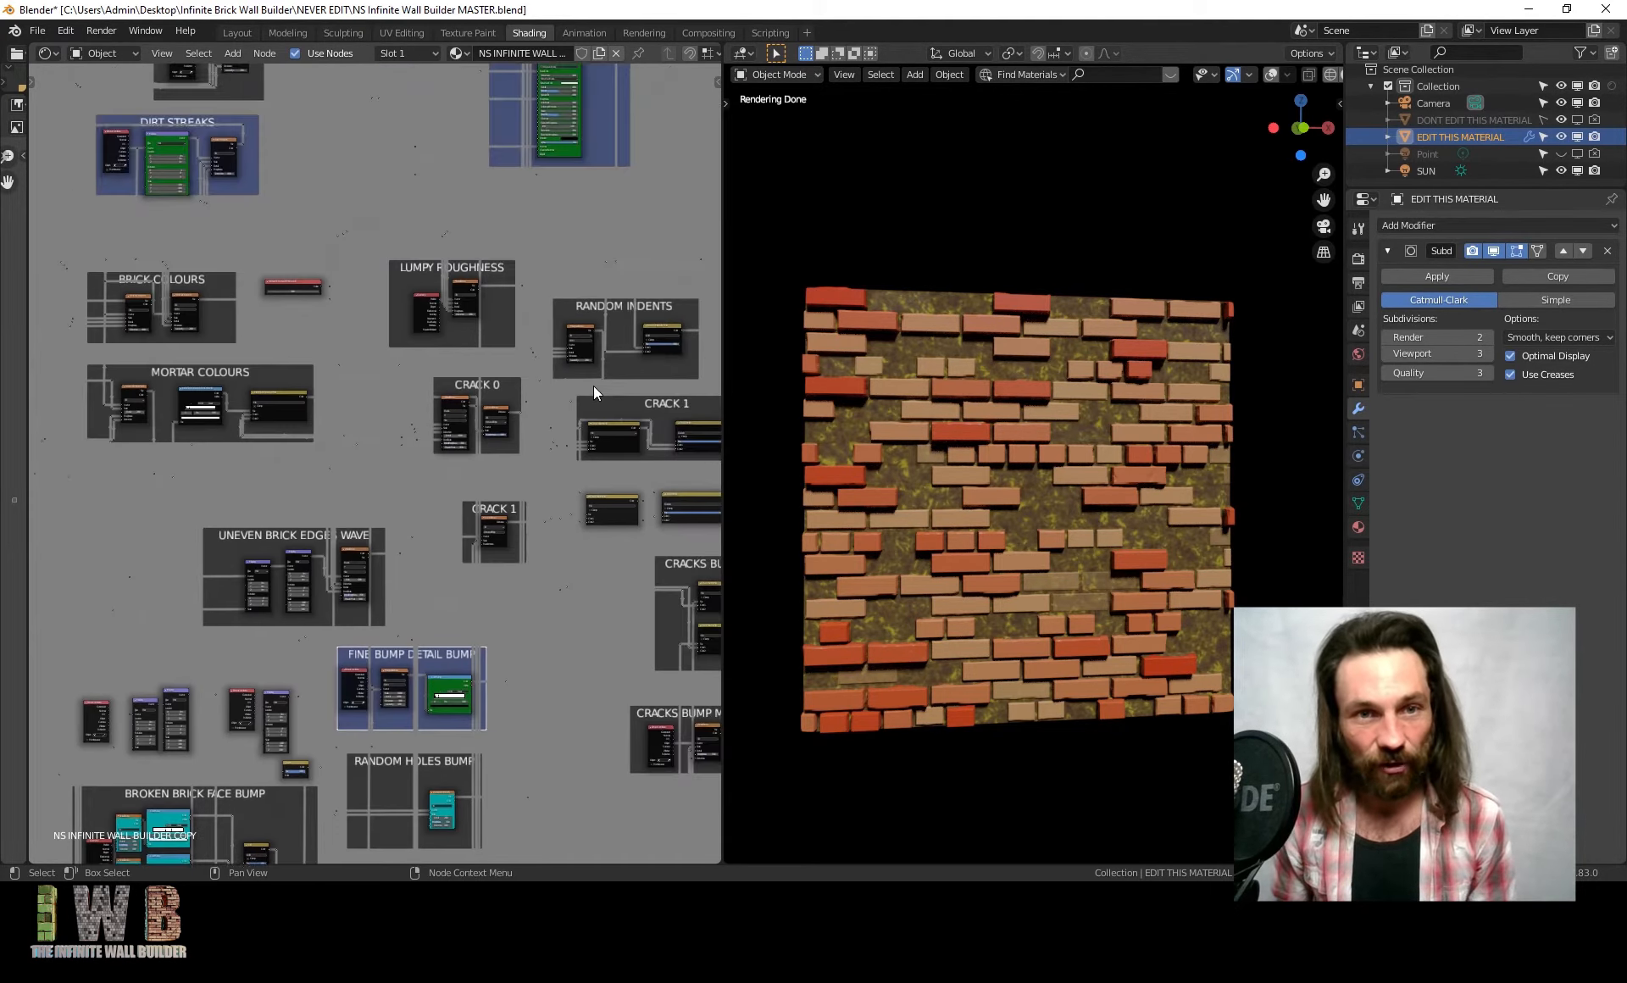
middle_click_drag(593, 385, 476, 471)
scroll(478, 471, "up", 3)
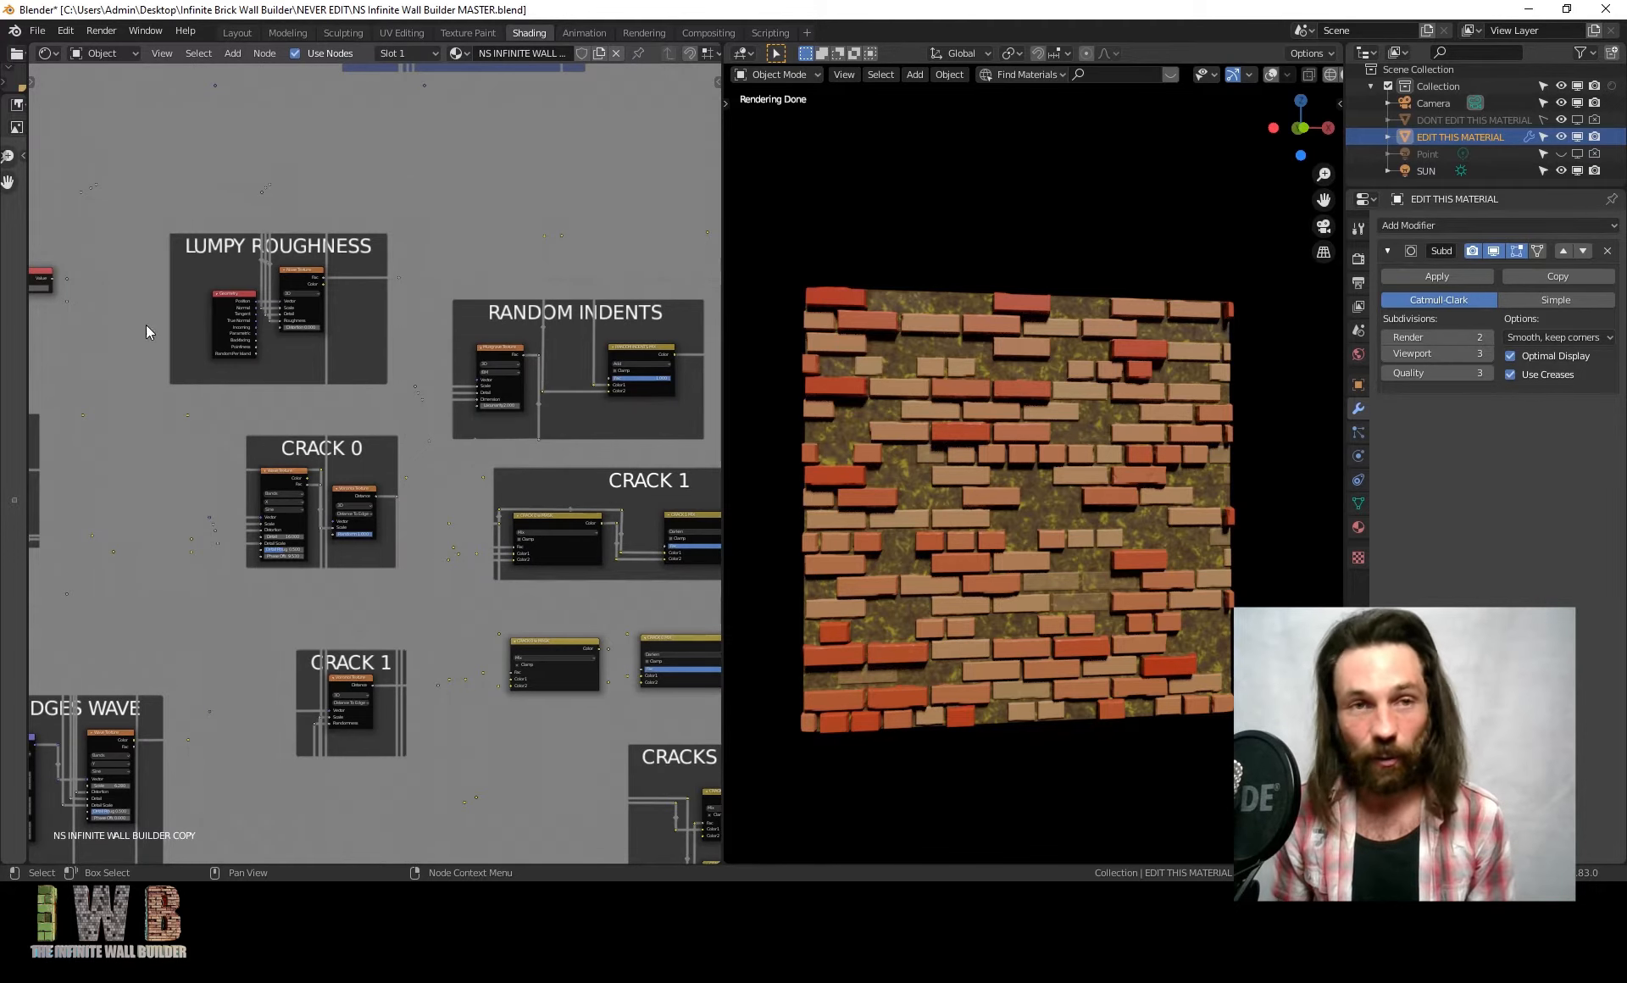
scroll(373, 563, "down", 5)
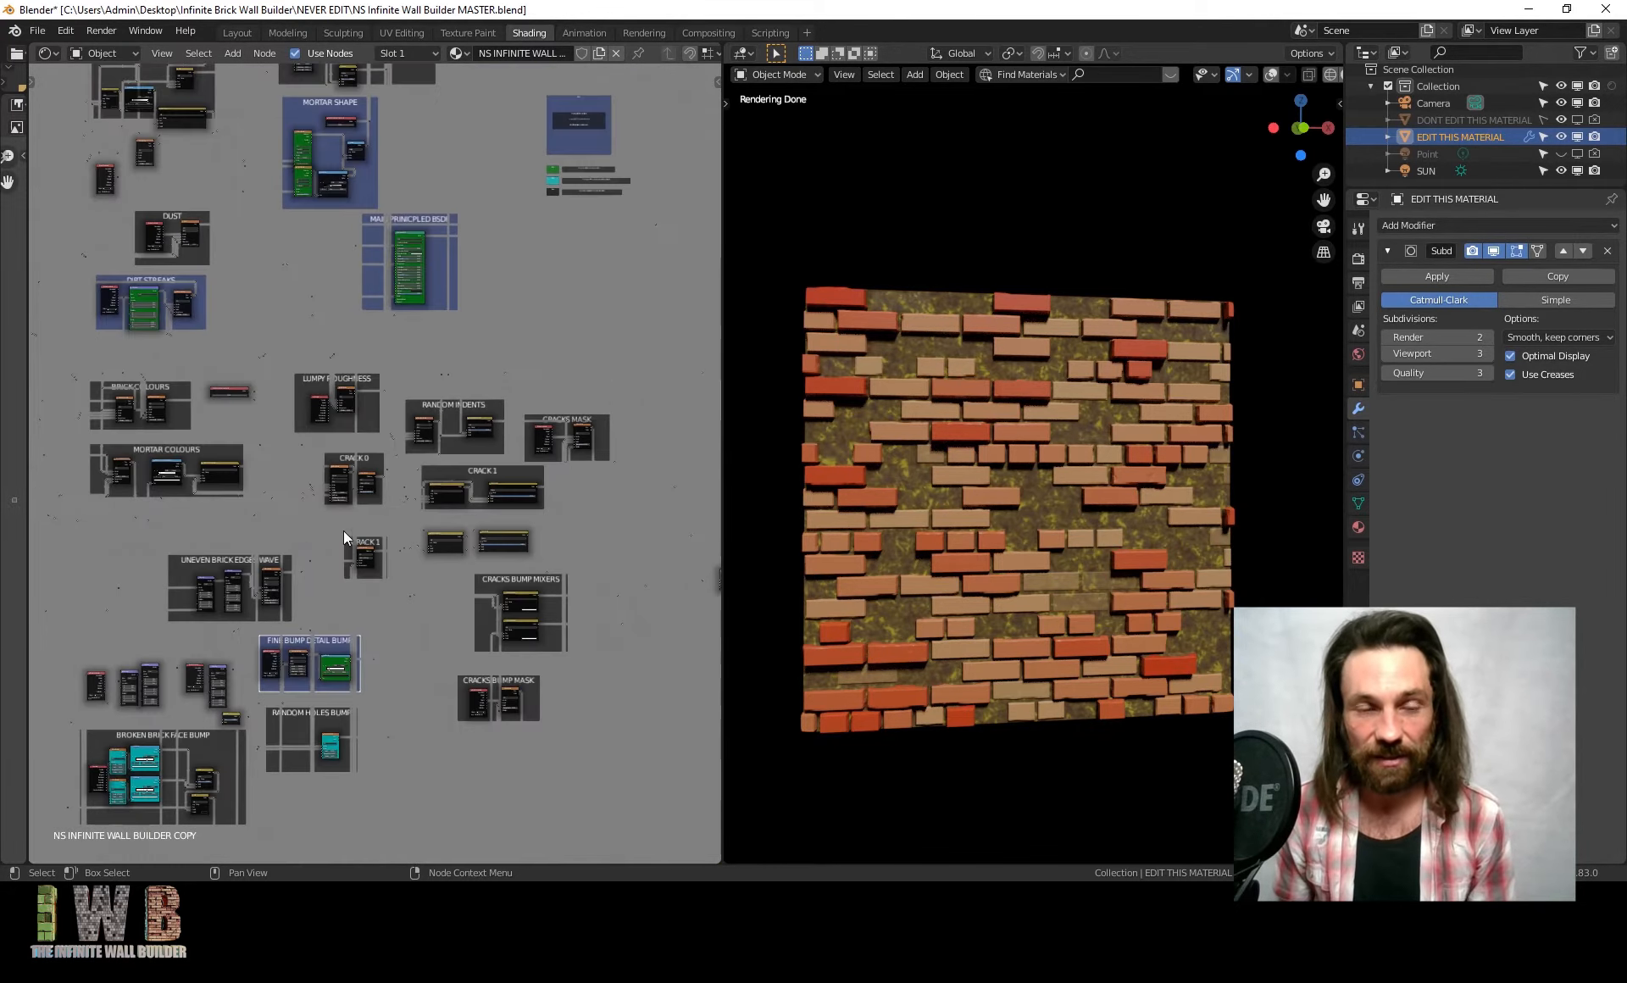
Inspect the turquoise and green nodes in the Broken Brick Face Bump, Random Holes Bump and Fine Bump Detail Bump frames
scroll(426, 520, "down", 4)
middle_click_drag(334, 474, 457, 550)
scroll(518, 470, "up", 5)
middle_click_drag(468, 317, 454, 468)
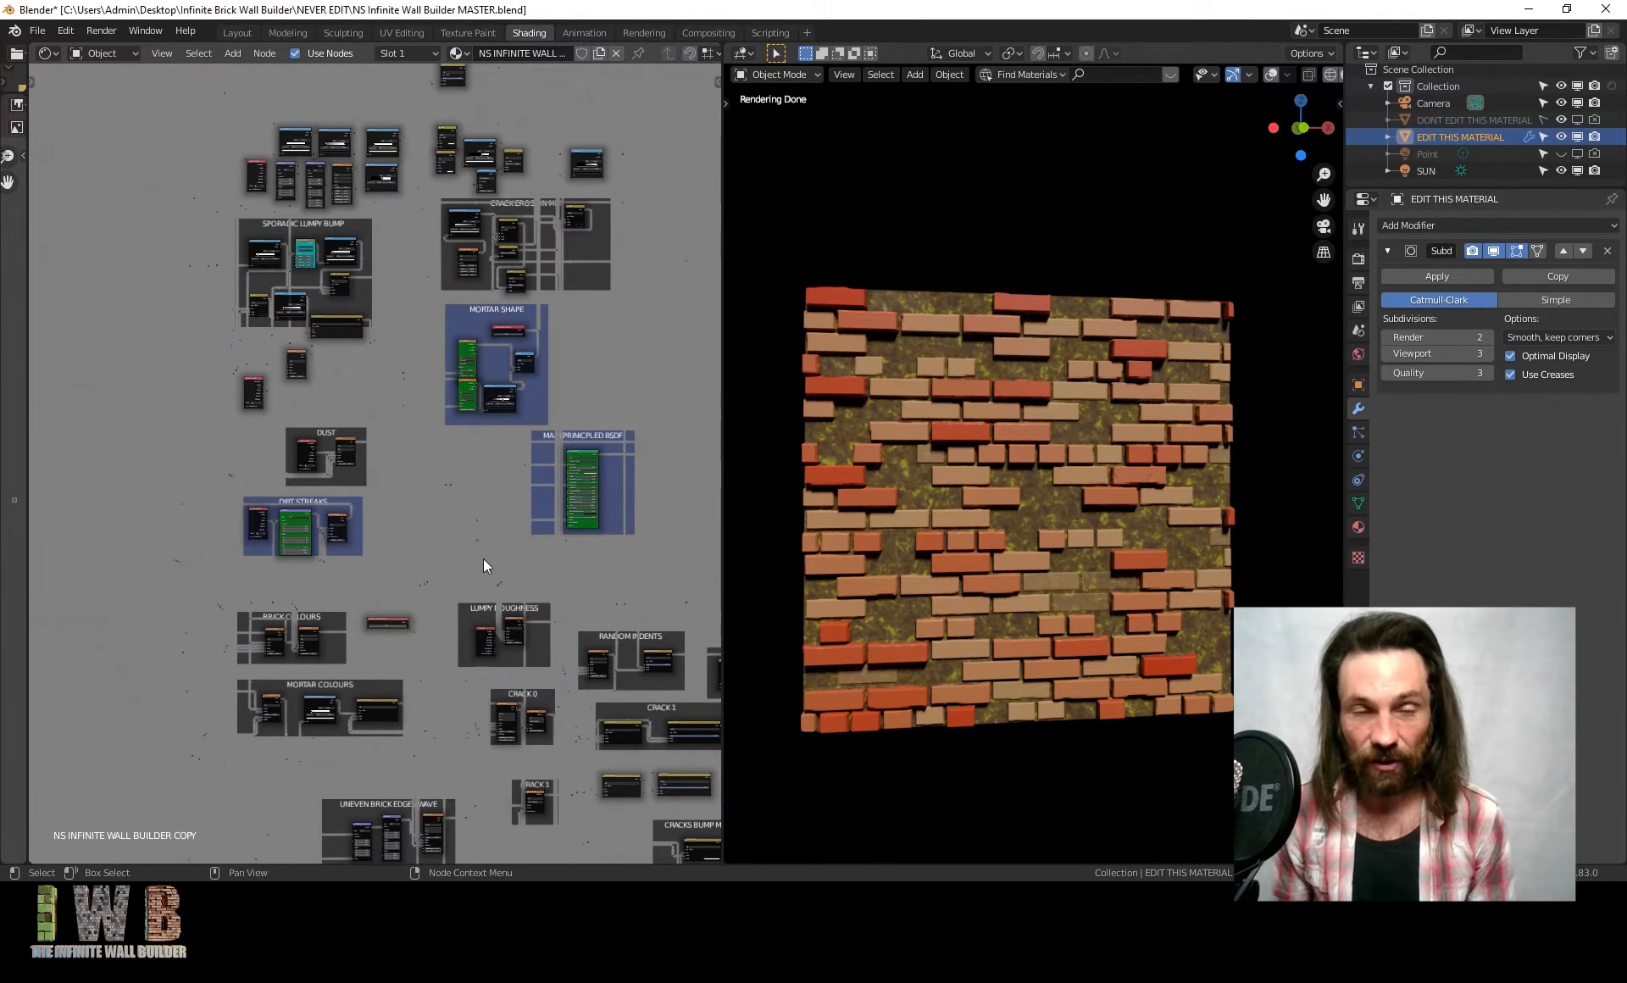
scroll(440, 485, "down", 4)
middle_click_drag(457, 612, 441, 402)
middle_click_drag(465, 535, 486, 403)
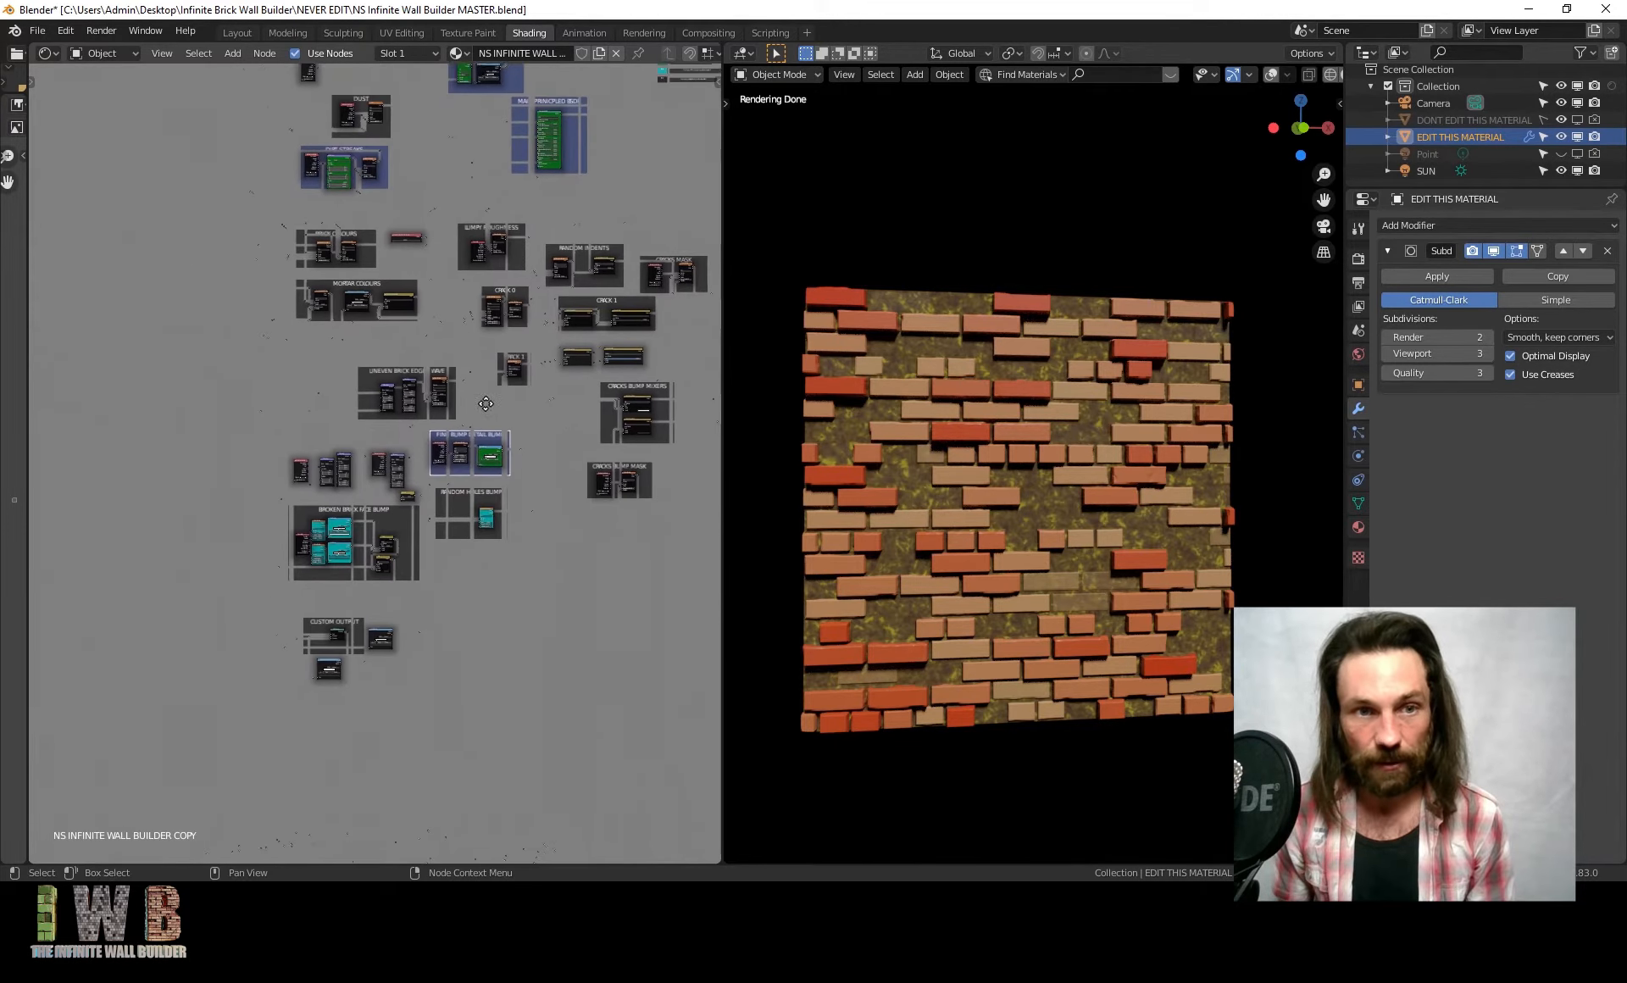
scroll(353, 553, "up", 6)
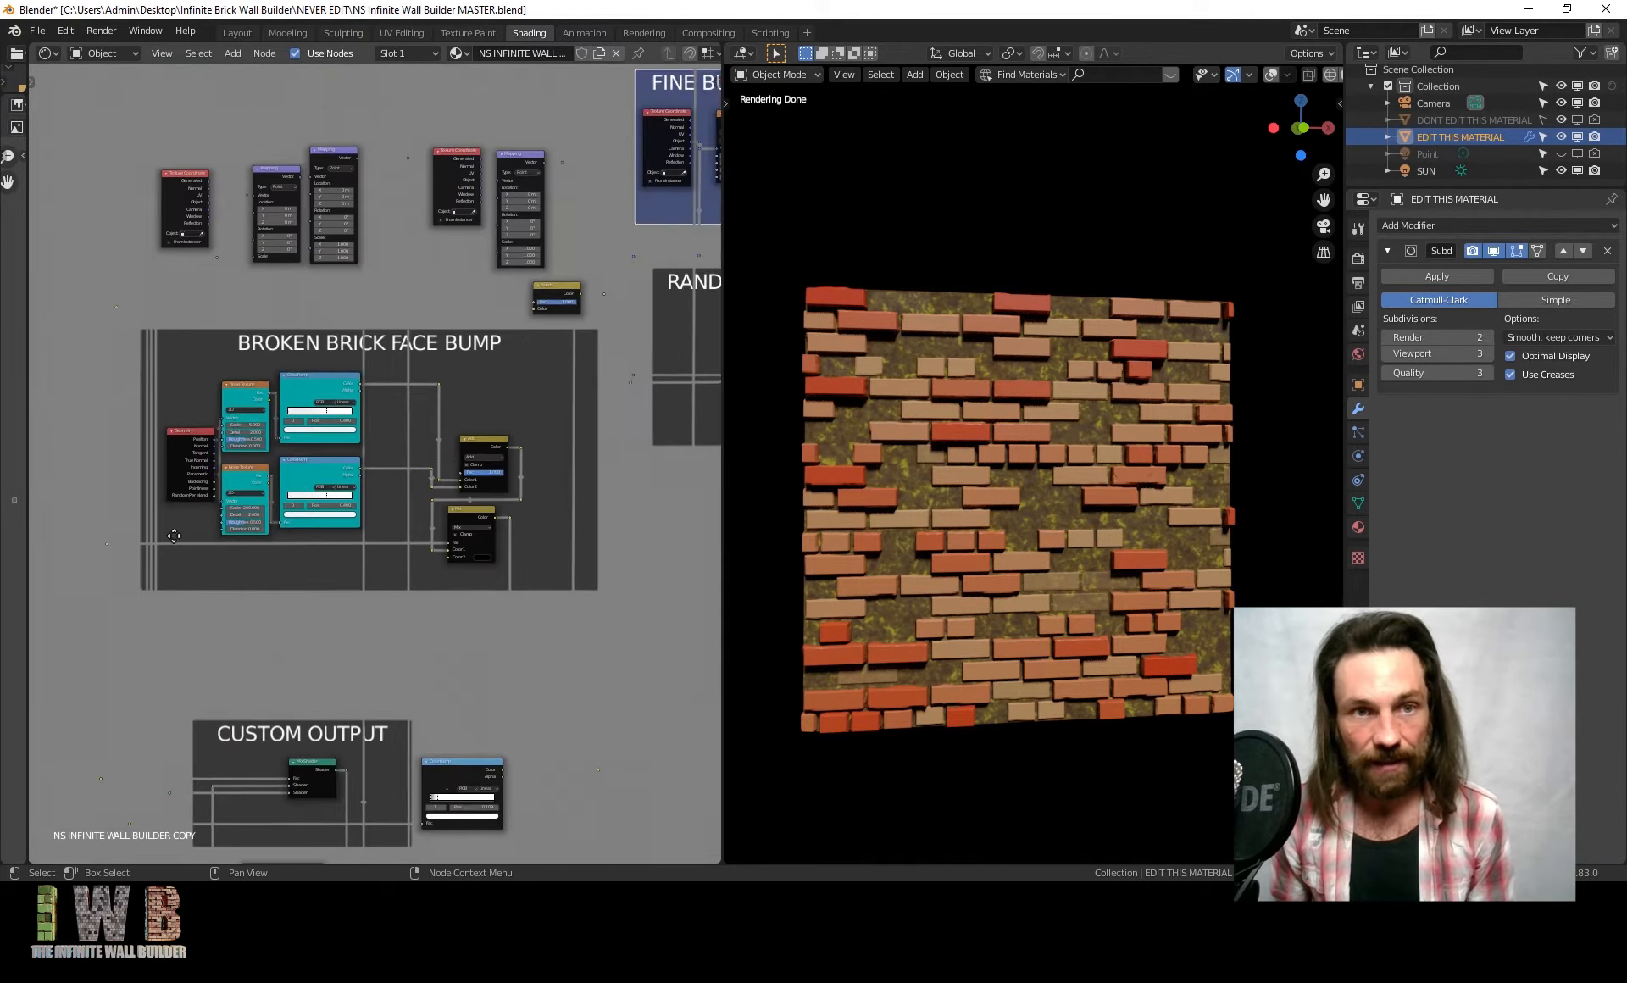
middle_click_drag(174, 536, 502, 678)
scroll(458, 508, "up", 1)
scroll(461, 226, "down", 2)
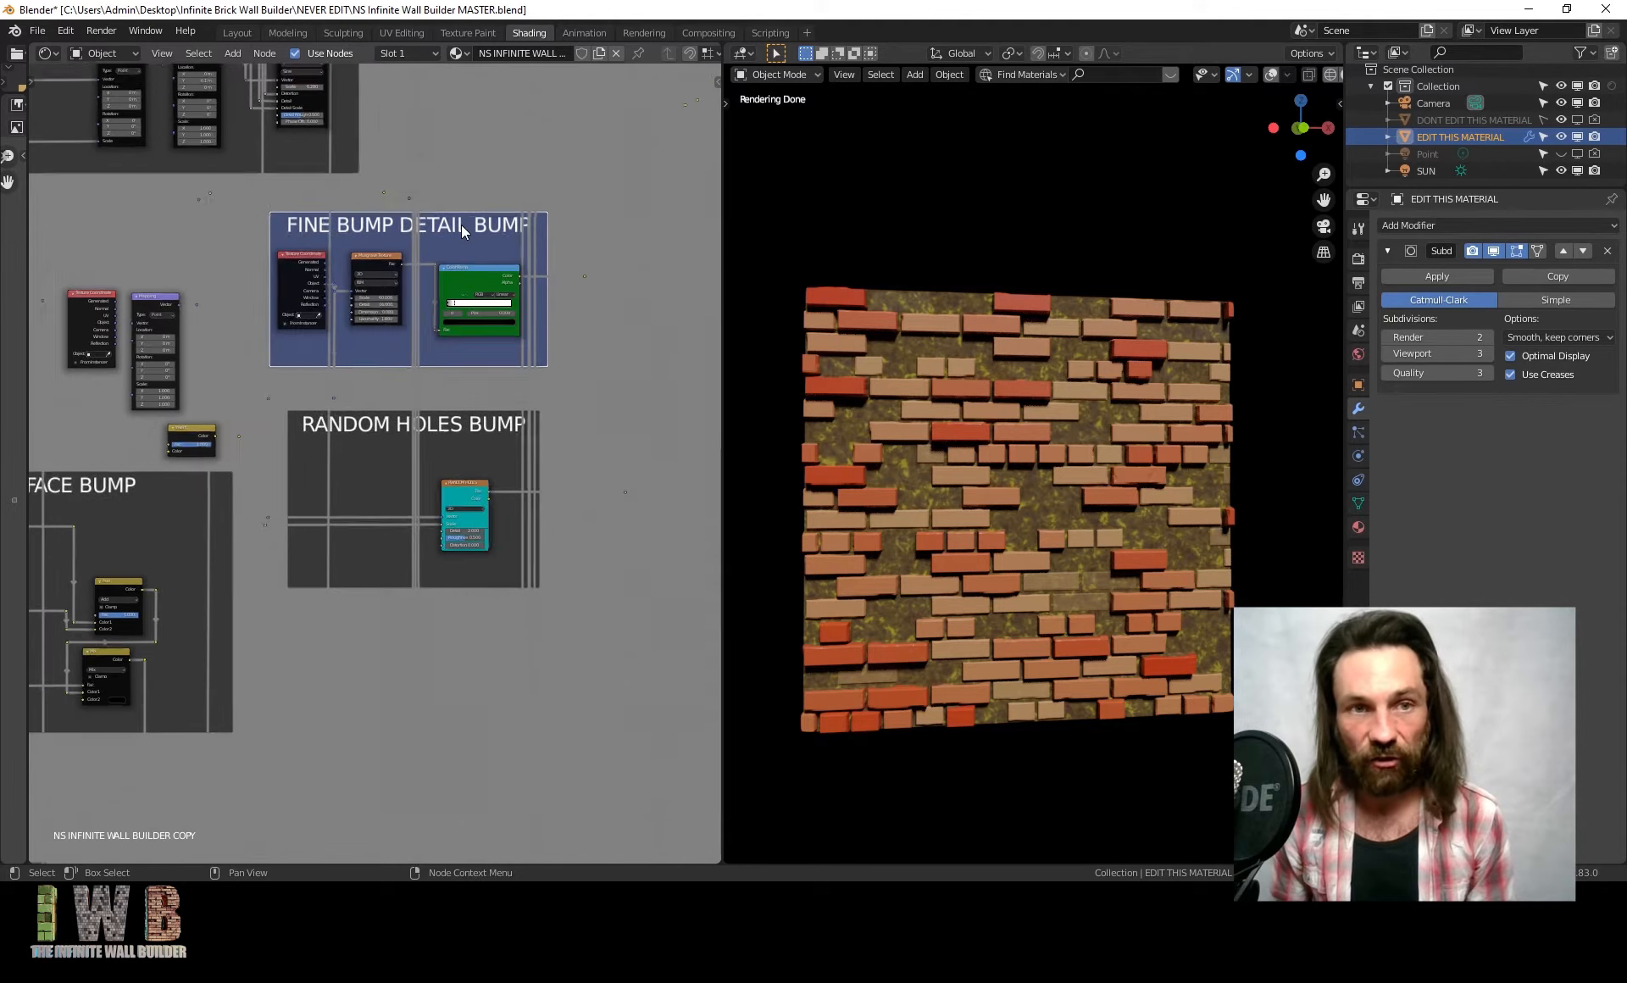
mouse_move(429, 236)
middle_mouse_down()
mouse_move(545, 688)
mouse_move(545, 861)
middle_mouse_up()
middle_click_drag(535, 225, 500, 332)
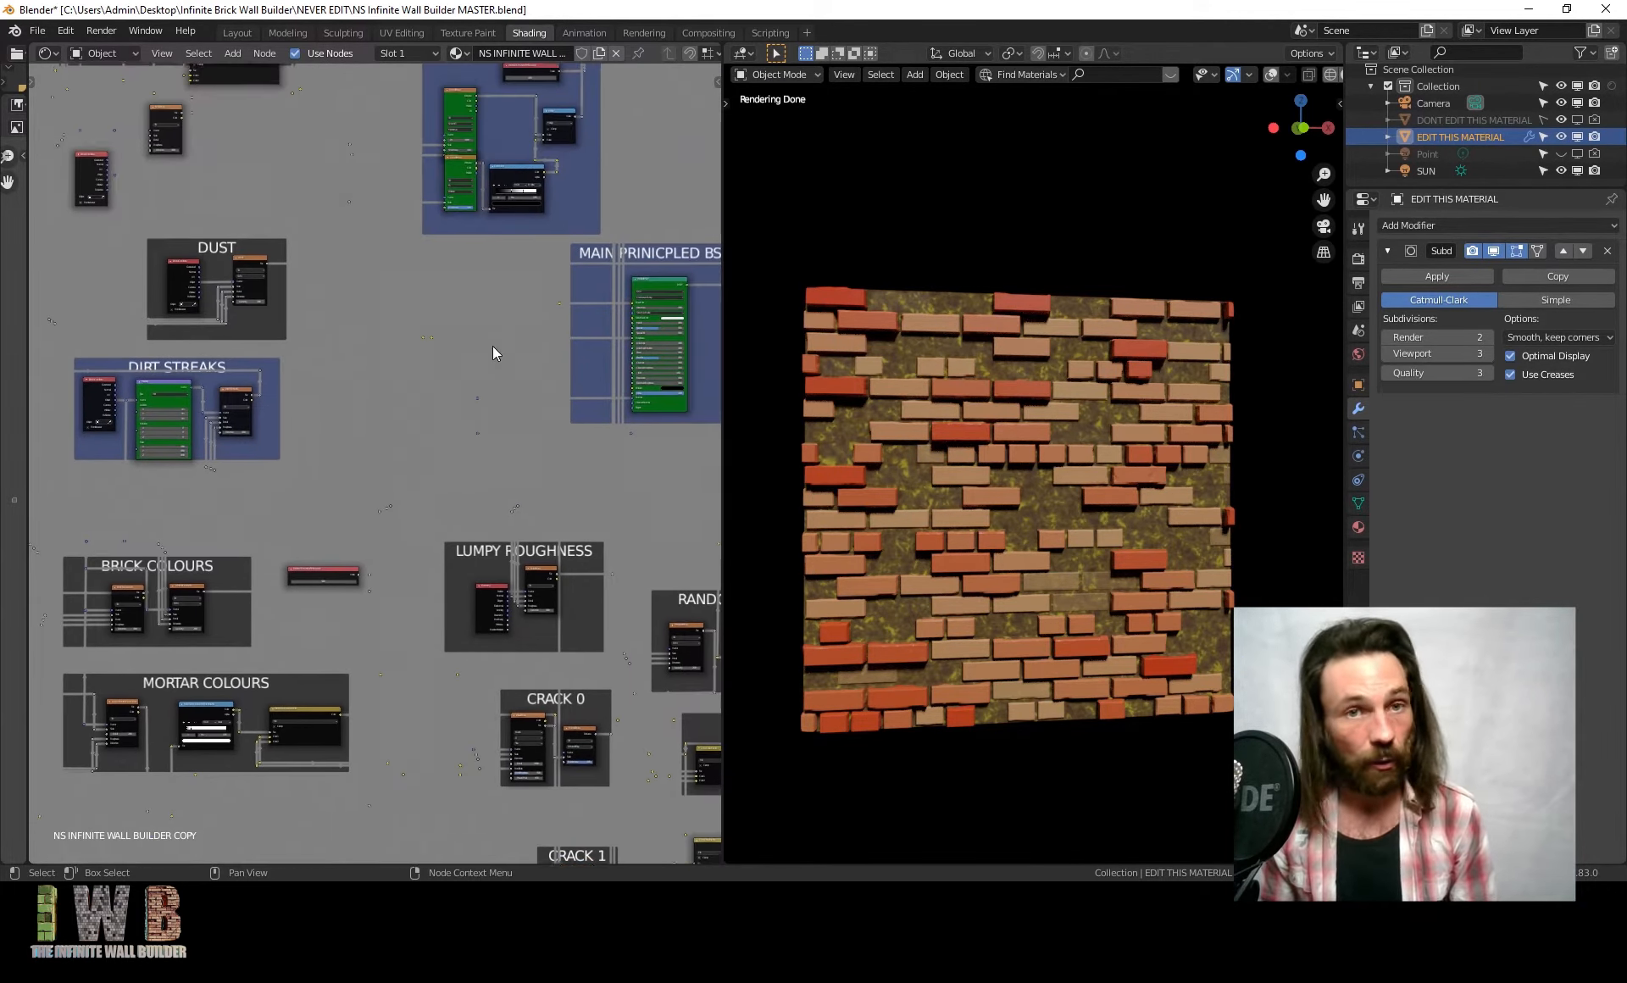
Survey the Sporadic Lumpy Bump, Mortar Shape, Dust and Dirt Streaks frames in the internal node tree
scroll(478, 306, "down", 5)
middle_click_drag(436, 203, 450, 341)
middle_click_drag(403, 287, 493, 506)
scroll(495, 416, "up", 6)
scroll(496, 416, "up", 4)
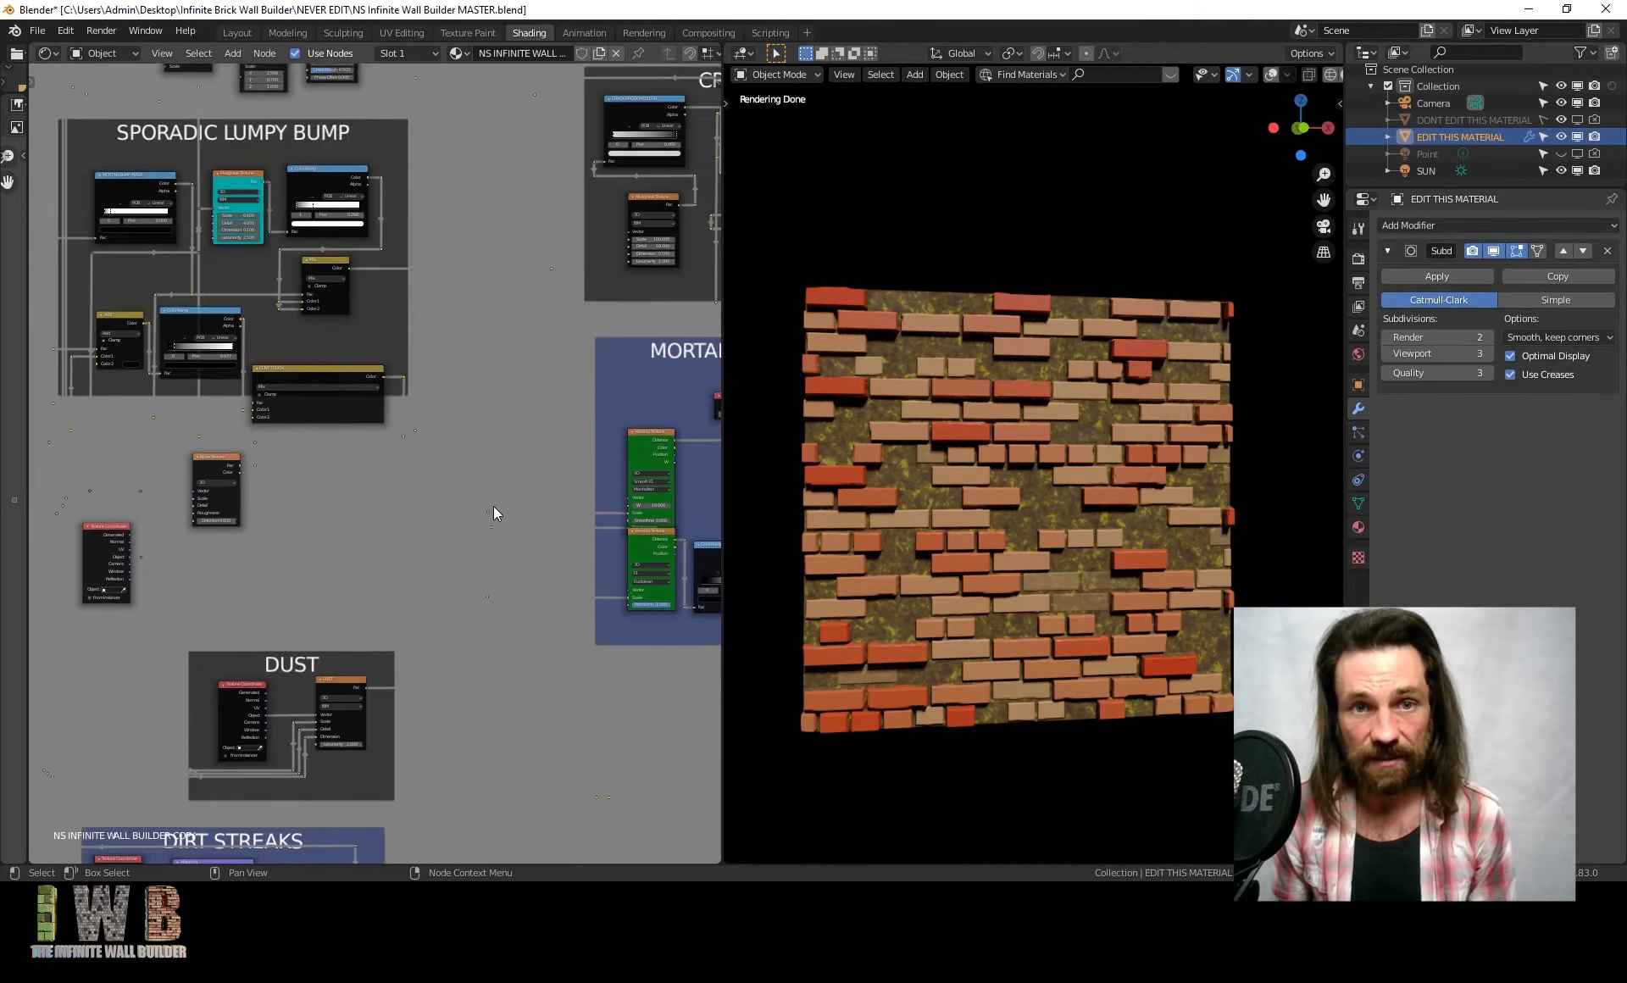
scroll(535, 434, "down", 5)
middle_click_drag(475, 349, 423, 215)
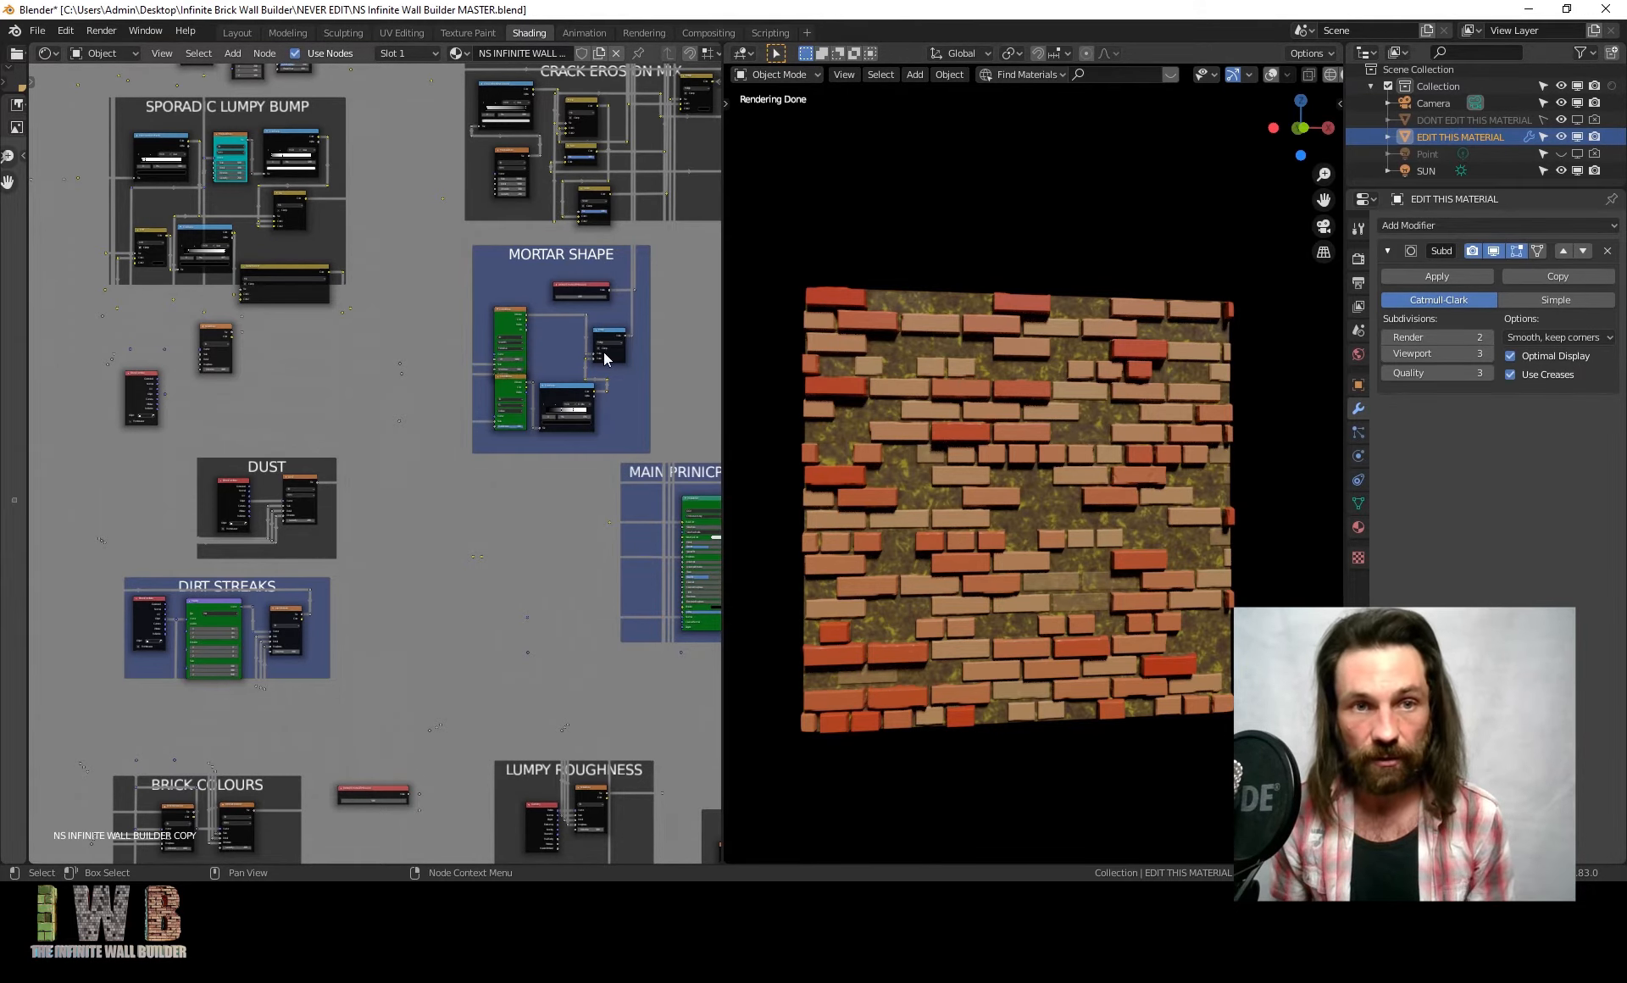
scroll(515, 351, "down", 4)
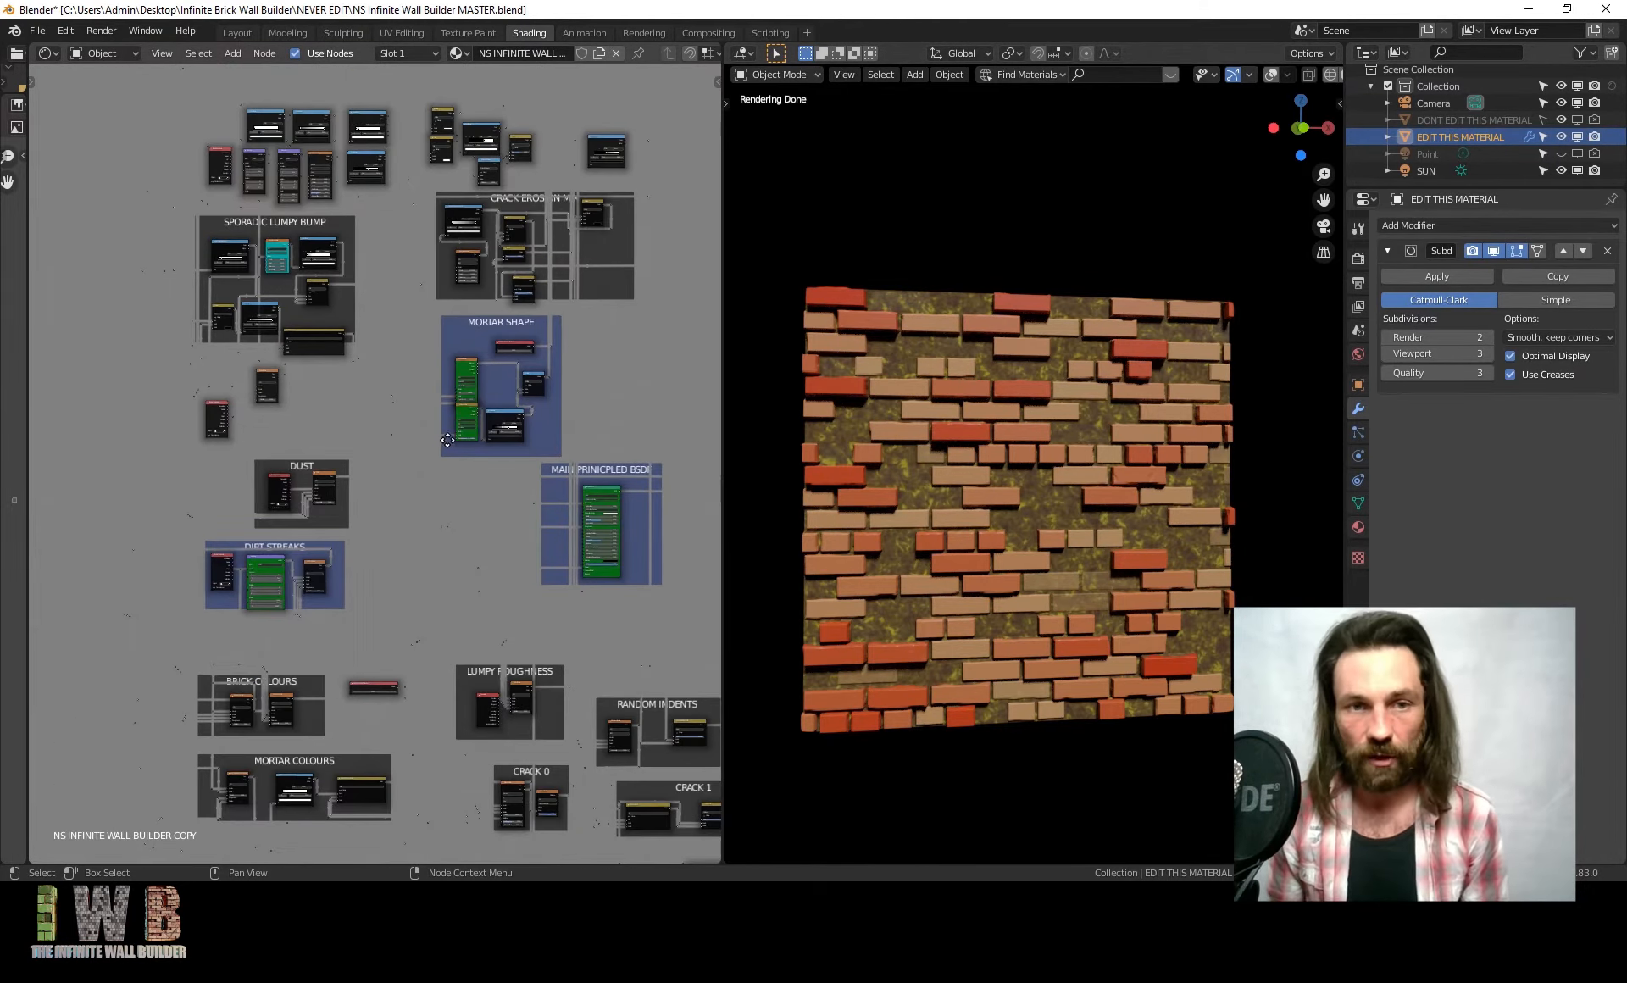
middle_click_drag(450, 446, 419, 367)
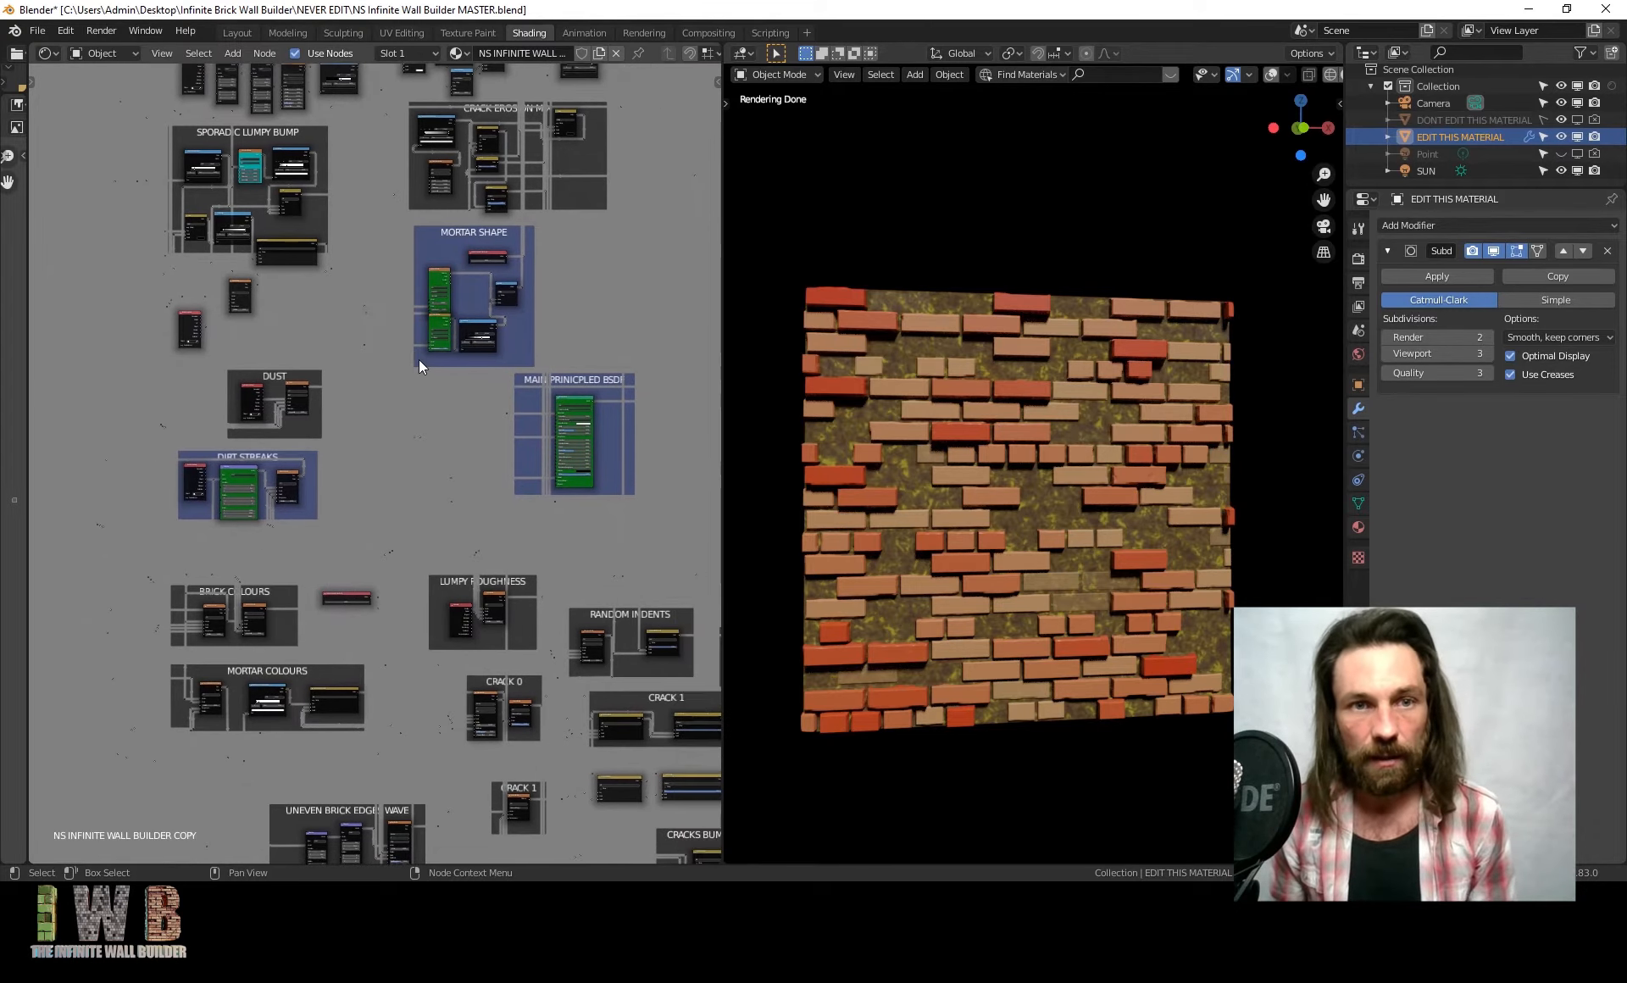
middle_click_drag(367, 314, 441, 393)
Examine the turquoise Musgrave Texture node inside the Sporadic Lumpy Bump frame
scroll(315, 209, "up", 6)
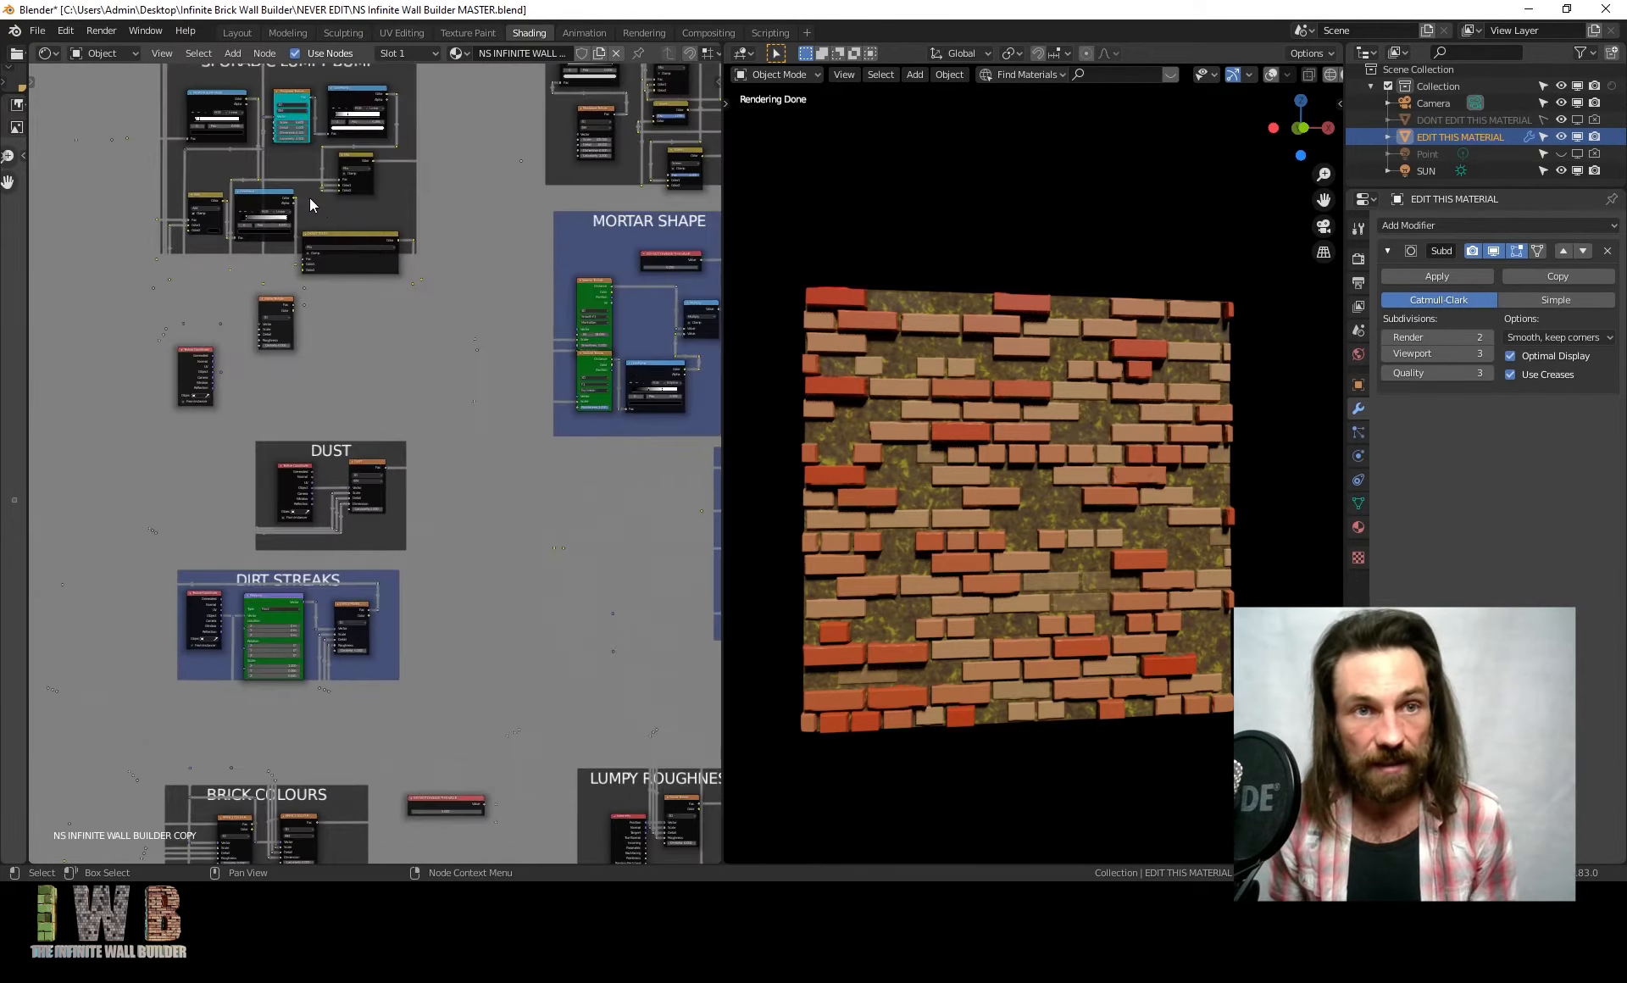
middle_click_drag(337, 234, 424, 394)
scroll(420, 274, "up", 5)
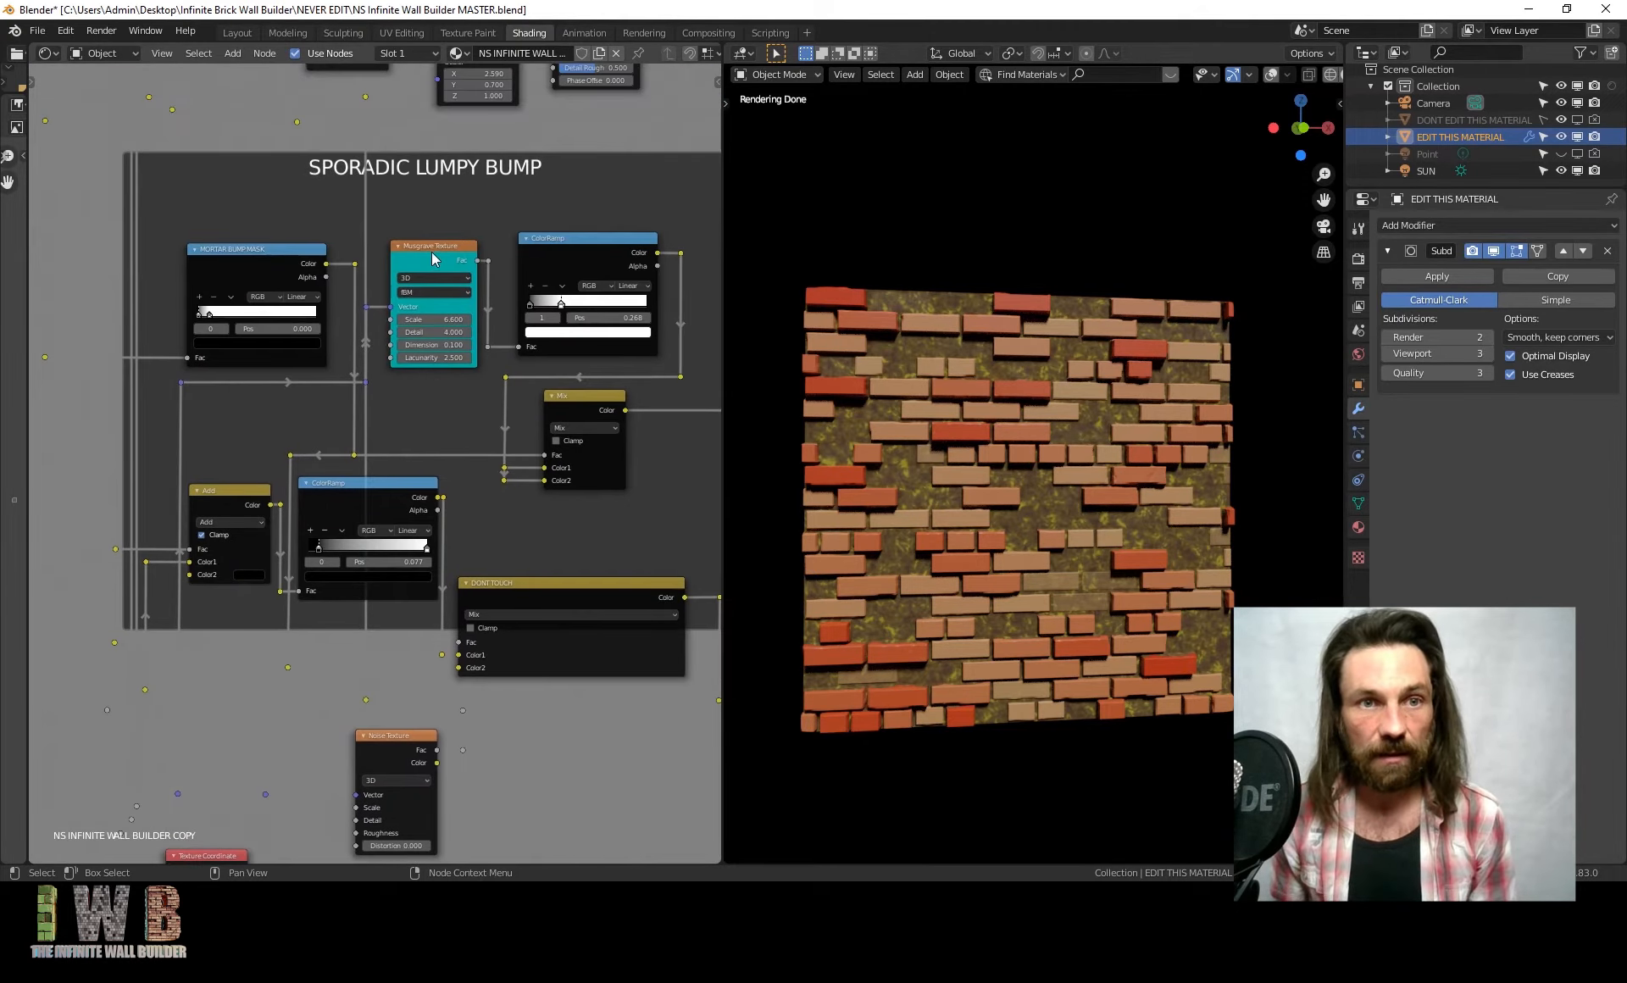
scroll(438, 258, "down", 1)
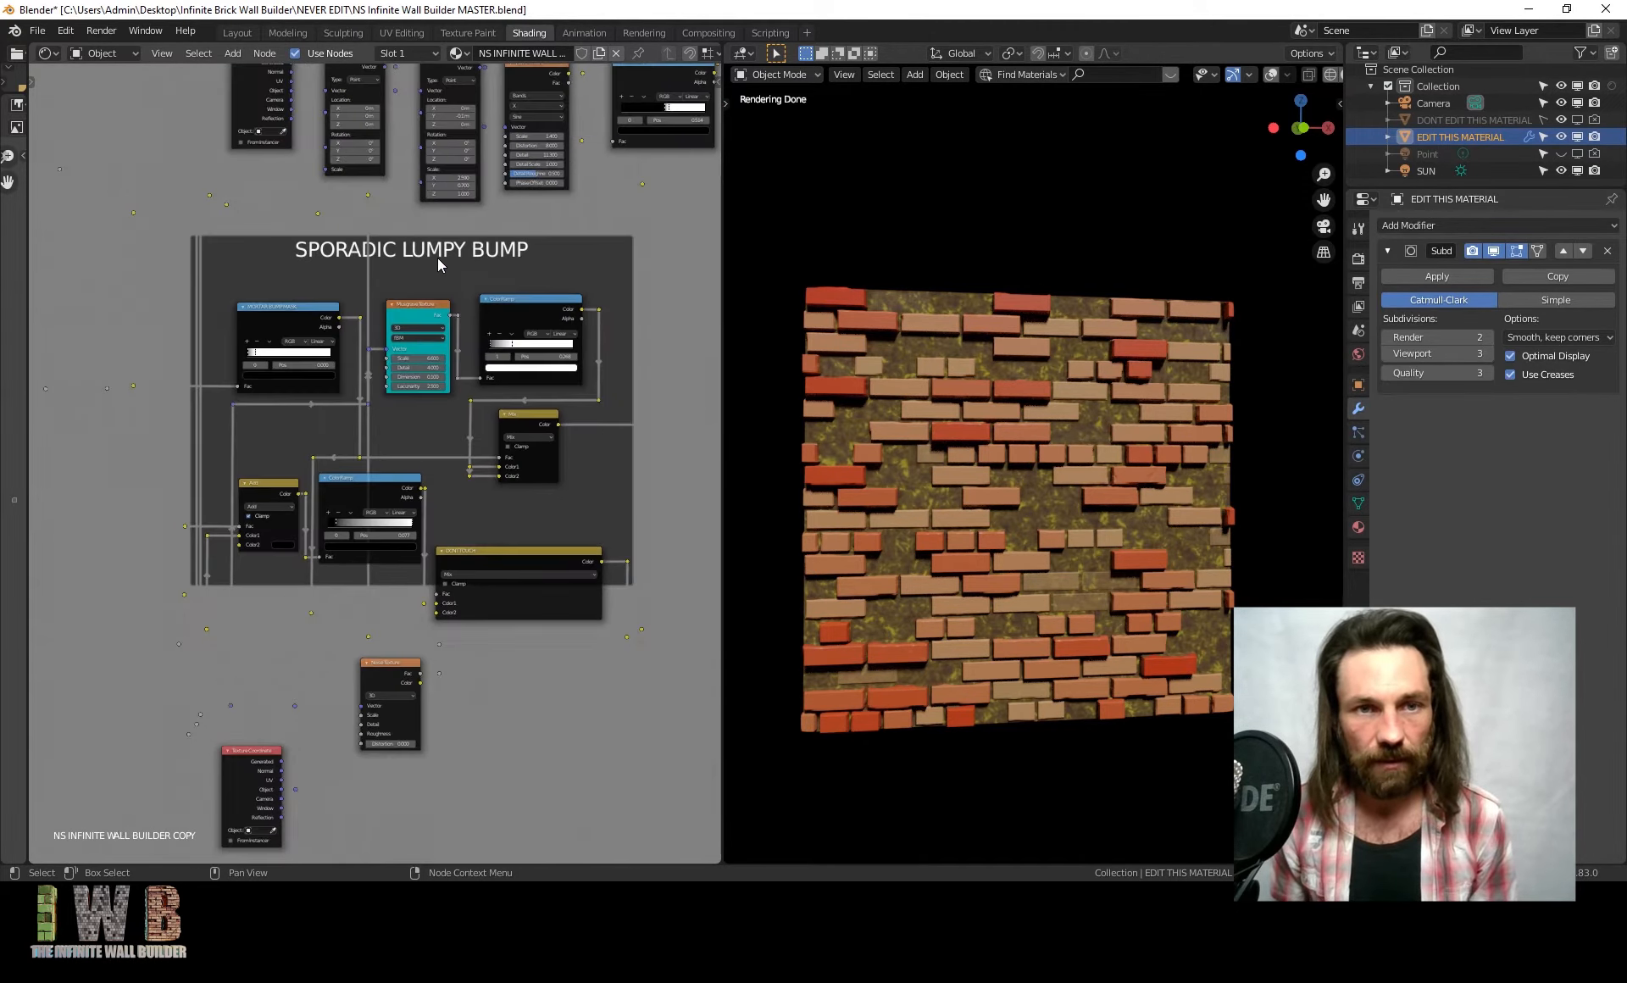
scroll(430, 258, "up", 3)
scroll(451, 187, "down", 6)
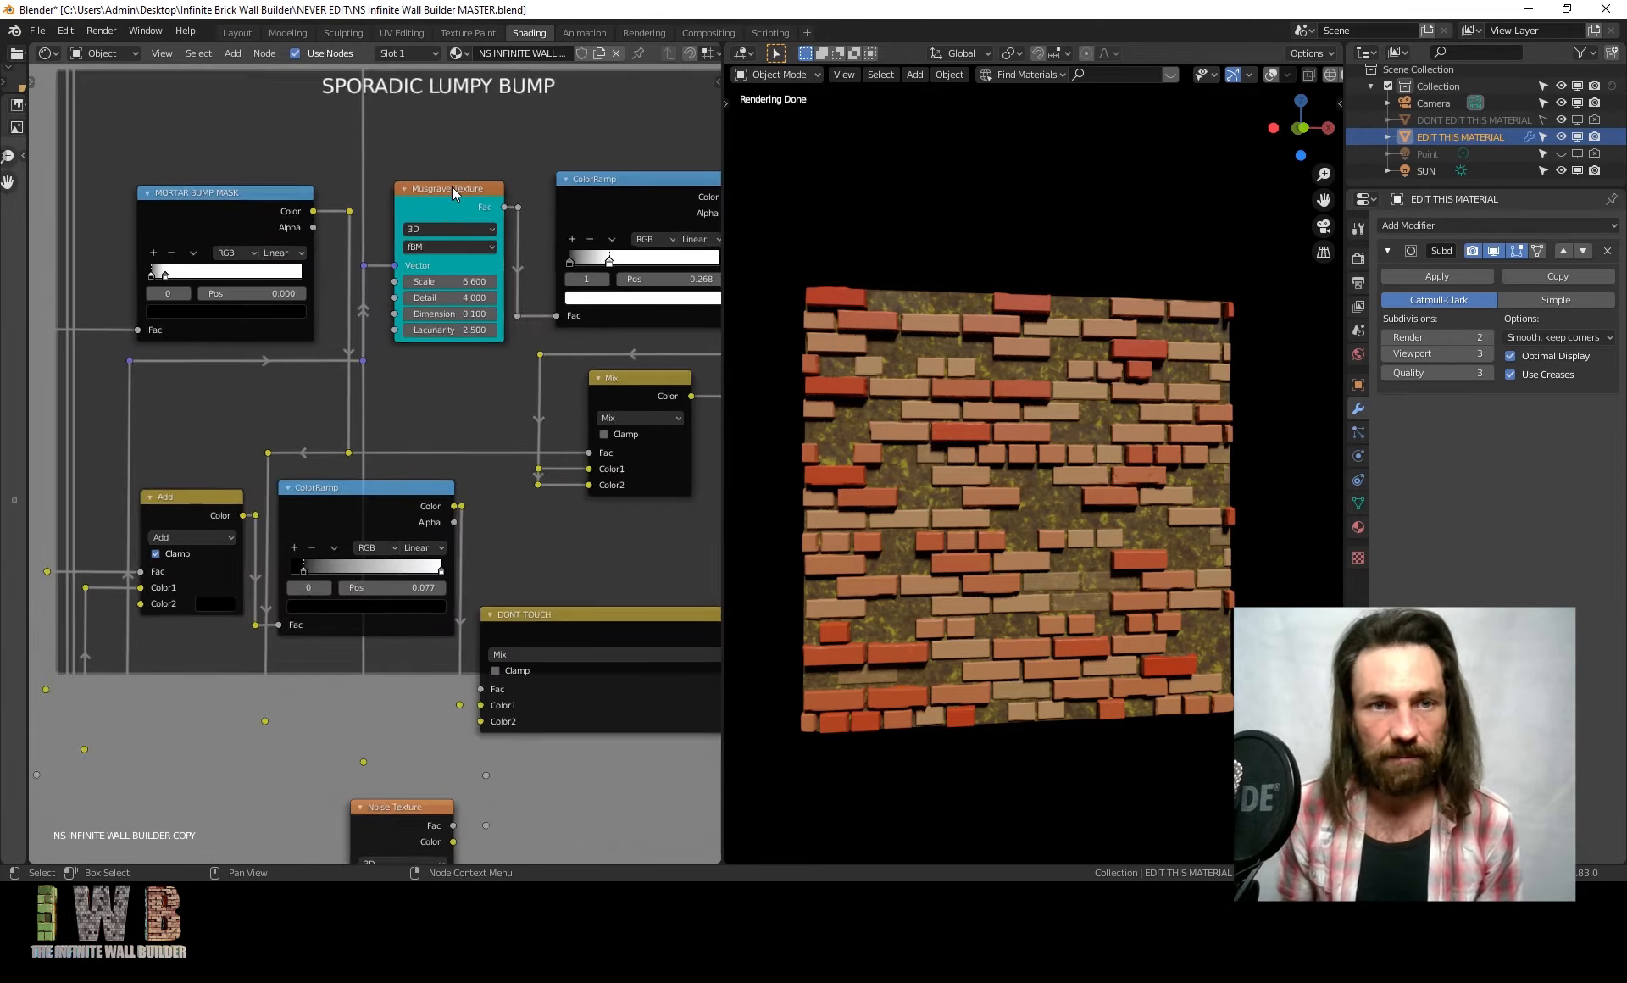
scroll(441, 237, "up", 6)
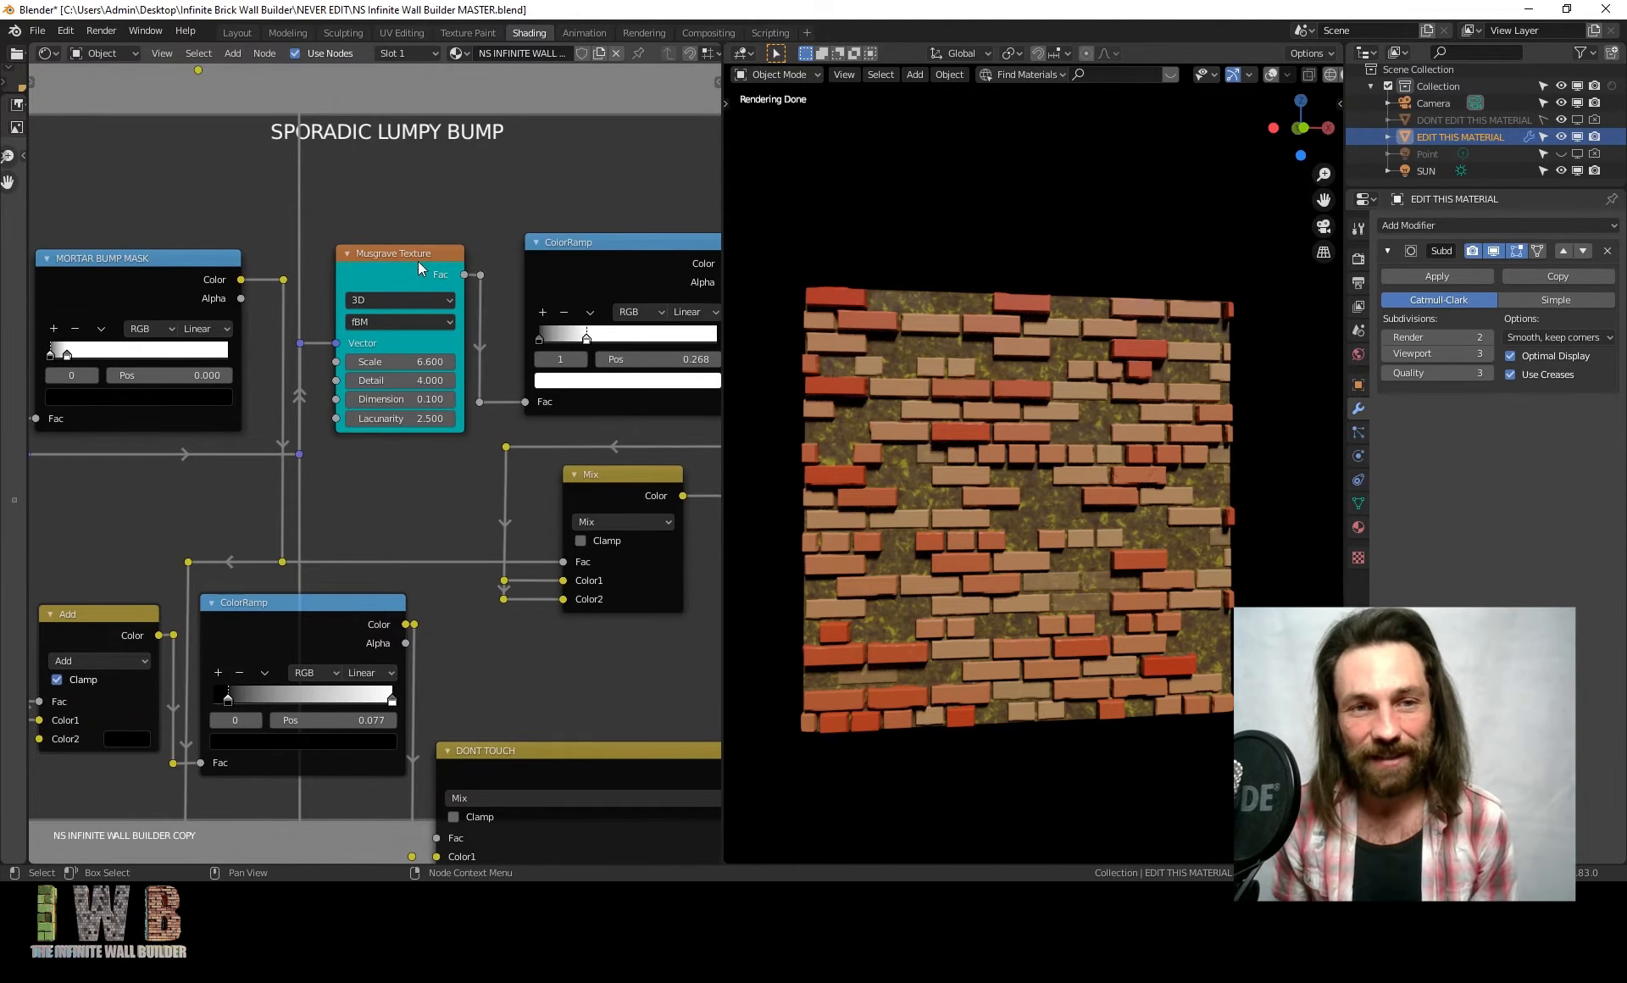
scroll(399, 292, "down", 2)
scroll(431, 343, "down", 5)
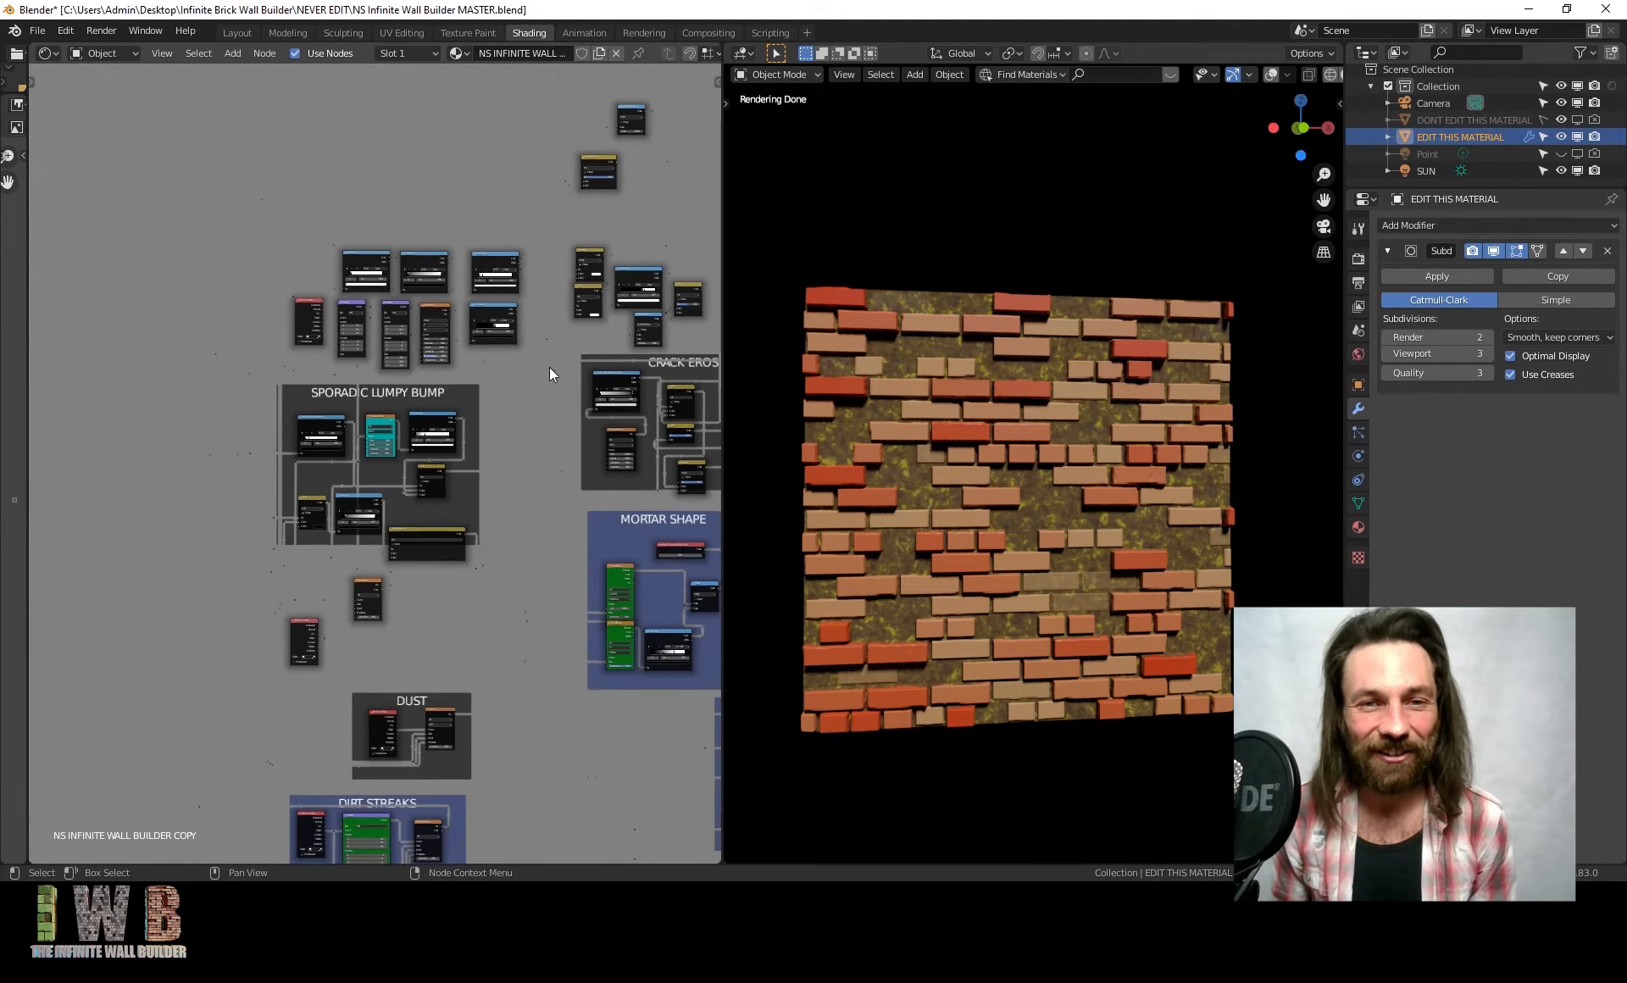
Find the Broken Brick Face Bump frame and select its turquoise Noise Texture and ColorRamp nodes to inspect them
middle_click_drag(553, 366, 500, 117)
middle_click_drag(432, 537, 491, 109)
middle_click_drag(452, 706, 448, 488)
middle_click_drag(280, 766, 293, 608)
scroll(292, 608, "up", 4)
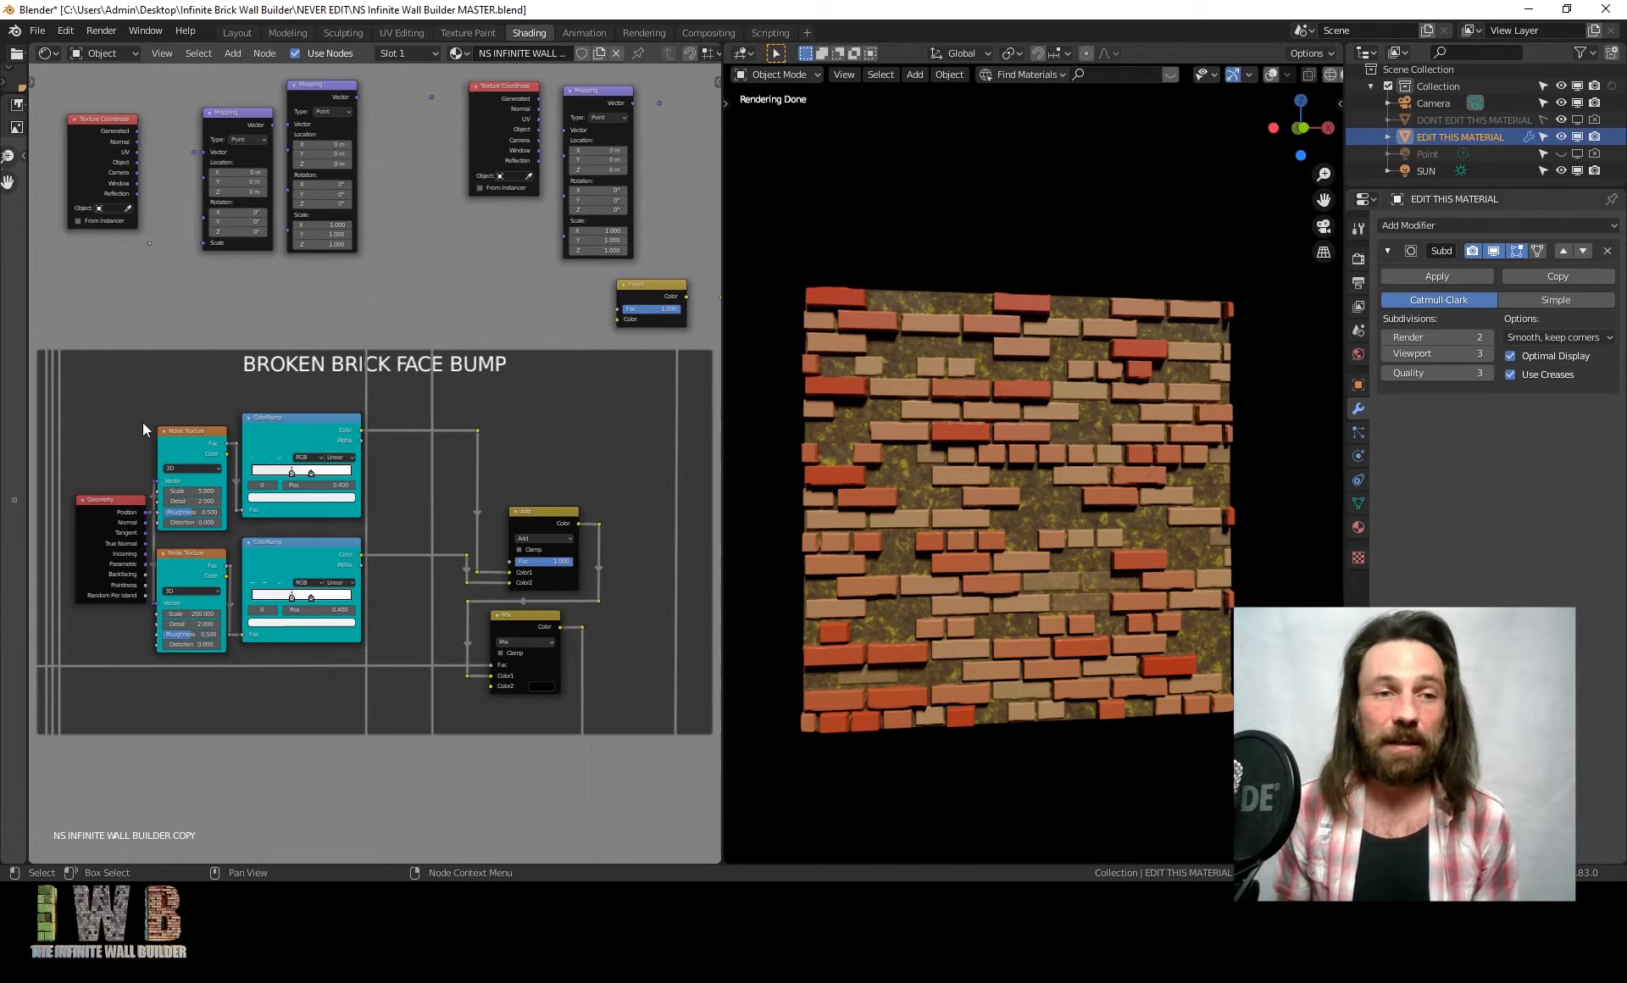
left_click(181, 443)
left_click(287, 415)
left_click(280, 546)
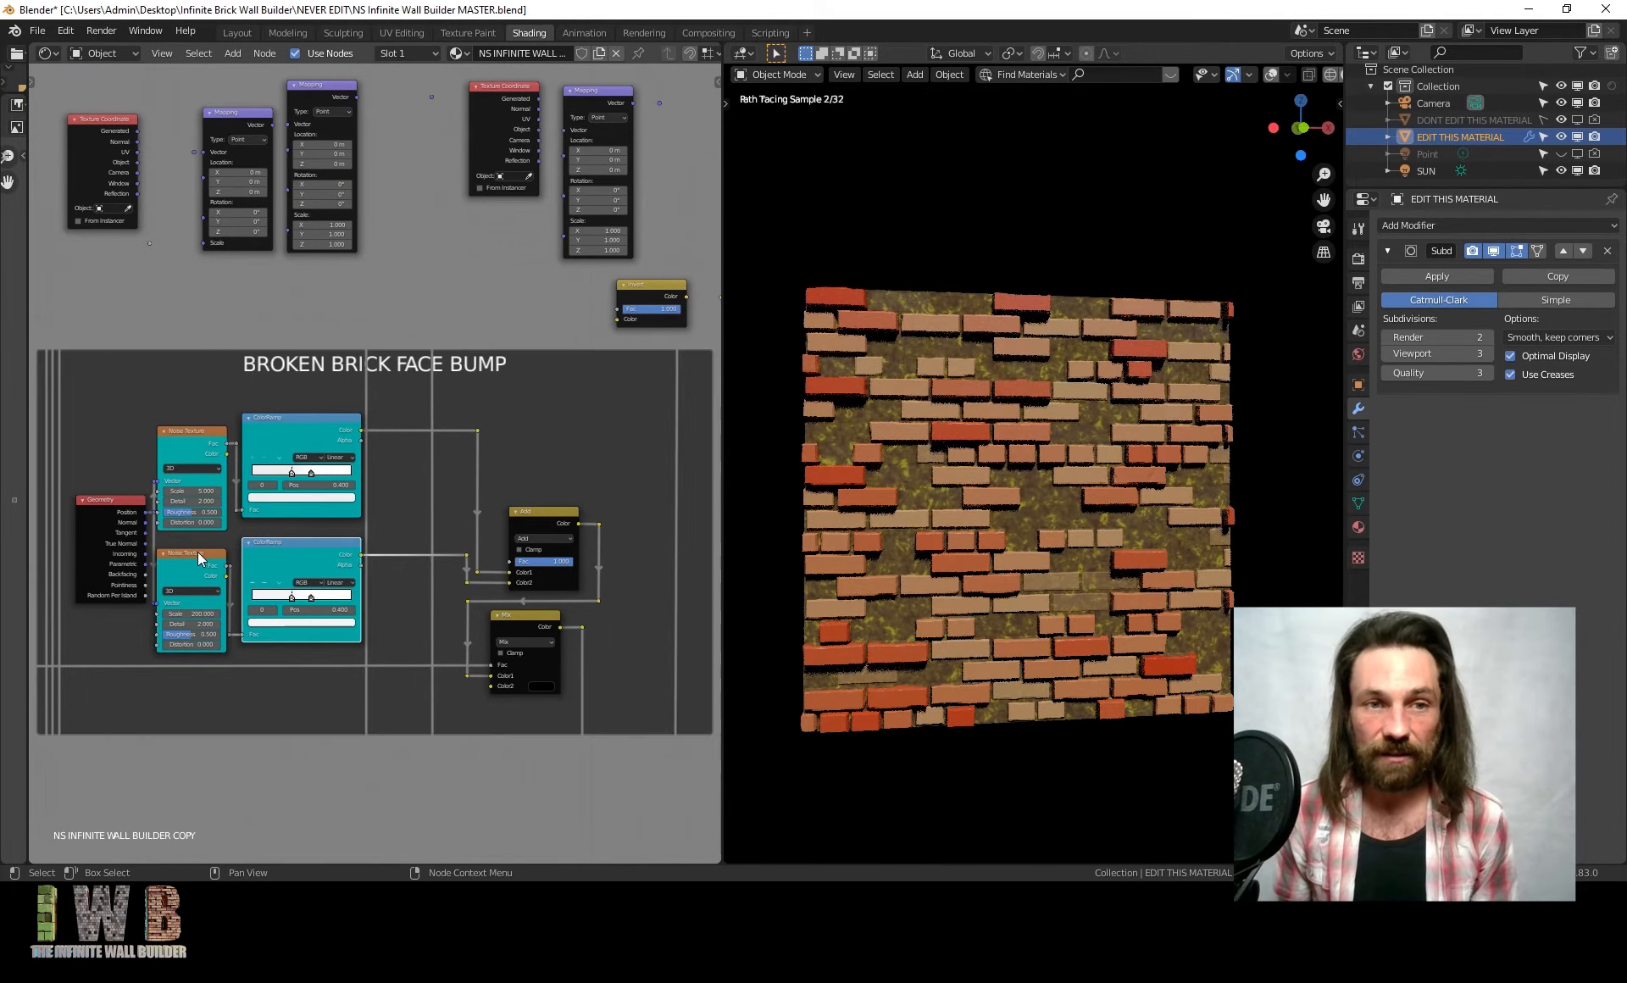
Examine the green Voronoi Texture nodes in the Mortar Shape frame and inspect the rendered brick wall up close
scroll(372, 517, "down", 10)
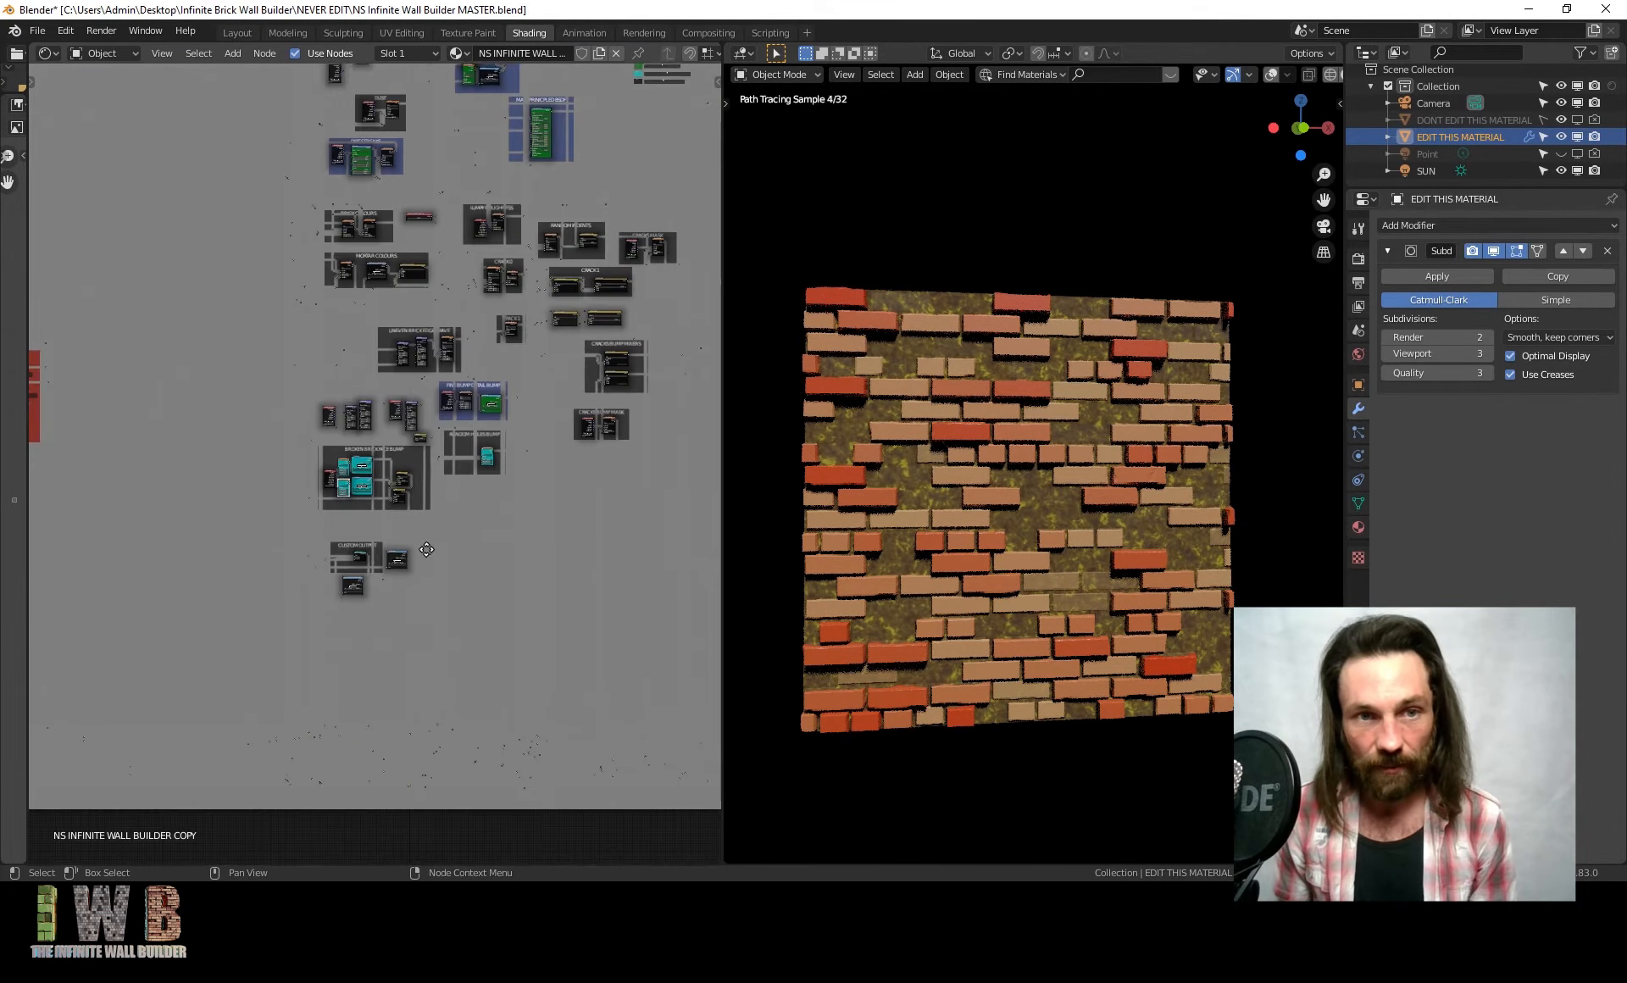
middle_click_drag(349, 141, 487, 413)
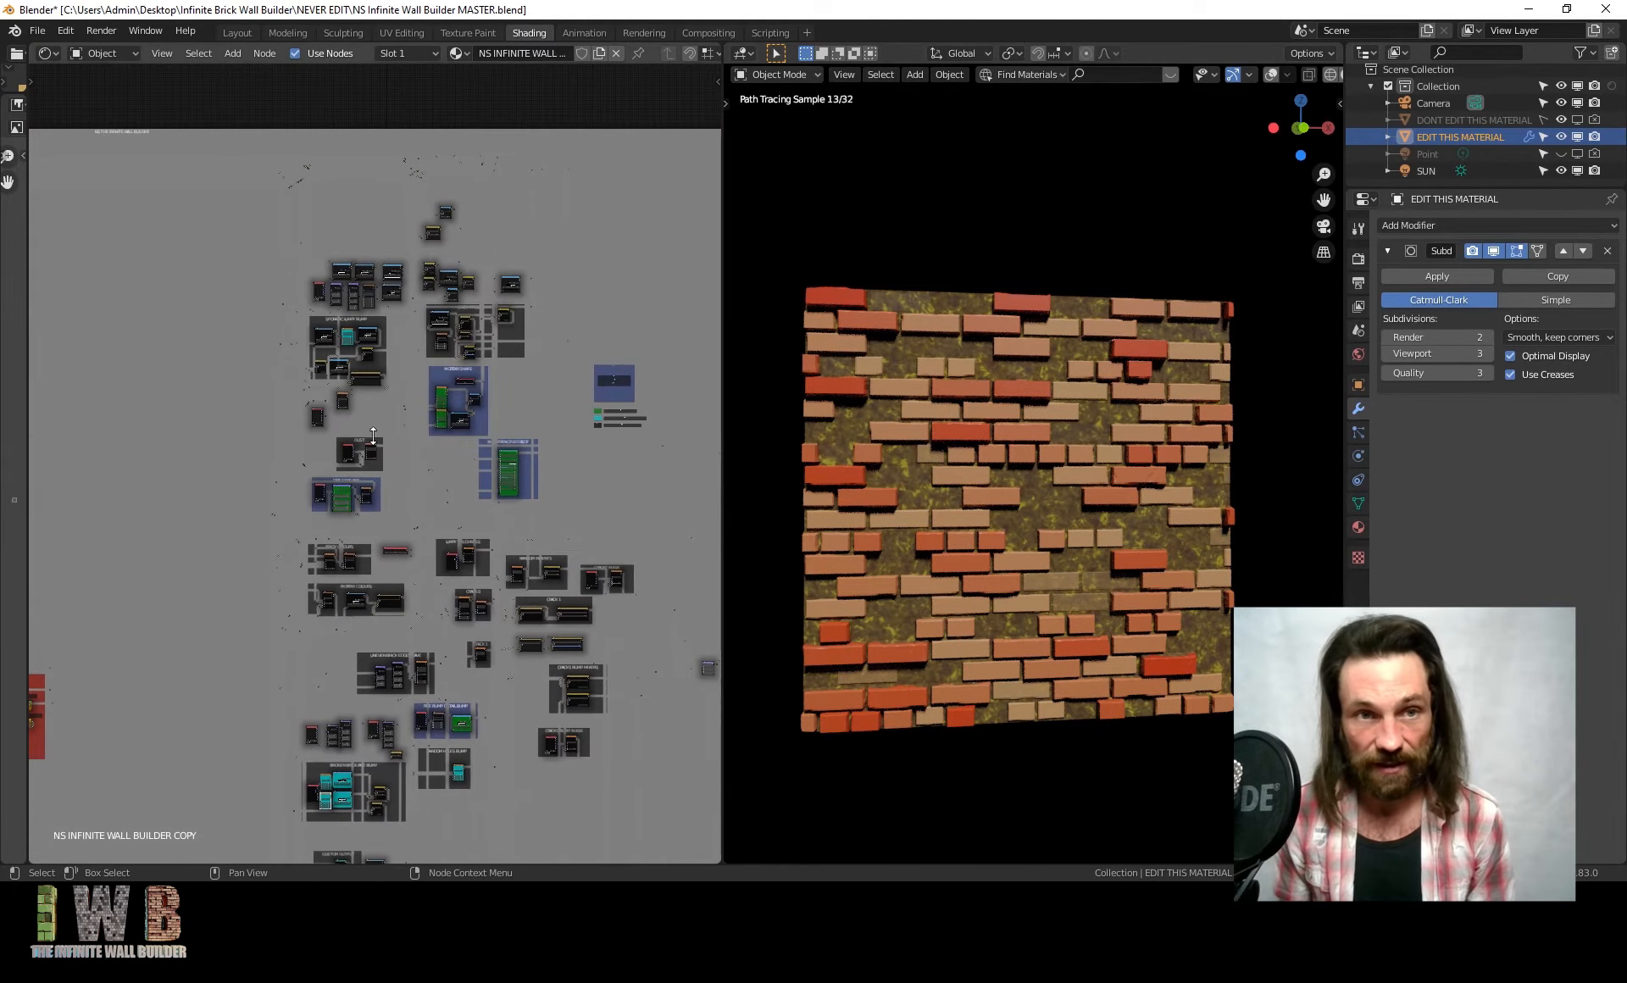
scroll(450, 440, "up", 3)
scroll(450, 440, "up", 6)
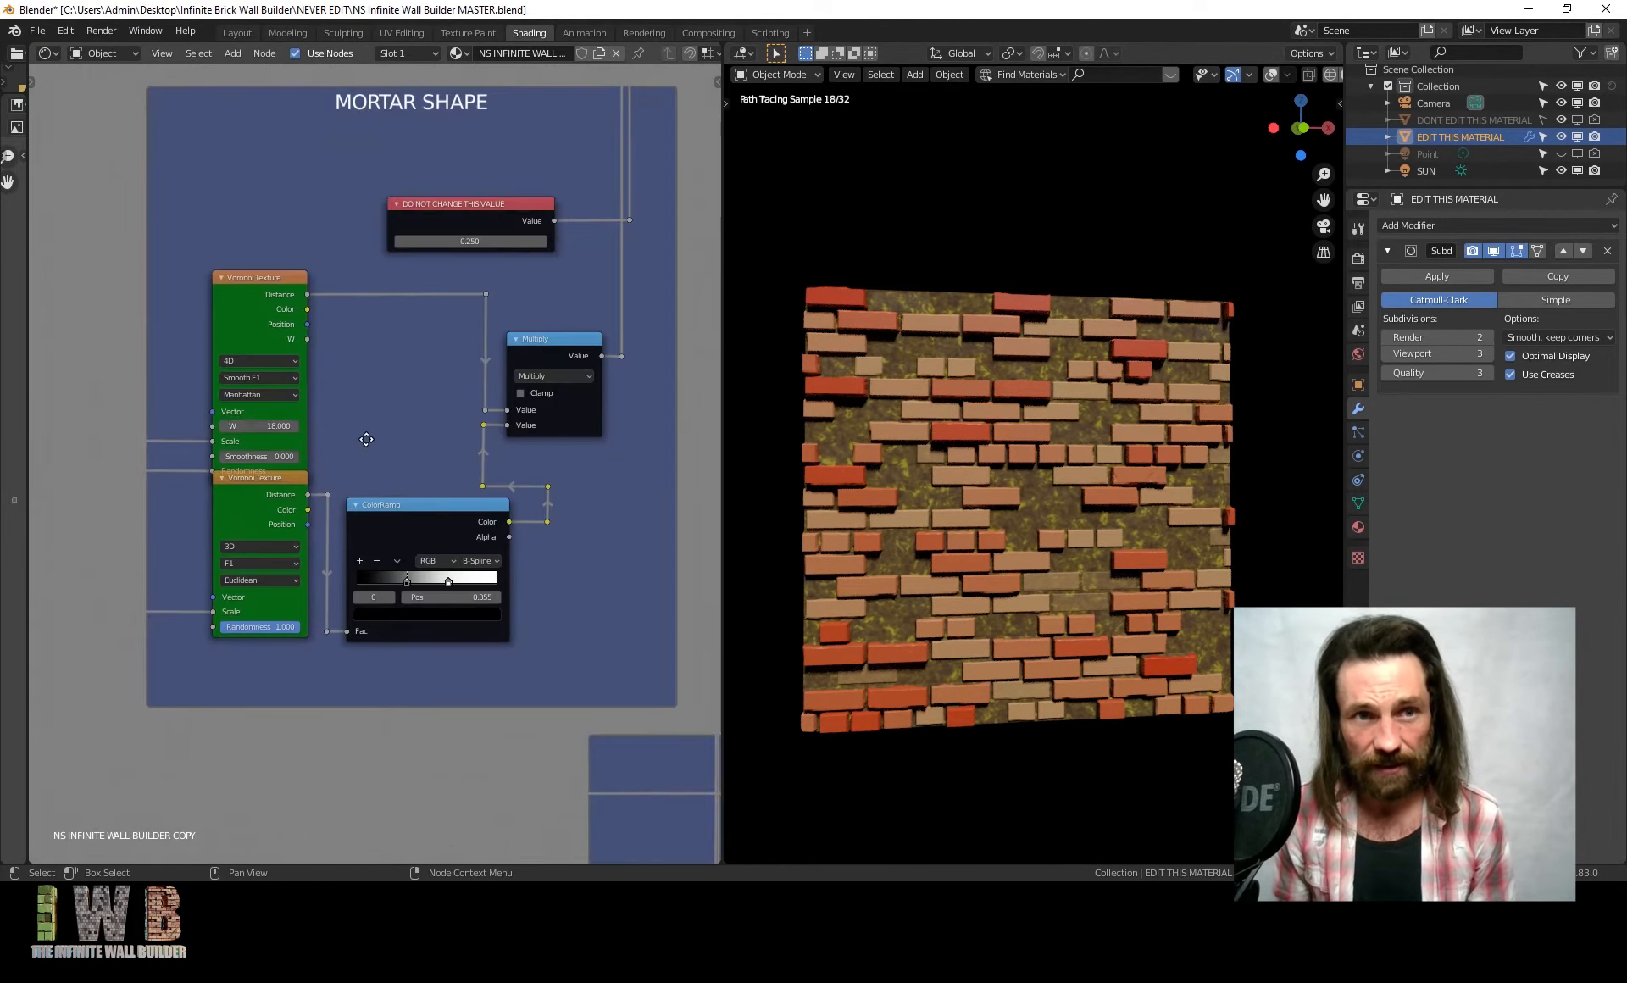
scroll(390, 344, "up", 3)
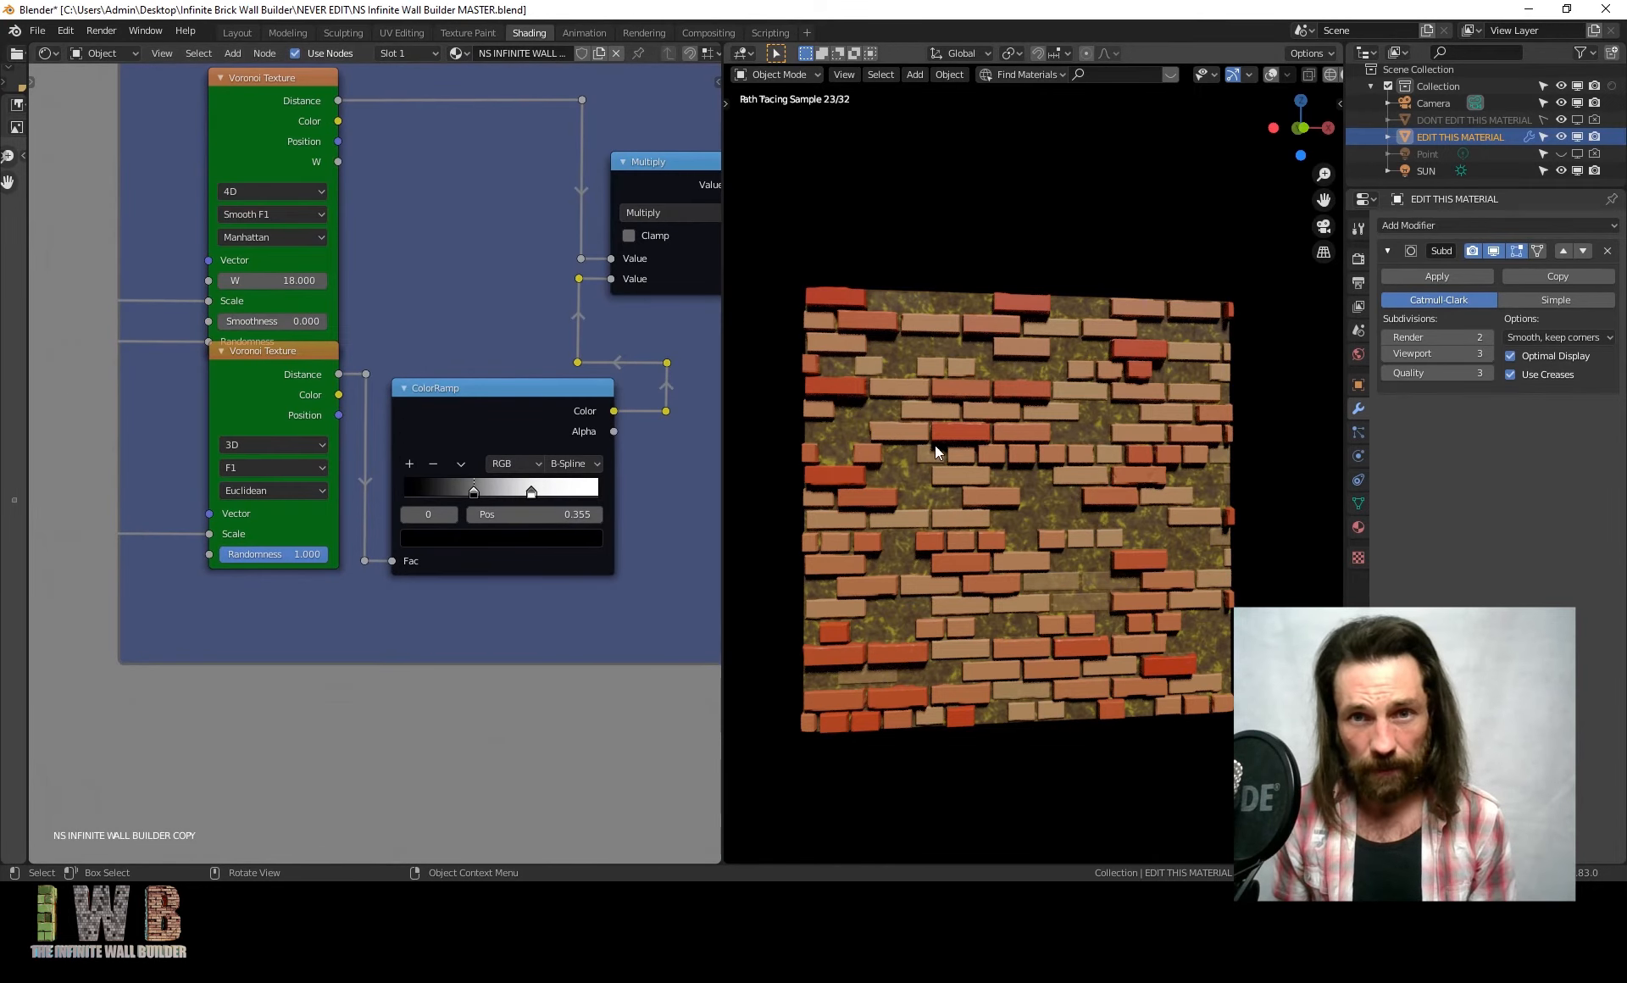
scroll(995, 427, "up", 5)
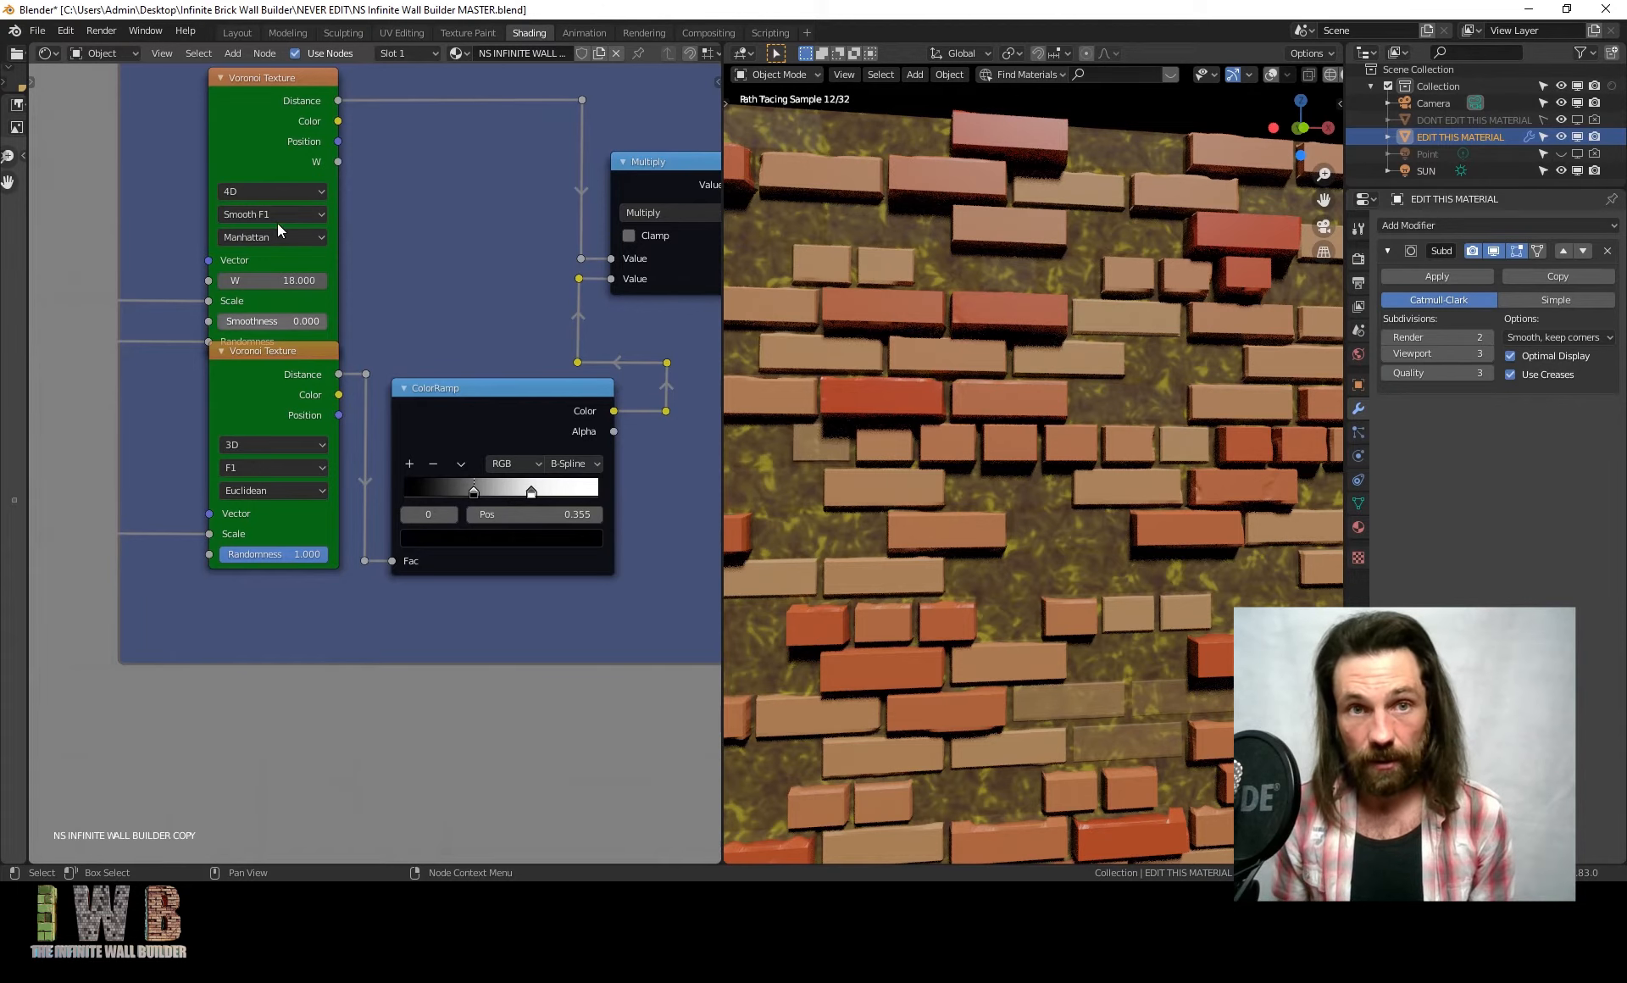
middle_click_drag(497, 317, 327, 442)
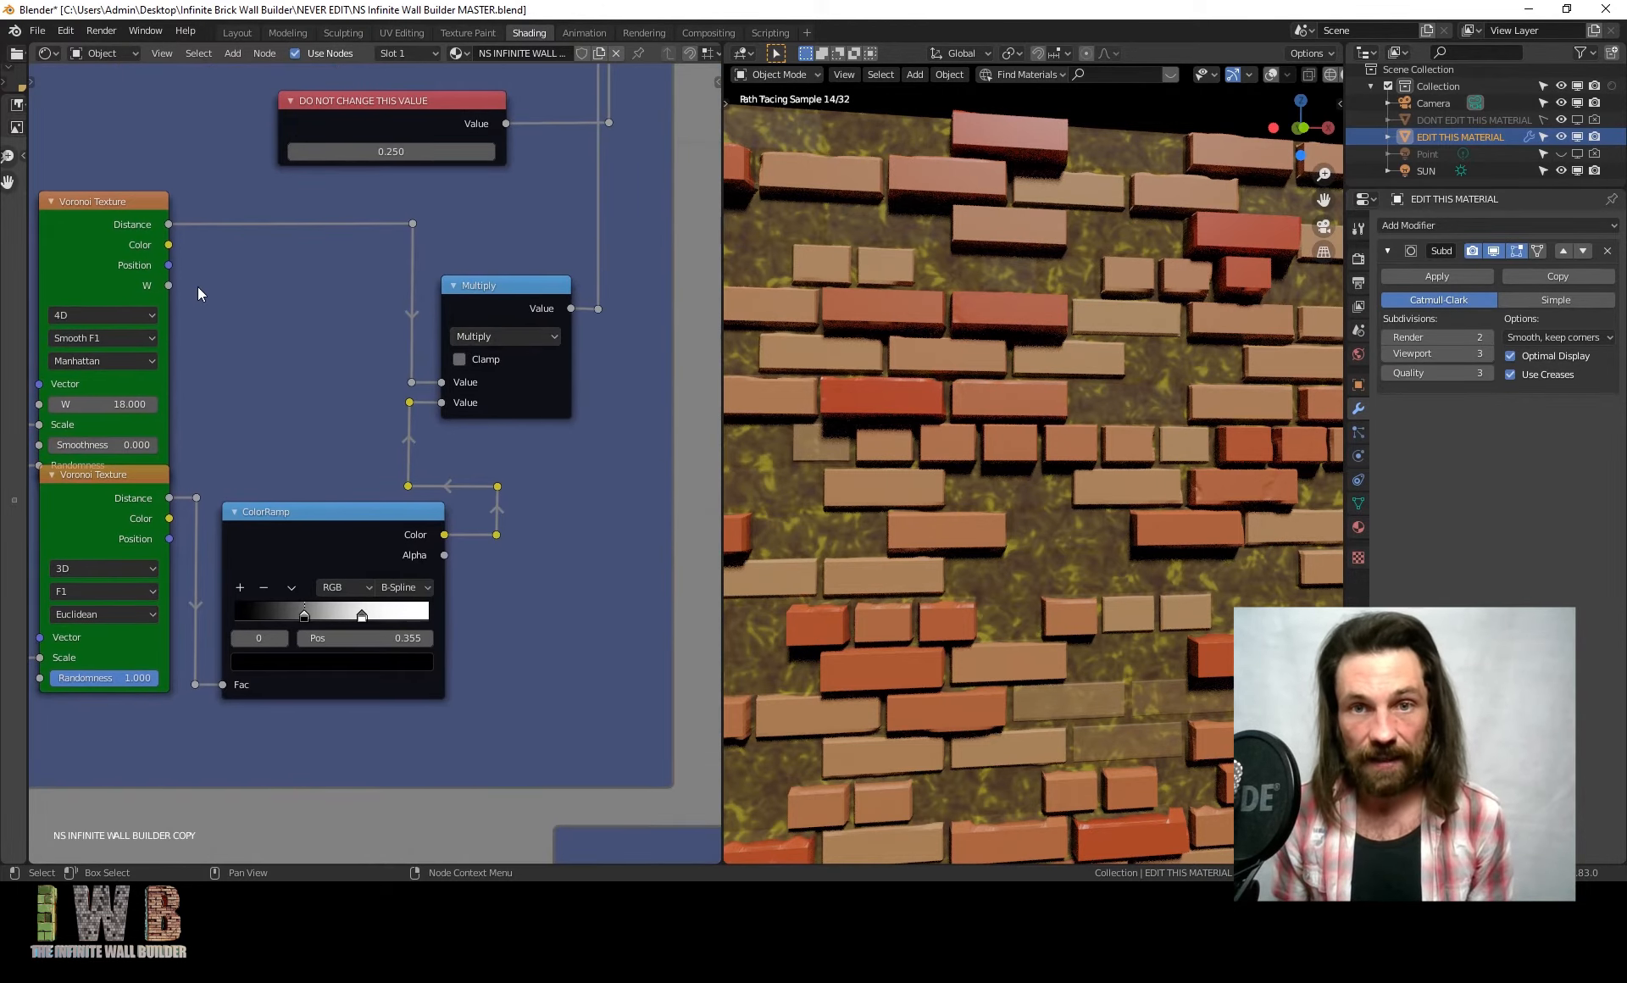
scroll(421, 374, "down", 2)
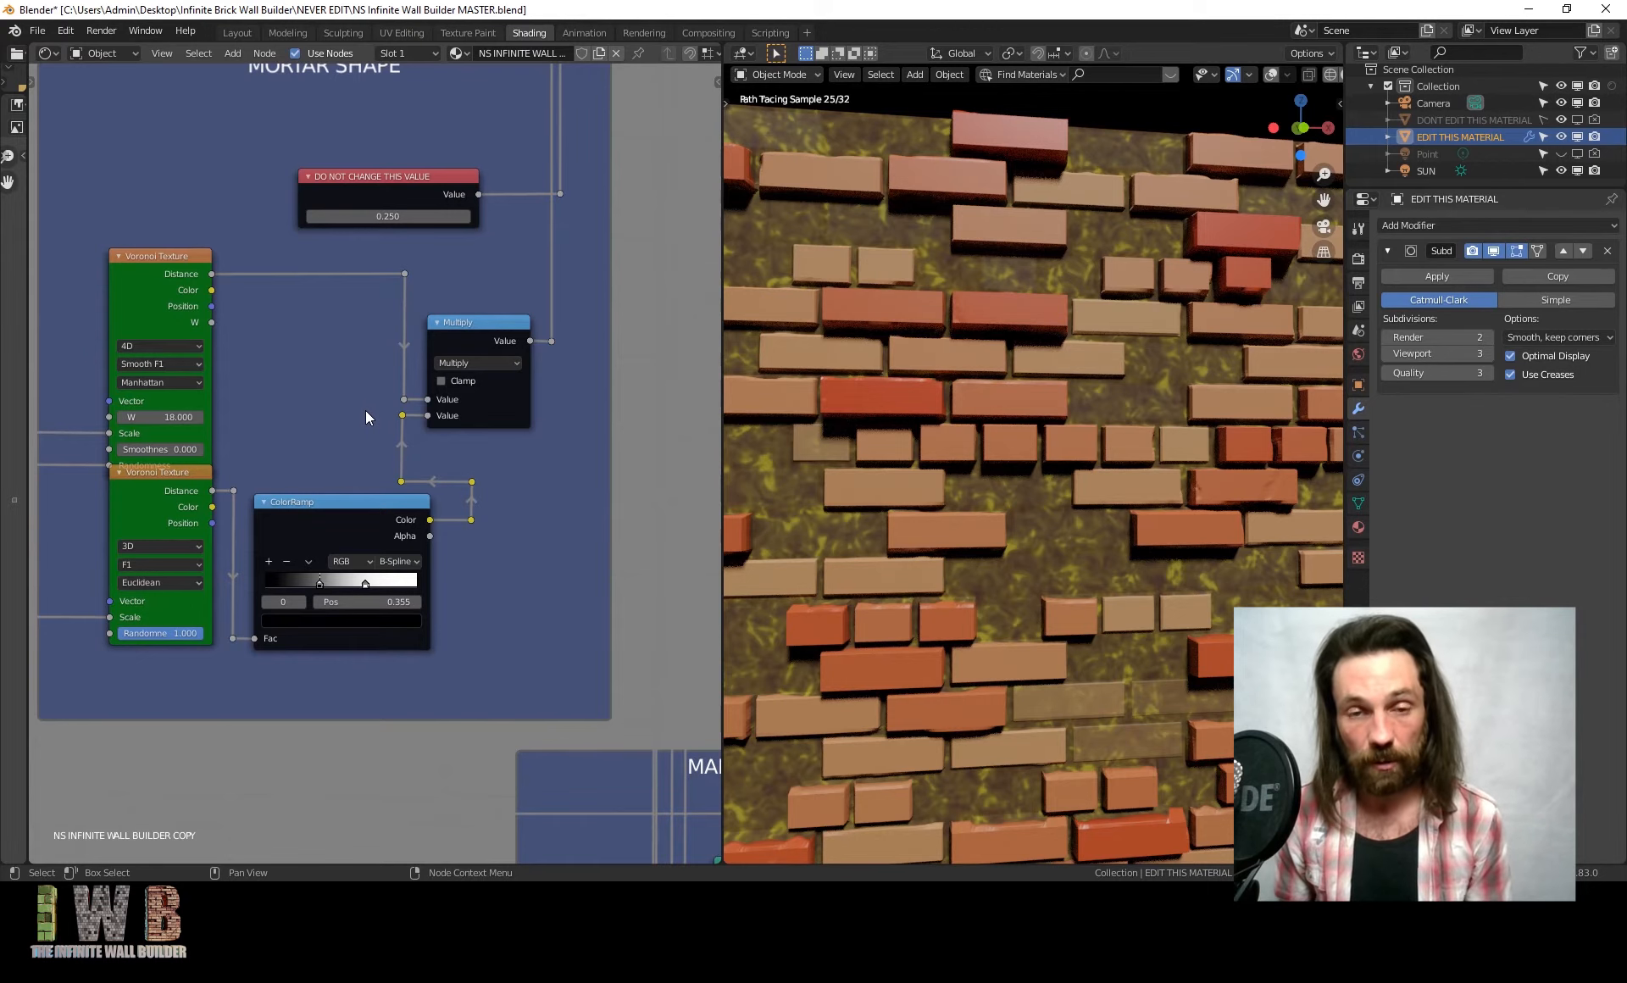
scroll(292, 449, "down", 1)
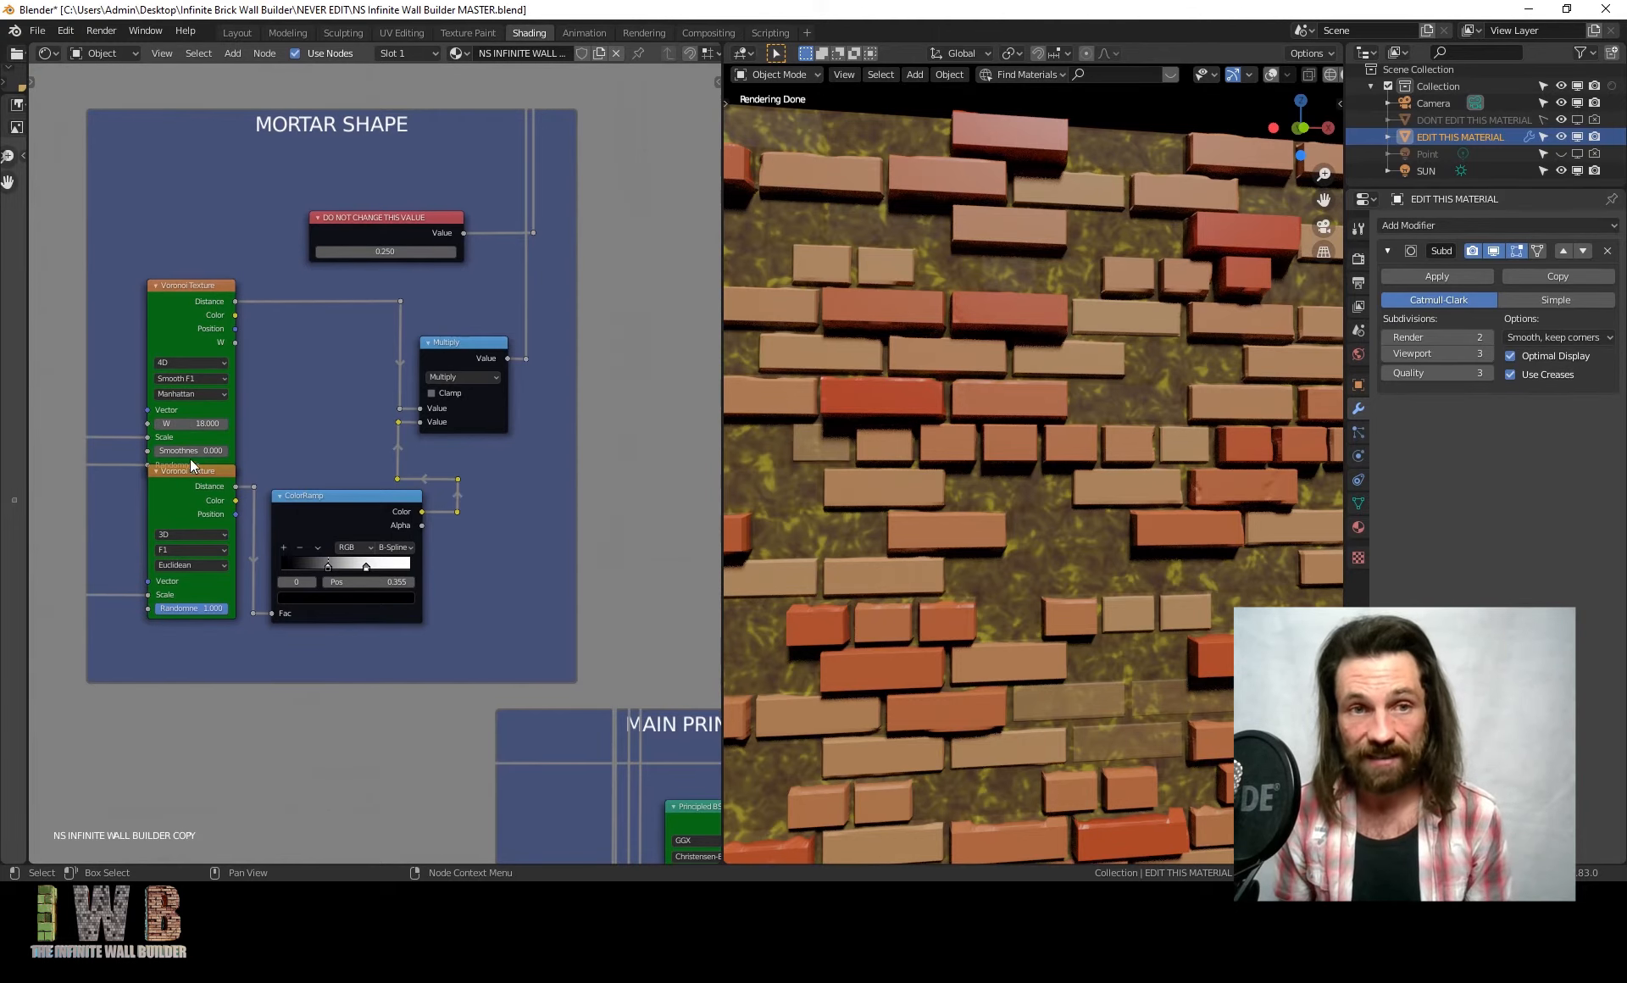
scroll(271, 500, "down", 6)
scroll(277, 468, "up", 6)
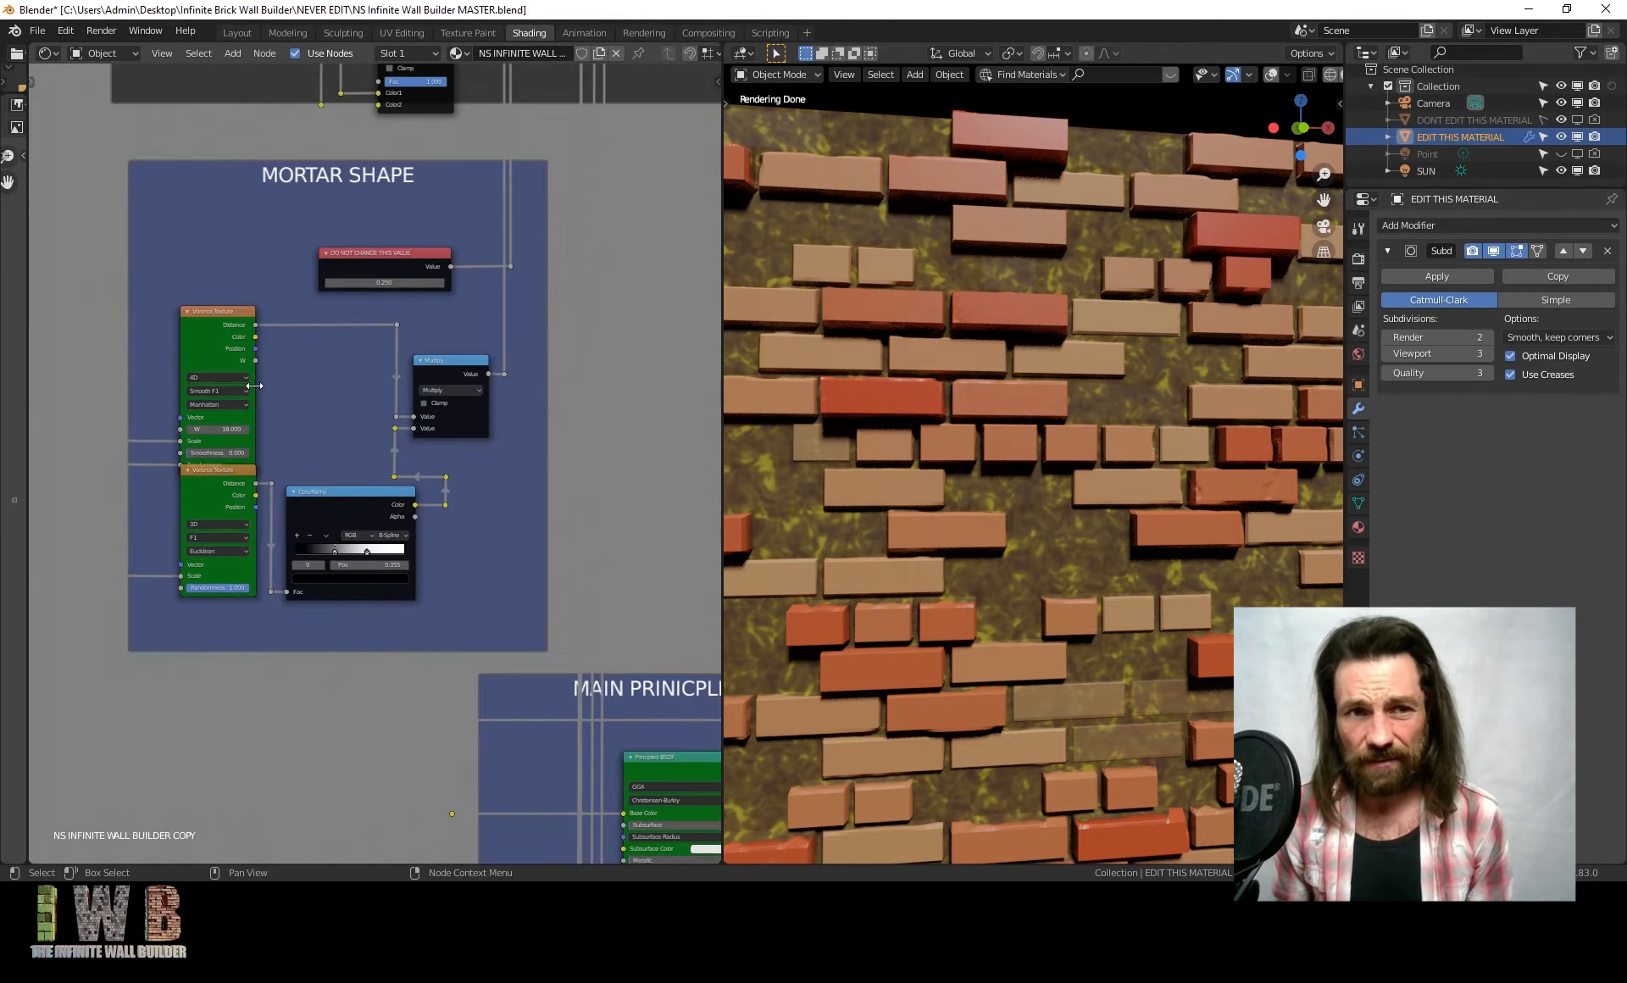
Return to the main coloured control frames and review the whole set, from Colour Control to IWB / Custom Texture Control
scroll(262, 465, "down", 14)
middle_click_drag(501, 432, 342, 480)
middle_click_drag(363, 344, 408, 413)
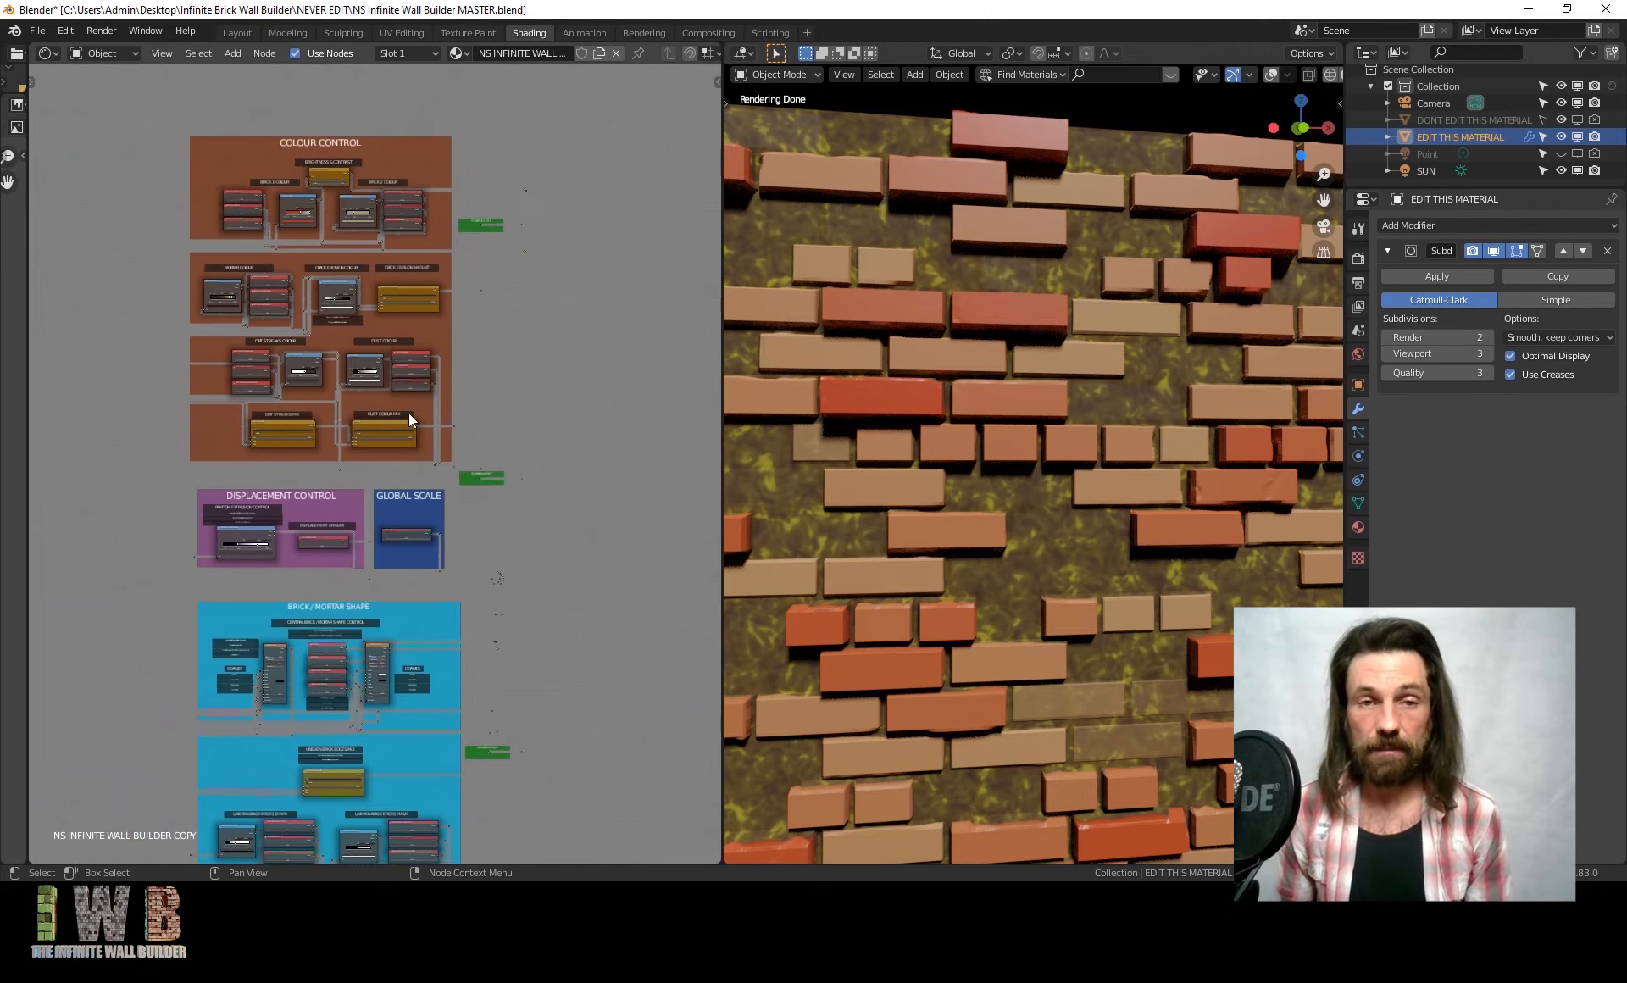
scroll(353, 347, "up", 2)
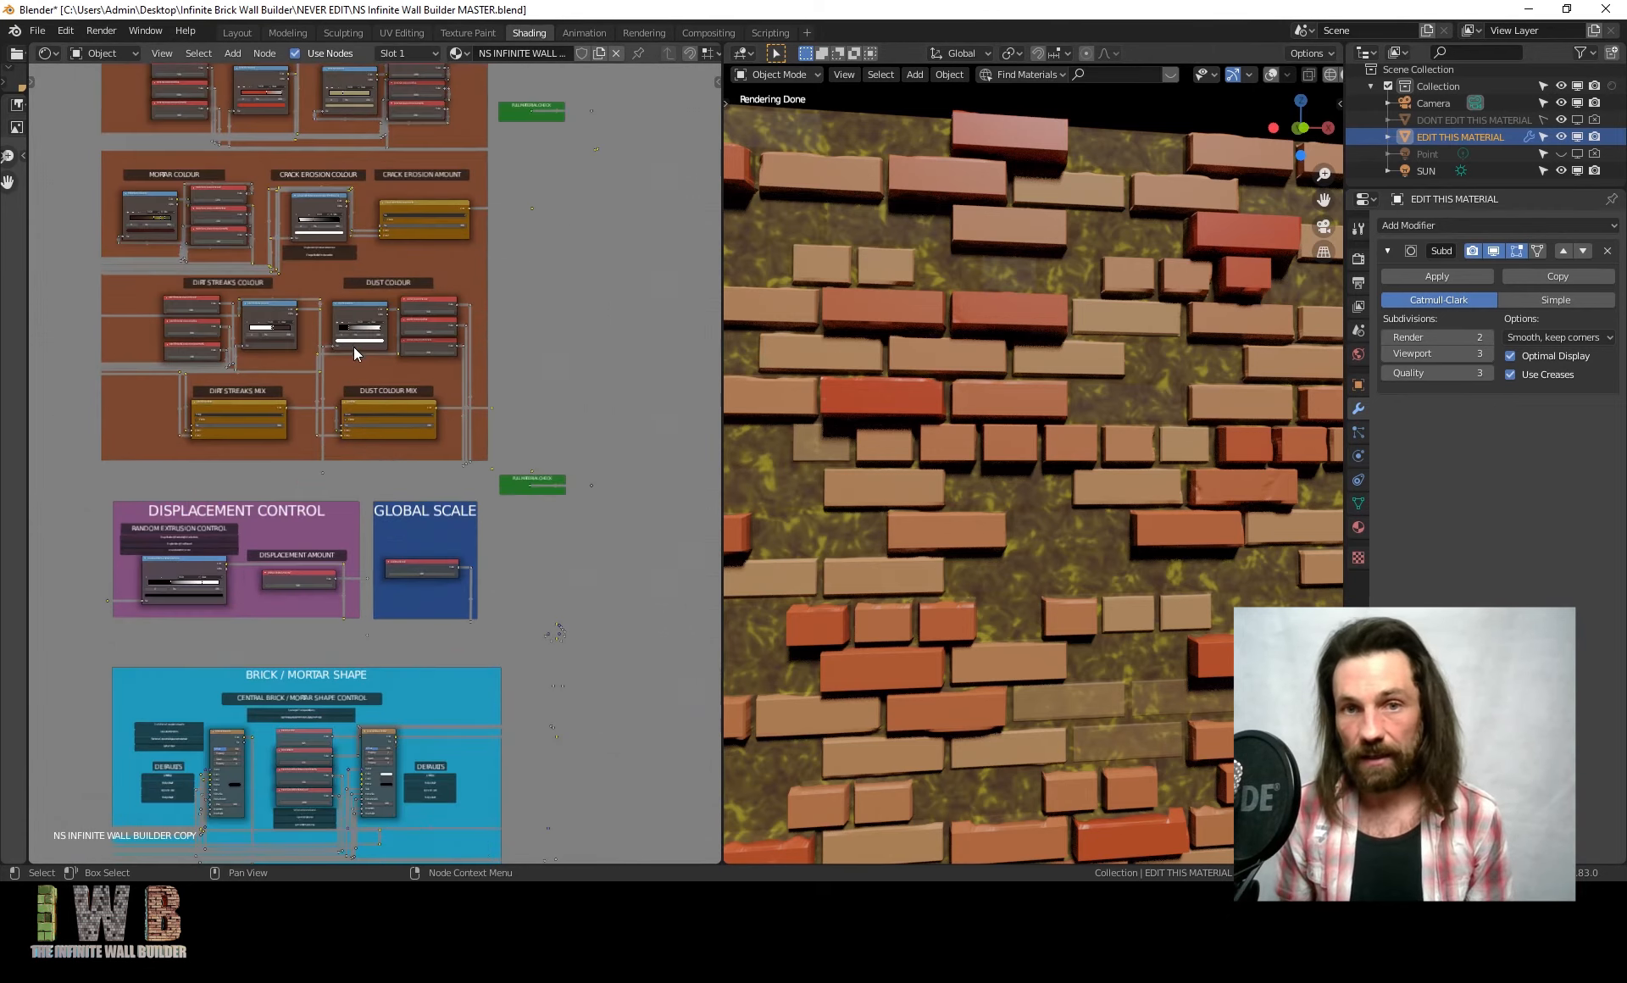
scroll(420, 456, "down", 4)
scroll(412, 365, "down", 3)
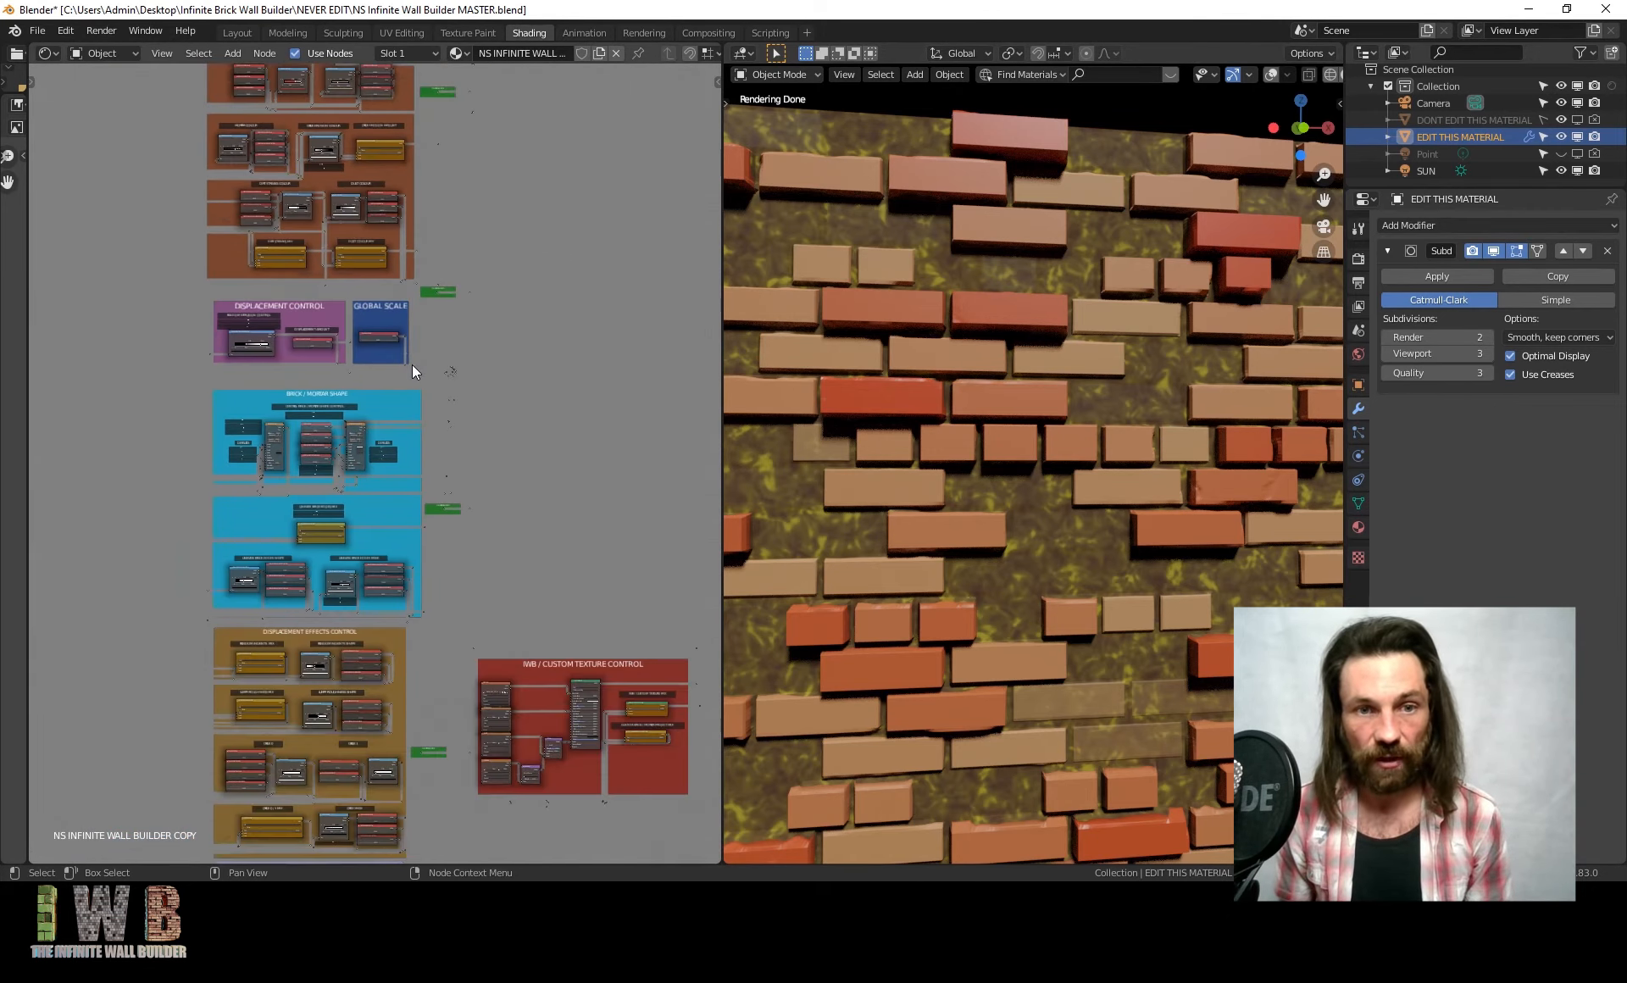
middle_click_drag(435, 419, 422, 342)
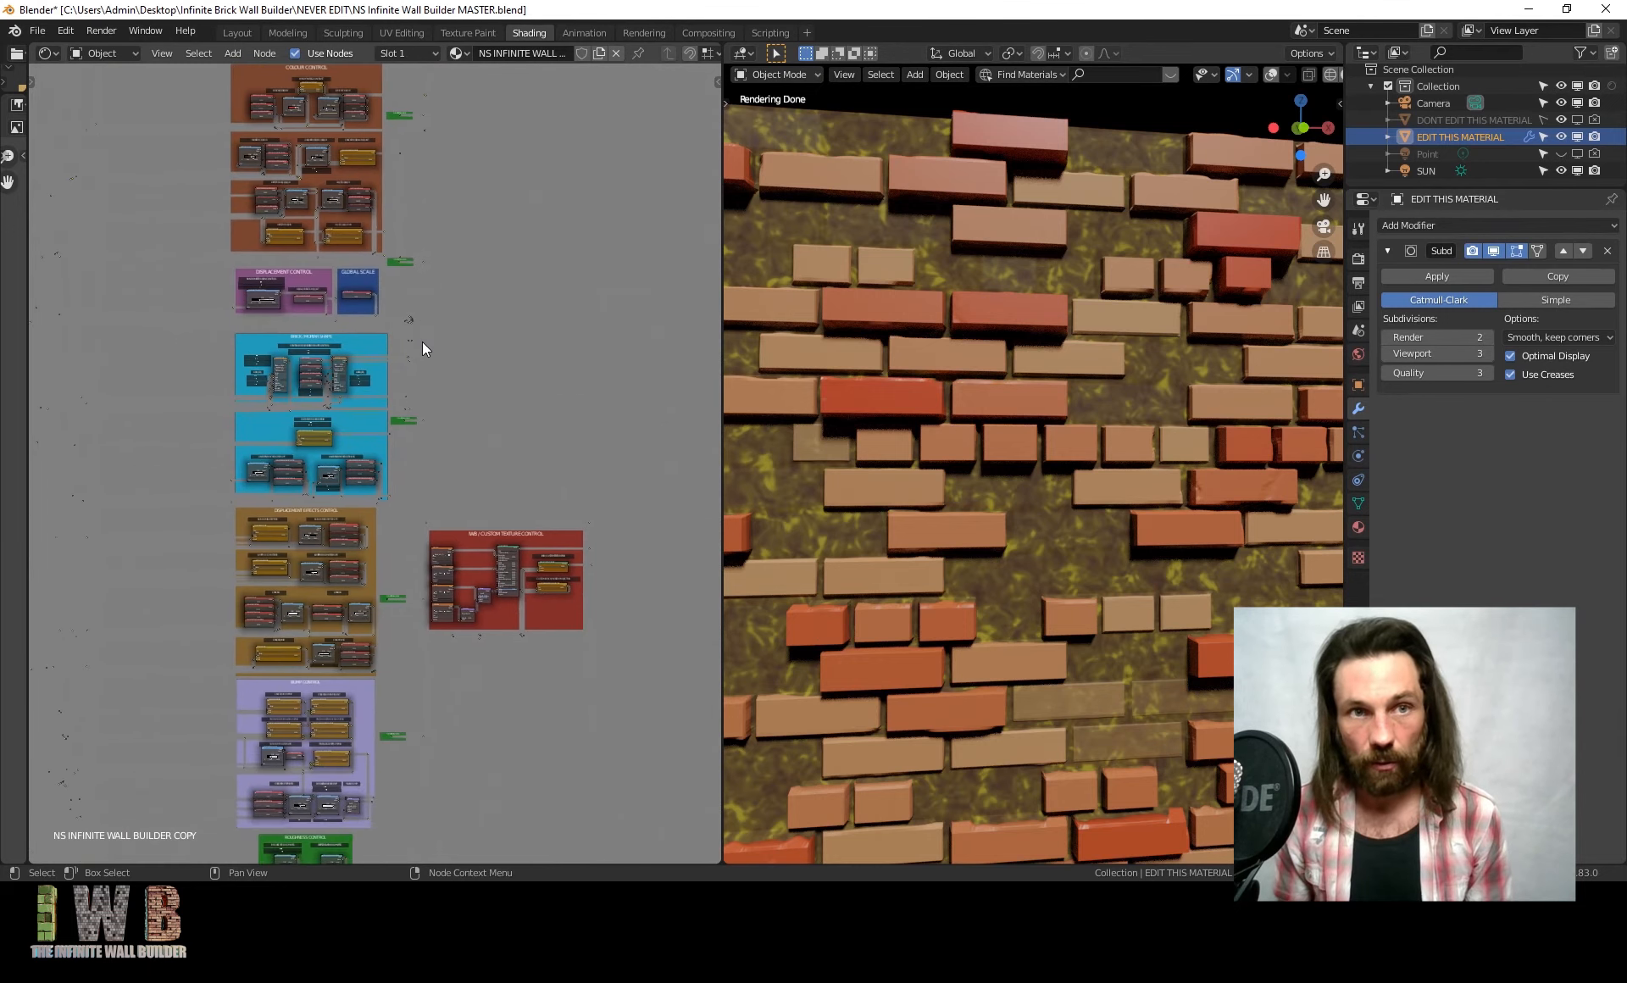
scroll(422, 343, "down", 1)
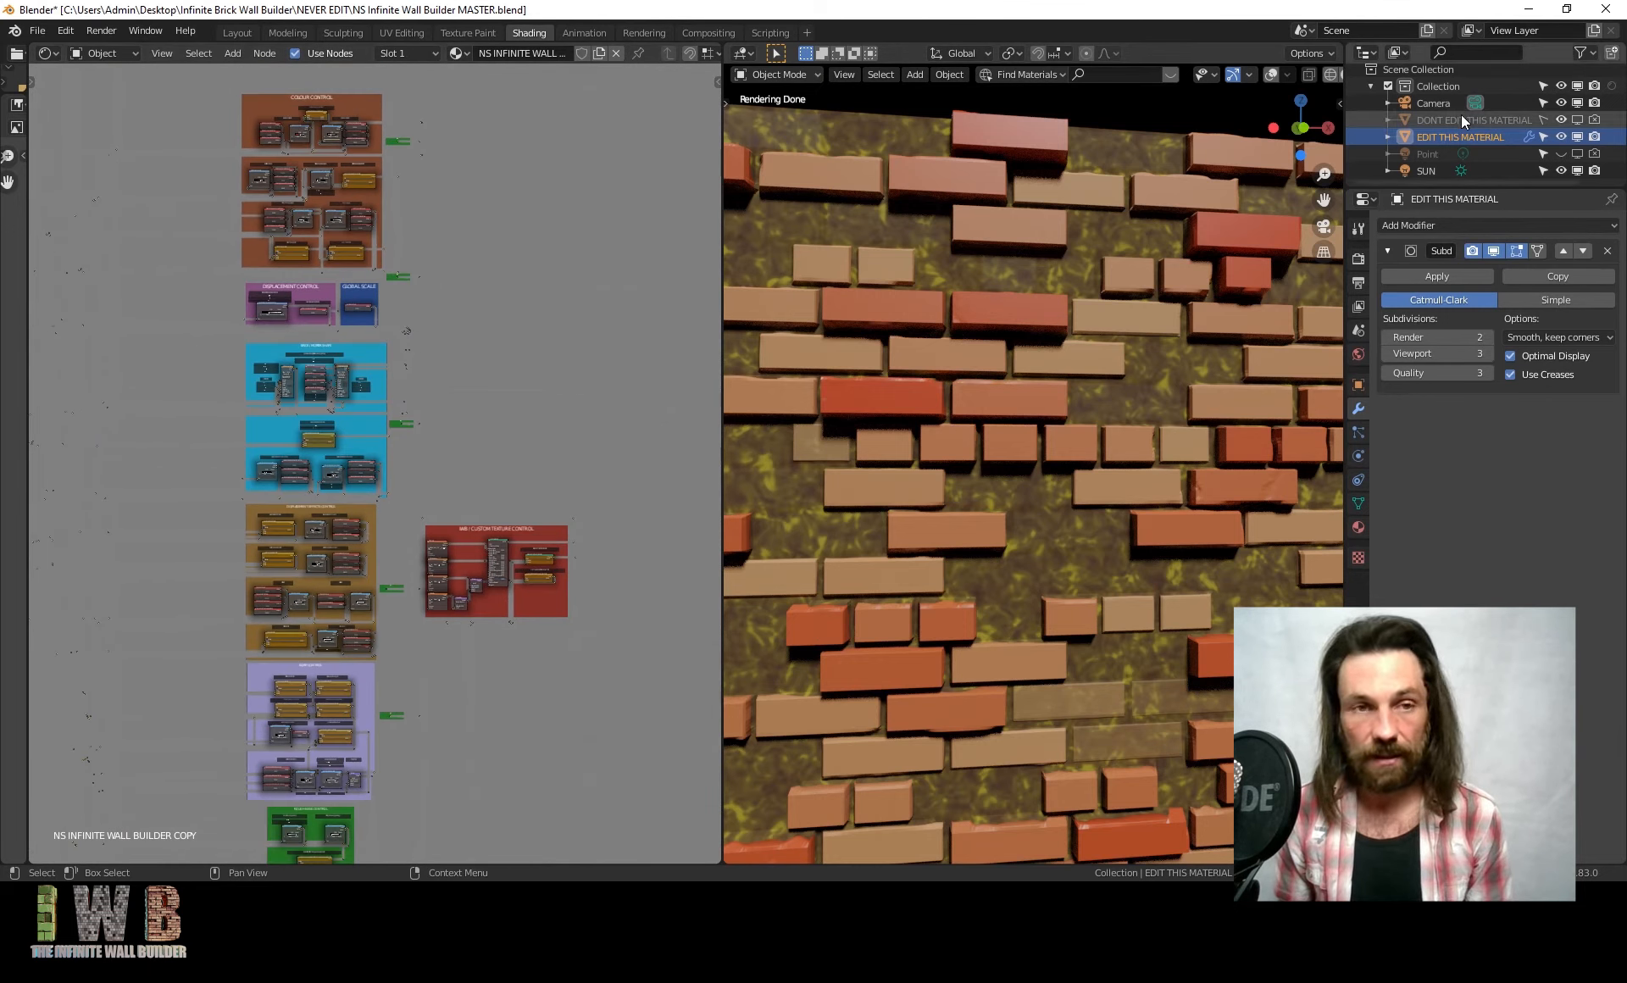
middle_click_drag(551, 290, 528, 263)
scroll(511, 277, "down", 1)
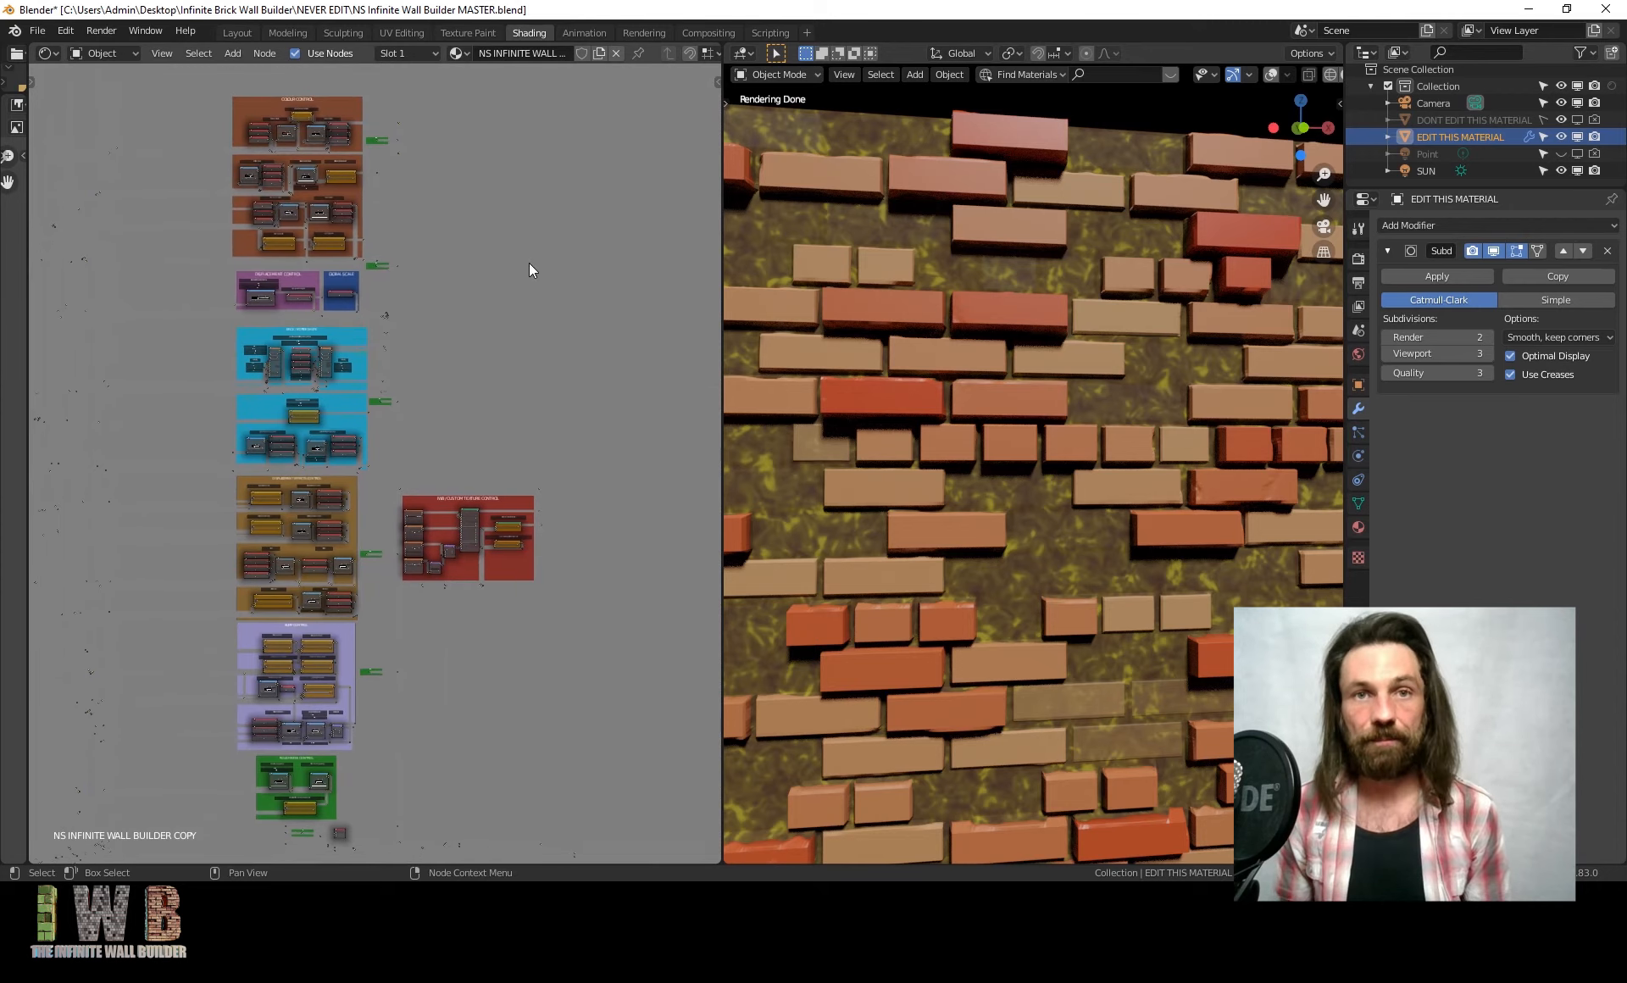